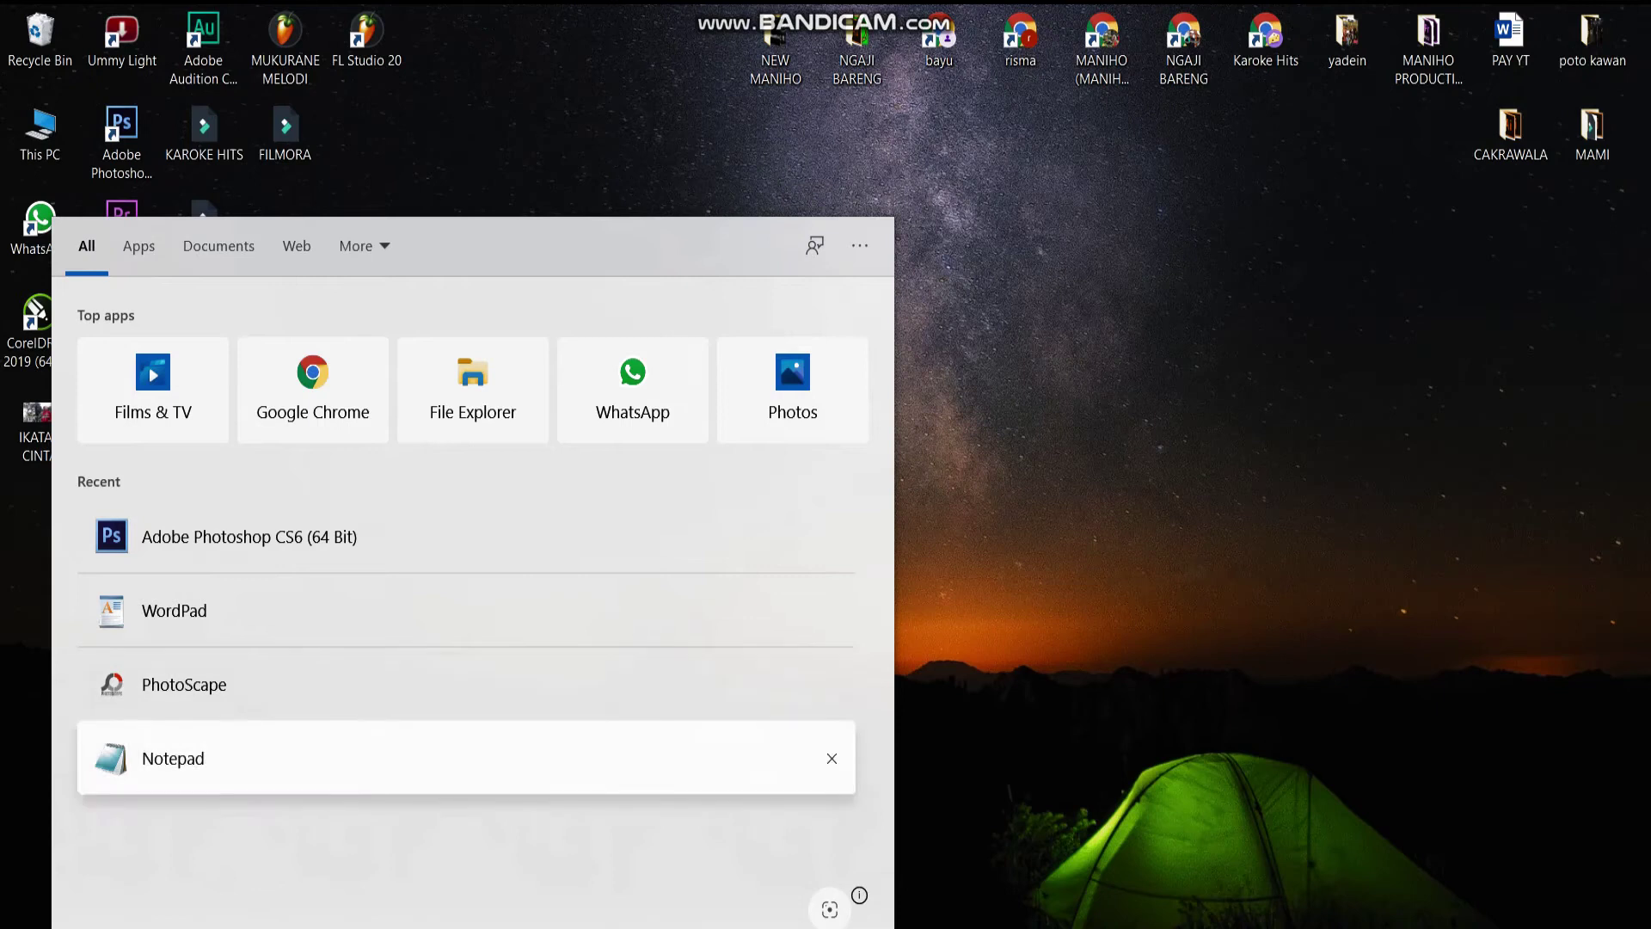
- Write 'CARA MEMBUAT THUMBAIL YOUTUBE DENGAN SANGAT MUDAH' and 'BUKA ADOBE PHOTOSHOP' in Notepad, then search Windows for 'ADO'
{"action": "left_click", "coordinate": [173, 759]}
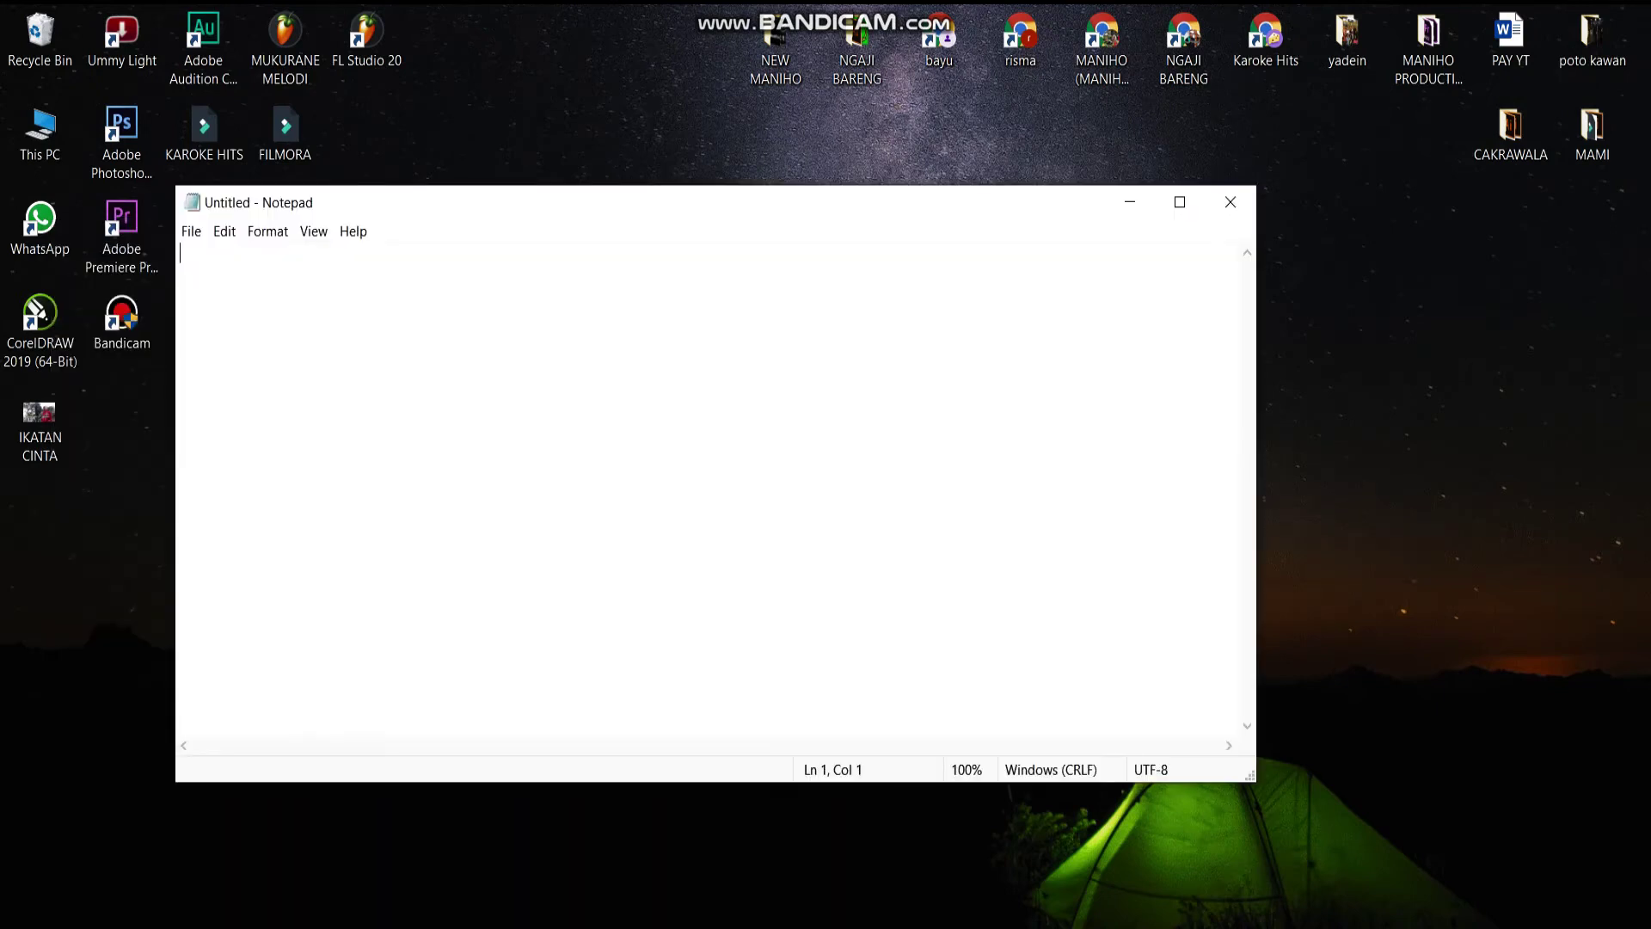
{"action": "type", "text": "CARA MEMBUAT THU"}
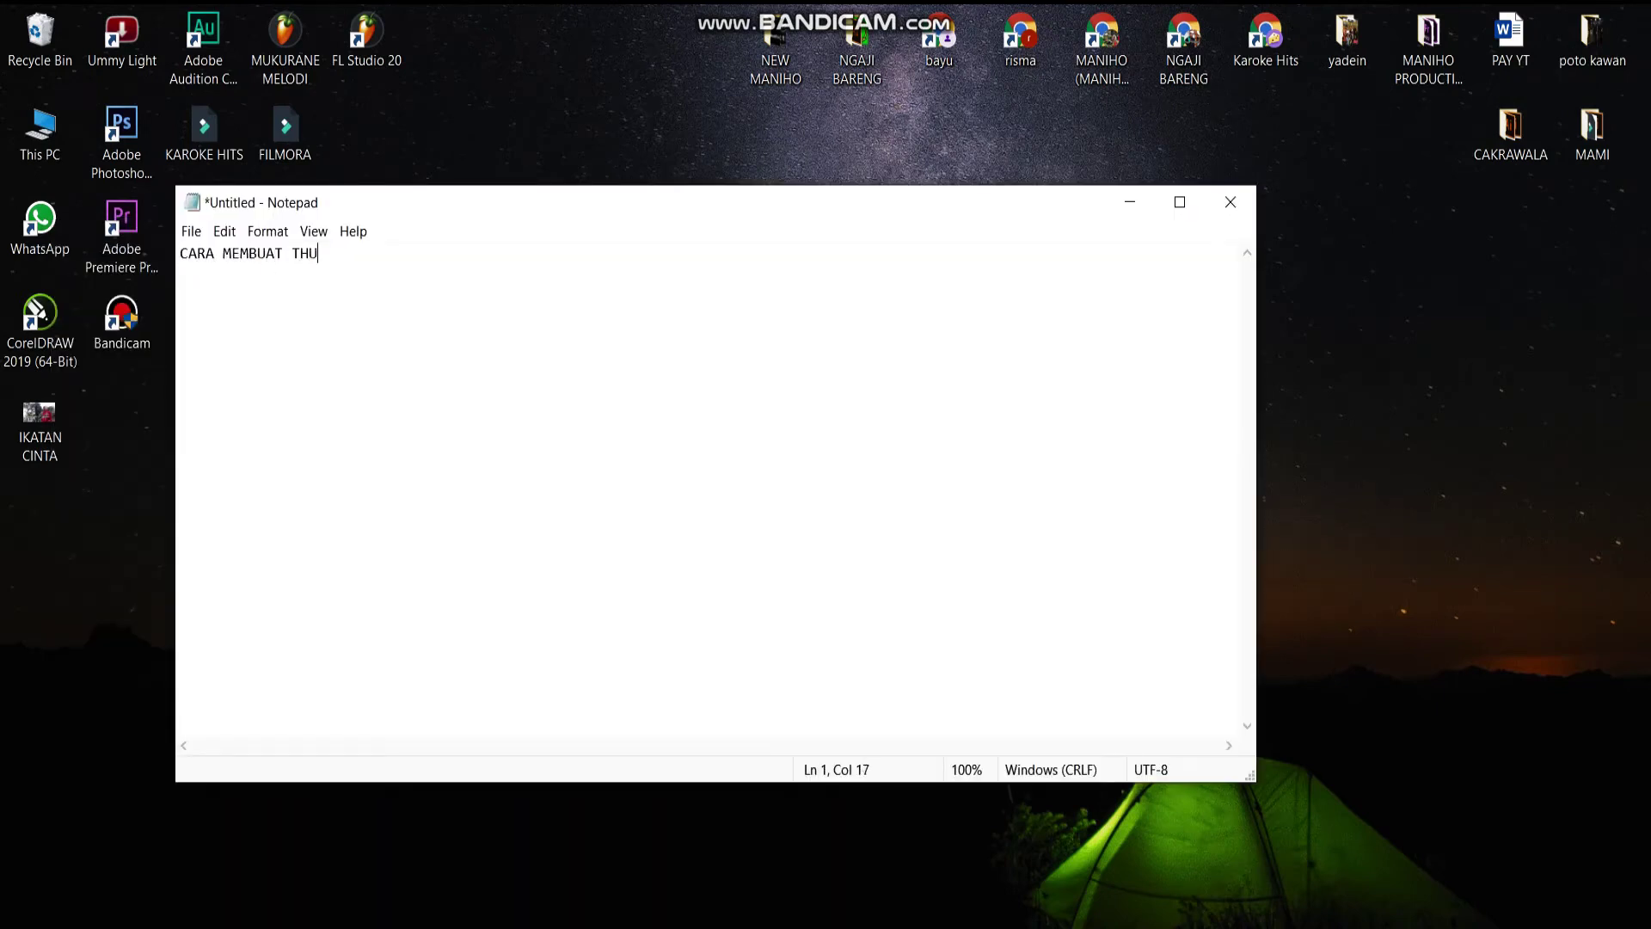
{"action": "type", "text": "MBAIL YOUT"}
{"action": "type", "text": "UBE DENGAN S"}
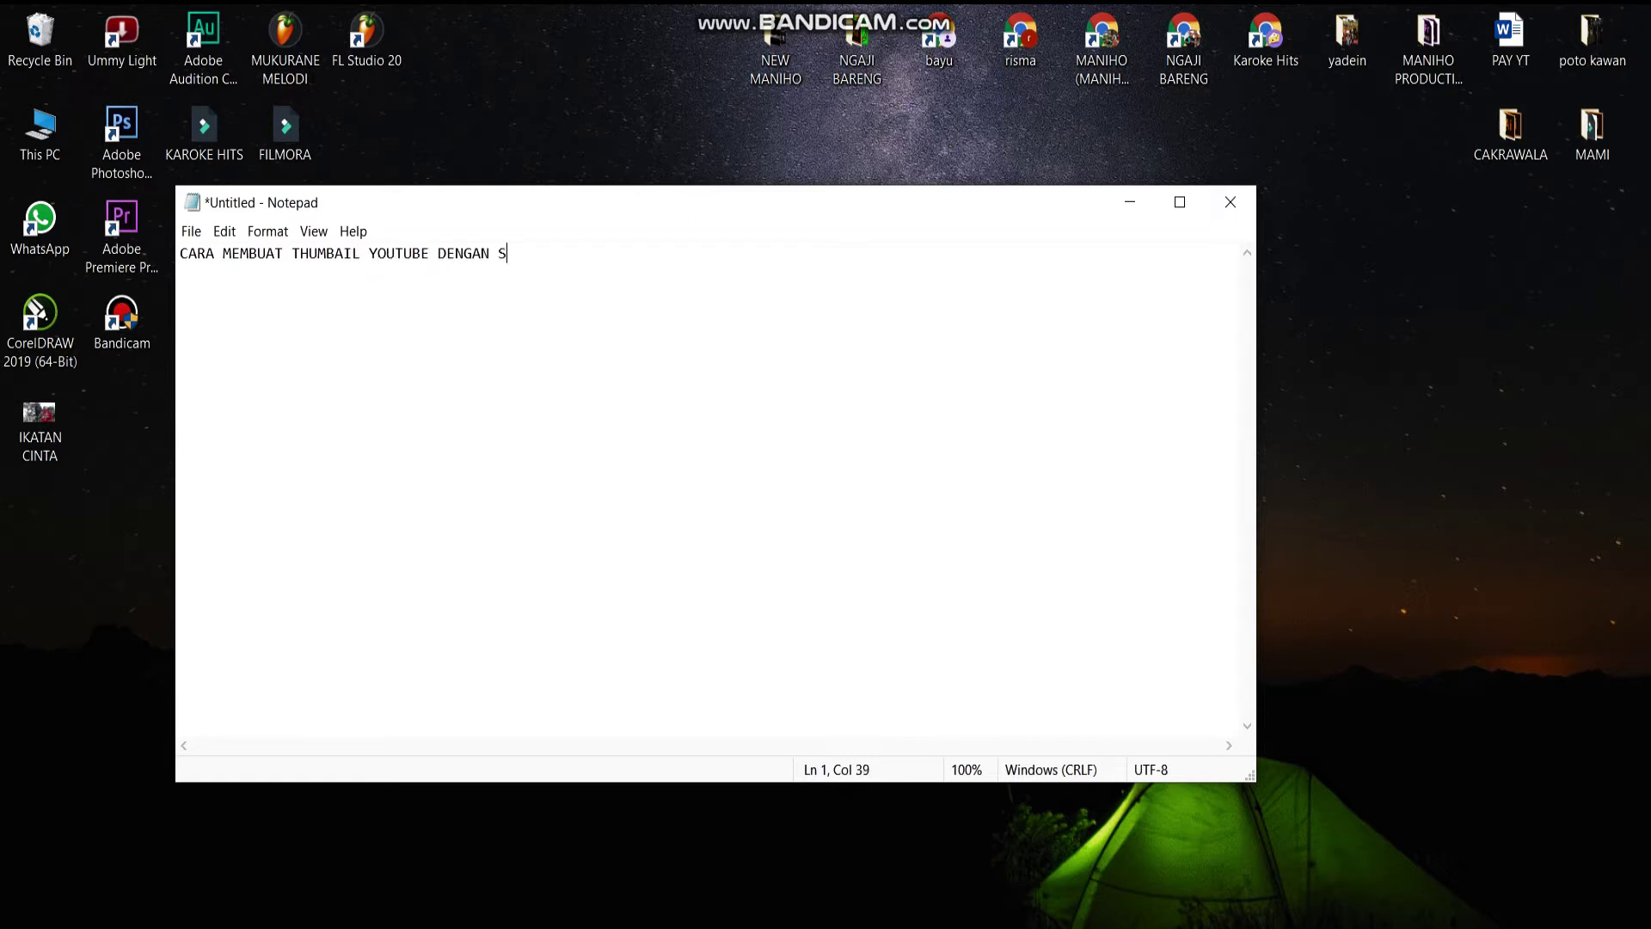
{"action": "type", "text": "ANGAT MUDAH  "}
{"action": "type", "text": "BUKA ADOBE "}
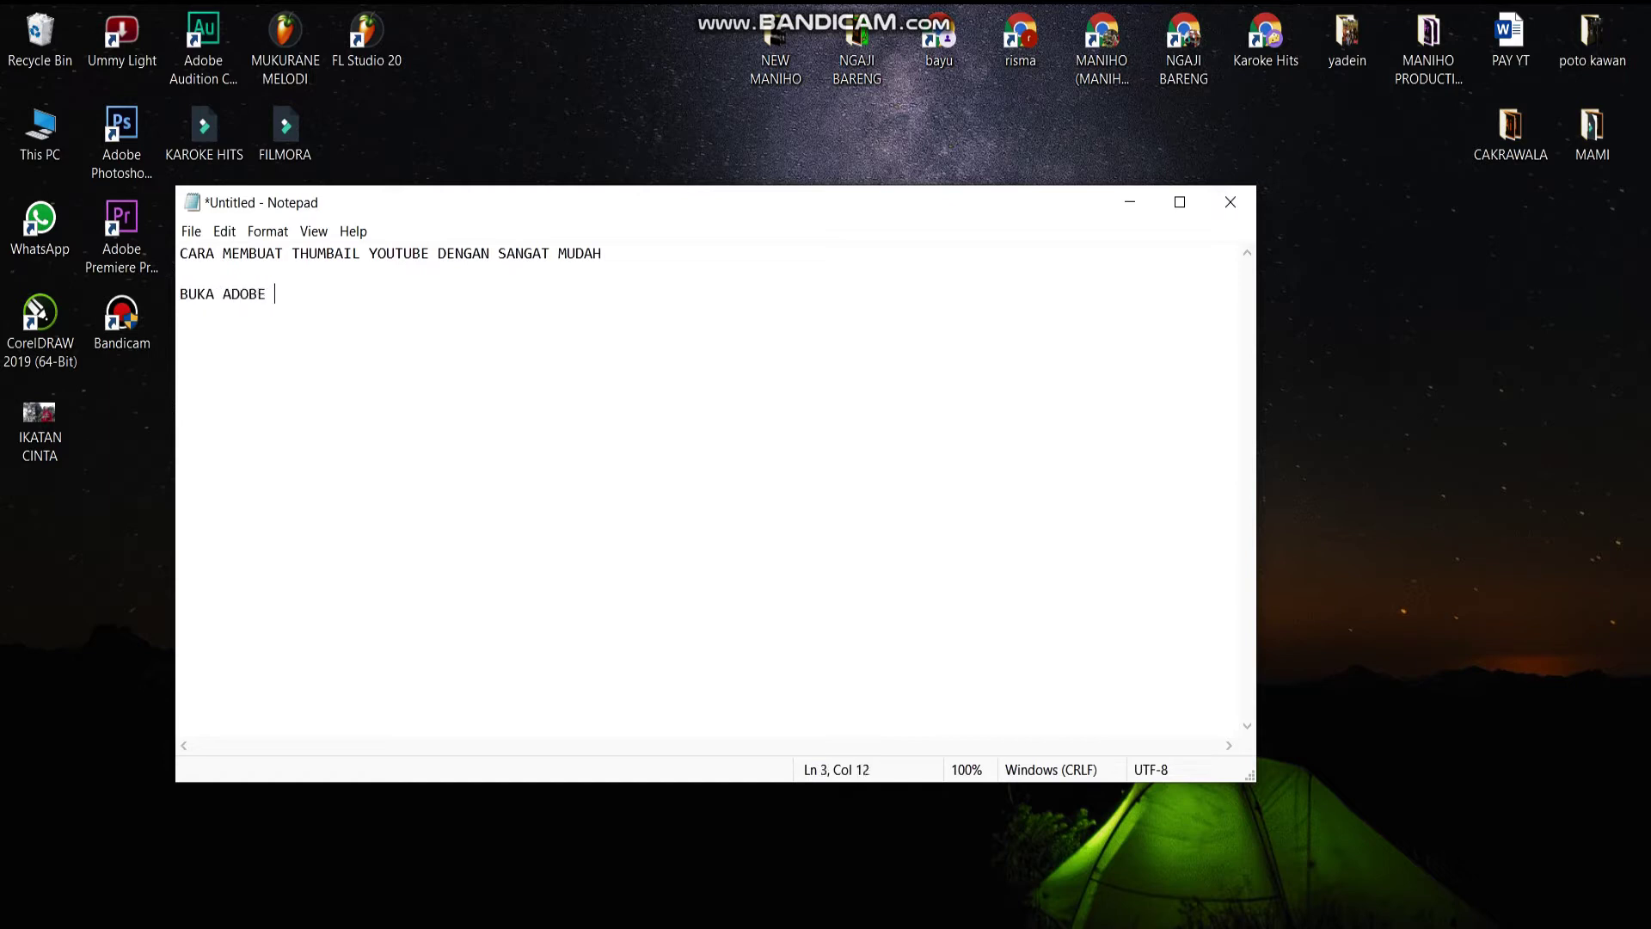
{"action": "type", "text": "OP"}
{"action": "key", "text": "BackSpace"}
{"action": "key", "text": "BackSpace"}
{"action": "type", "text": "TOSHO"}
{"action": "type", "text": "P"}
{"action": "key", "text": "super"}
{"action": "type", "text": "ADO"}
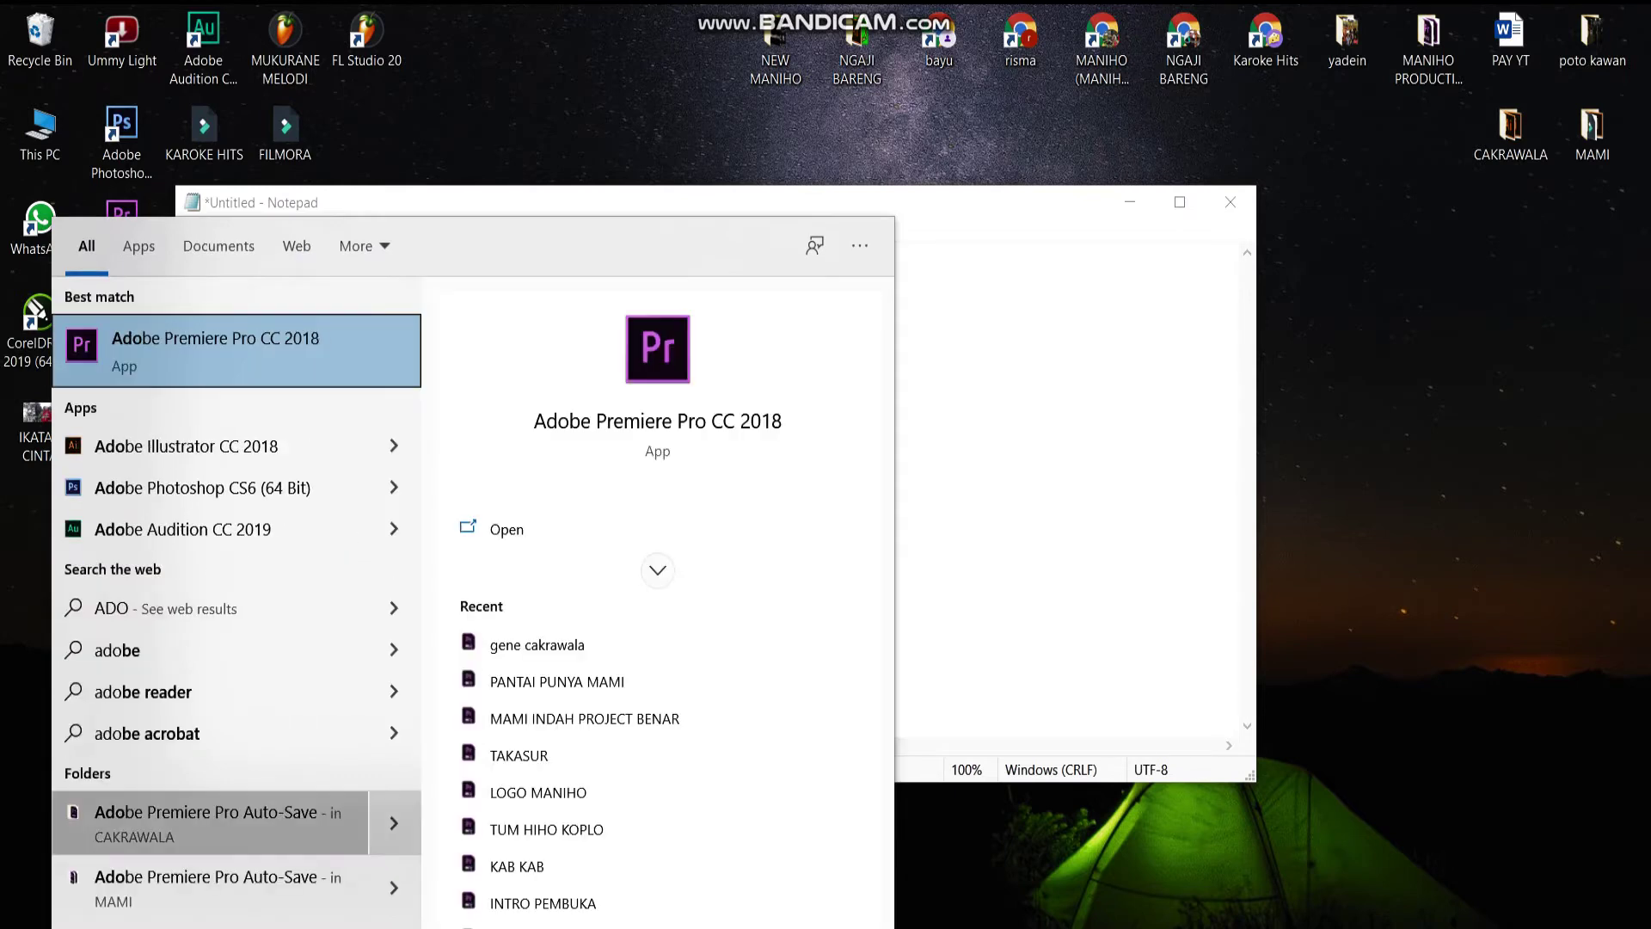
- Launch Photoshop CS6 and add 'KLIK NEW PILIH UKURAN 1980 X 1920 (UKURAN INI SUDAH BAGUS )' to the notes
{"action": "left_click", "coordinate": [202, 488]}
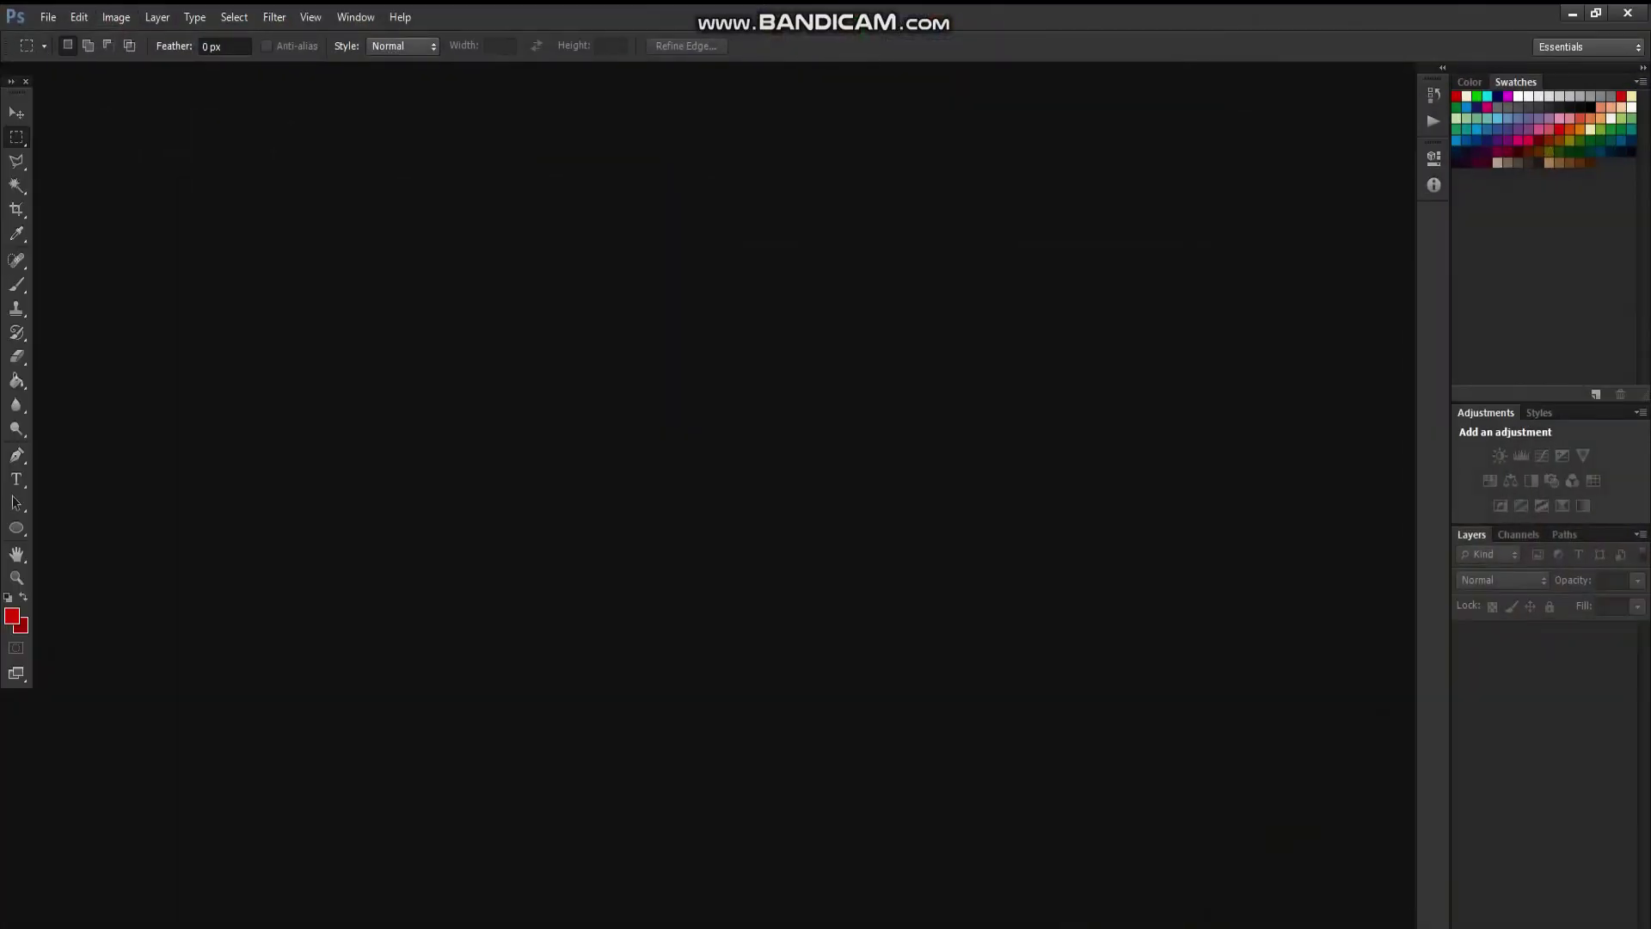
{"action": "key", "text": "alt+Tab"}
{"action": "type", "text": "KL"}
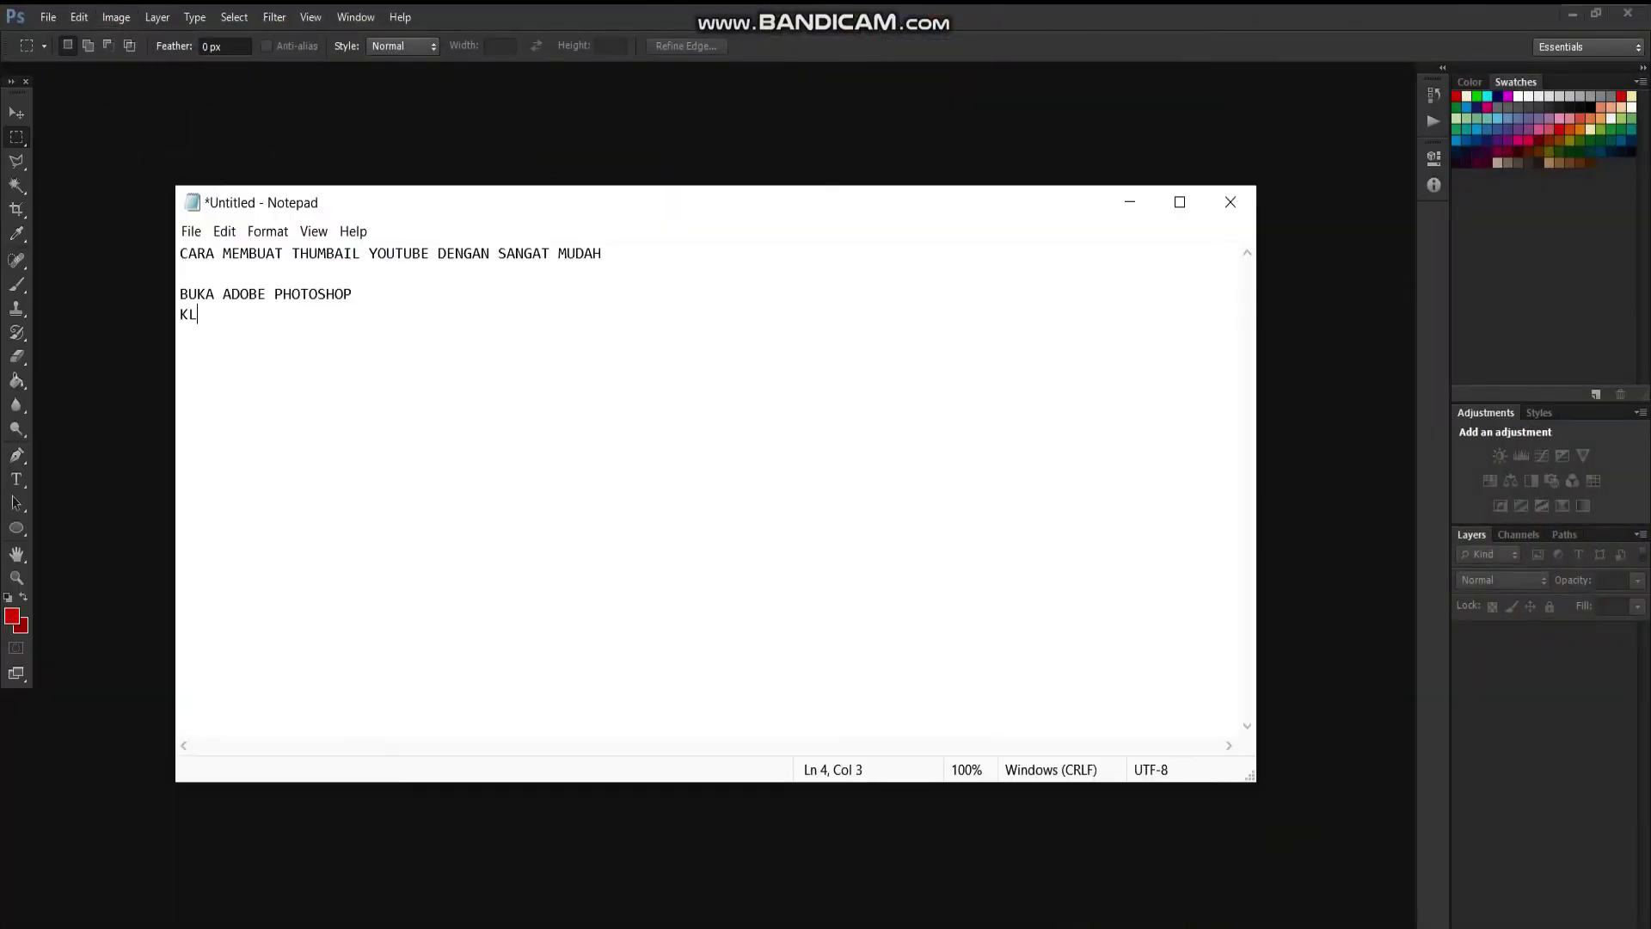
{"action": "type", "text": "IK NEW P"}
{"action": "type", "text": "ILIH U"}
{"action": "type", "text": "KURAN "}
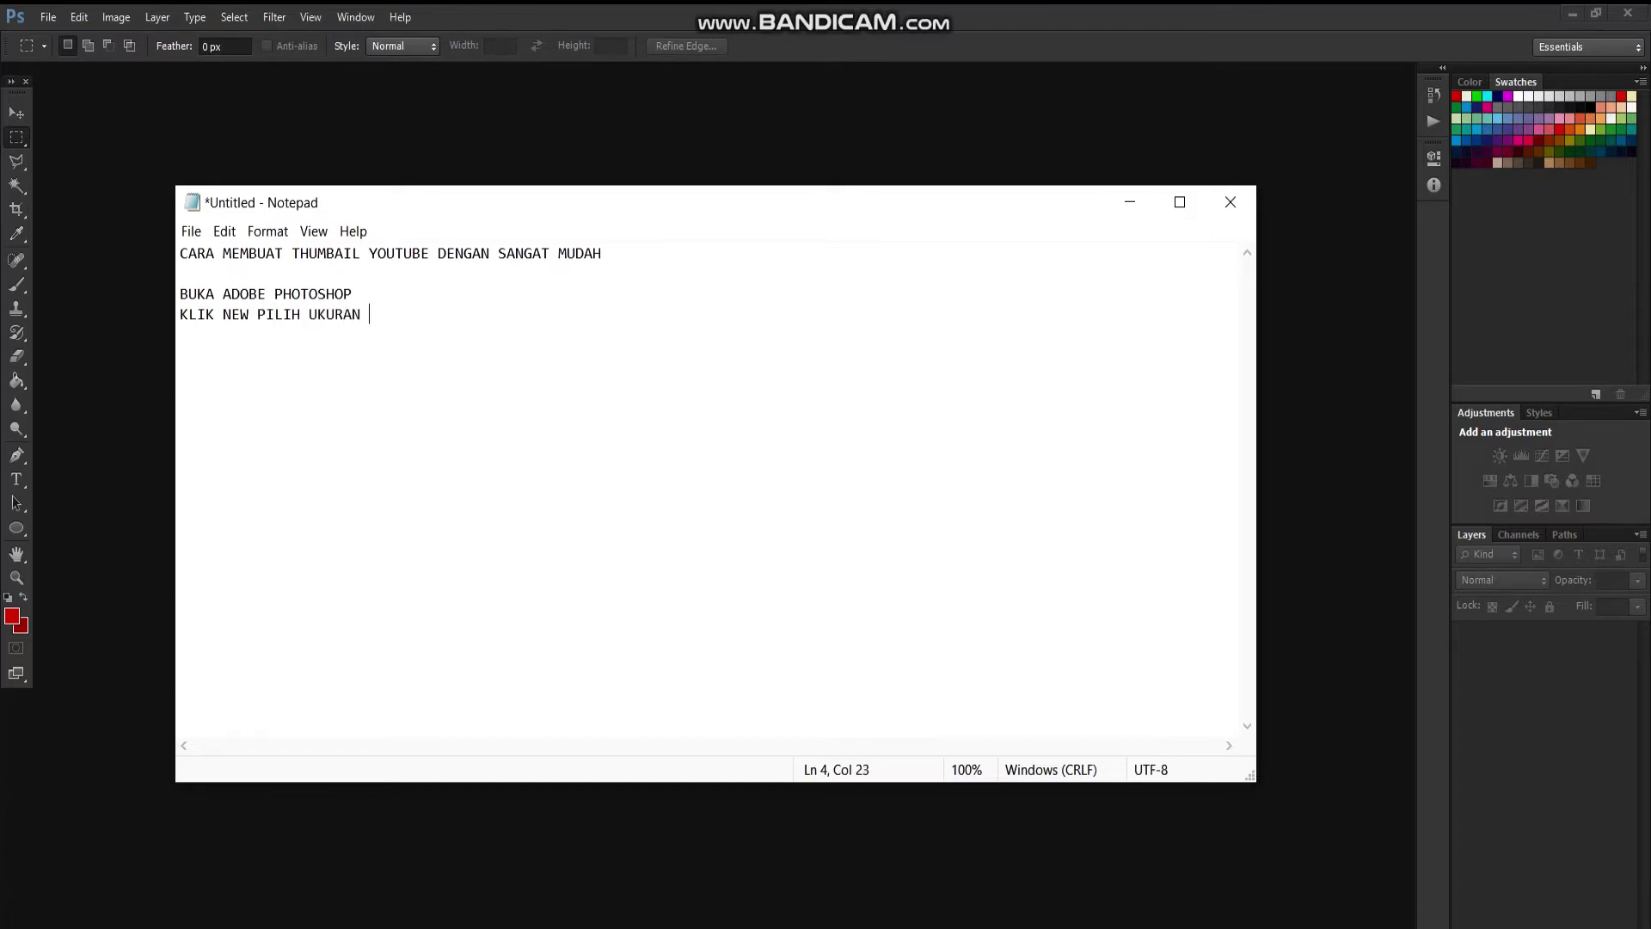
{"action": "type", "text": "1980 X "}
{"action": "type", "text": "1920 ("}
{"action": "type", "text": "I"}
{"action": "key", "text": "BackSpace"}
{"action": "type", "text": "KURAN INI SU DAH"}
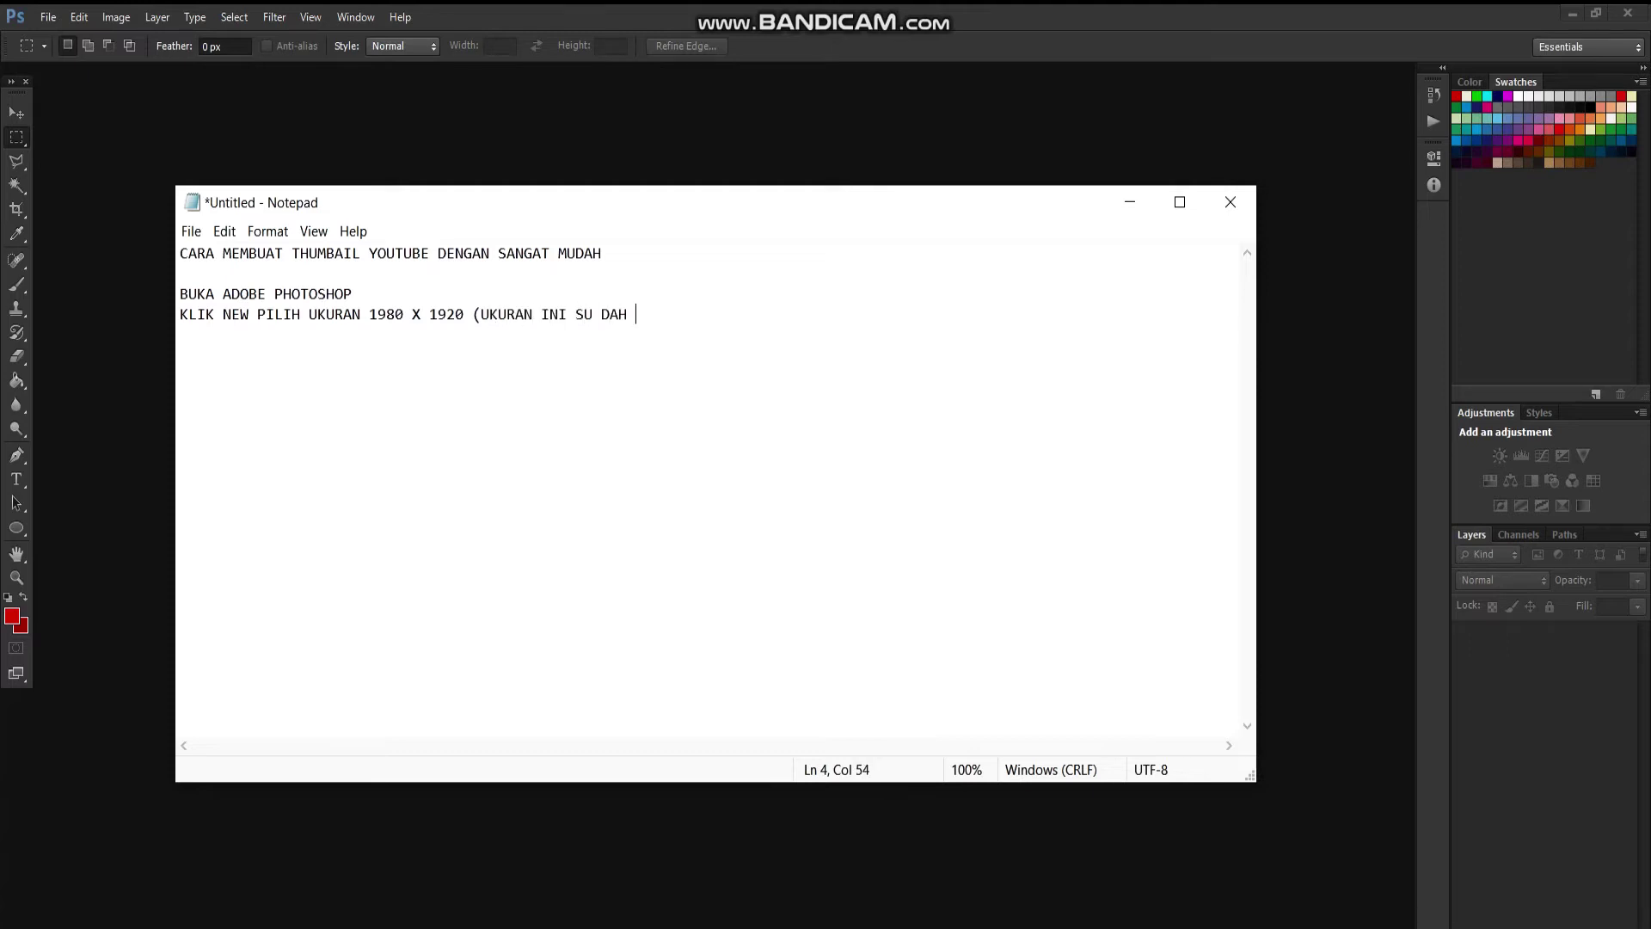
{"action": "key", "text": "BackSpace"}
{"action": "key", "text": "BackSpace"}
{"action": "key", "text": "BackSpace"}
{"action": "type", "text": "DAH BA"}
{"action": "type", "text": "GUS "}
{"action": "type", "text": ")"}
{"action": "key", "text": "alt+Tab"}
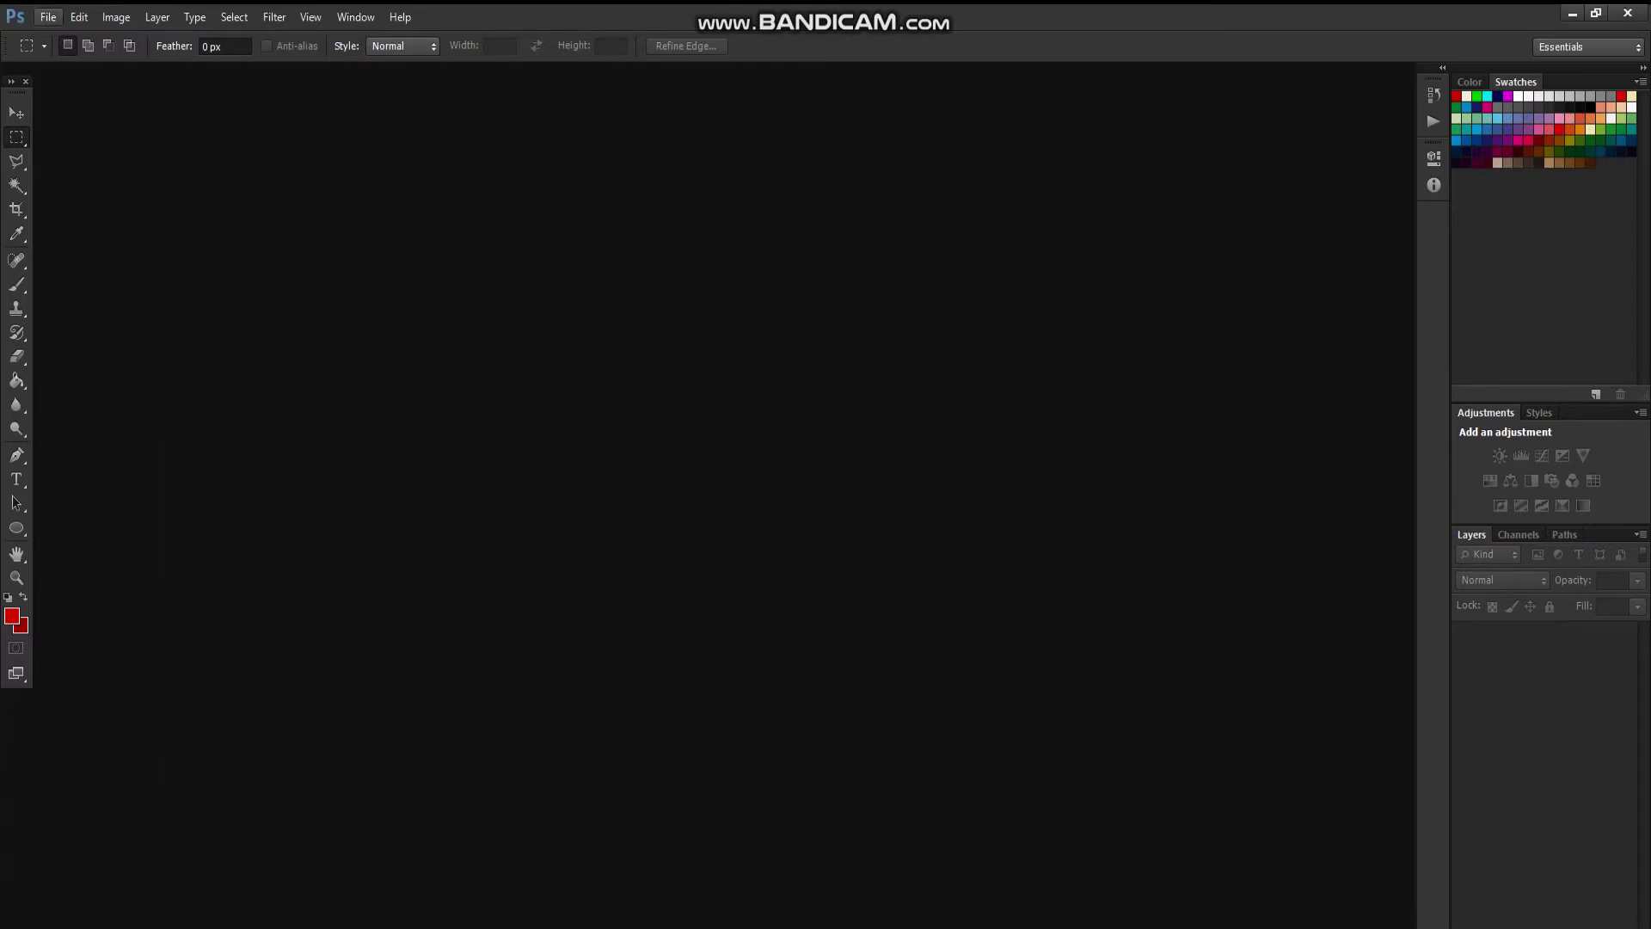
- Create a new 1920 × 1080 pixel document from File > New
{"action": "key", "text": "alt+f"}
{"action": "key", "text": "Return"}
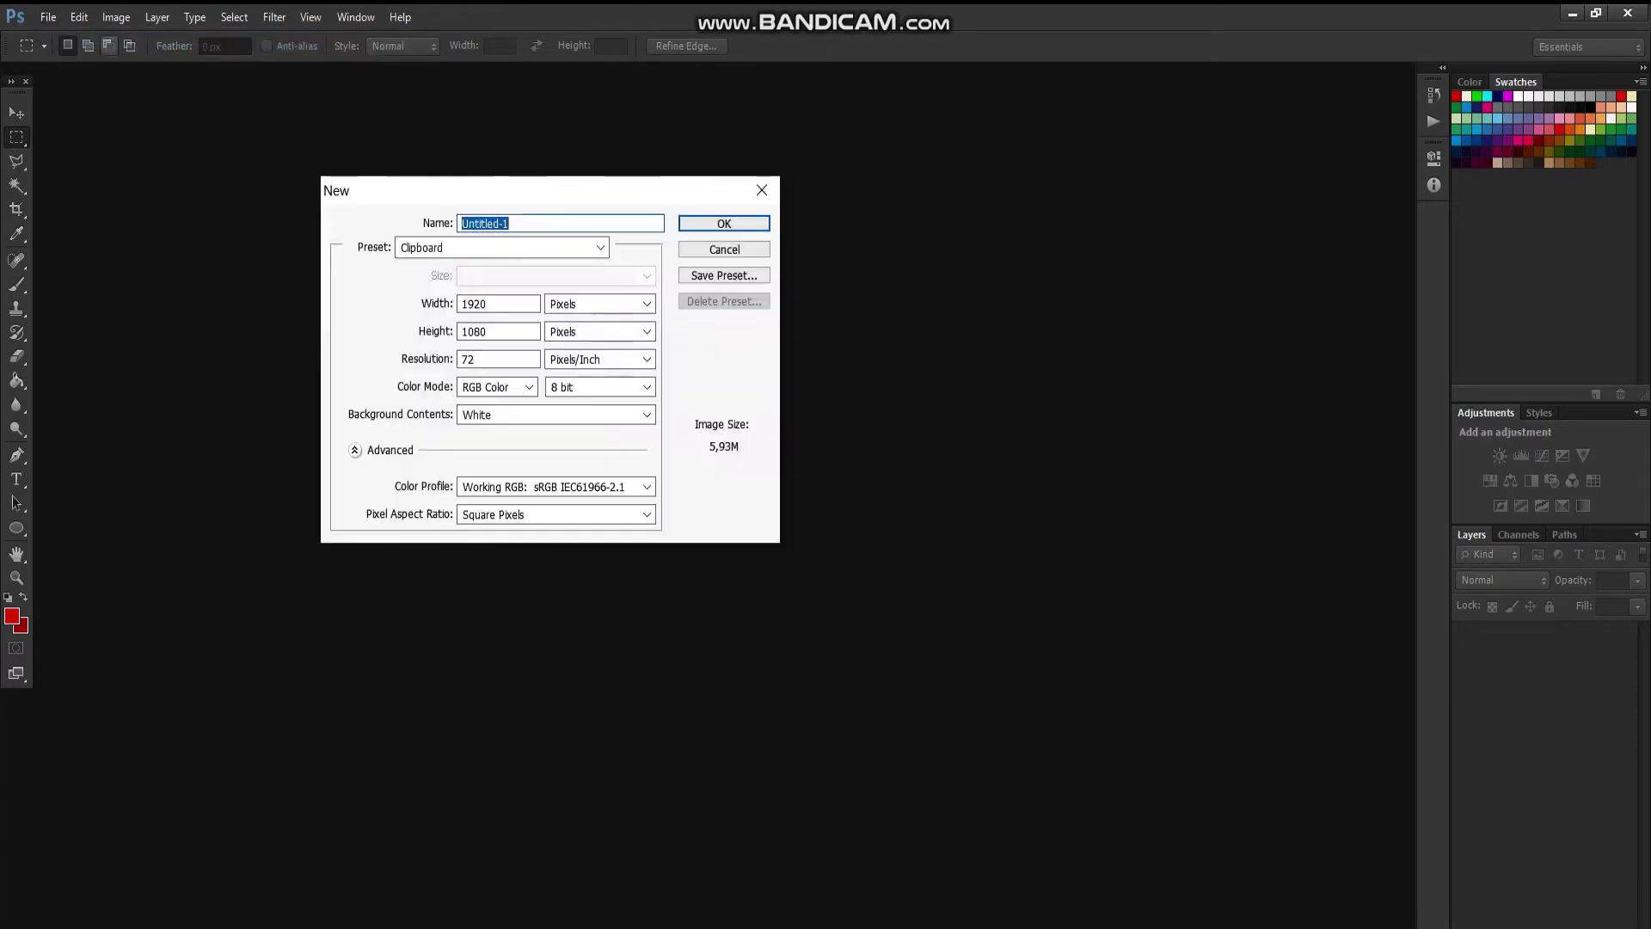
{"action": "key", "text": "Tab"}
{"action": "key", "text": "Tab"}
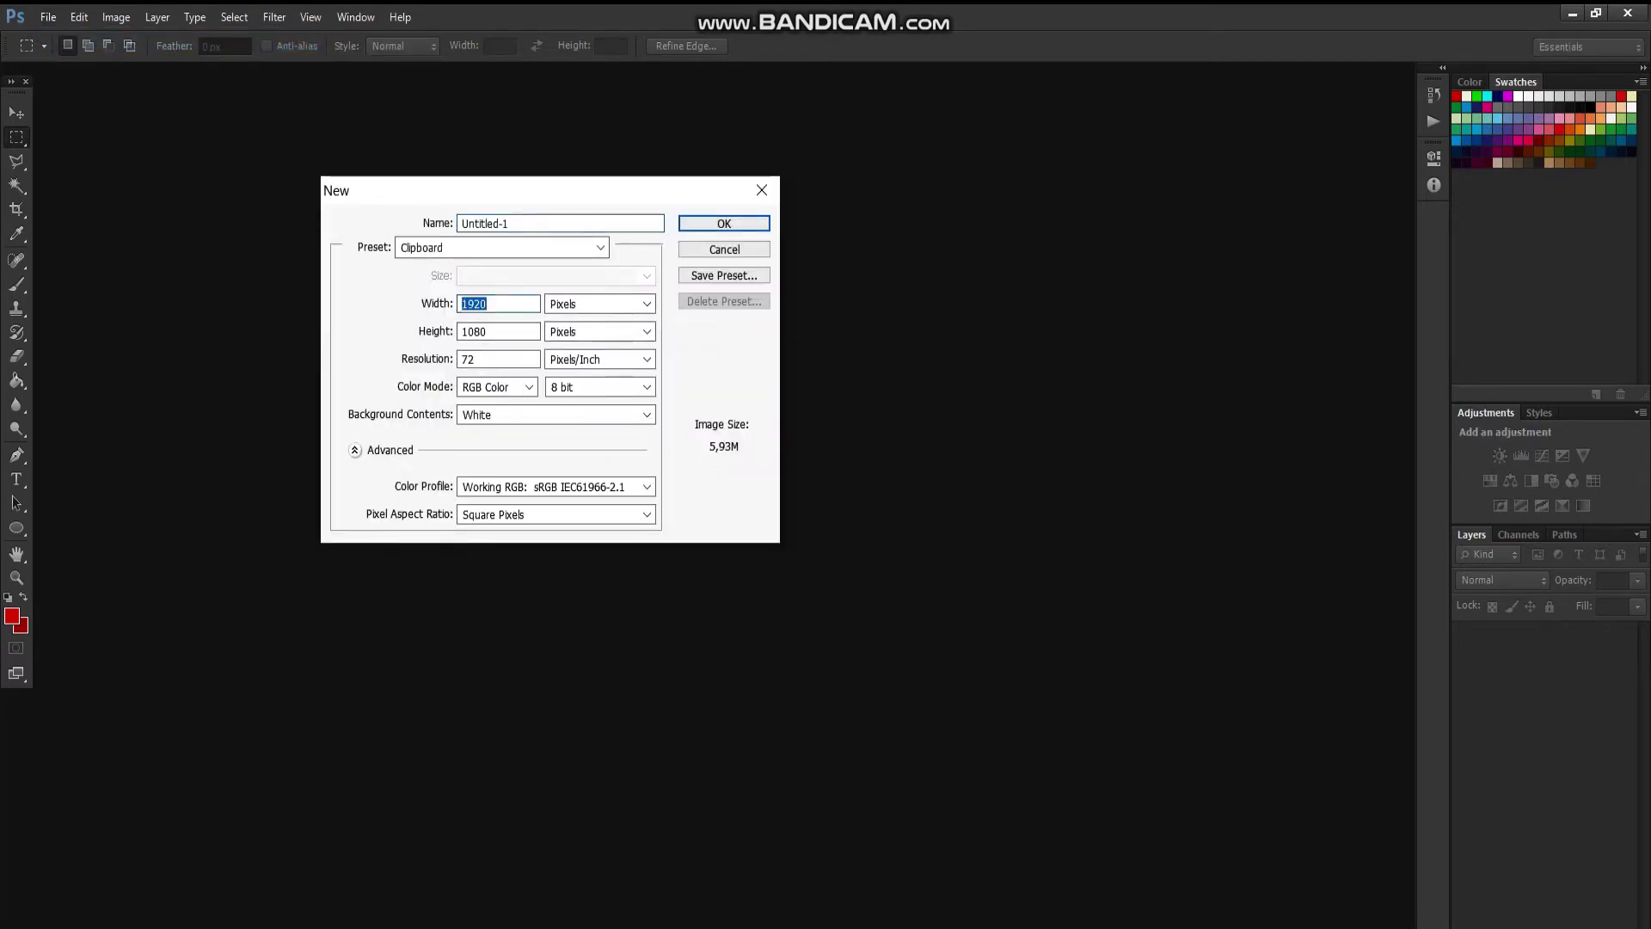
{"action": "type", "text": "1920"}
{"action": "key", "text": "Tab"}
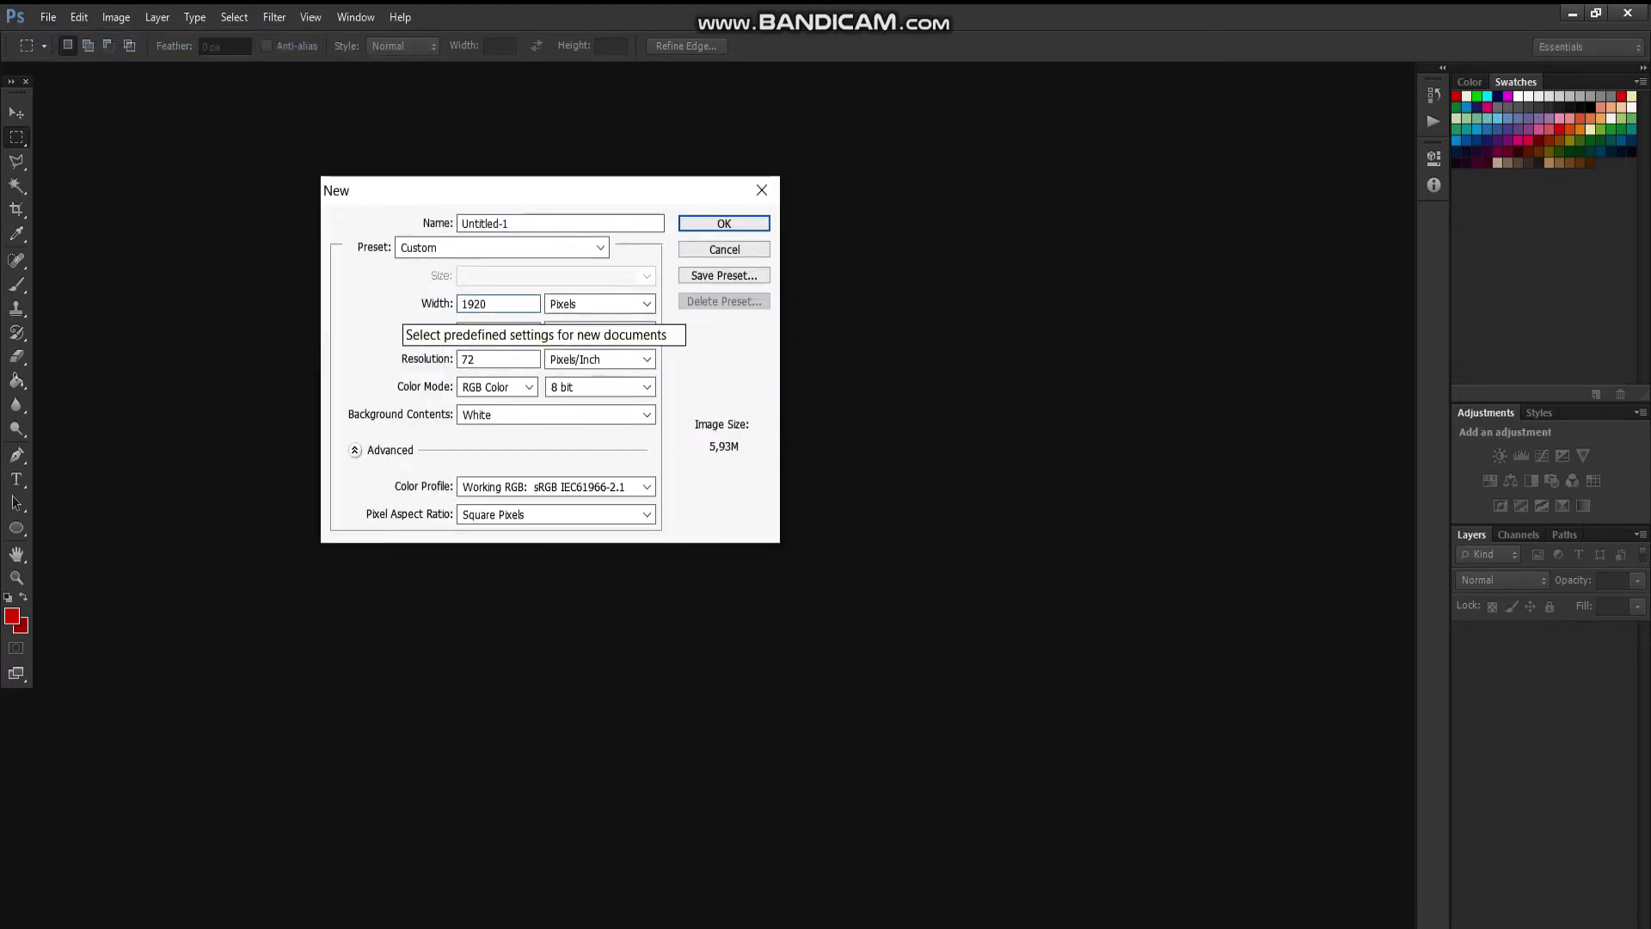
{"action": "type", "text": "108"}
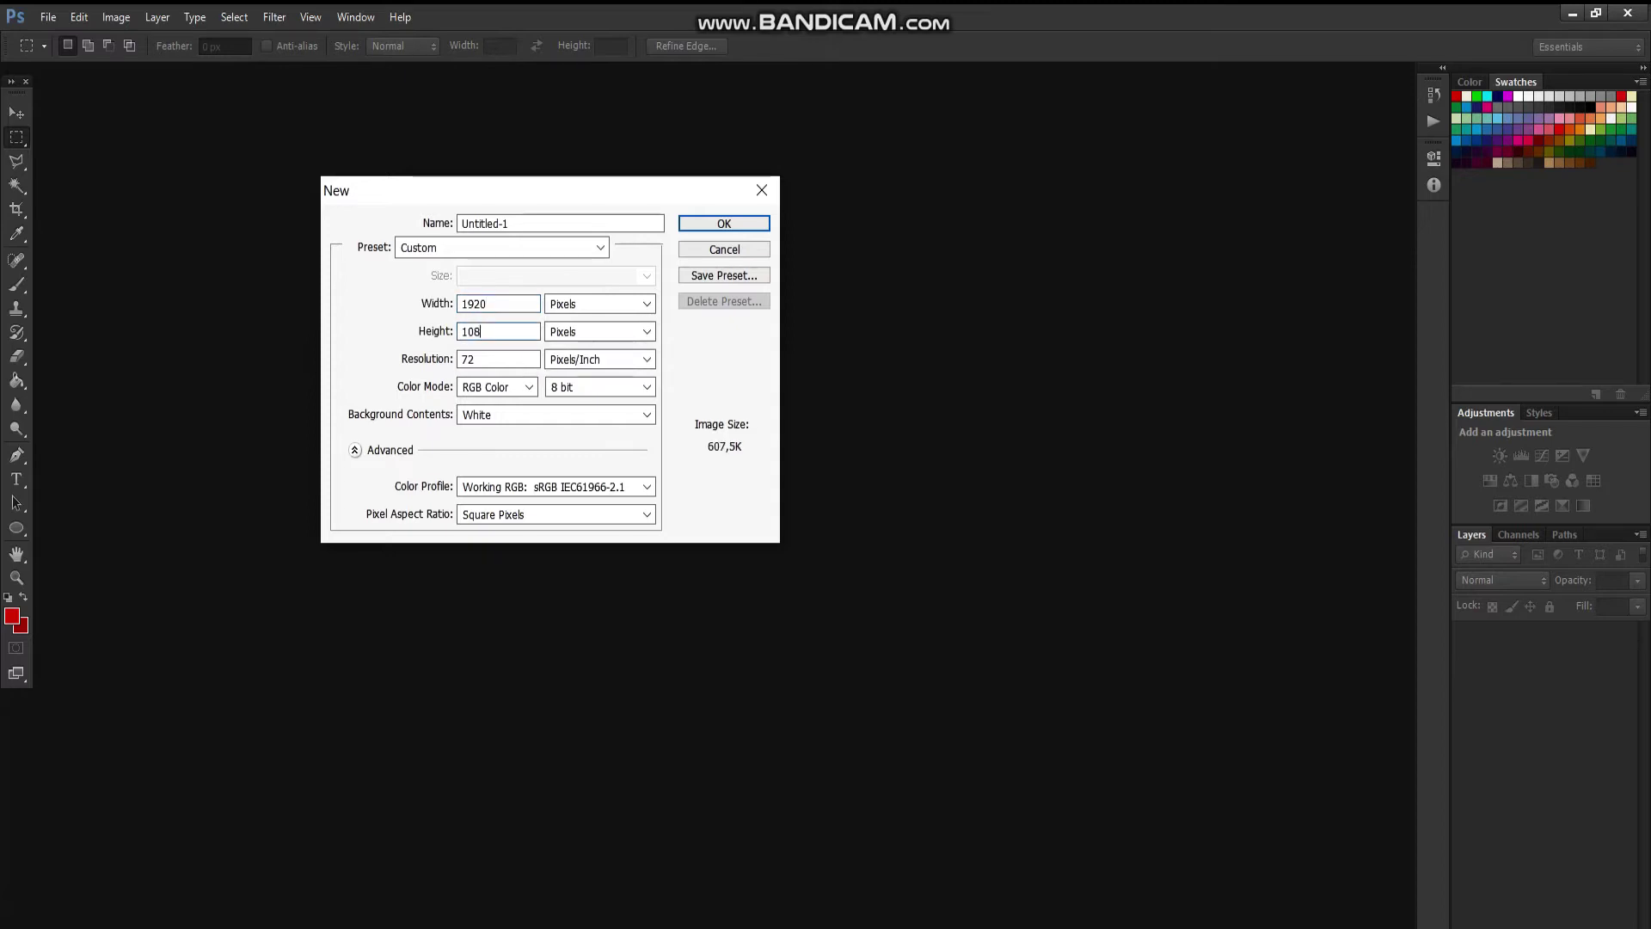
{"action": "type", "text": "0"}
{"action": "key", "text": "Return"}
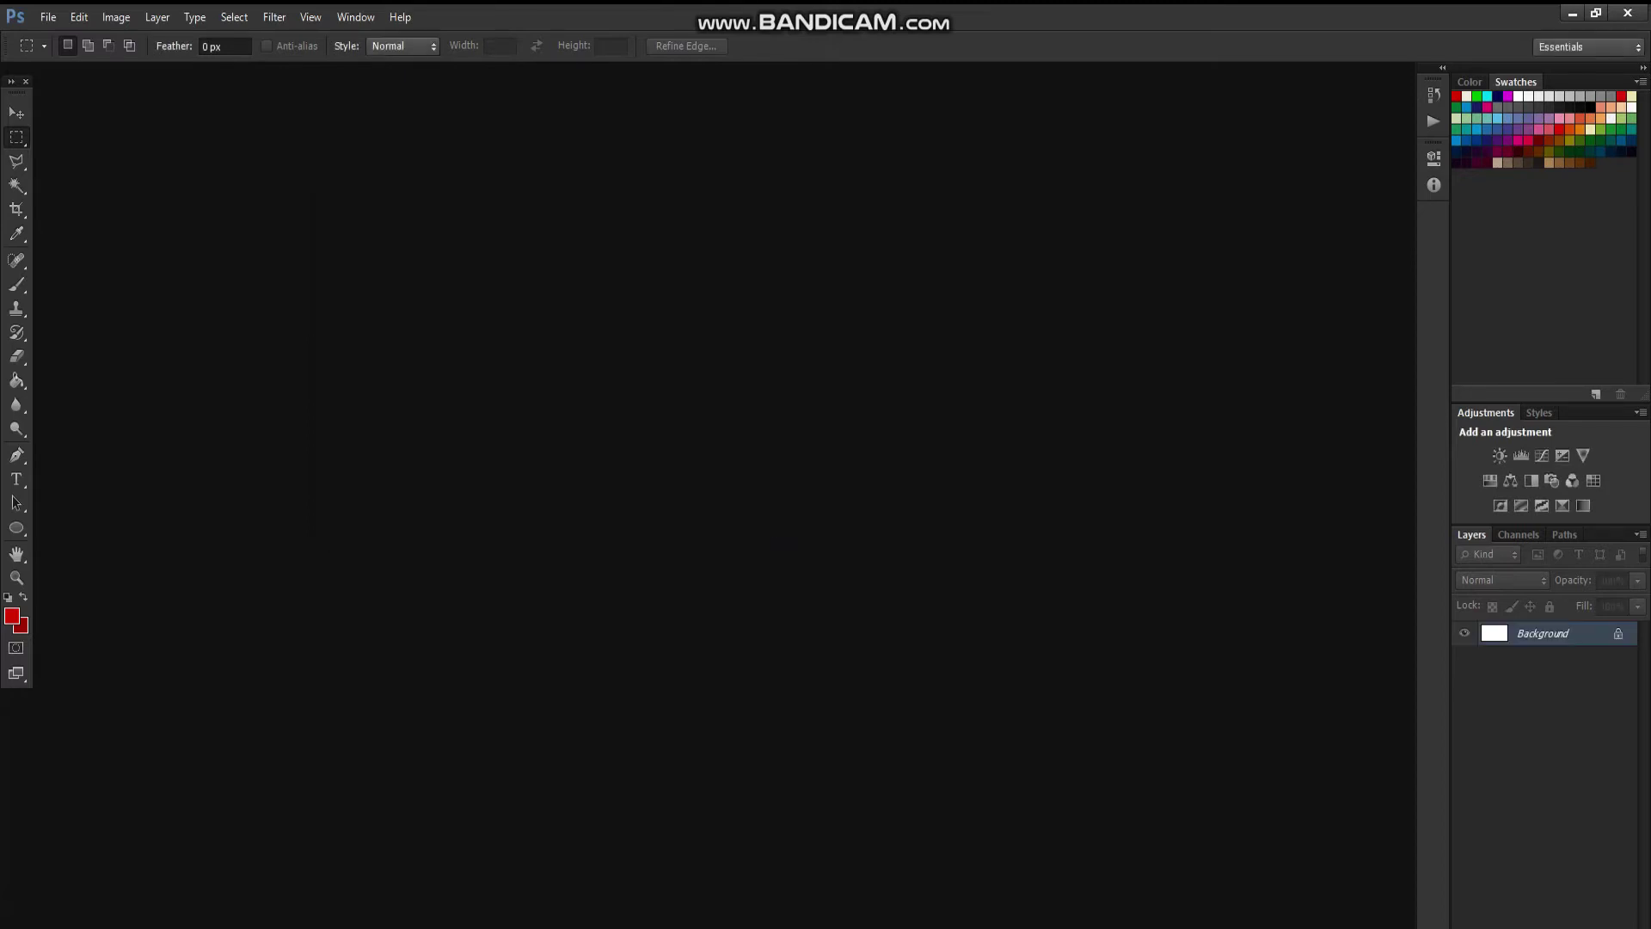
- Add the line 'DRAG GAMBAR / FOTO YANG INGIN KAMU EDIT' to the notes
{"action": "key", "text": "alt+Tab"}
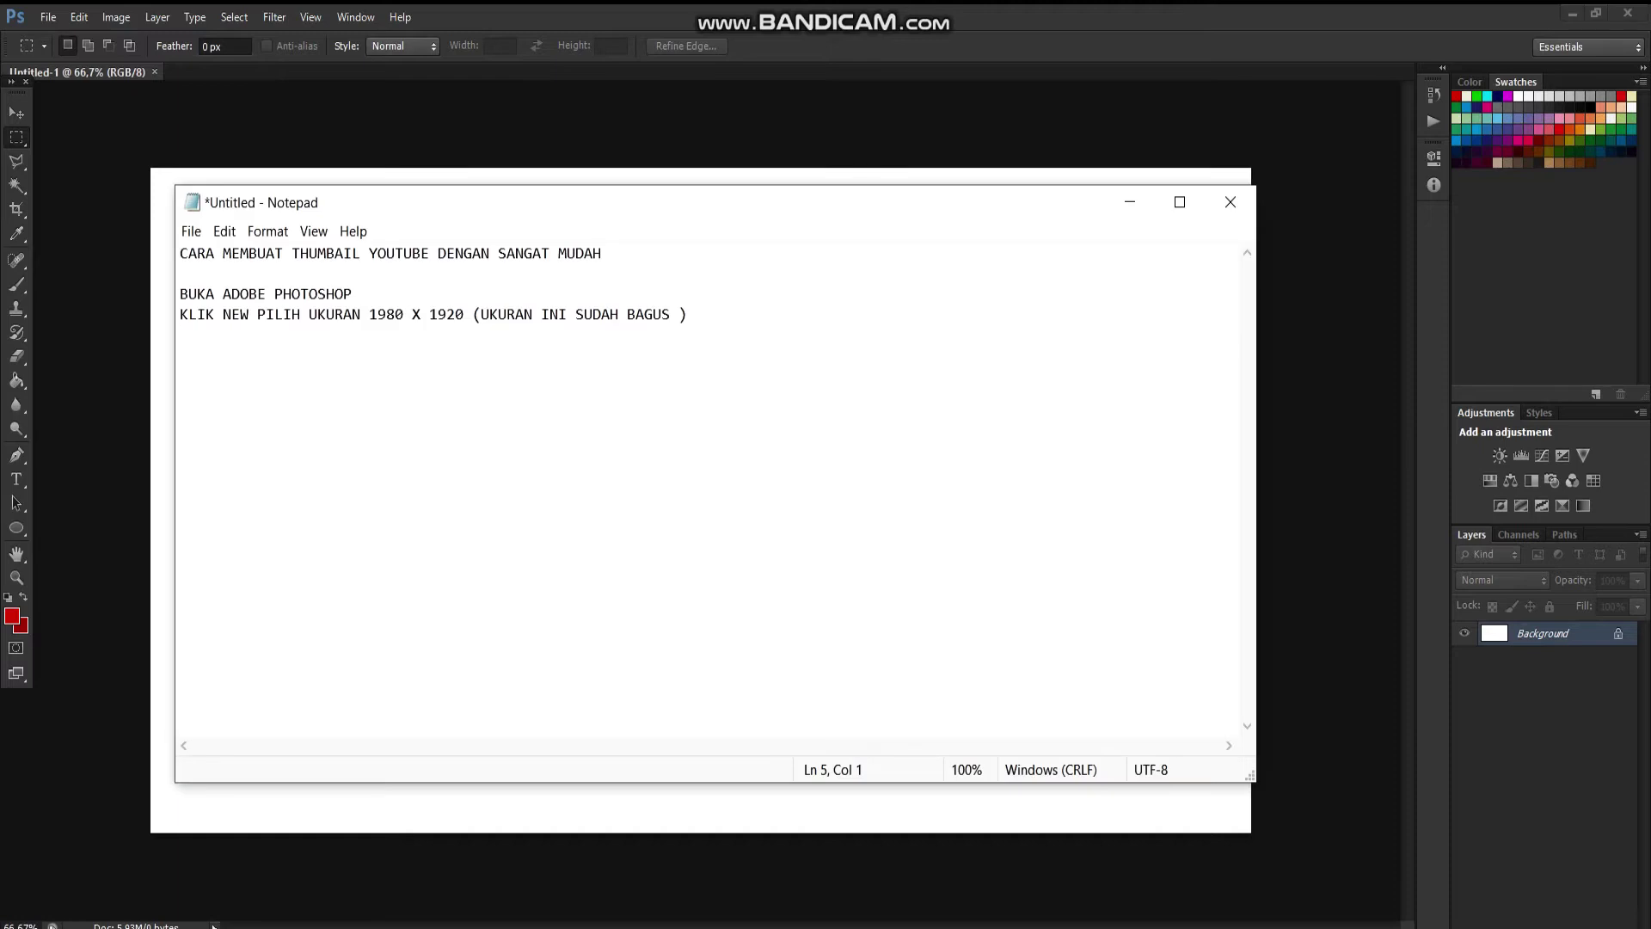
{"action": "key", "text": "Return"}
{"action": "type", "text": "DRAG "}
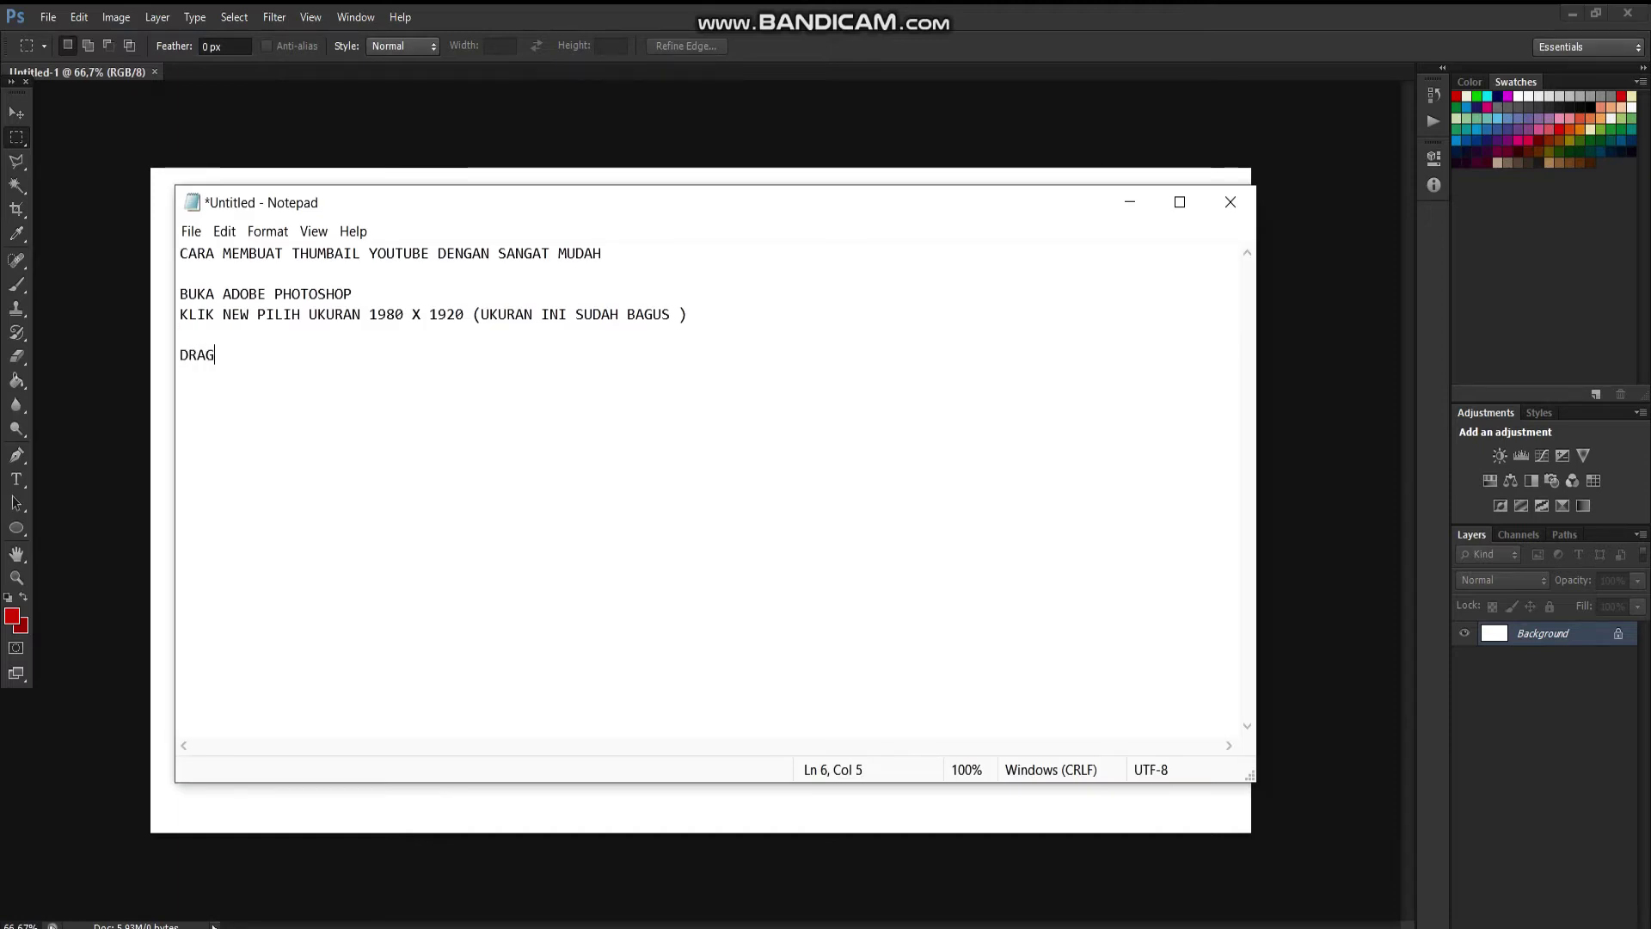
{"action": "type", "text": "GAMBAR /"}
{"action": "type", "text": " FOTO YANG IN"}
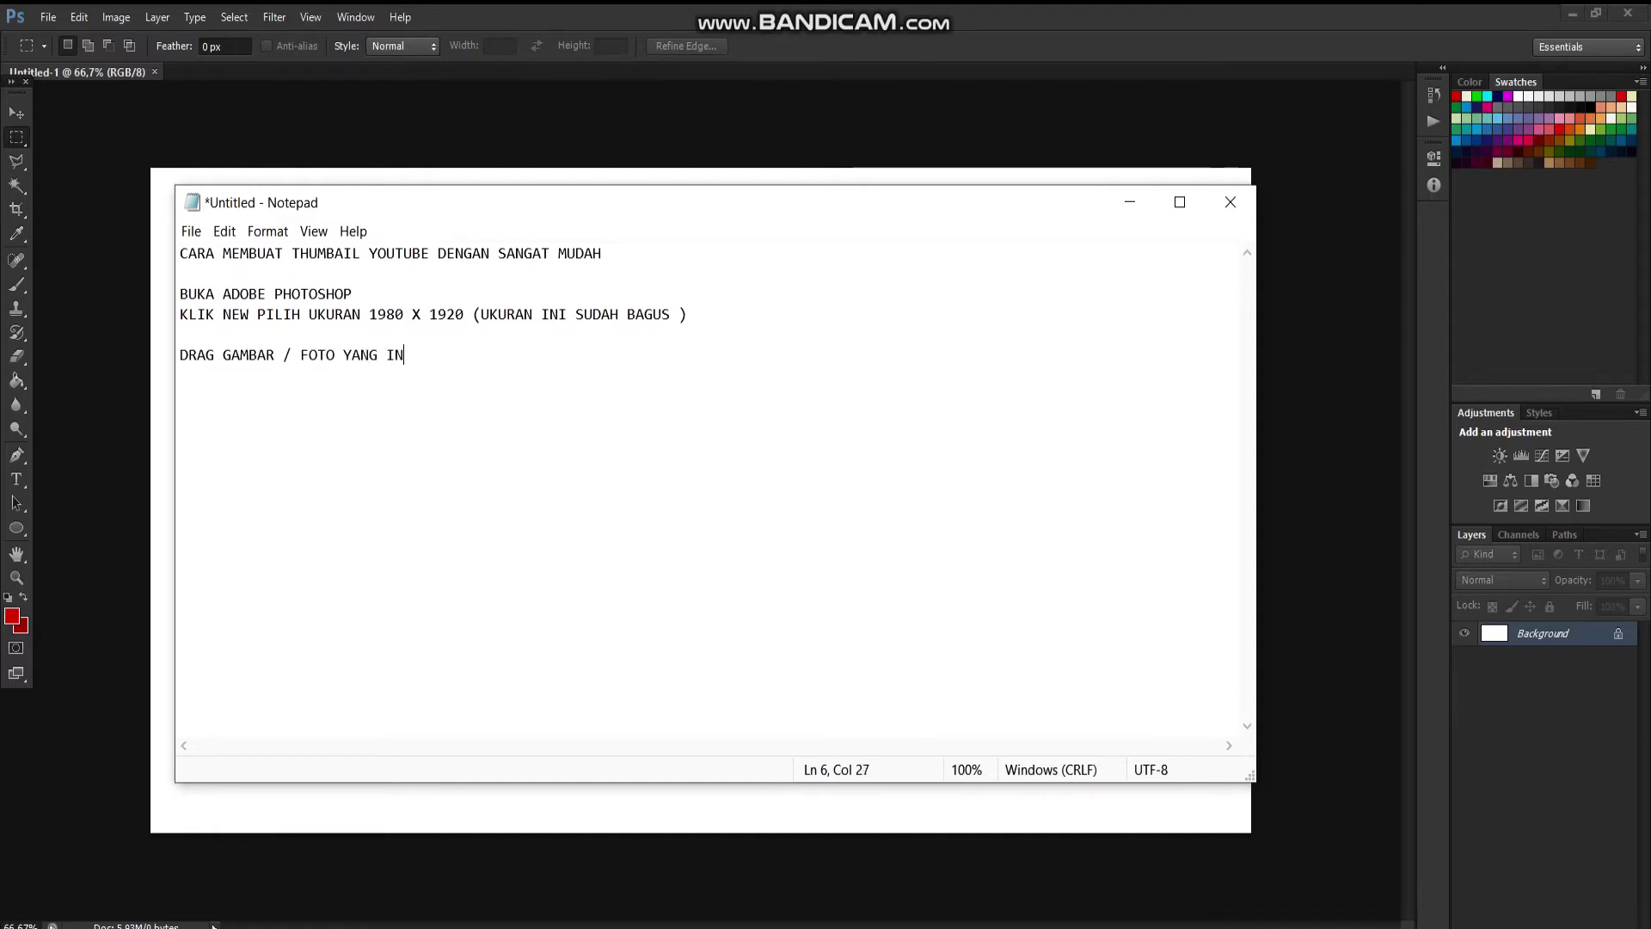
{"action": "type", "text": "GIN KAMU EDIT"}
{"action": "key", "text": "Return"}
- Add a note explaining the CR3 photo will be screenshotted instead
{"action": "type", "text": "KARNE"}
{"action": "key", "text": "BackSpace"}
{"action": "key", "text": "BackSpace"}
{"action": "type", "text": "EN"}
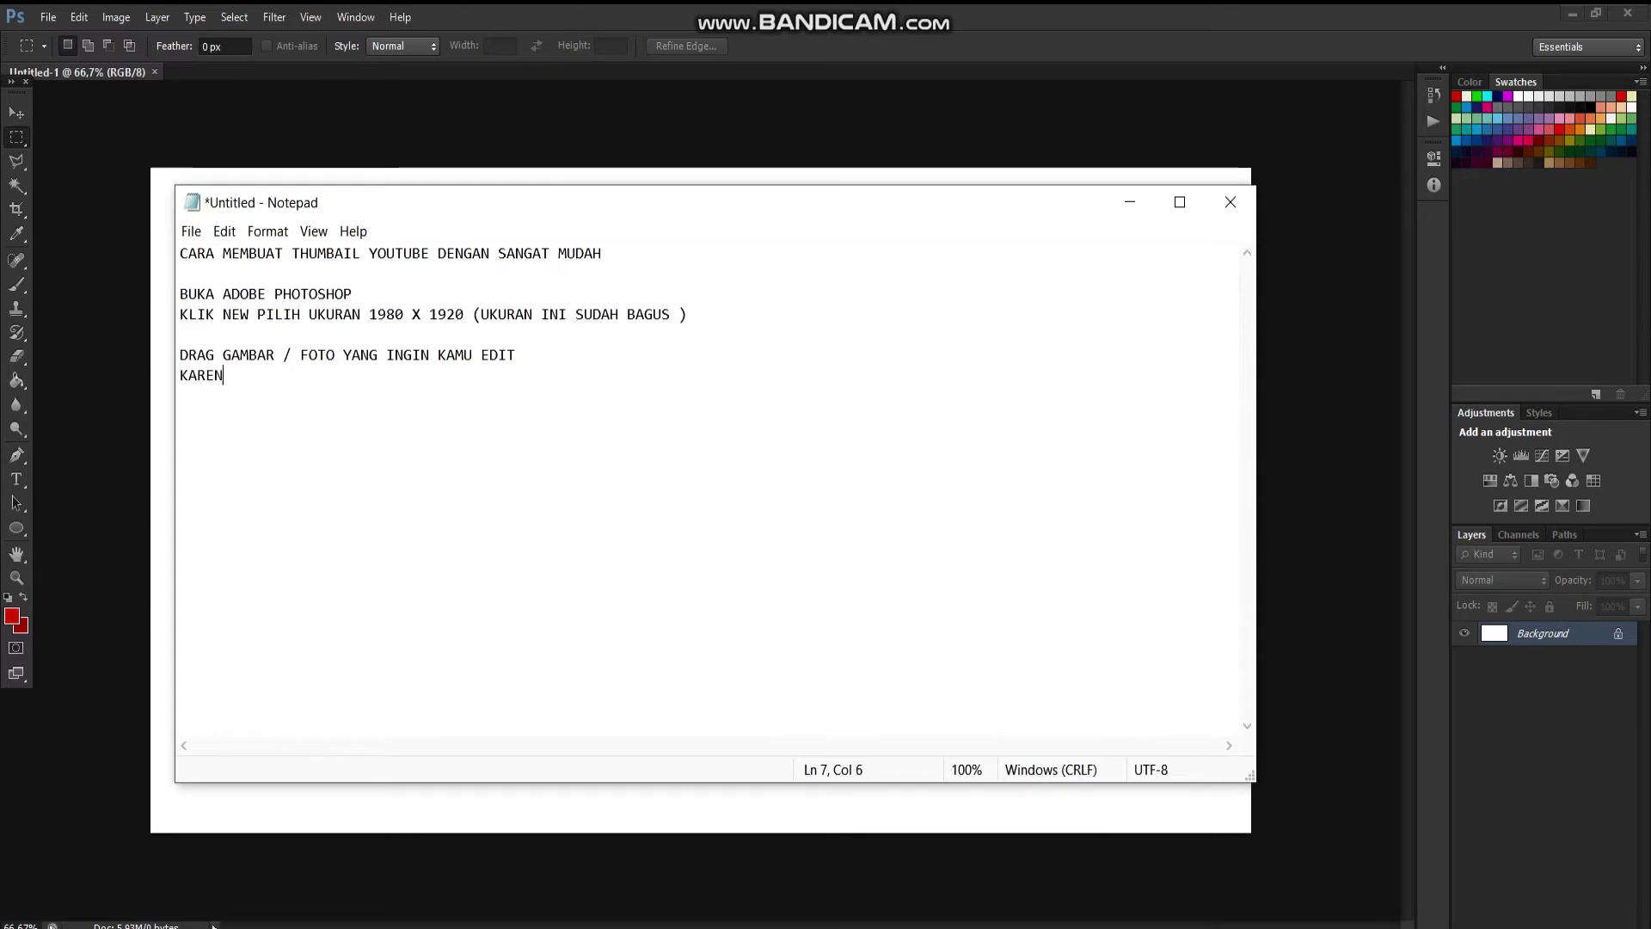
{"action": "type", "text": "A "}
{"action": "type", "text": "FOTOKU B"}
{"action": "type", "text": "ERJENIS"}
{"action": "type", "text": " CR"}
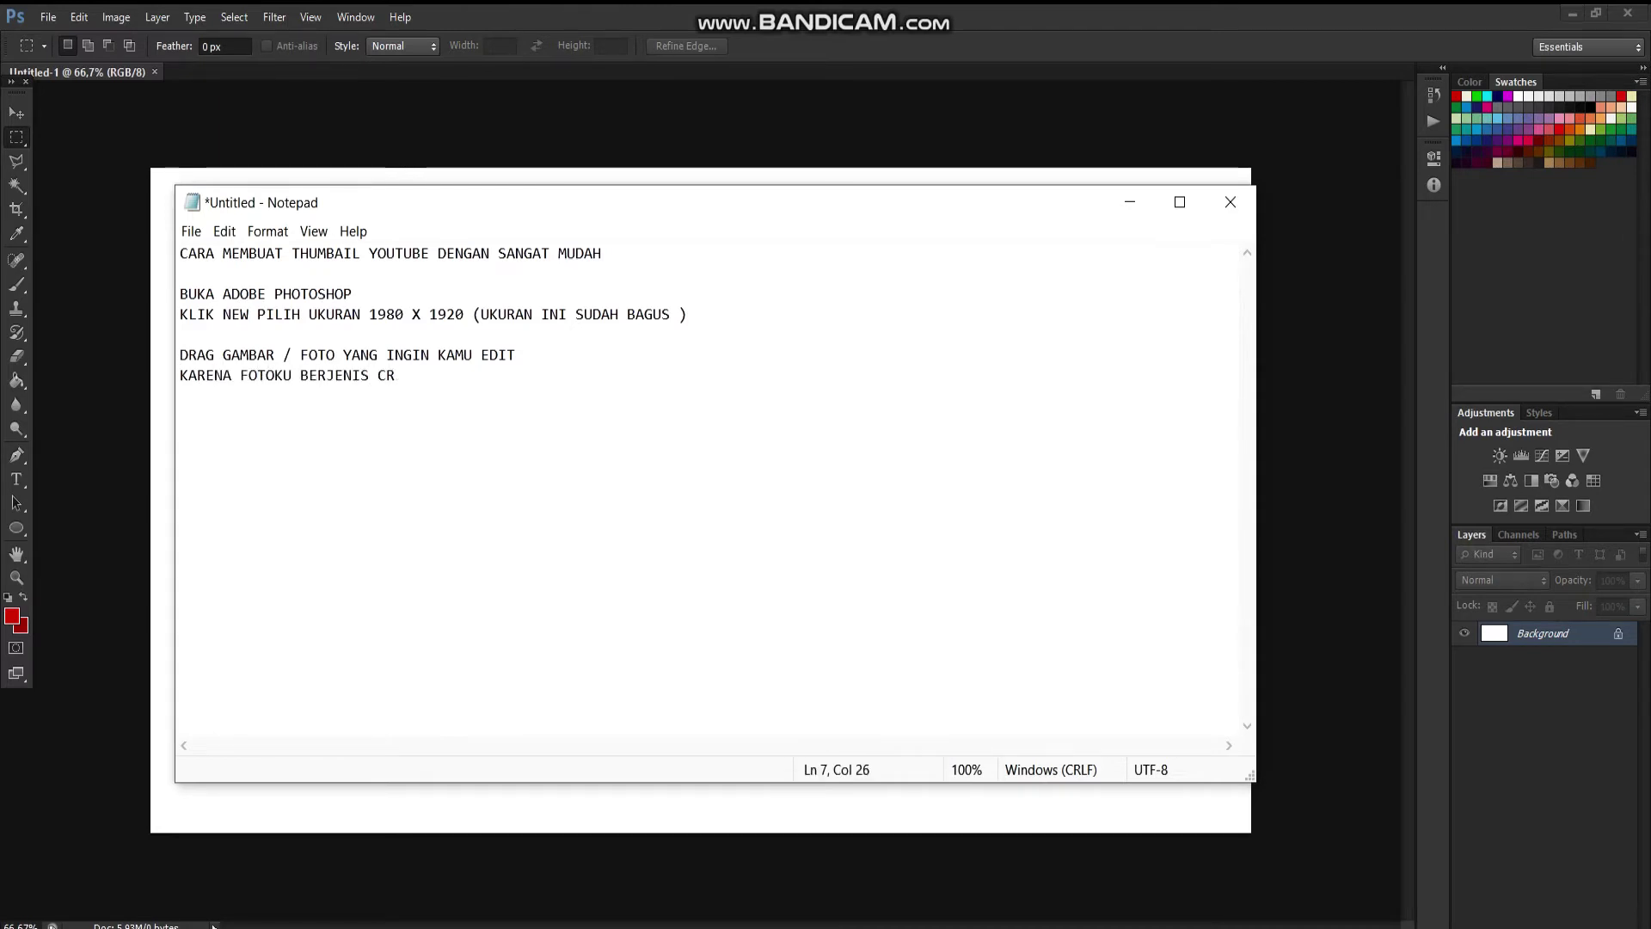
{"action": "type", "text": "3 "}
{"action": "type", "text": "AKU"}
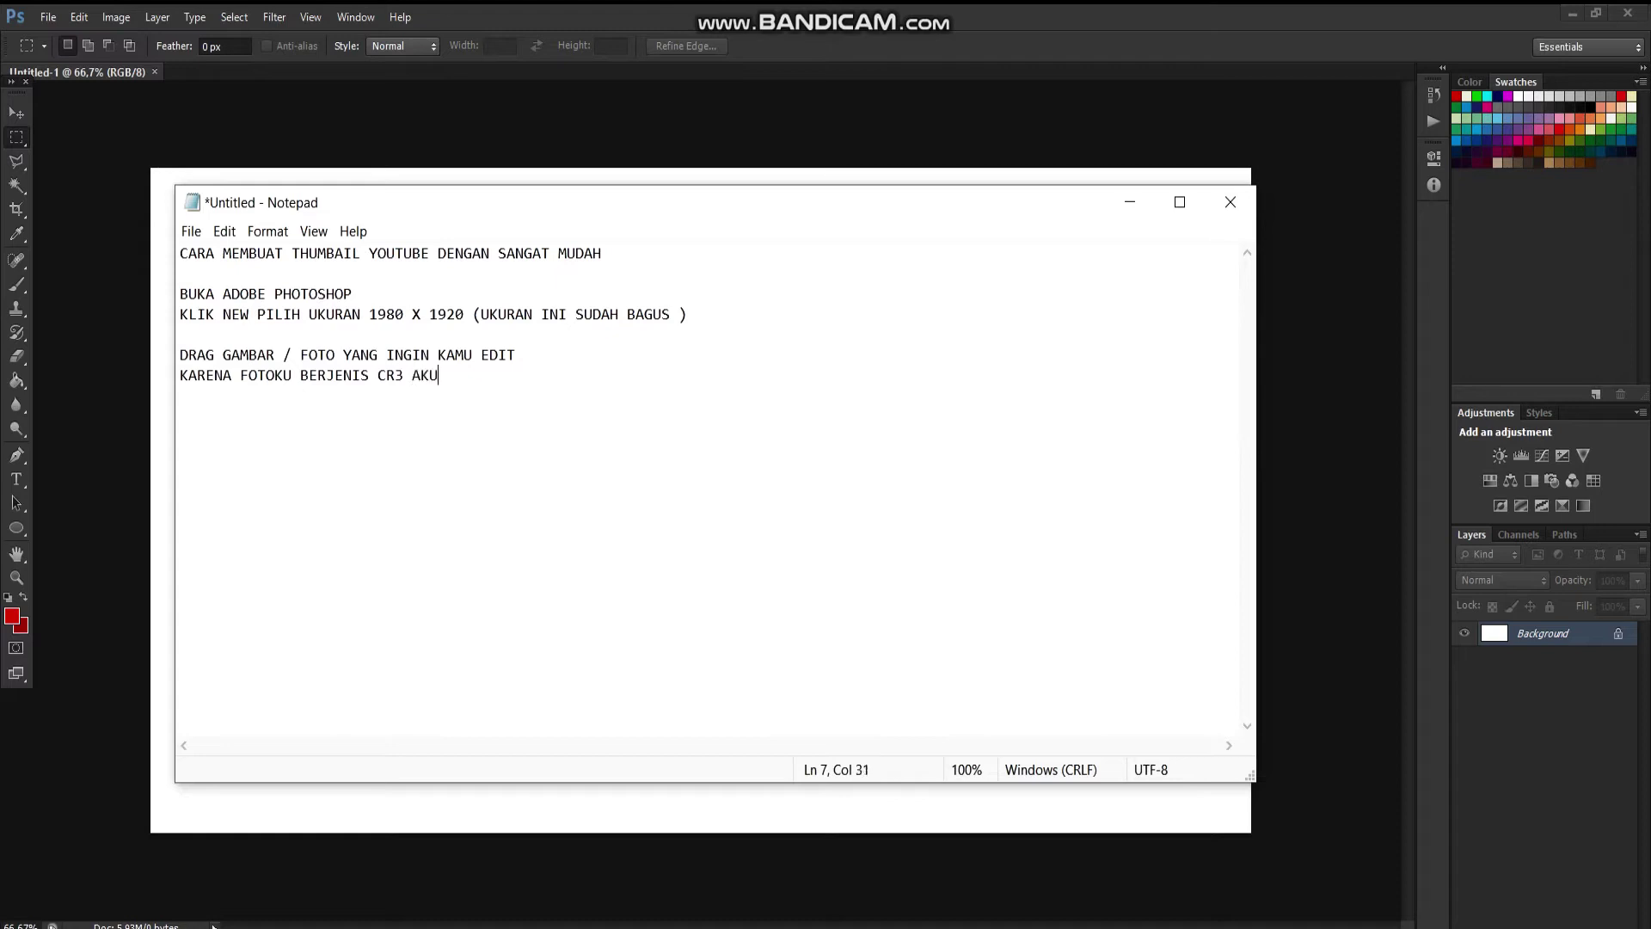
{"action": "type", "text": " PA"}
{"action": "key", "text": "BackSpace"}
{"action": "key", "text": "BackSpace"}
{"action": "type", "text": "CREN SHOT "}
{"action": "type", "text": "AJA DEH BIAR "}
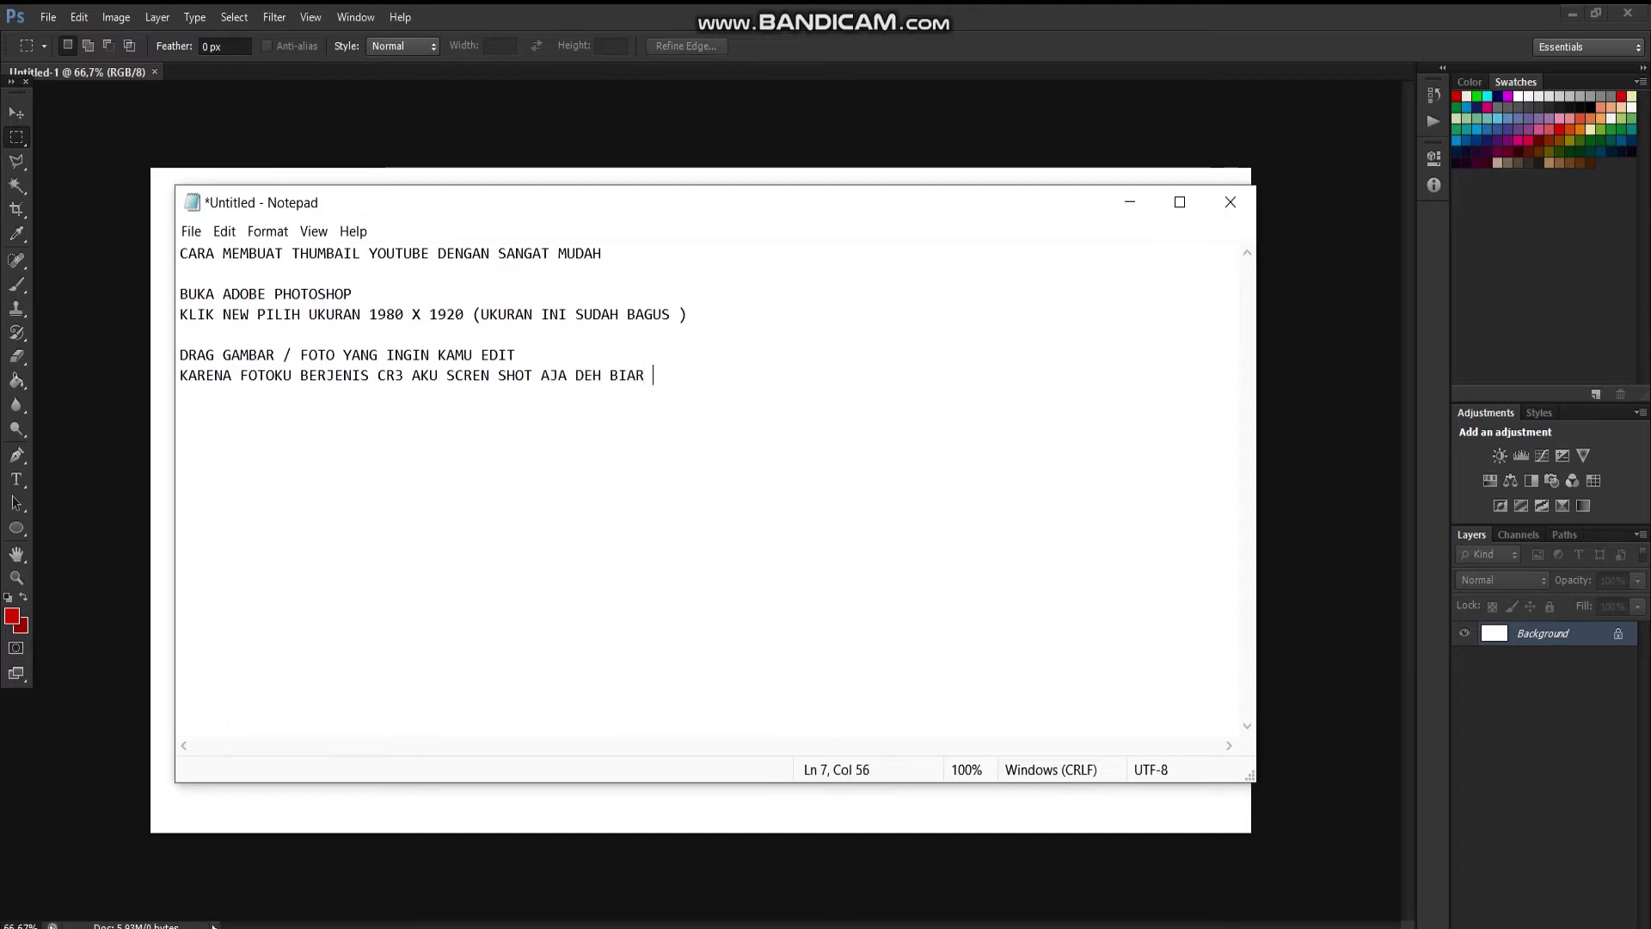
{"action": "type", "text": "CEPAT HAHAHH"}
{"action": "type", "text": "AHA"}
{"action": "key", "text": "Return"}
{"action": "key", "text": "Return"}
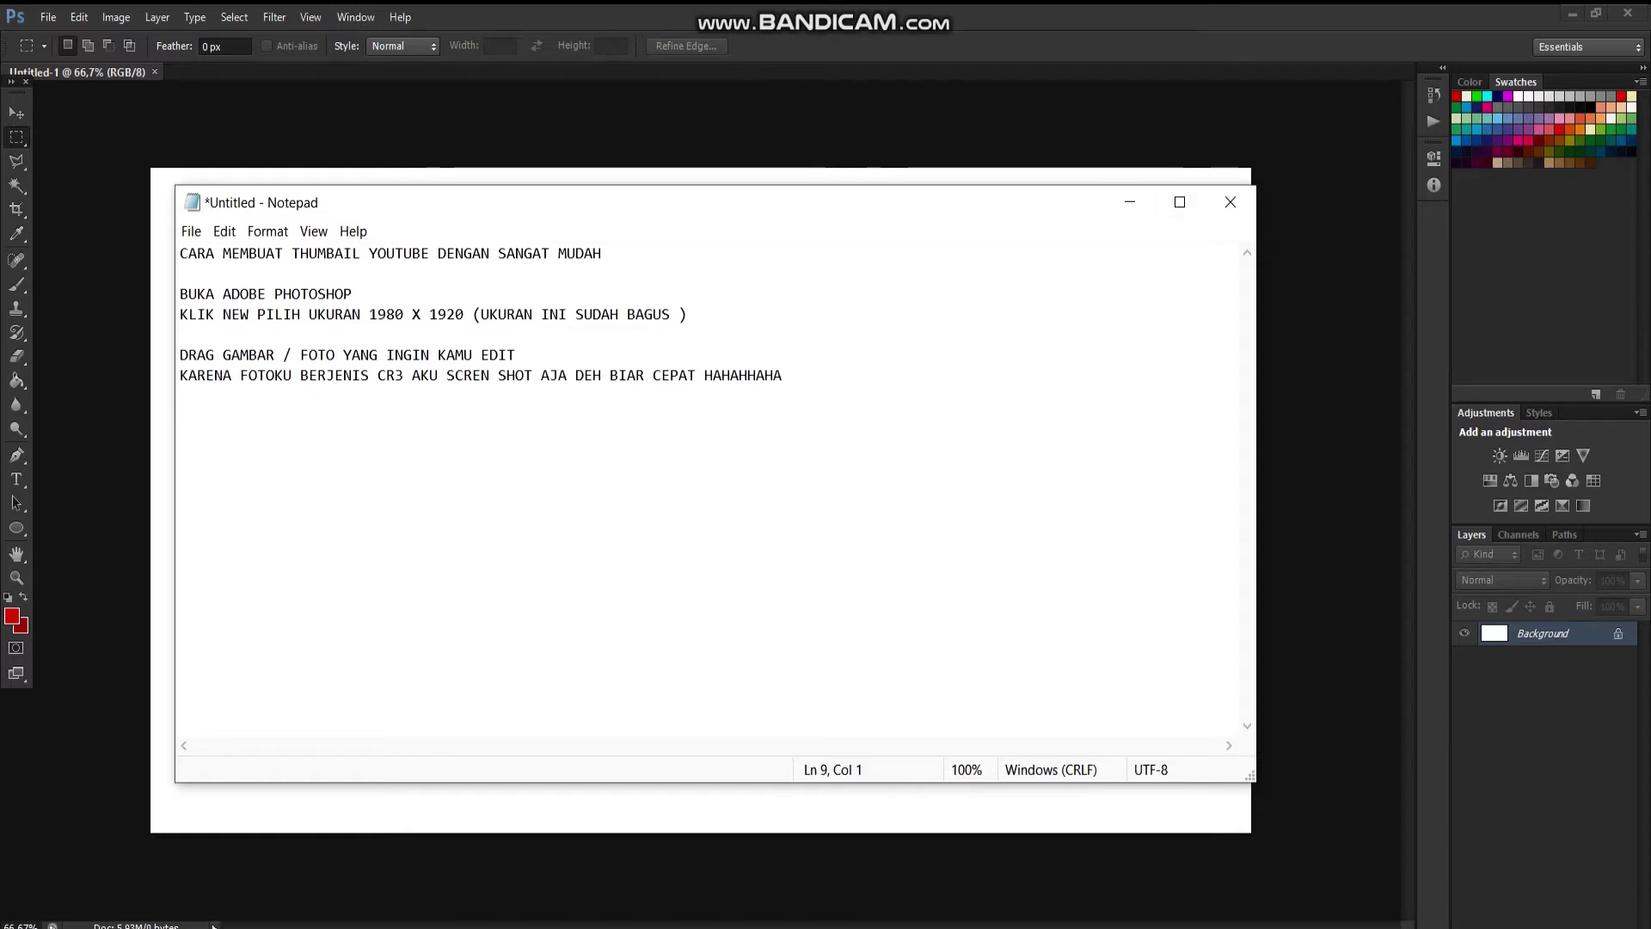
- Minimize Notepad and Photoshop, then open IMG_1350 from the yadein folder
{"action": "left_click", "coordinate": [1130, 202]}
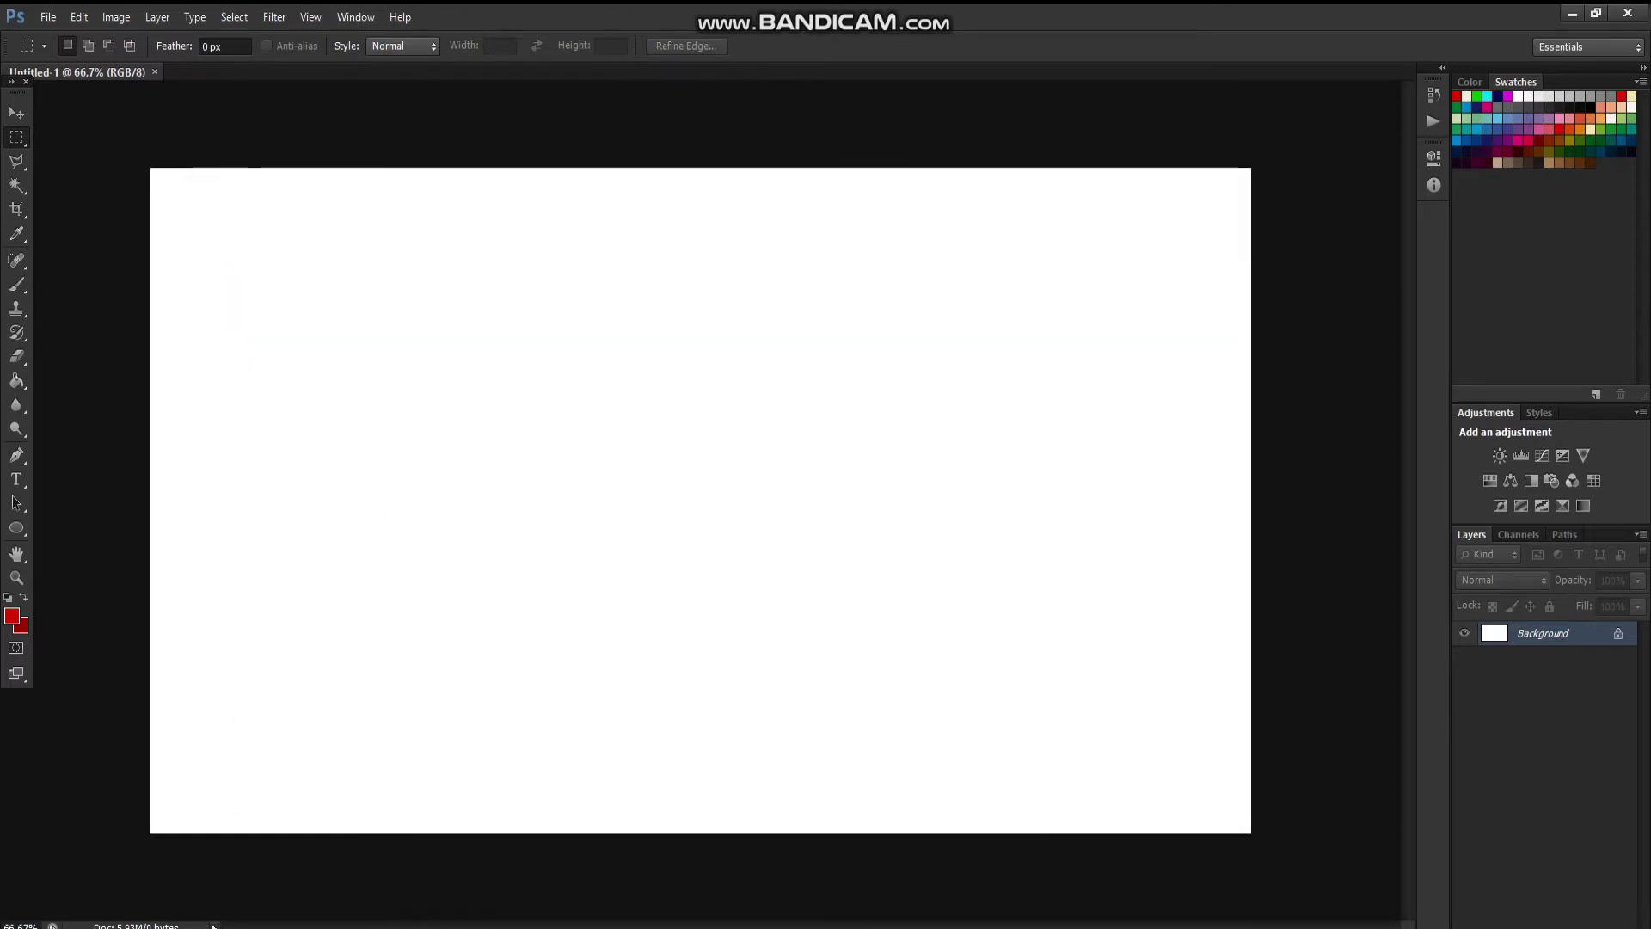
{"action": "left_click", "coordinate": [1573, 13]}
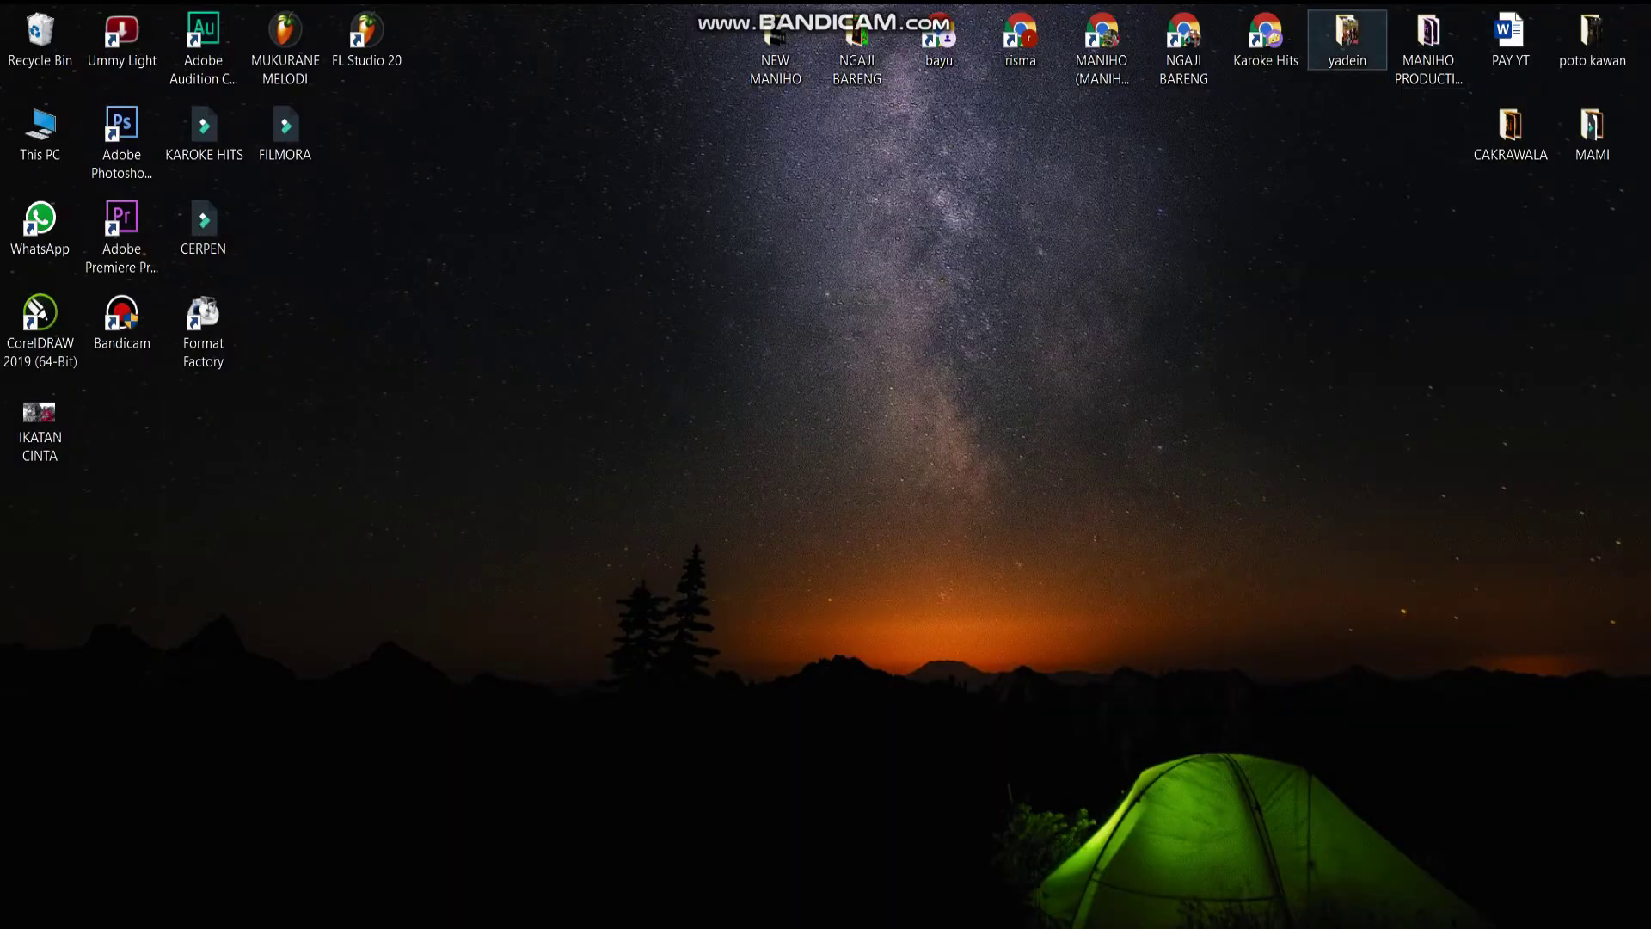
{"action": "double_click", "coordinate": [1346, 38]}
{"action": "scroll", "coordinate": [911, 516], "scroll_direction": "down", "scroll_amount": 10}
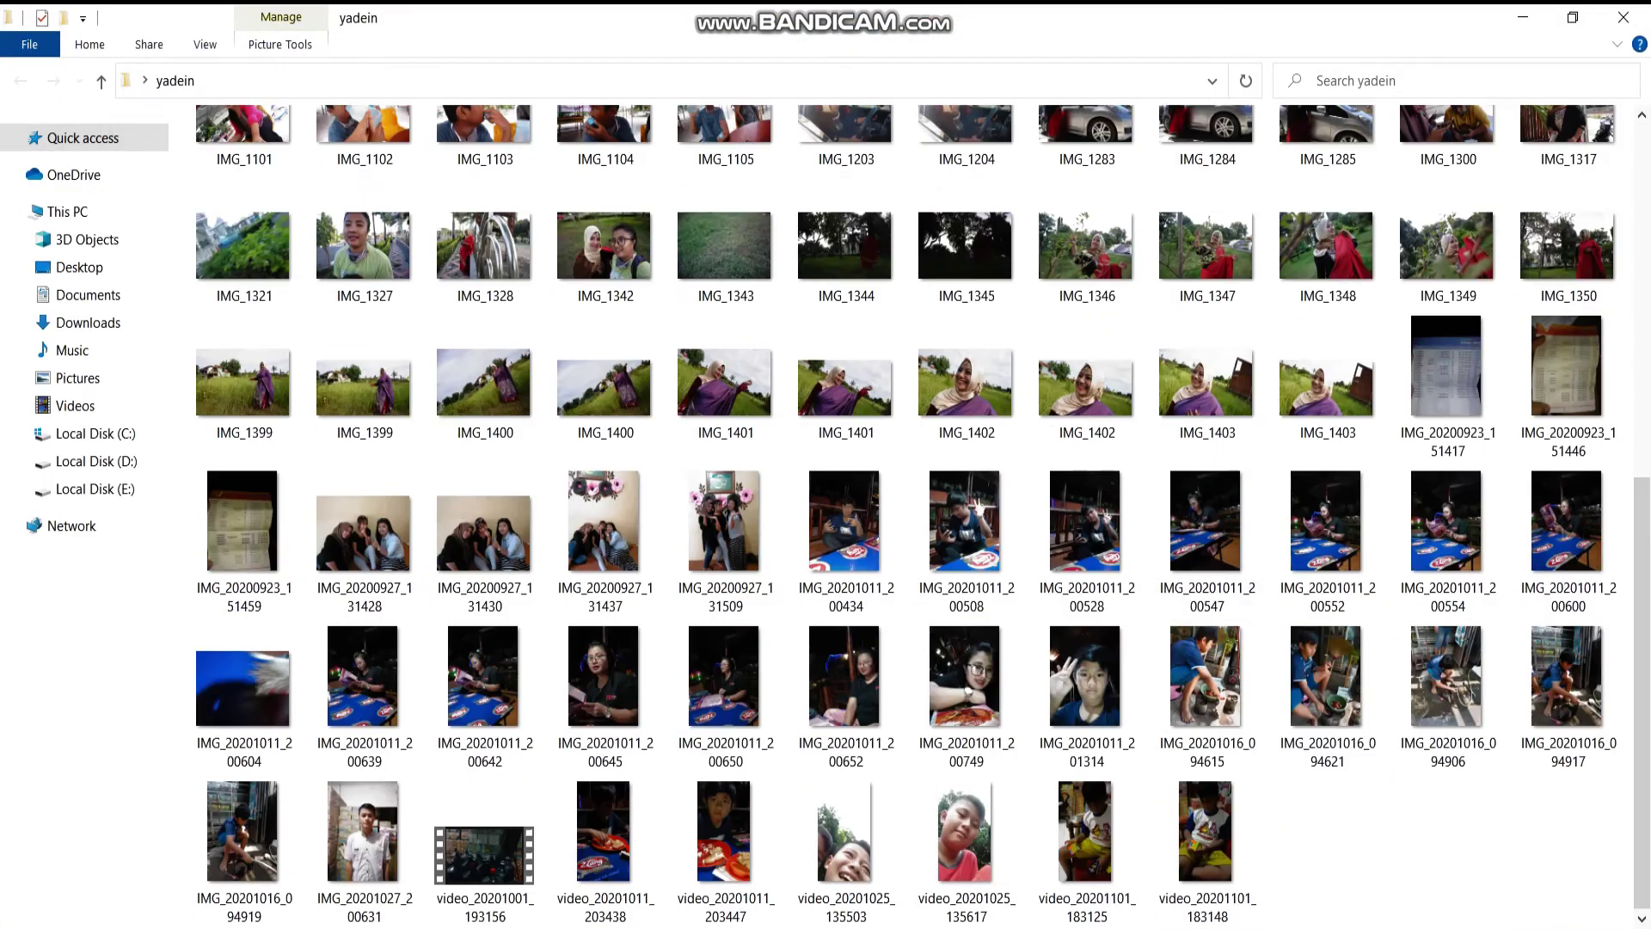
{"action": "scroll", "coordinate": [912, 516], "scroll_direction": "up", "scroll_amount": 10}
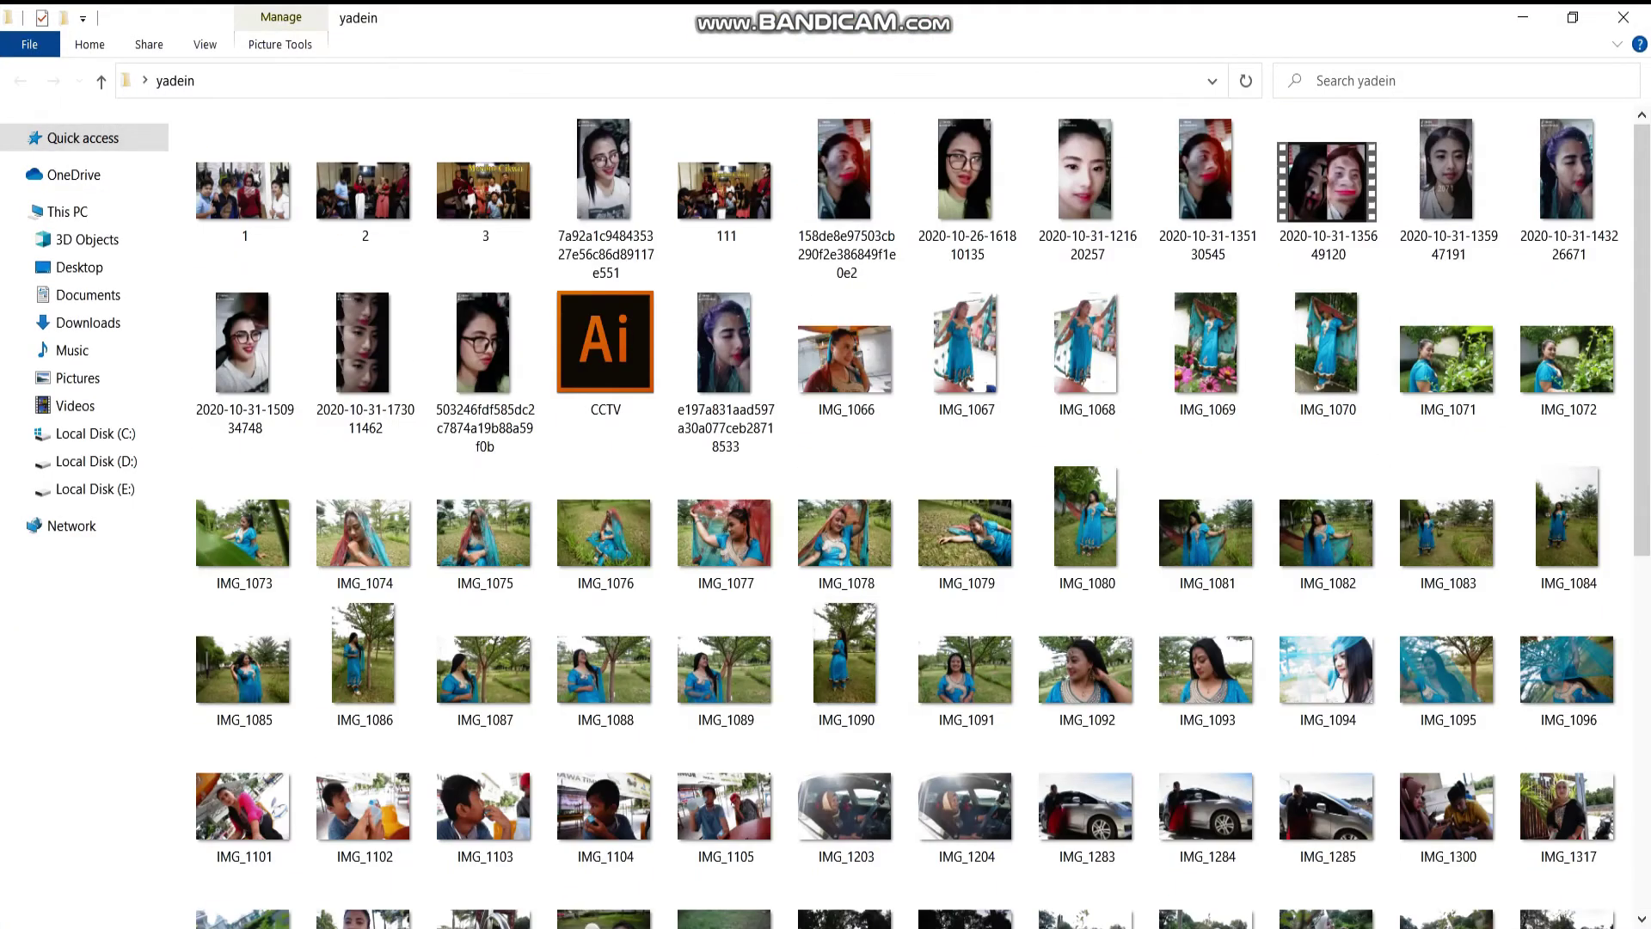
{"action": "scroll", "coordinate": [1402, 529], "scroll_direction": "down", "scroll_amount": 5}
{"action": "scroll", "coordinate": [1402, 529], "scroll_direction": "down", "scroll_amount": 4}
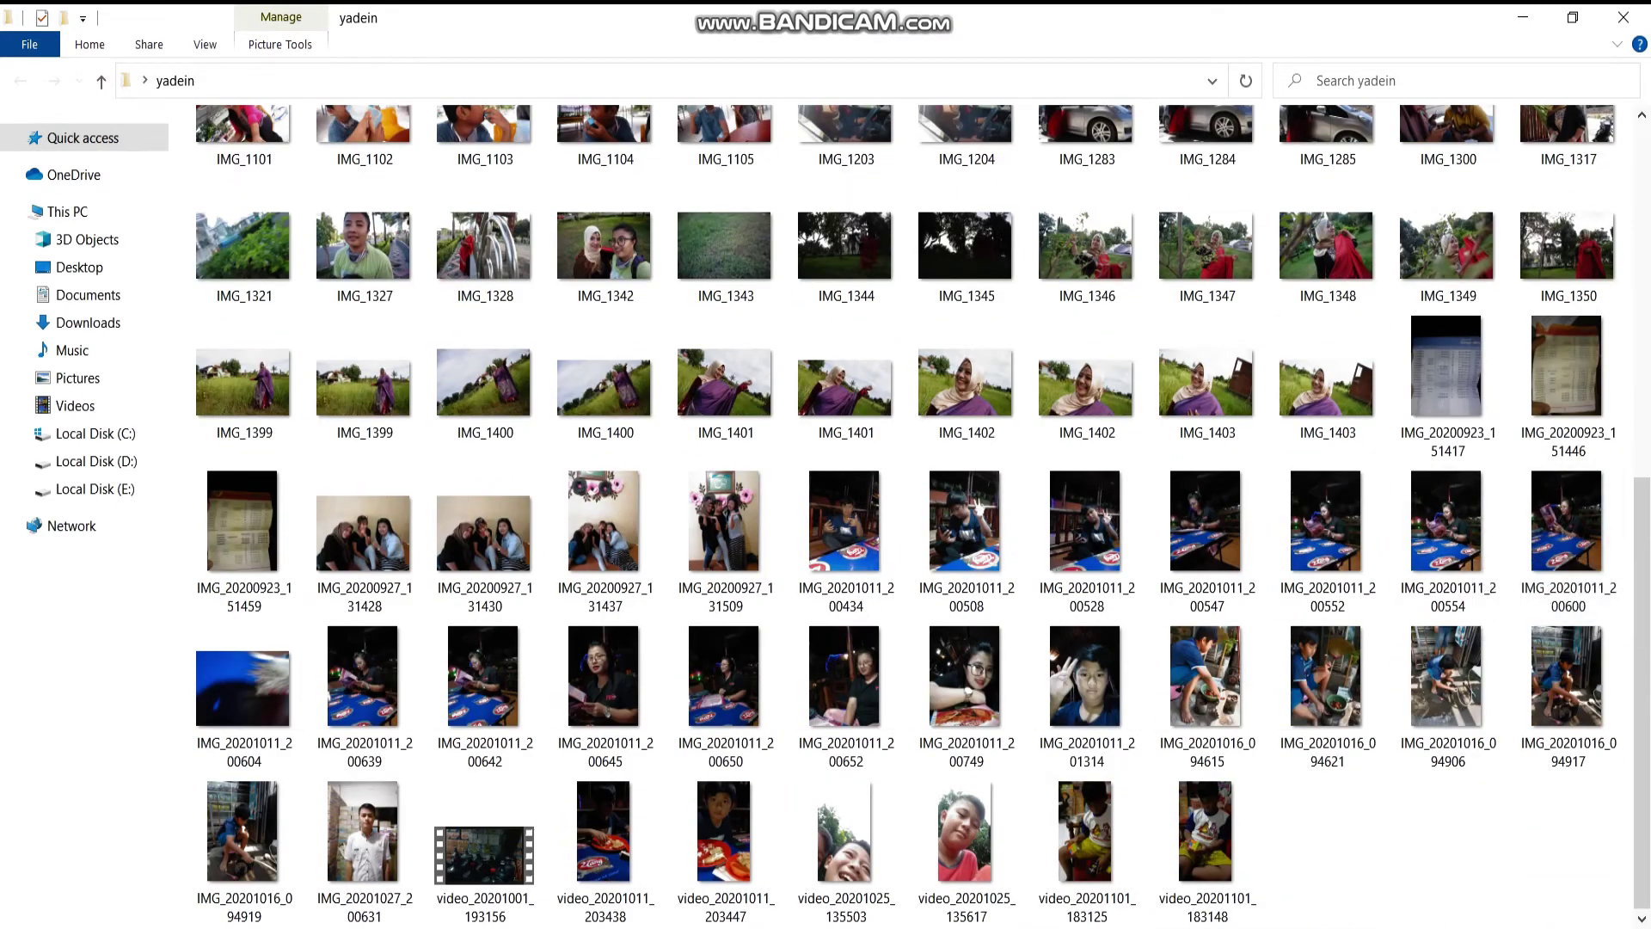
{"action": "double_click", "coordinate": [1567, 249]}
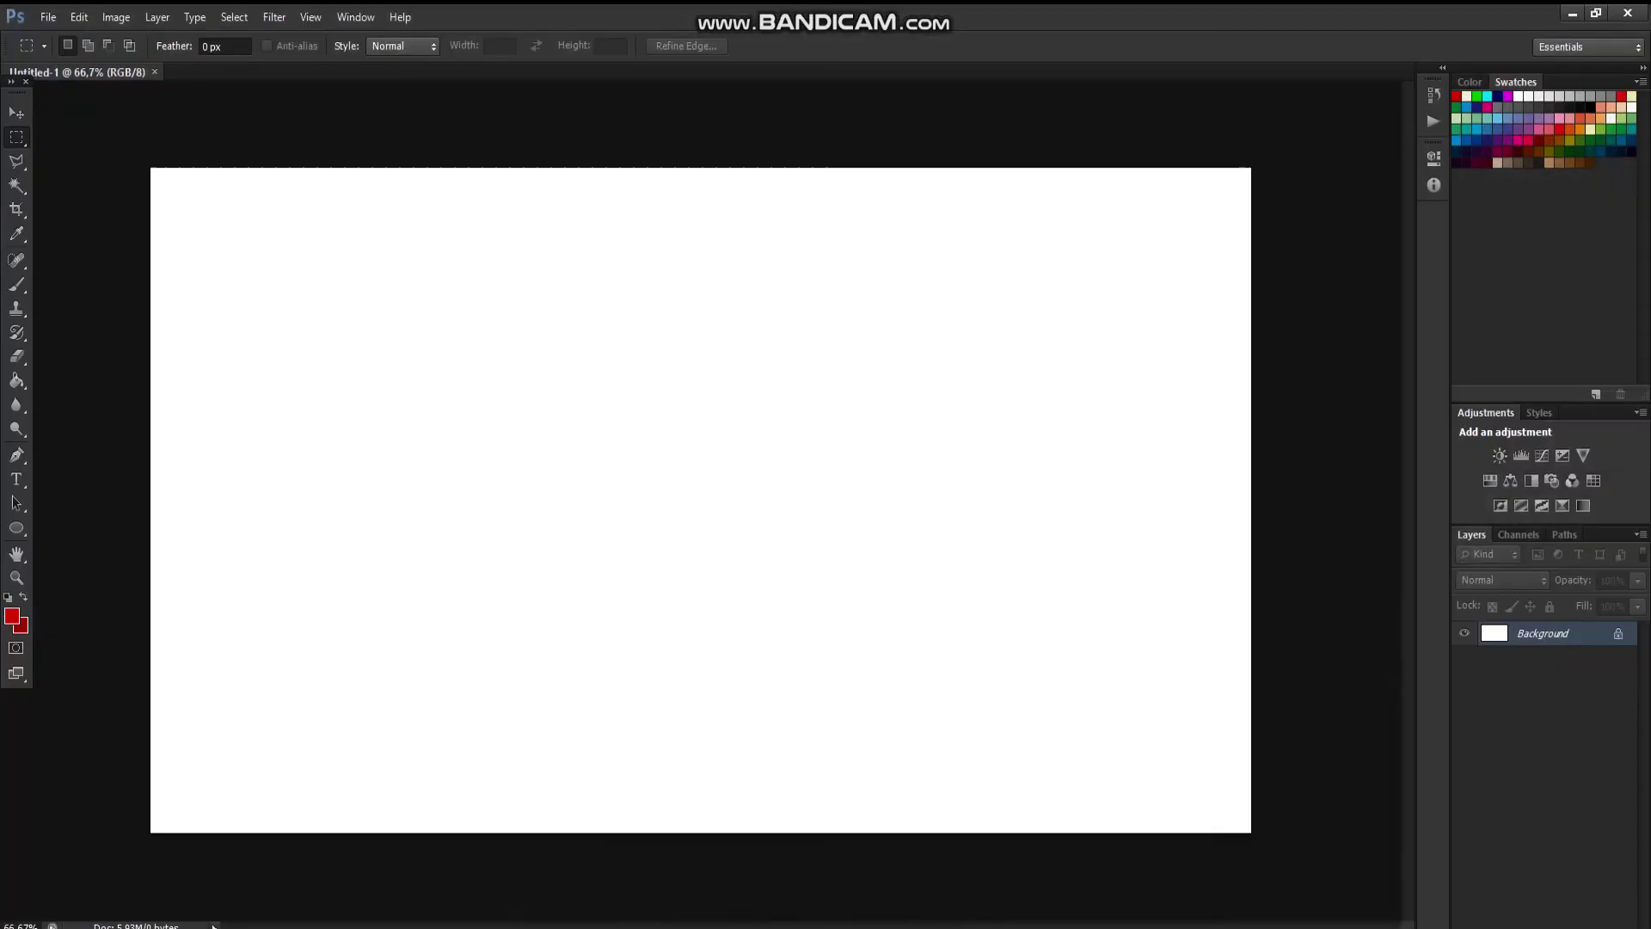
- Add a note on taking a screenshot with the PRINT SCREEN SYSRQ key
{"action": "key", "text": "alt+Tab"}
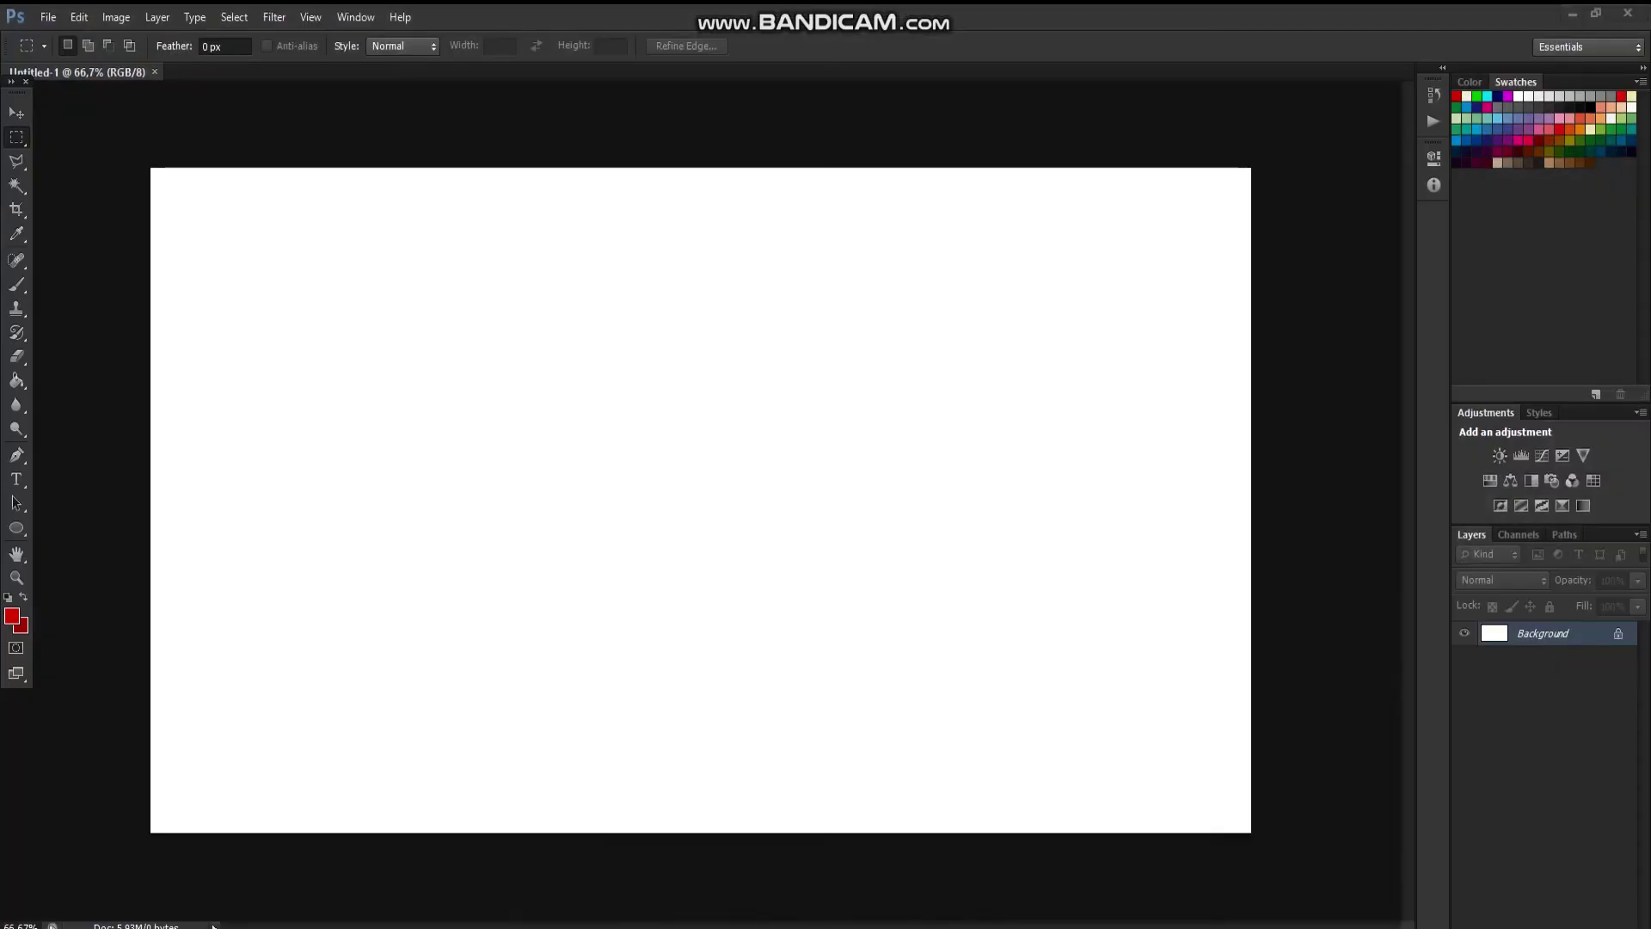
{"action": "key", "text": "BackSpace"}
{"action": "type", "text": "K"}
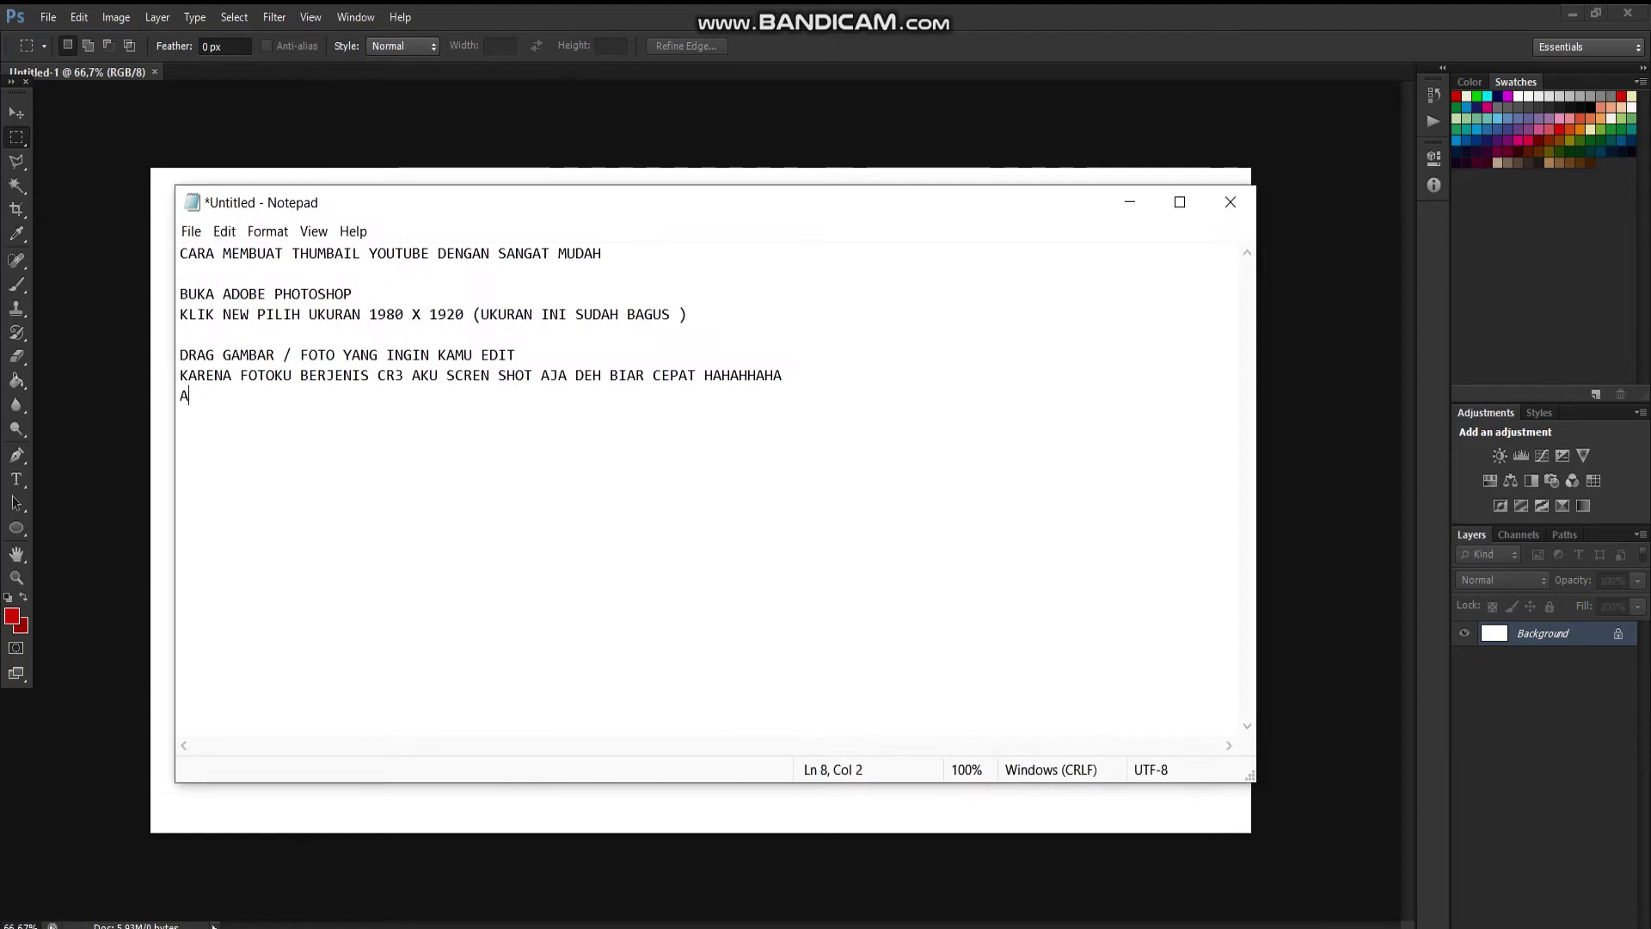
{"action": "key", "text": "BackSpace"}
{"action": "type", "text": "KALAU MAU "}
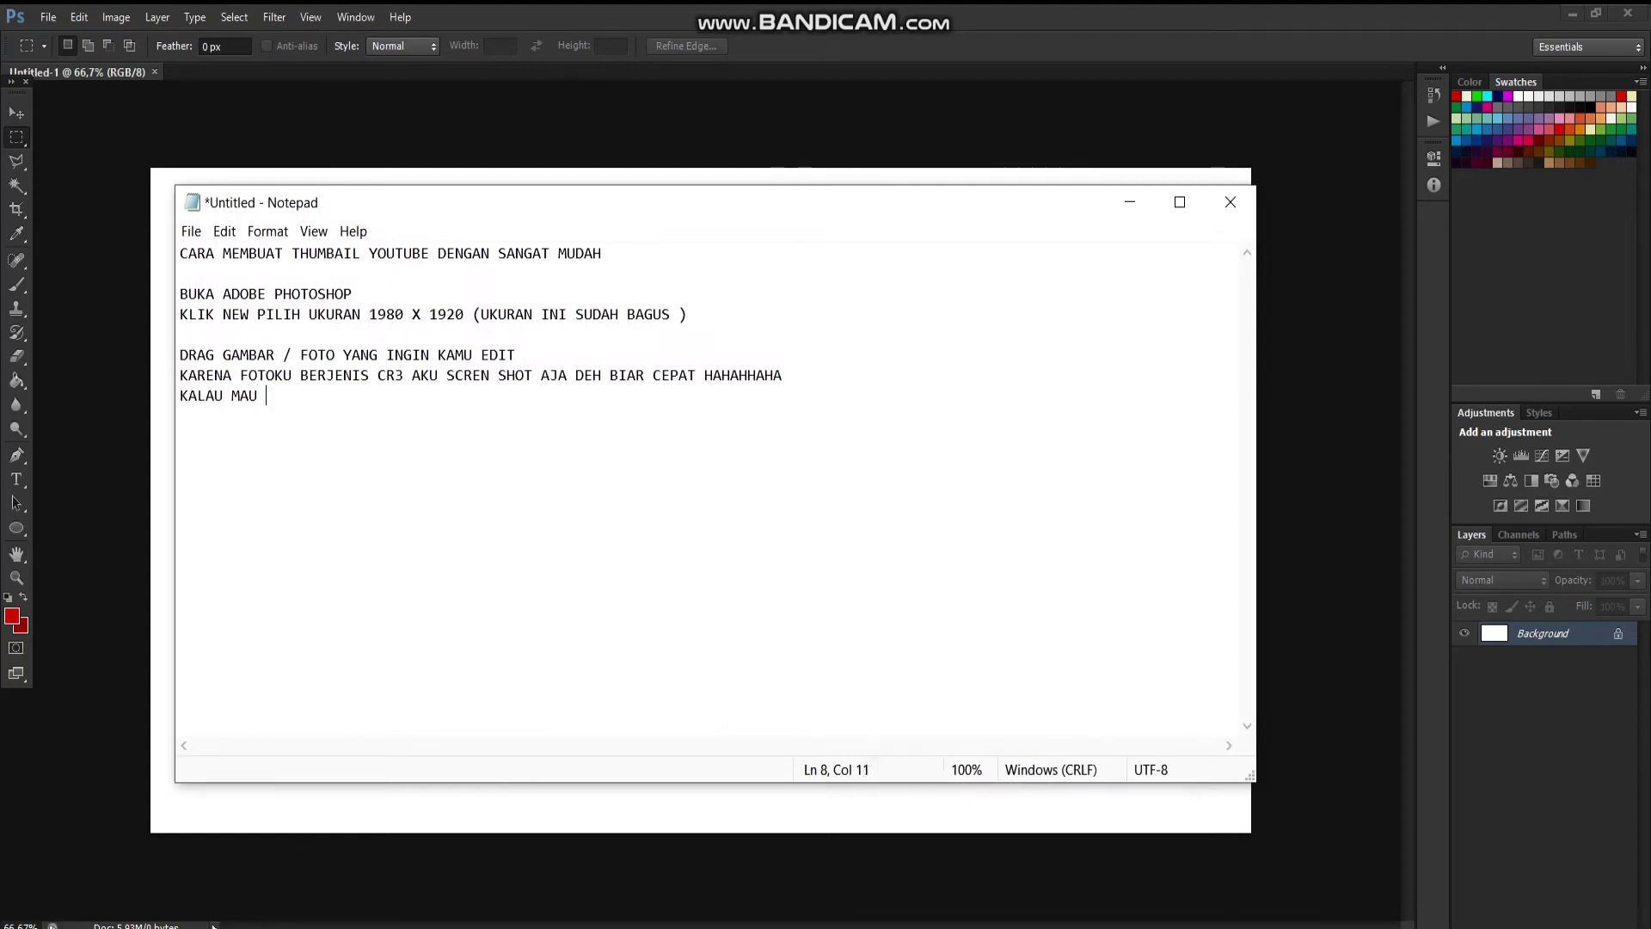
{"action": "type", "text": "SS SEPERTI"}
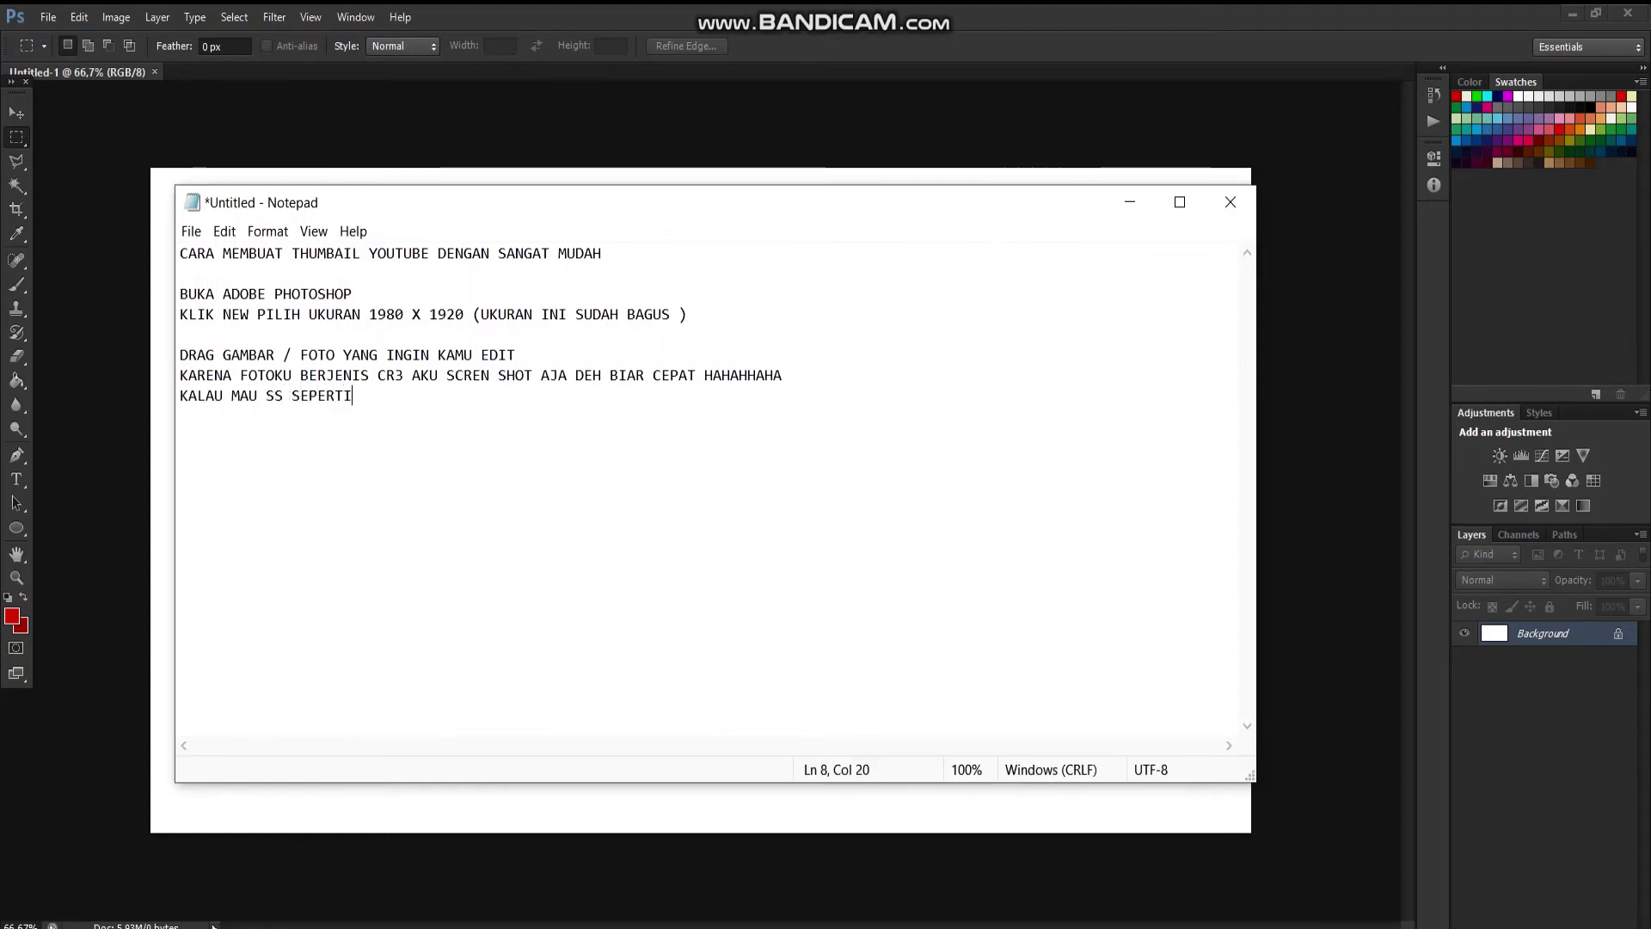
{"action": "type", "text": " AKU "}
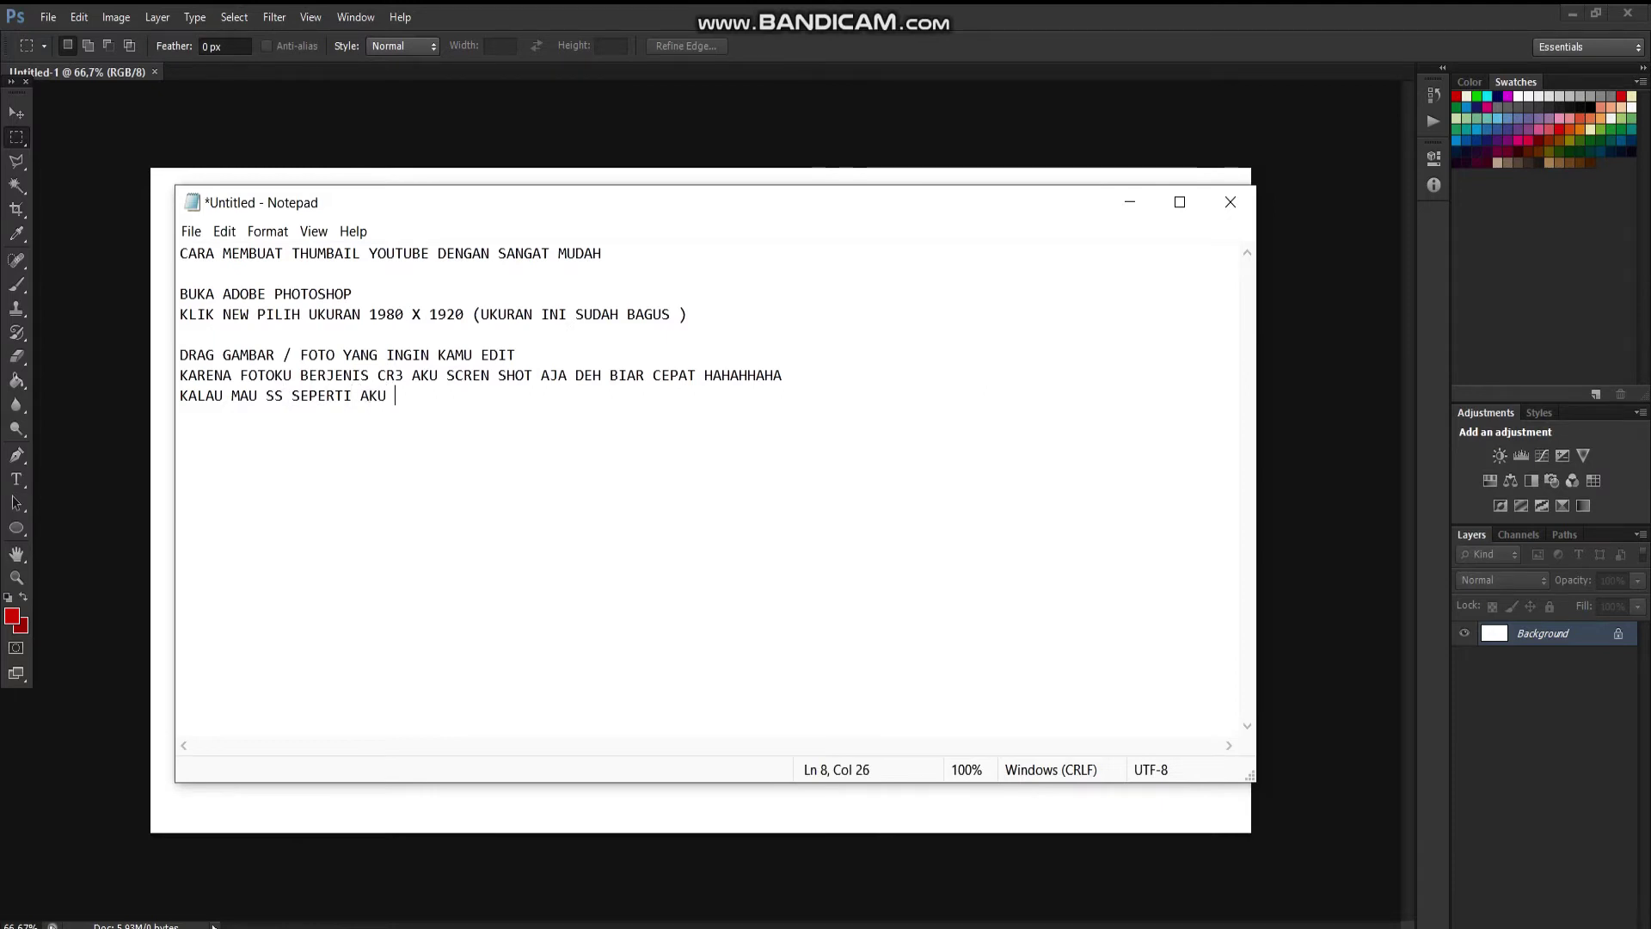
{"action": "type", "text": "KLIK TO"}
{"action": "type", "text": "MBOL ( "}
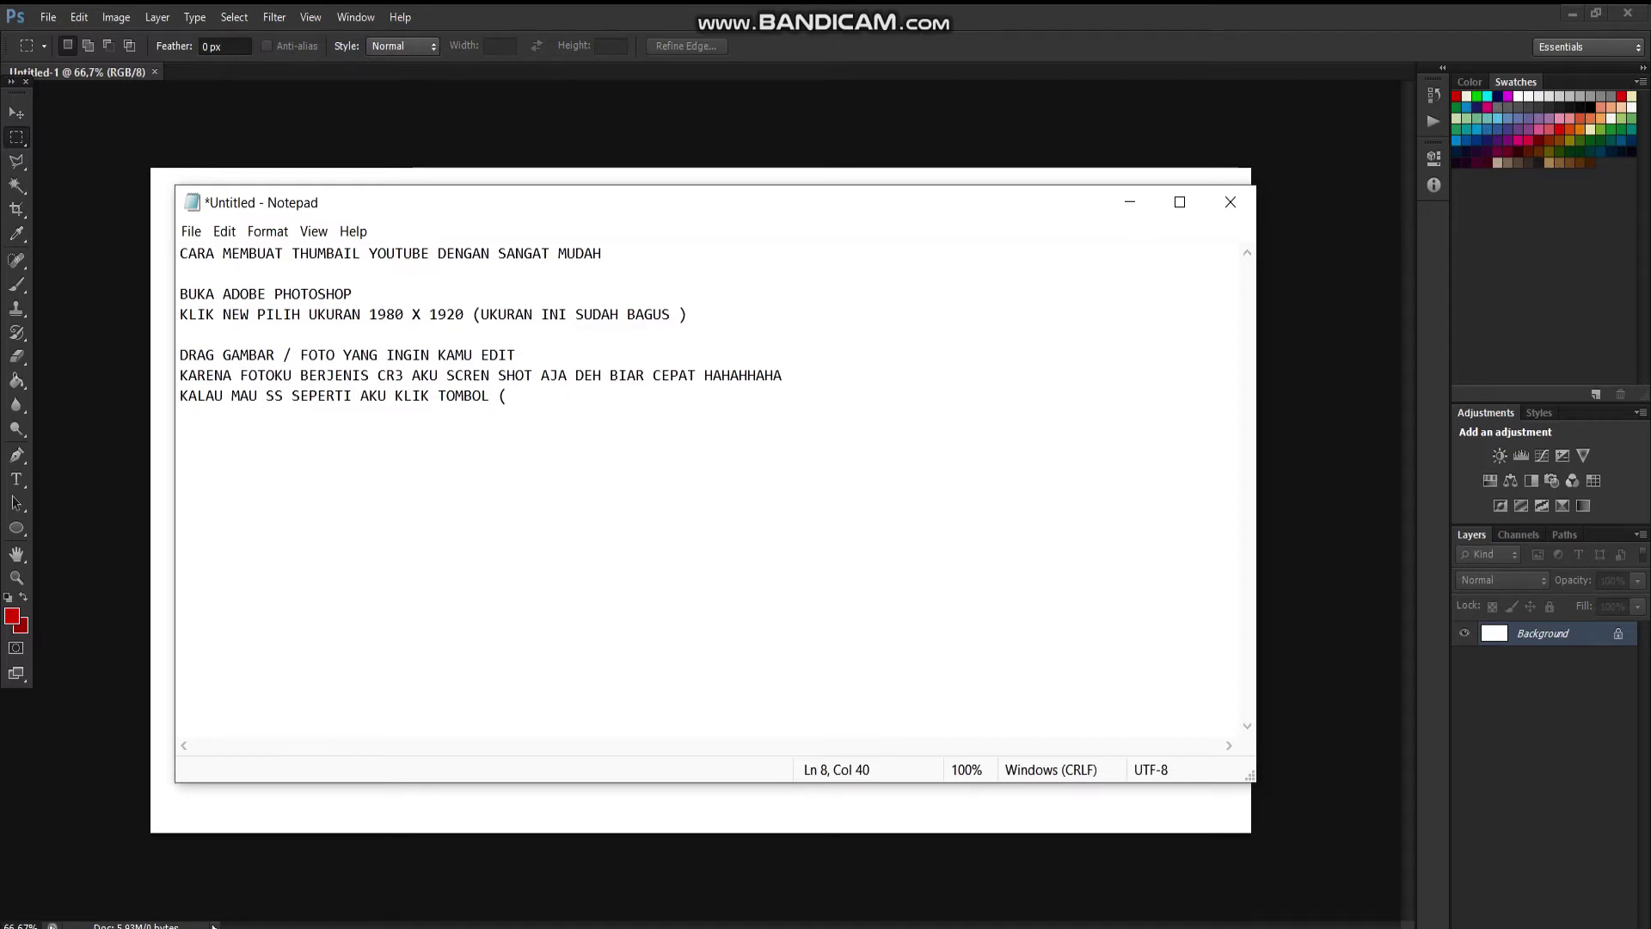
{"action": "type", "text": "PRINT SCREEN "}
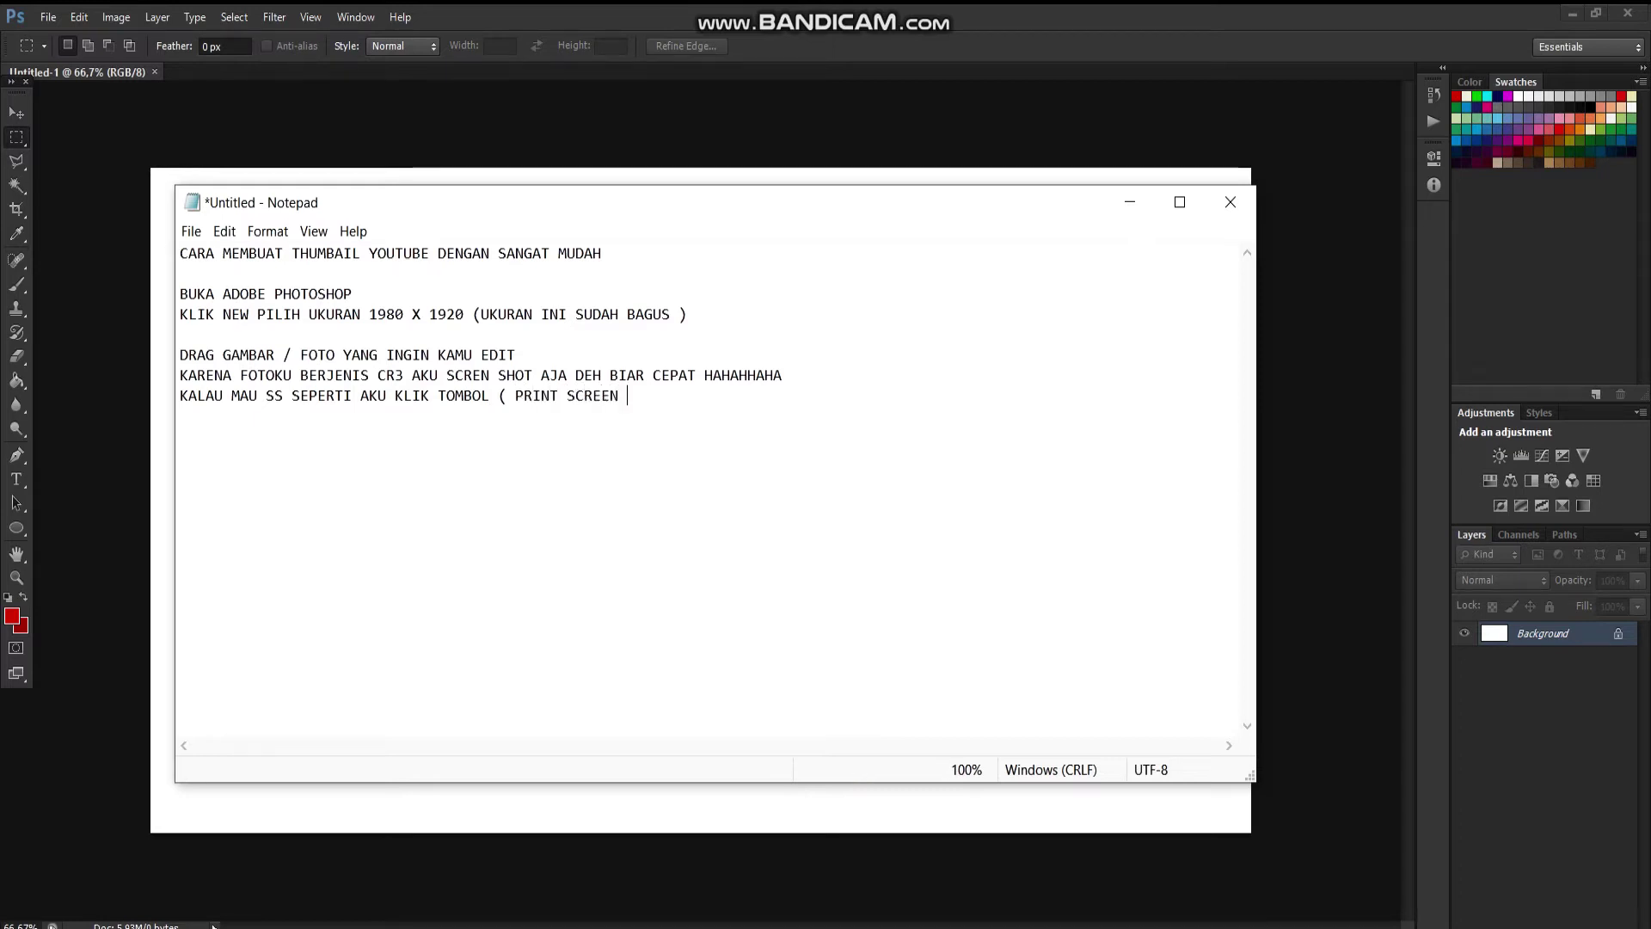
{"action": "type", "text": "SYSRQ"}
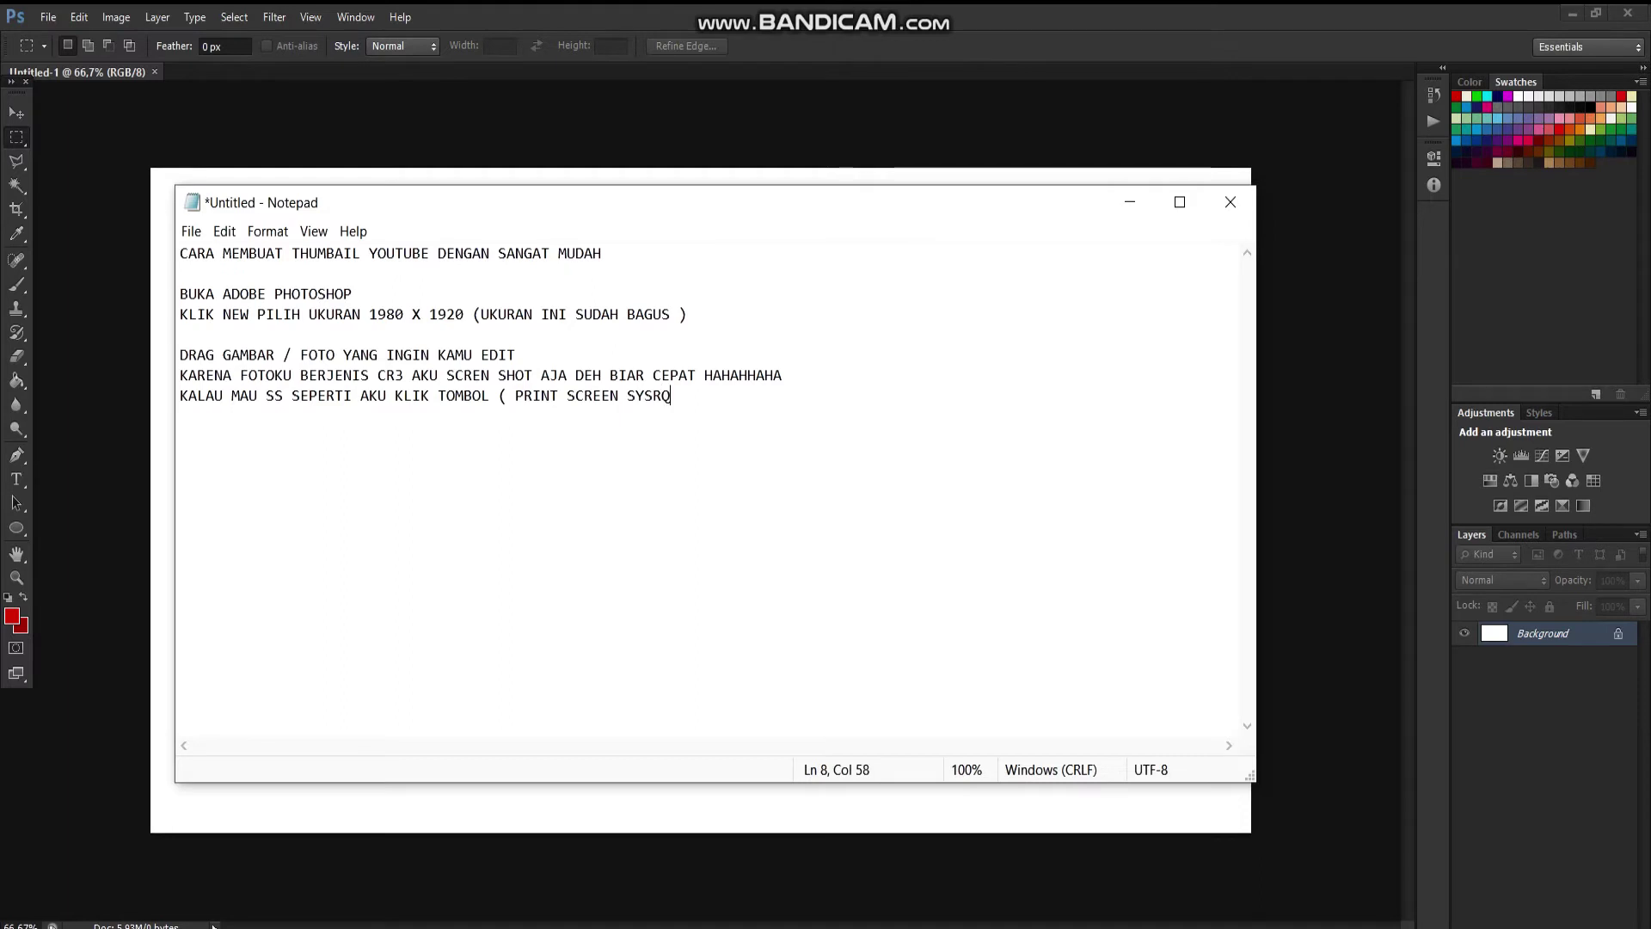
{"action": "type", "text": ") DI KEYB"}
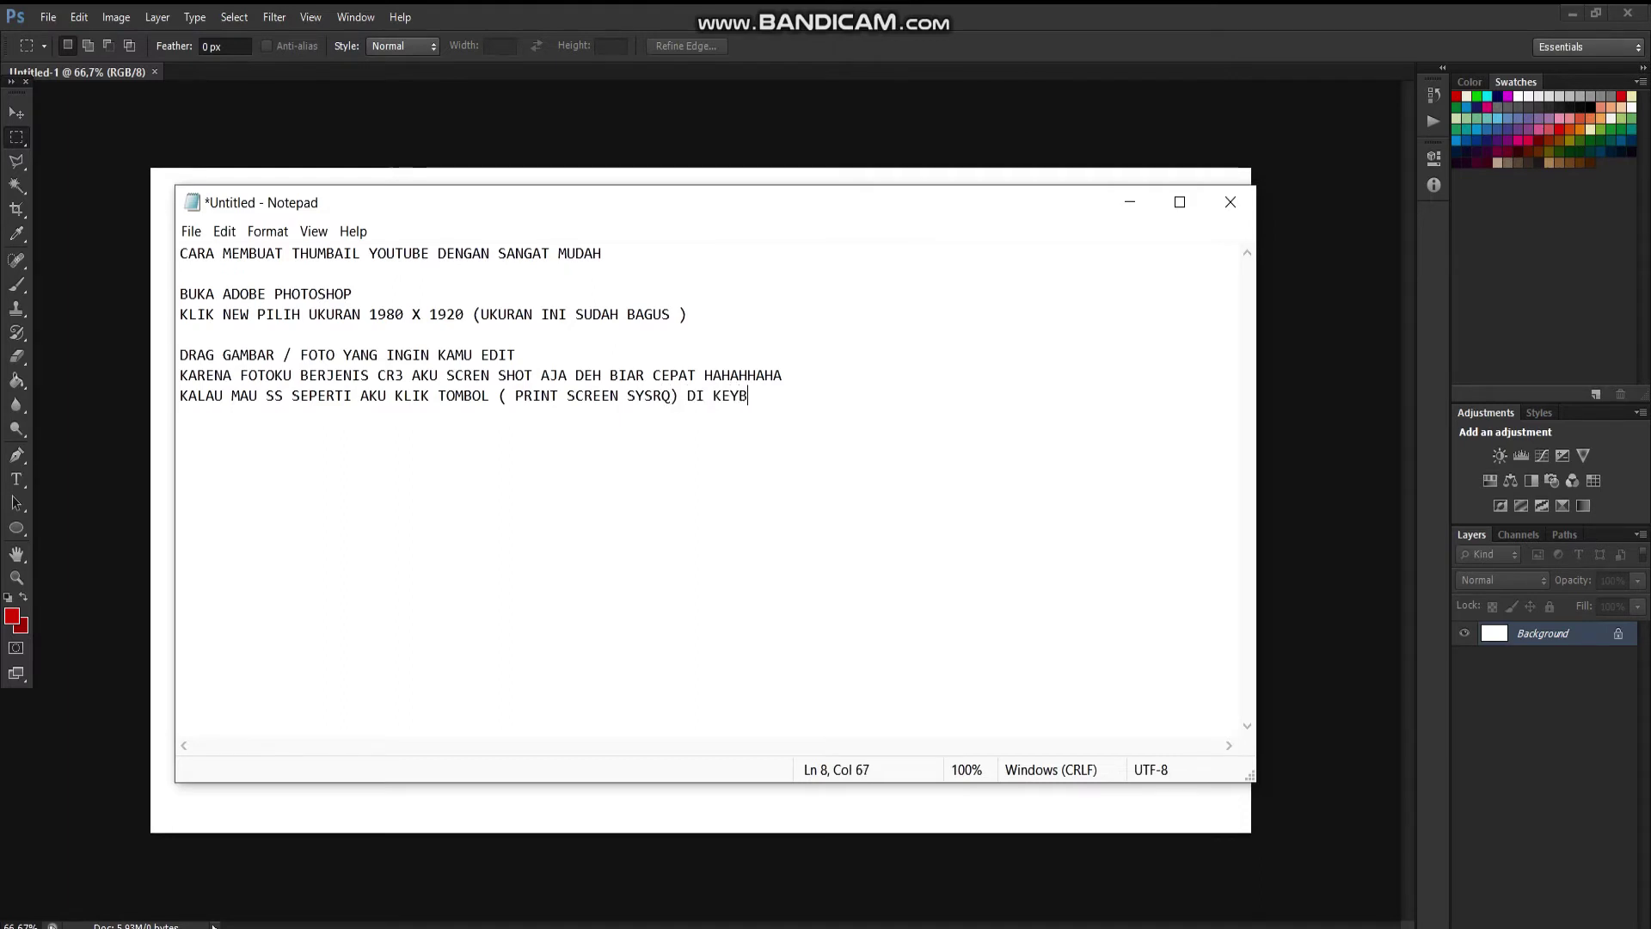
{"action": "type", "text": "OARD KALIAN YAH"}
{"action": "key", "text": "Return"}
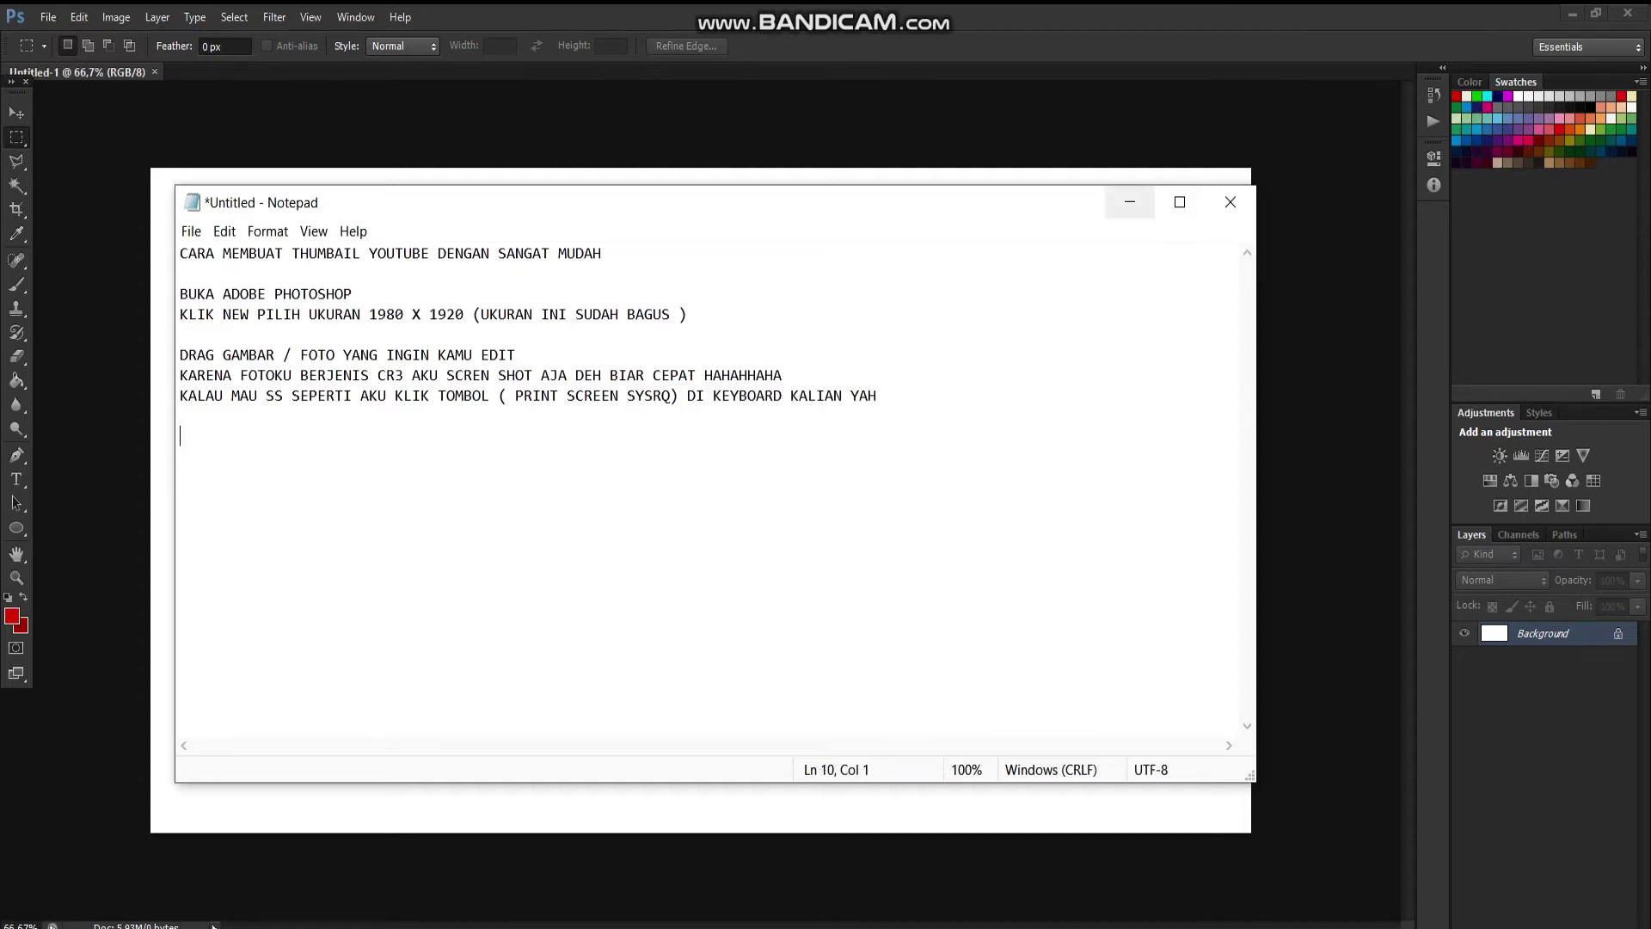
{"action": "key", "text": "BackSpace"}
- Add the note 'TEKAN CTRL + V ( PASTE )'
{"action": "type", "text": "KEM"}
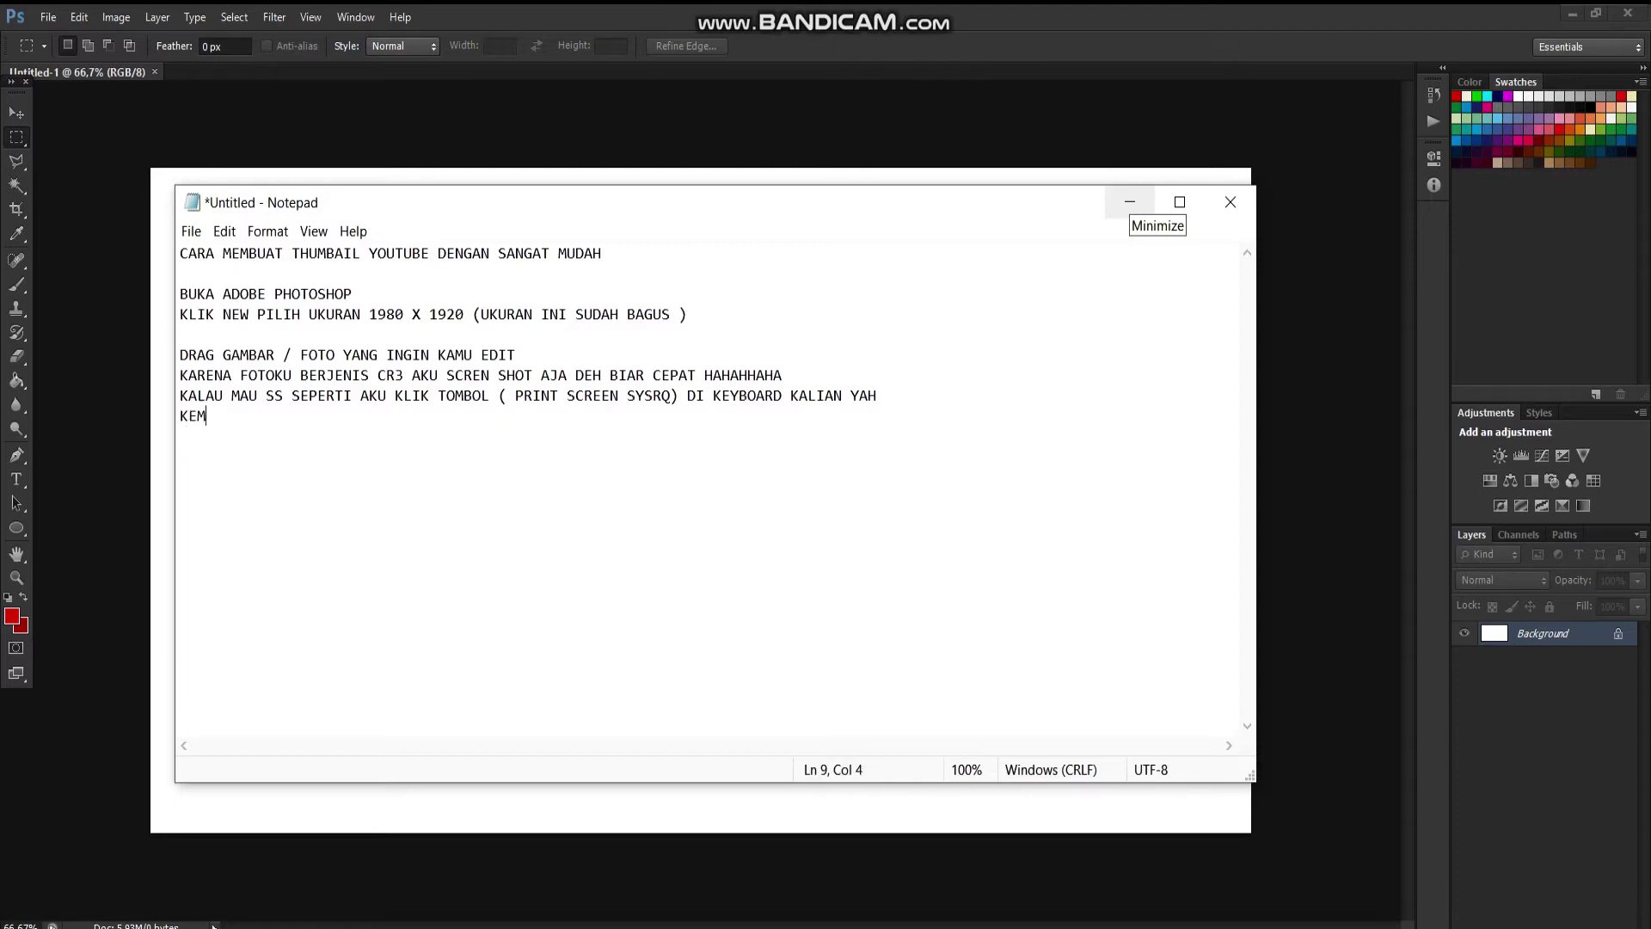
{"action": "type", "text": "UDIAN "}
{"action": "type", "text": "CT"}
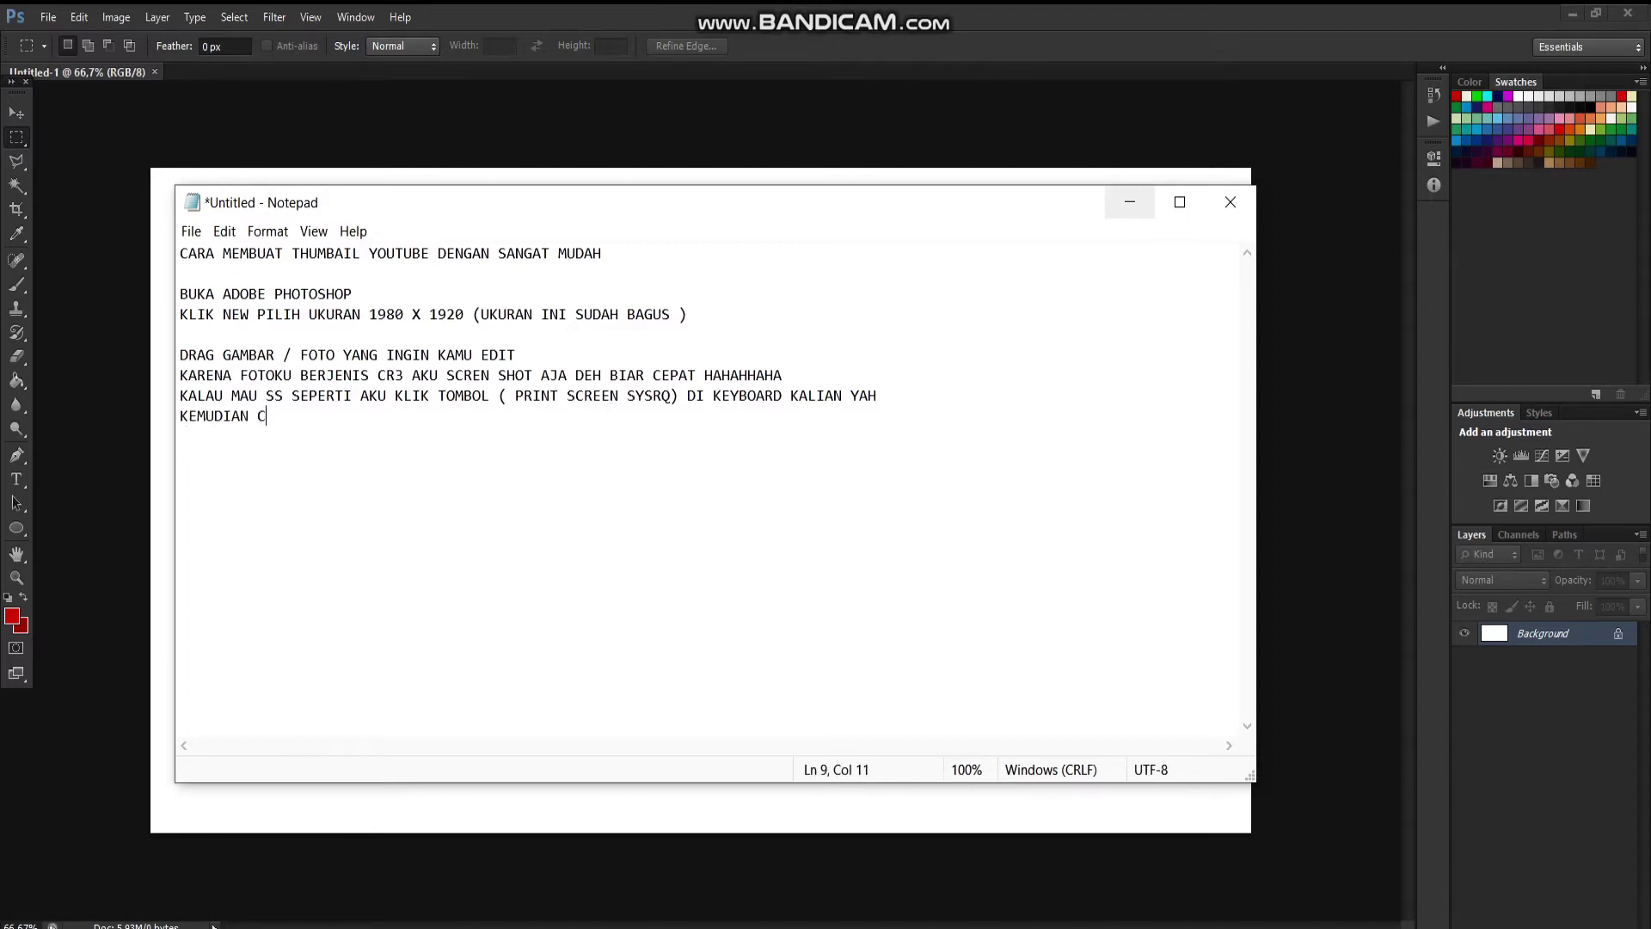
{"action": "key", "text": "BackSpace"}
{"action": "type", "text": "TEKAN CTRL + V "}
{"action": "type", "text": "( "}
{"action": "type", "text": "PASTE"}
{"action": "key", "text": "Return"}
{"action": "key", "text": "Return"}
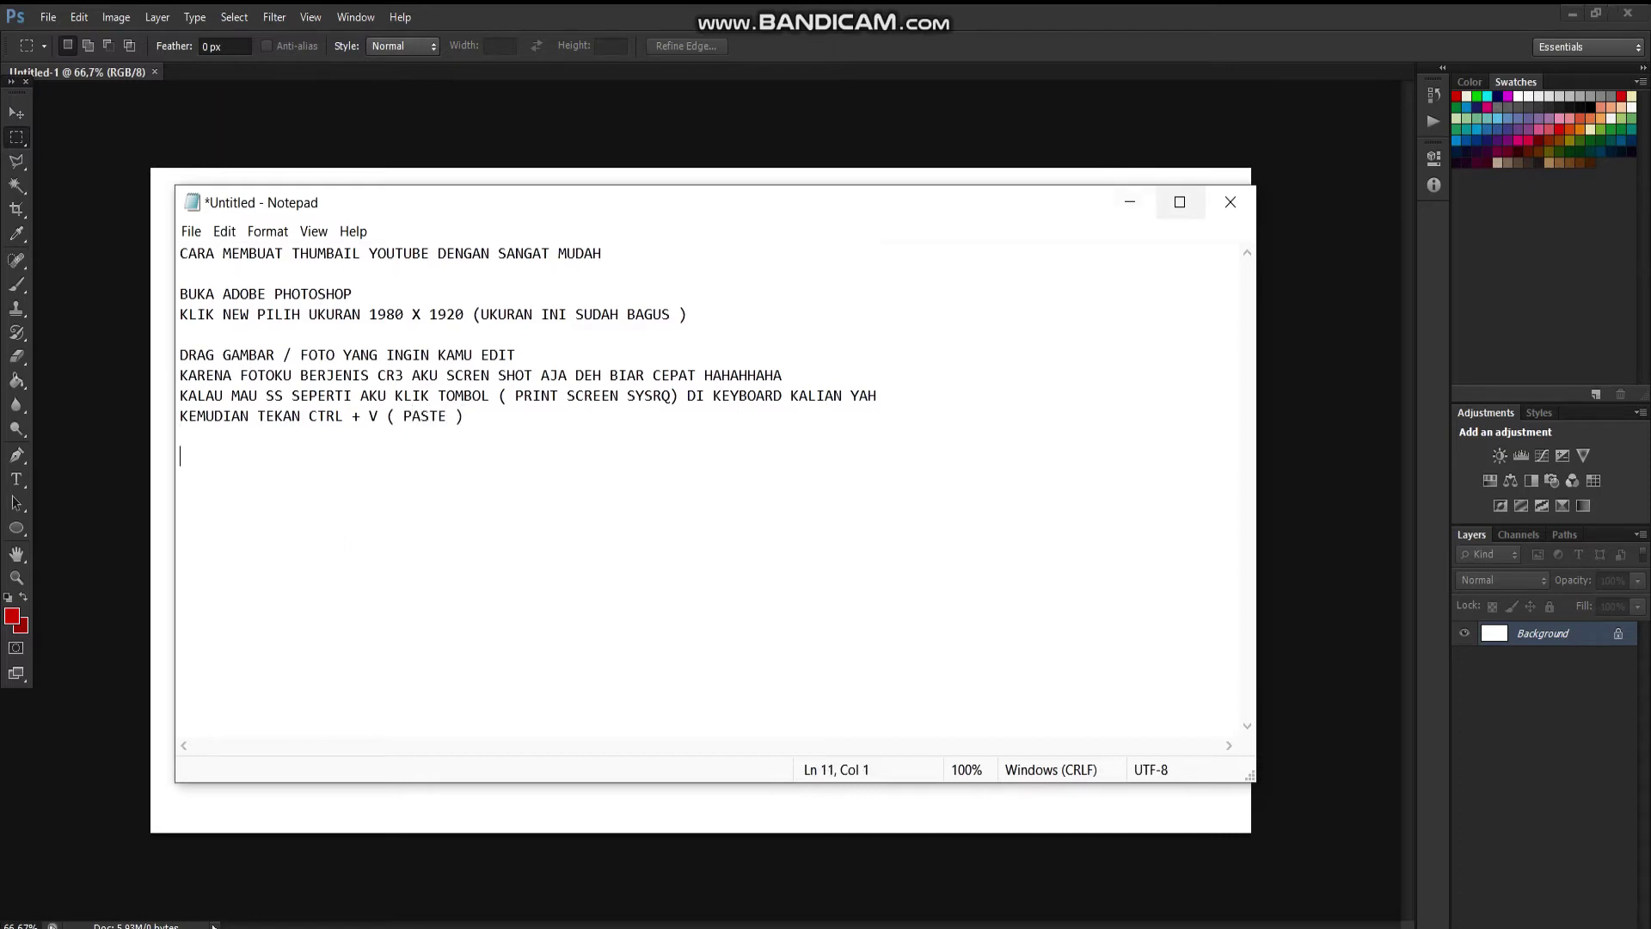
- Paste the screenshot into Photoshop as Layer 1 and move it up-left
{"action": "left_click", "coordinate": [1130, 201]}
{"action": "key", "text": "ctrl+v"}
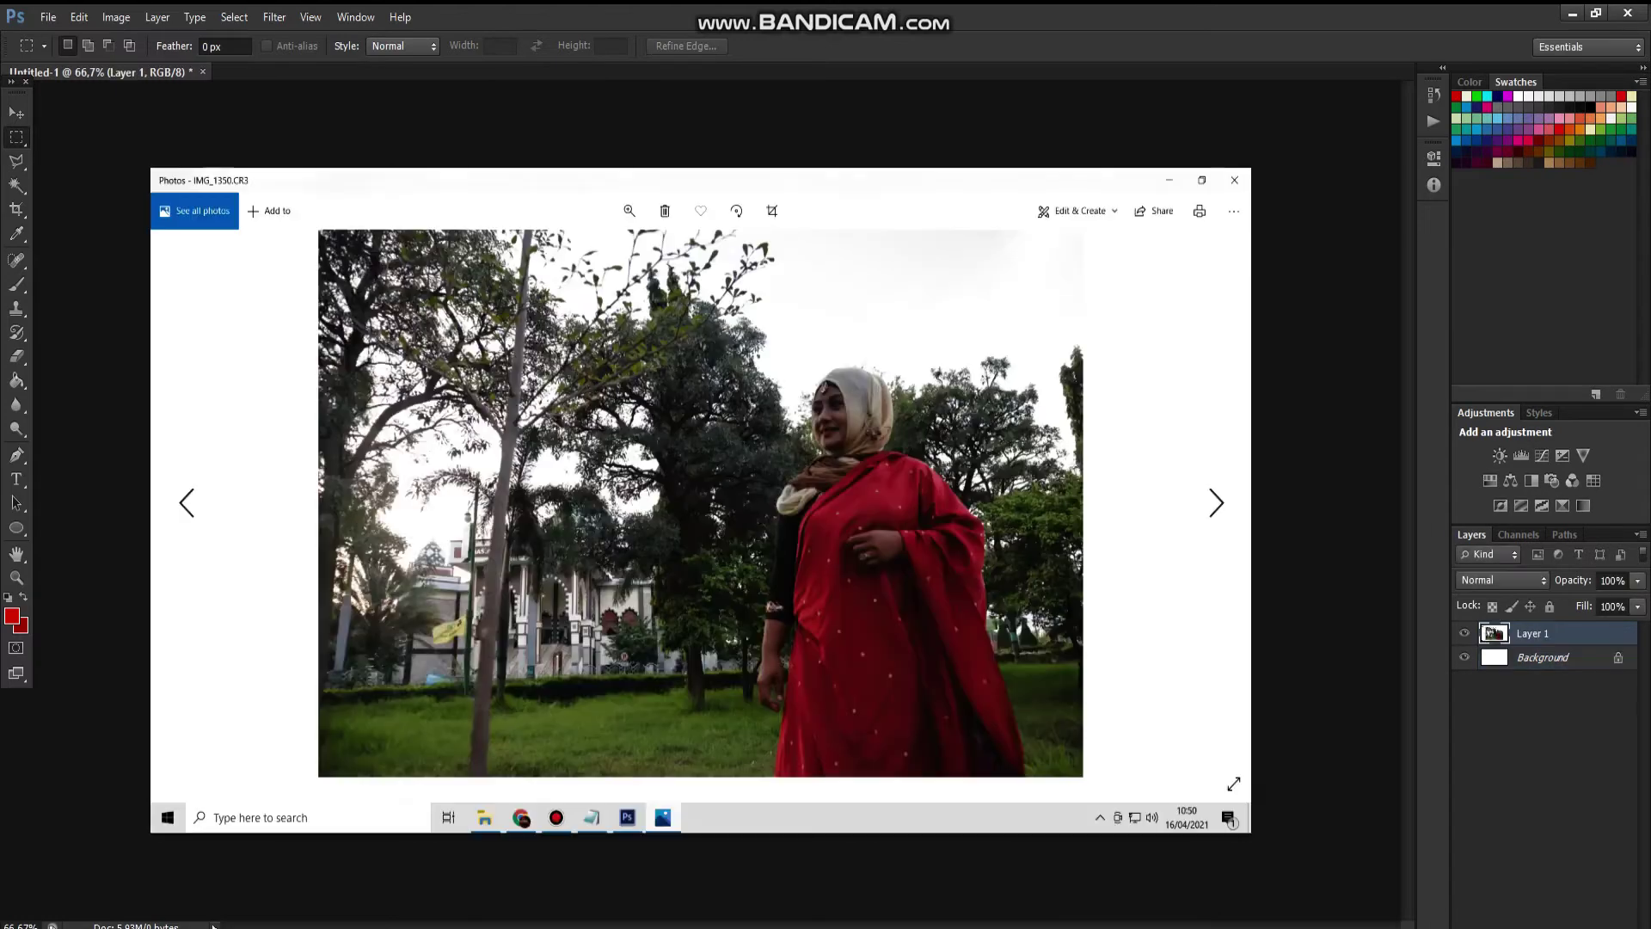
{"action": "key", "text": "v"}
{"action": "left_click_drag", "start_coordinate": [695, 501], "coordinate": [526, 415]}
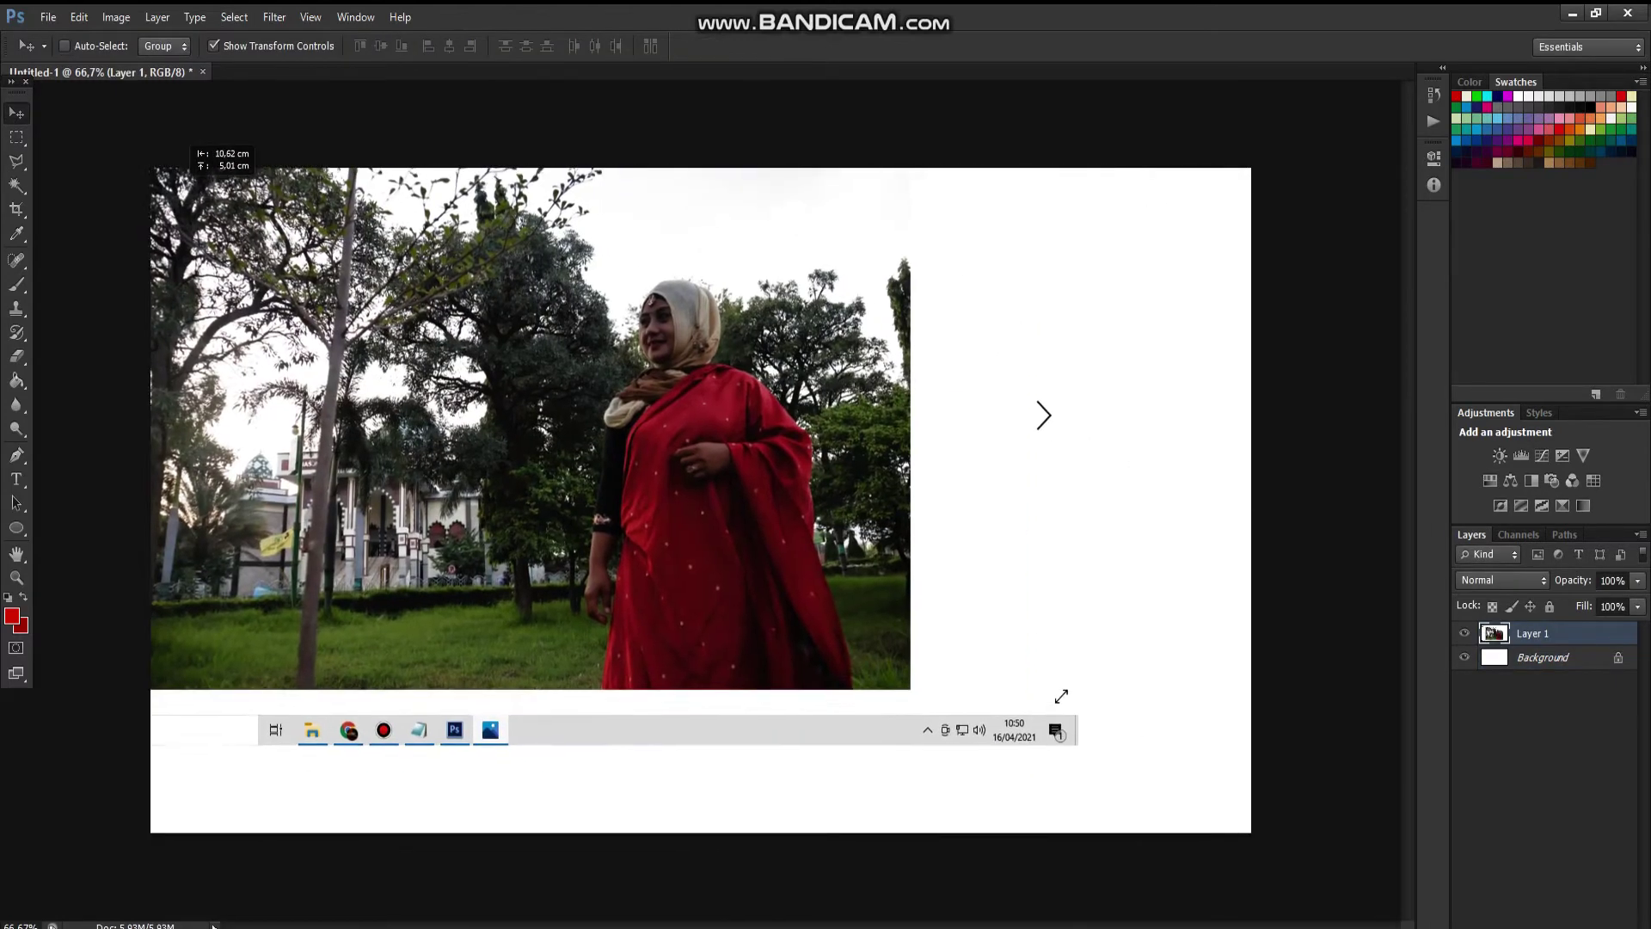
- Start enlarging the photo and add 'ATUR GAMBAR SESUAI SELERA' to the notes
{"action": "left_click_drag", "start_coordinate": [1058, 698], "coordinate": [1443, 928]}
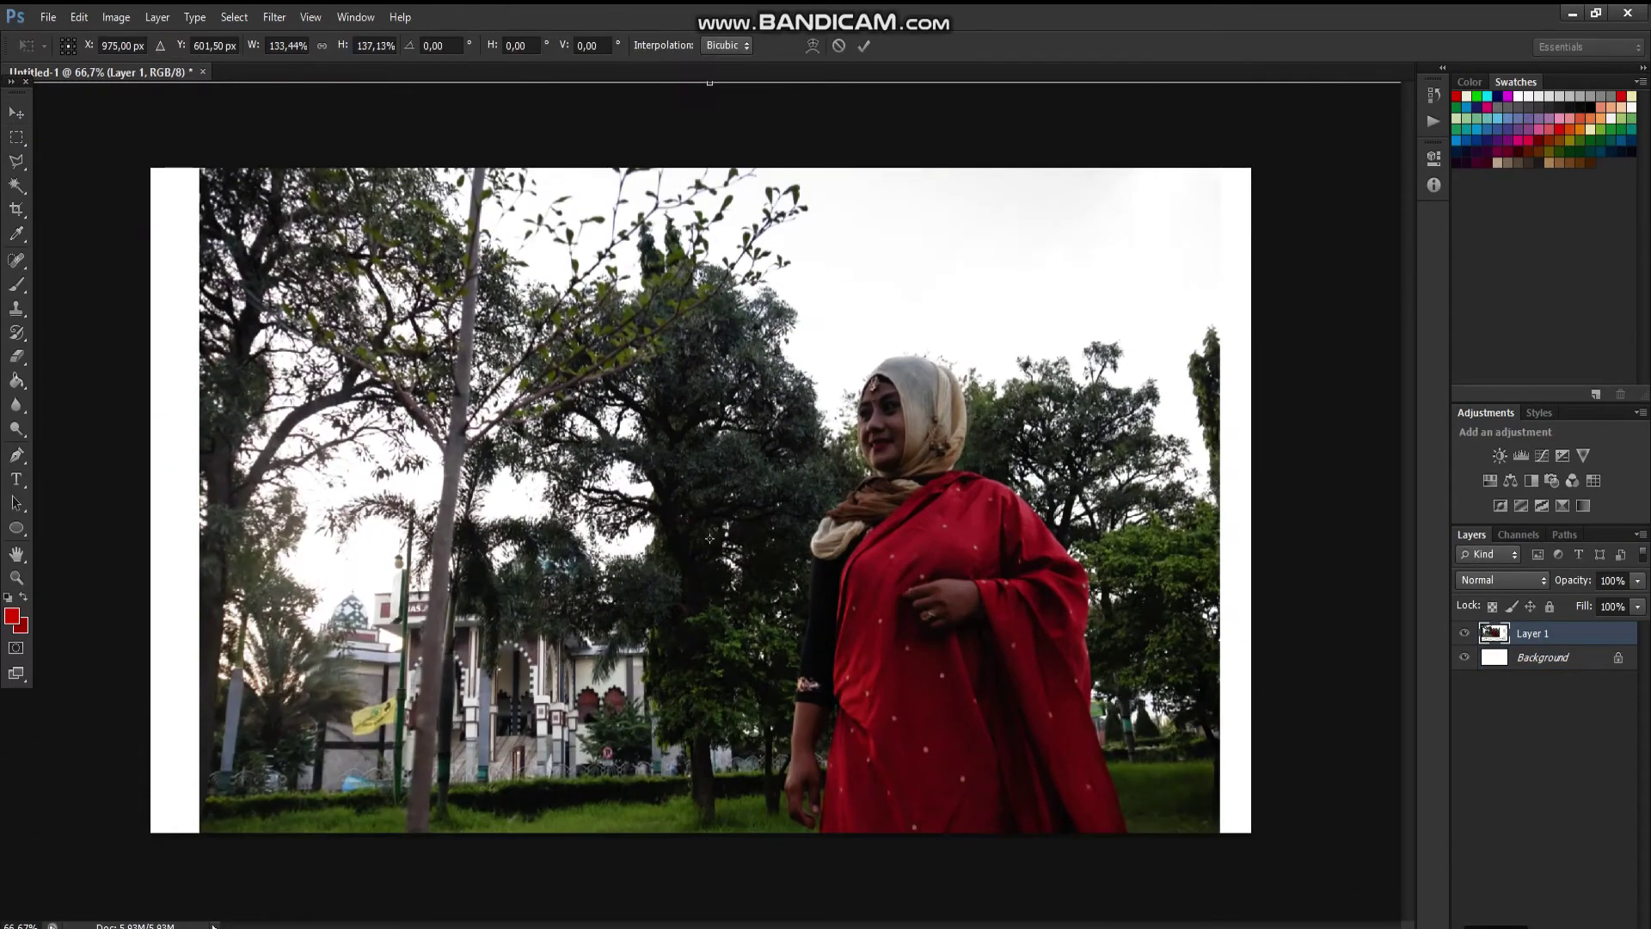
{"action": "key", "text": "alt+Tab"}
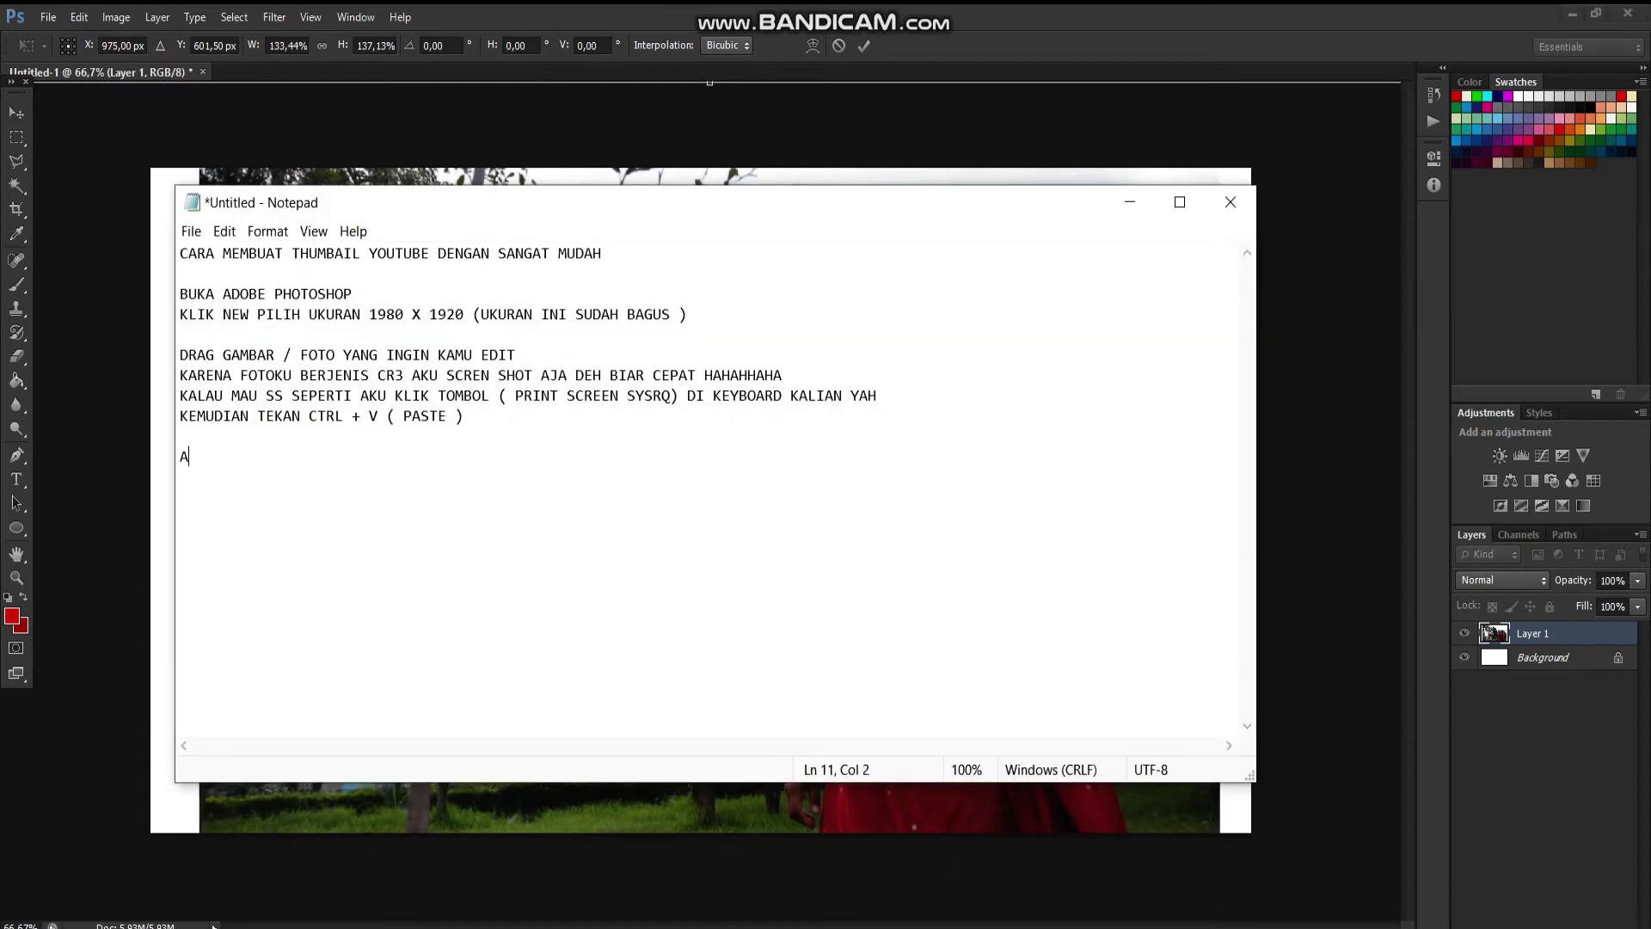
{"action": "type", "text": "TUR GAMBAR SESUA"}
{"action": "type", "text": "I SELERE"}
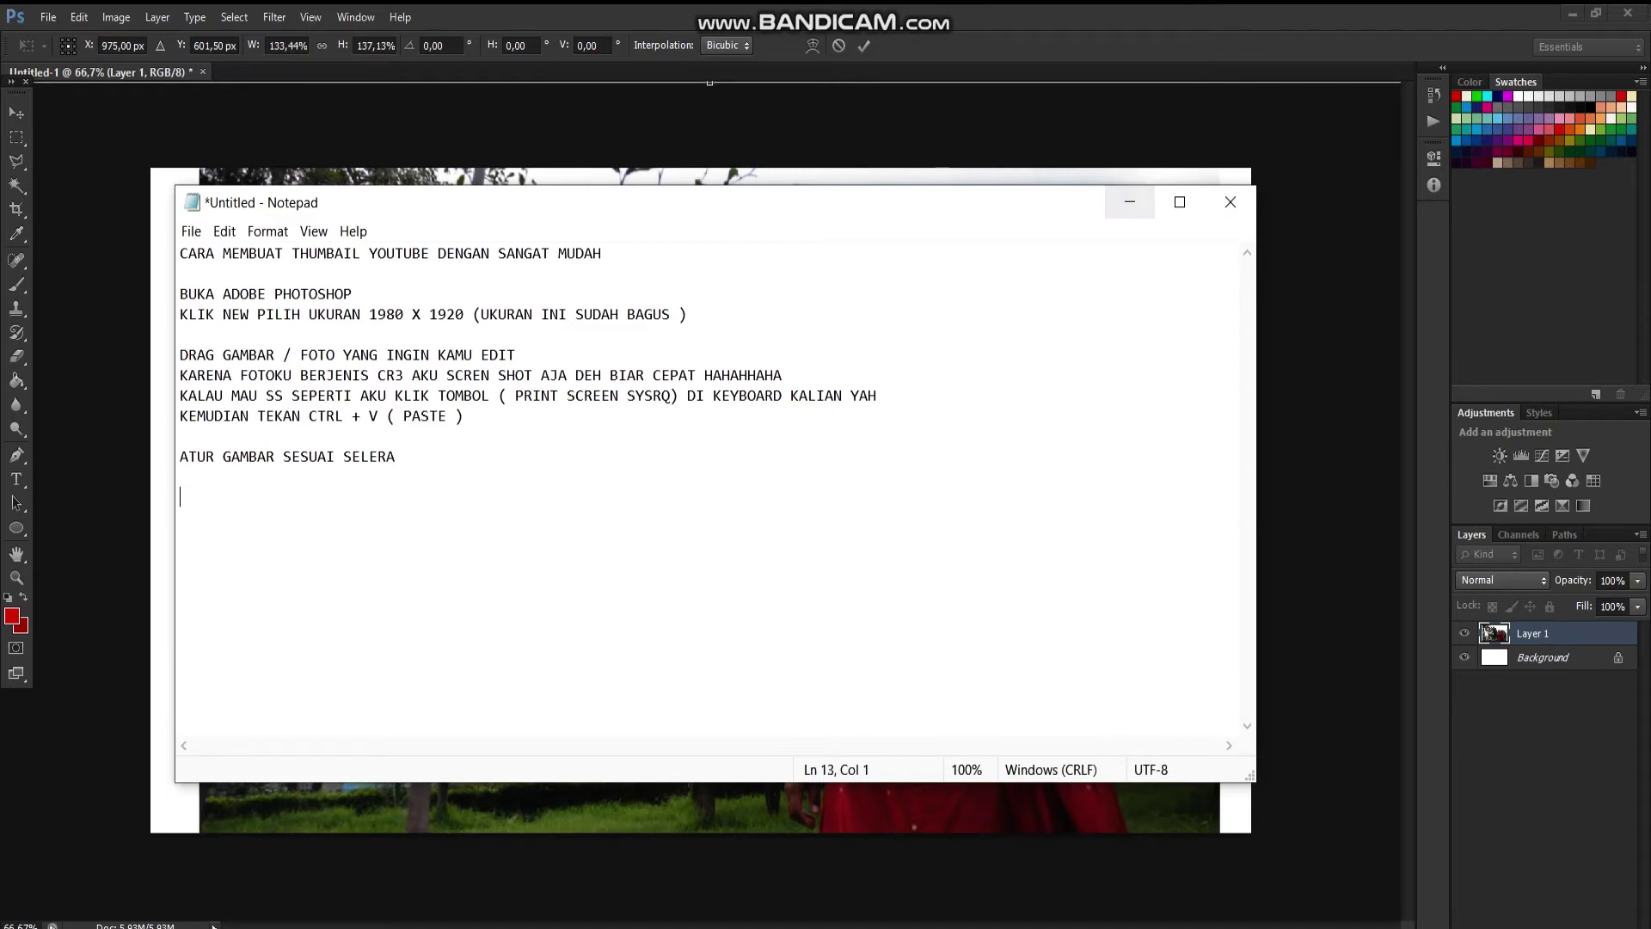
{"action": "left_click", "coordinate": [1129, 202]}
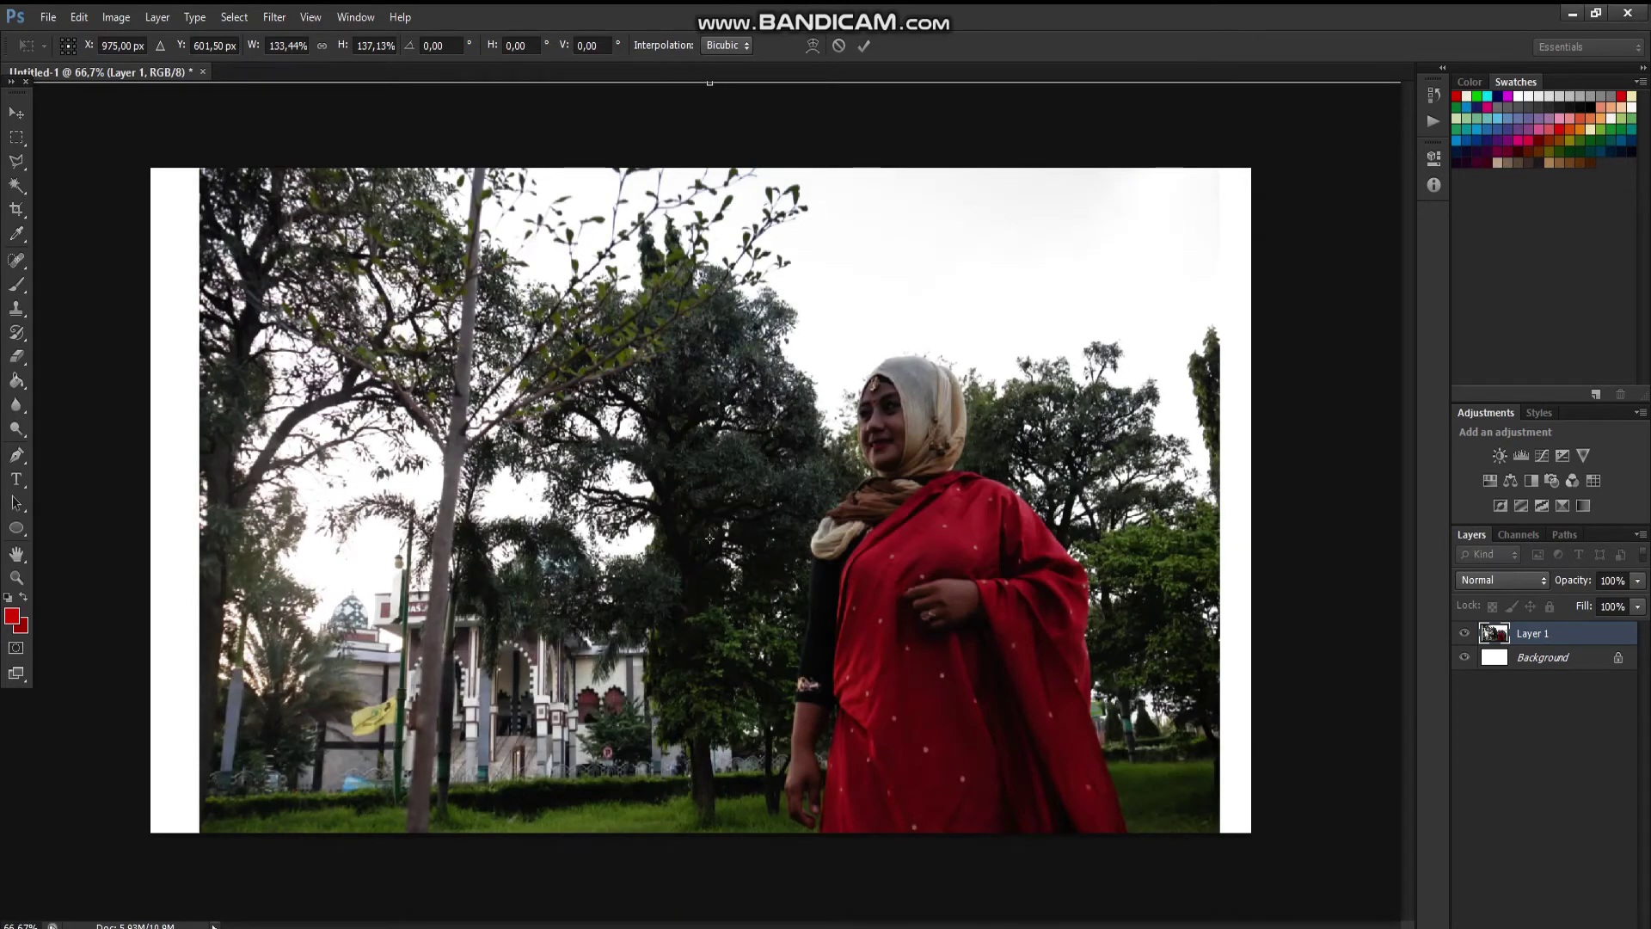
- Scale and reposition the photo to cover the whole canvas, then commit the transform
{"action": "key", "text": "v"}
{"action": "key", "text": "Return"}
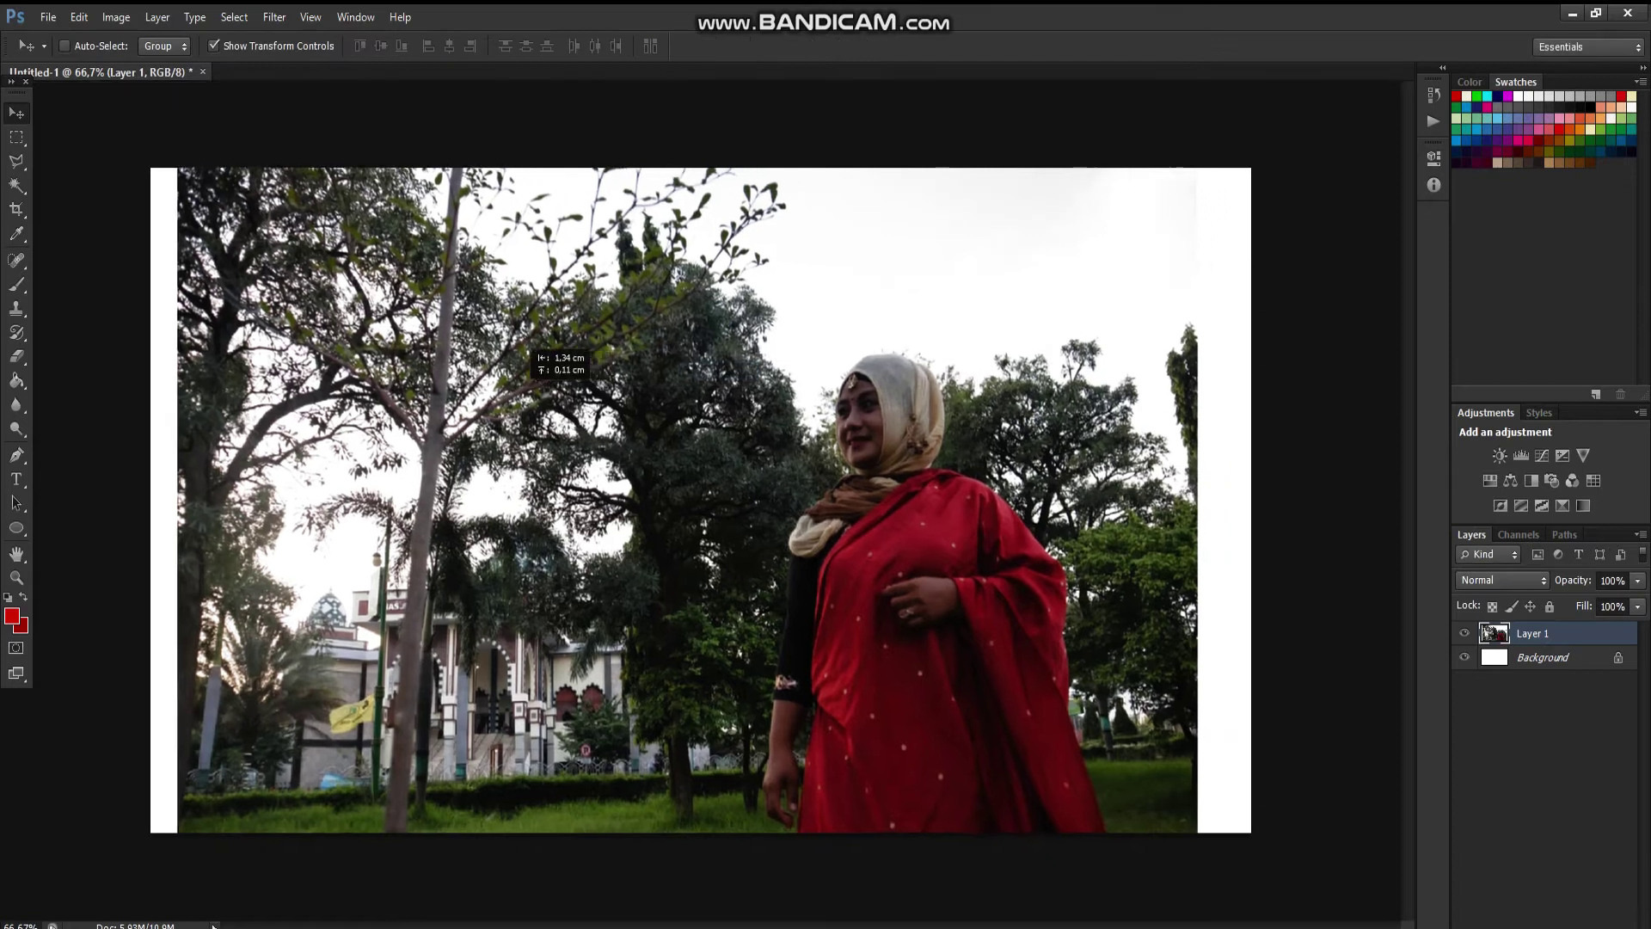
{"action": "left_click_drag", "start_coordinate": [568, 361], "coordinate": [494, 357]}
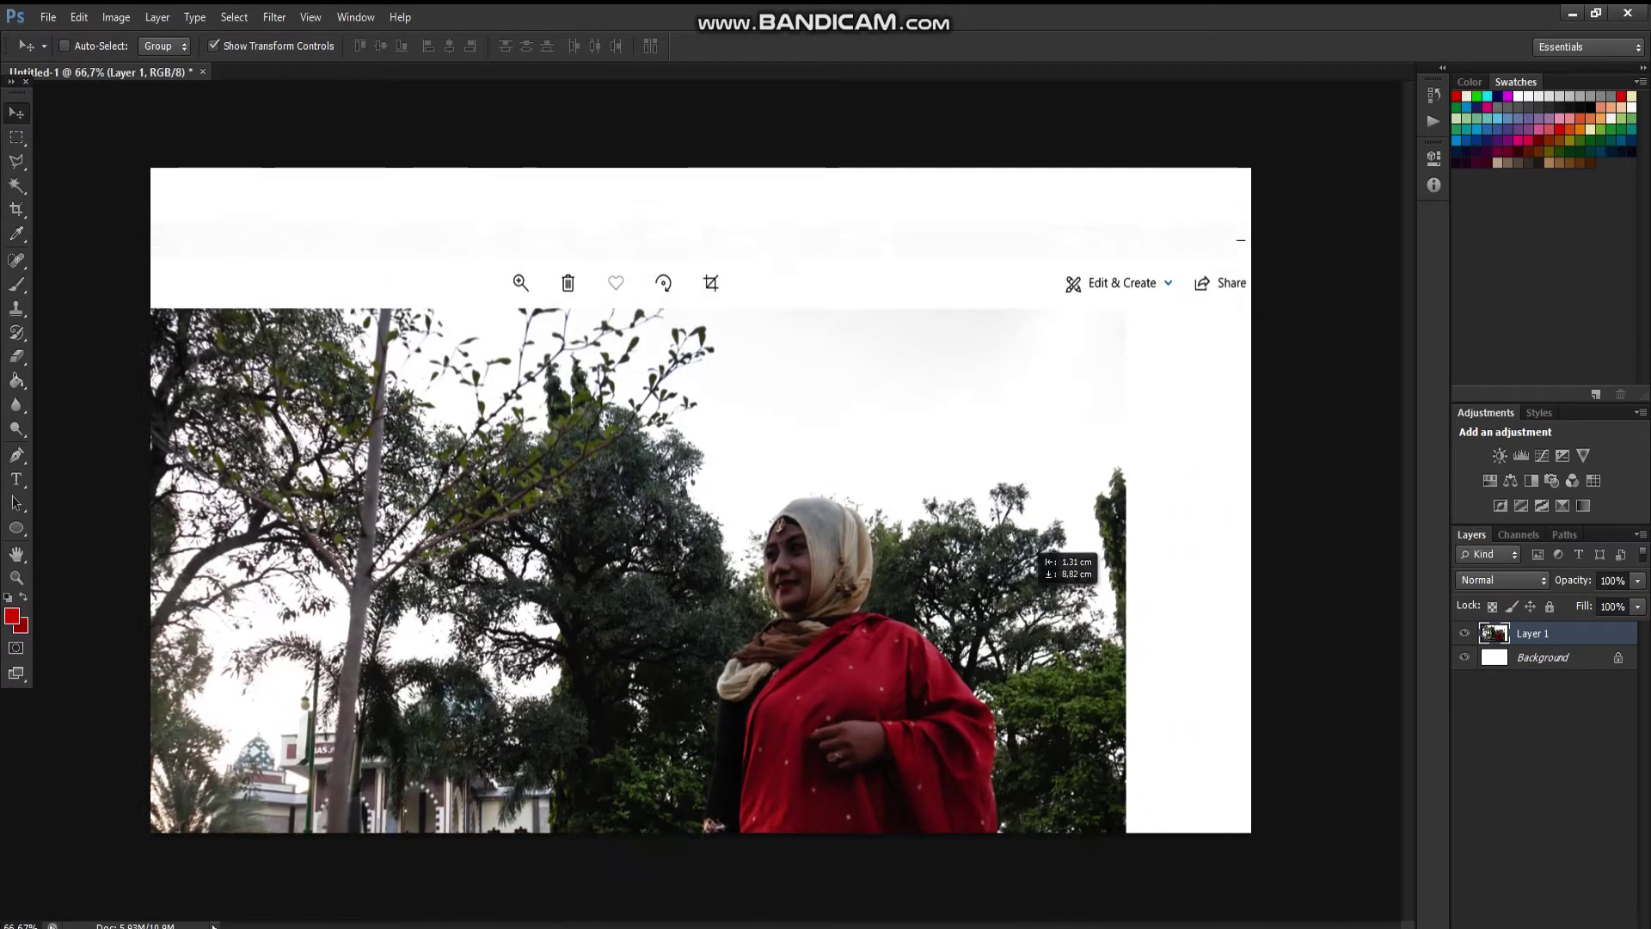
{"action": "left_click_drag", "start_coordinate": [1056, 397], "coordinate": [1032, 582]}
{"action": "mouse_move", "coordinate": [1349, 259]}
{"action": "left_mouse_down"}
{"action": "mouse_move", "coordinate": [1583, 10]}
{"action": "mouse_move", "coordinate": [1523, 30]}
{"action": "mouse_move", "coordinate": [1531, 52]}
{"action": "left_mouse_up"}
{"action": "left_click_drag", "start_coordinate": [1110, 301], "coordinate": [1104, 270]}
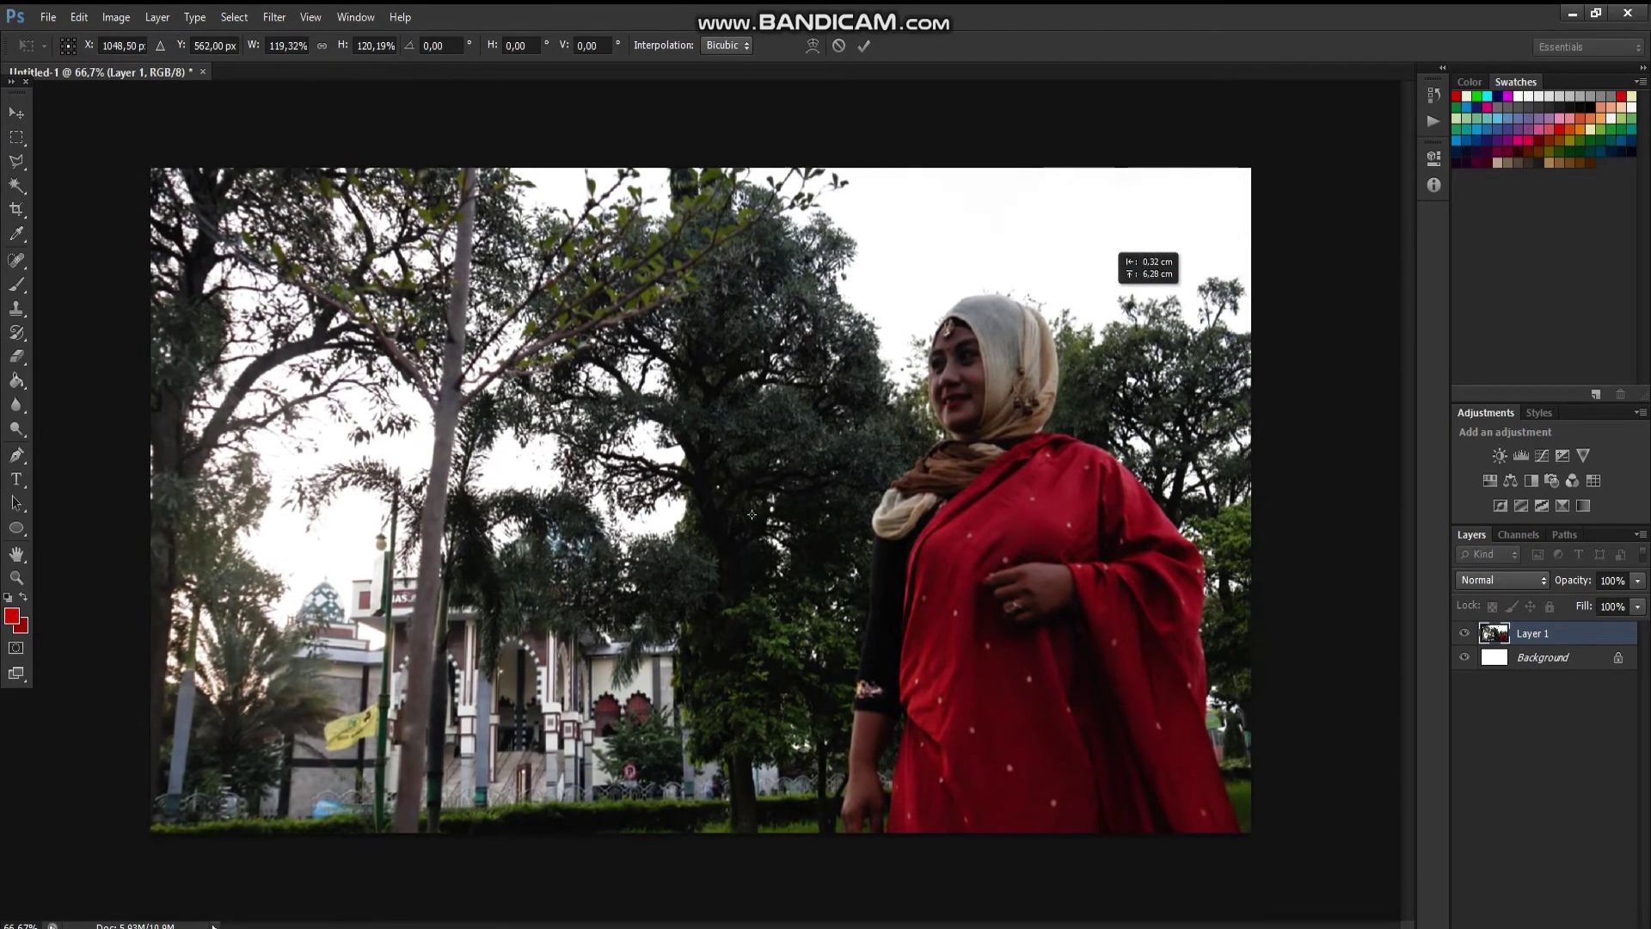
{"action": "key", "text": "Return"}
{"action": "key", "text": "alt+Tab"}
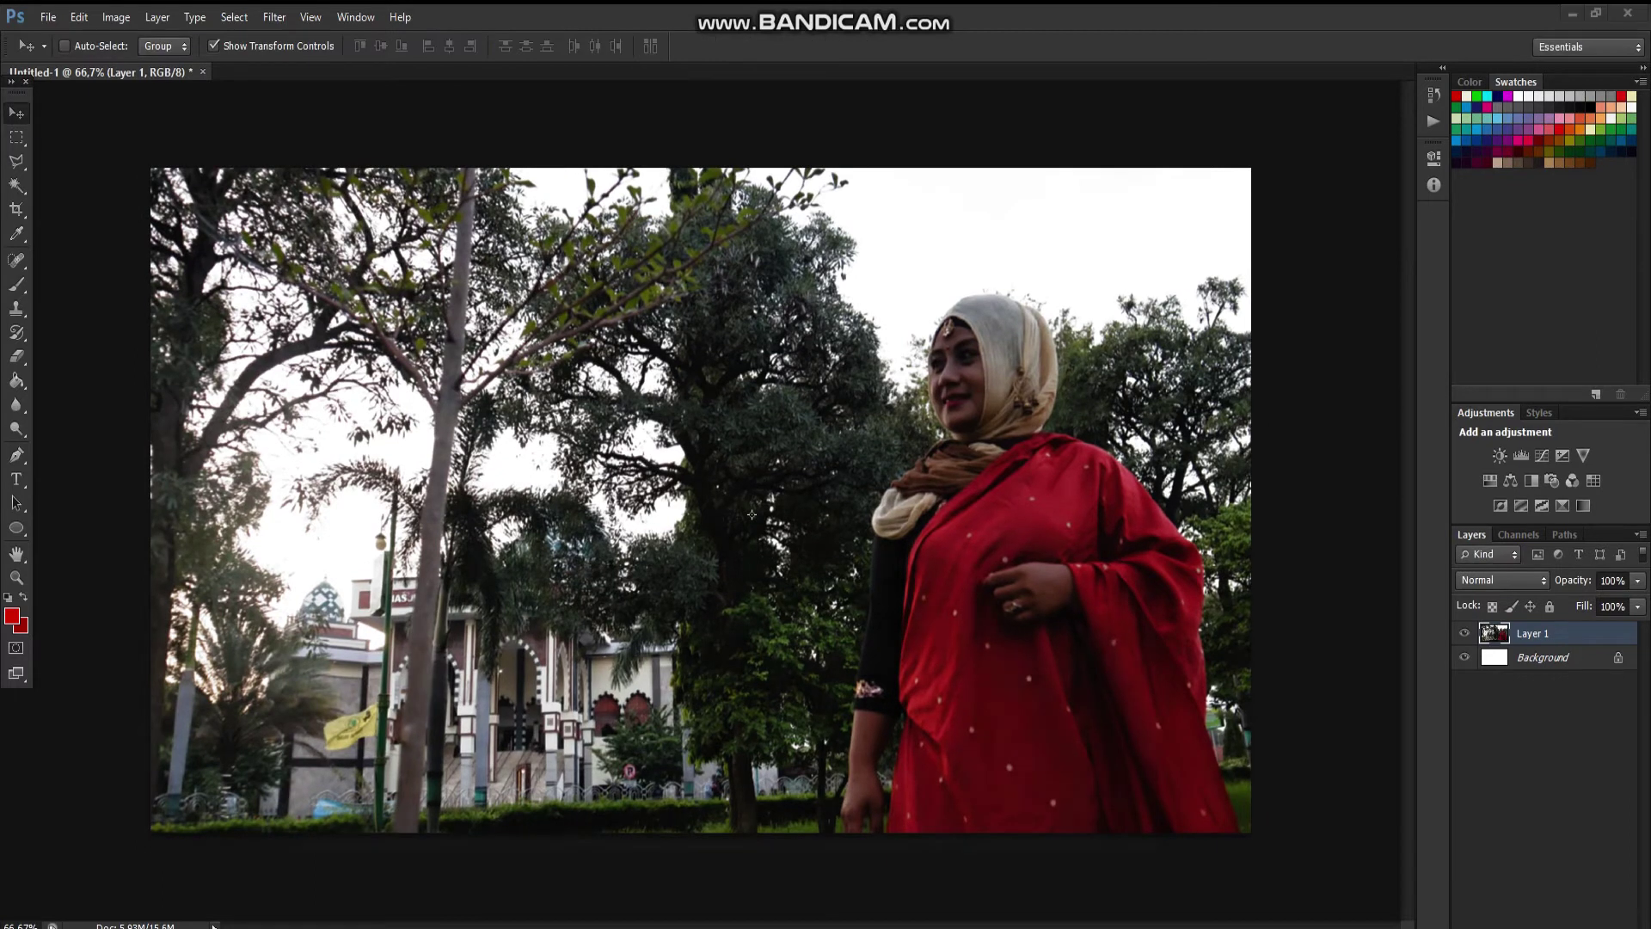
- Add the note 'BIAR LEBIH PAS CROP DULU GAMBAR SESUAI UKURAN AWAL'
{"action": "type", "text": "BA"}
{"action": "key", "text": "BackSpace"}
{"action": "key", "text": "BackSpace"}
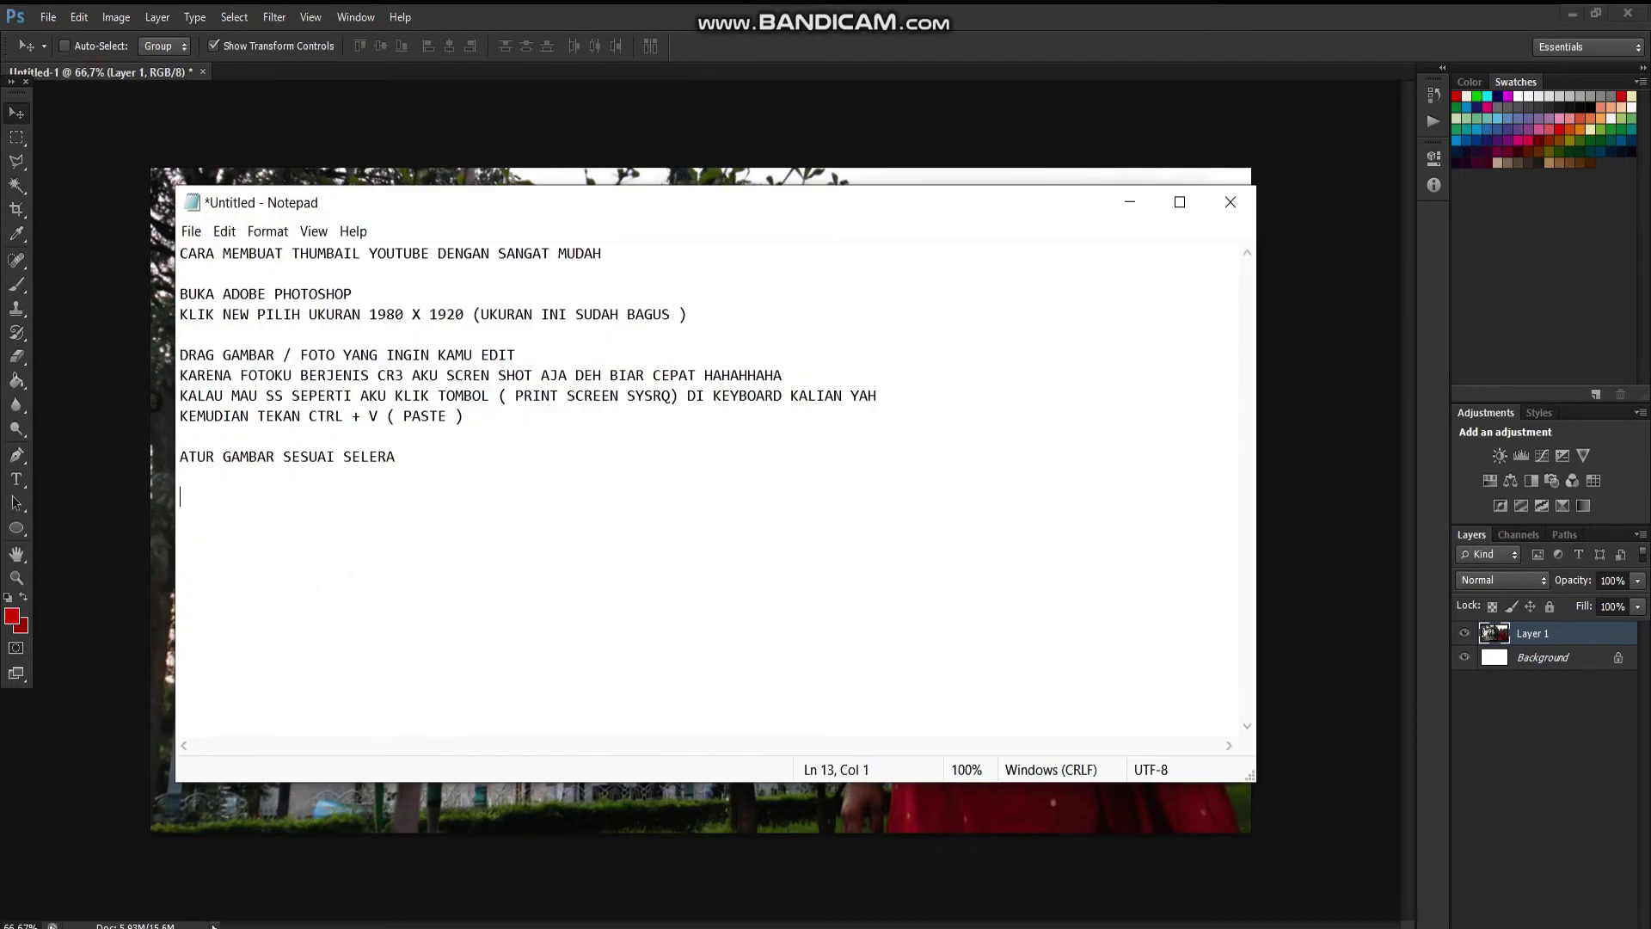
{"action": "type", "text": "BIAR LEBIH PAS"}
{"action": "type", "text": " CROP DUL"}
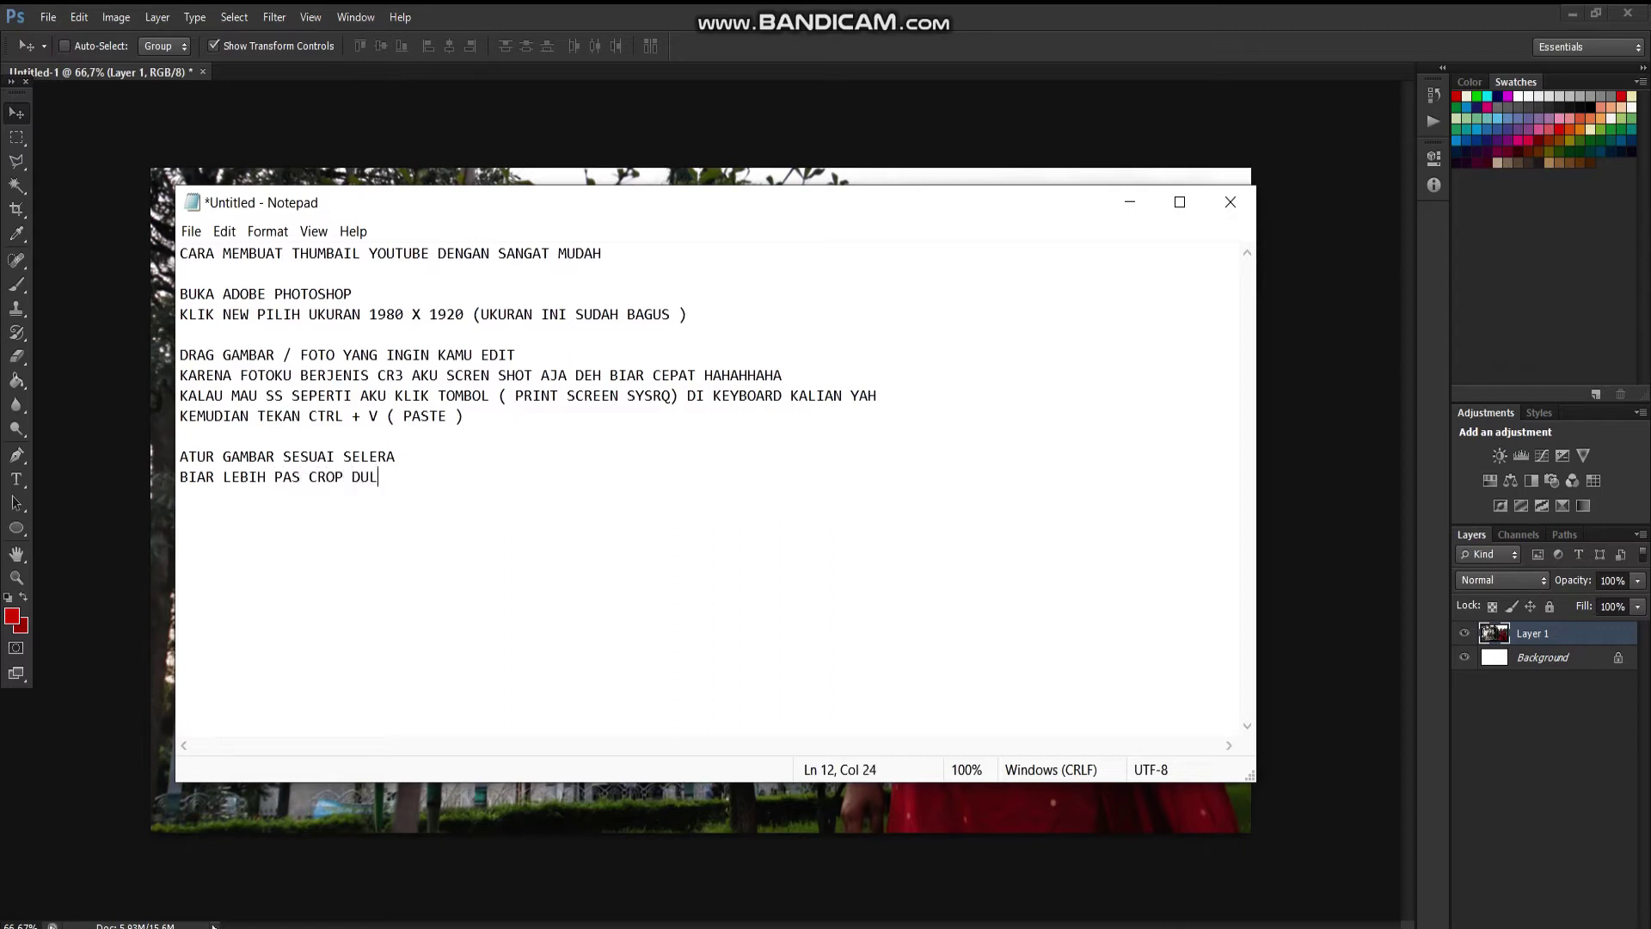
{"action": "type", "text": "U GAMBAR SESUAI "}
{"action": "type", "text": "UKURAN"}
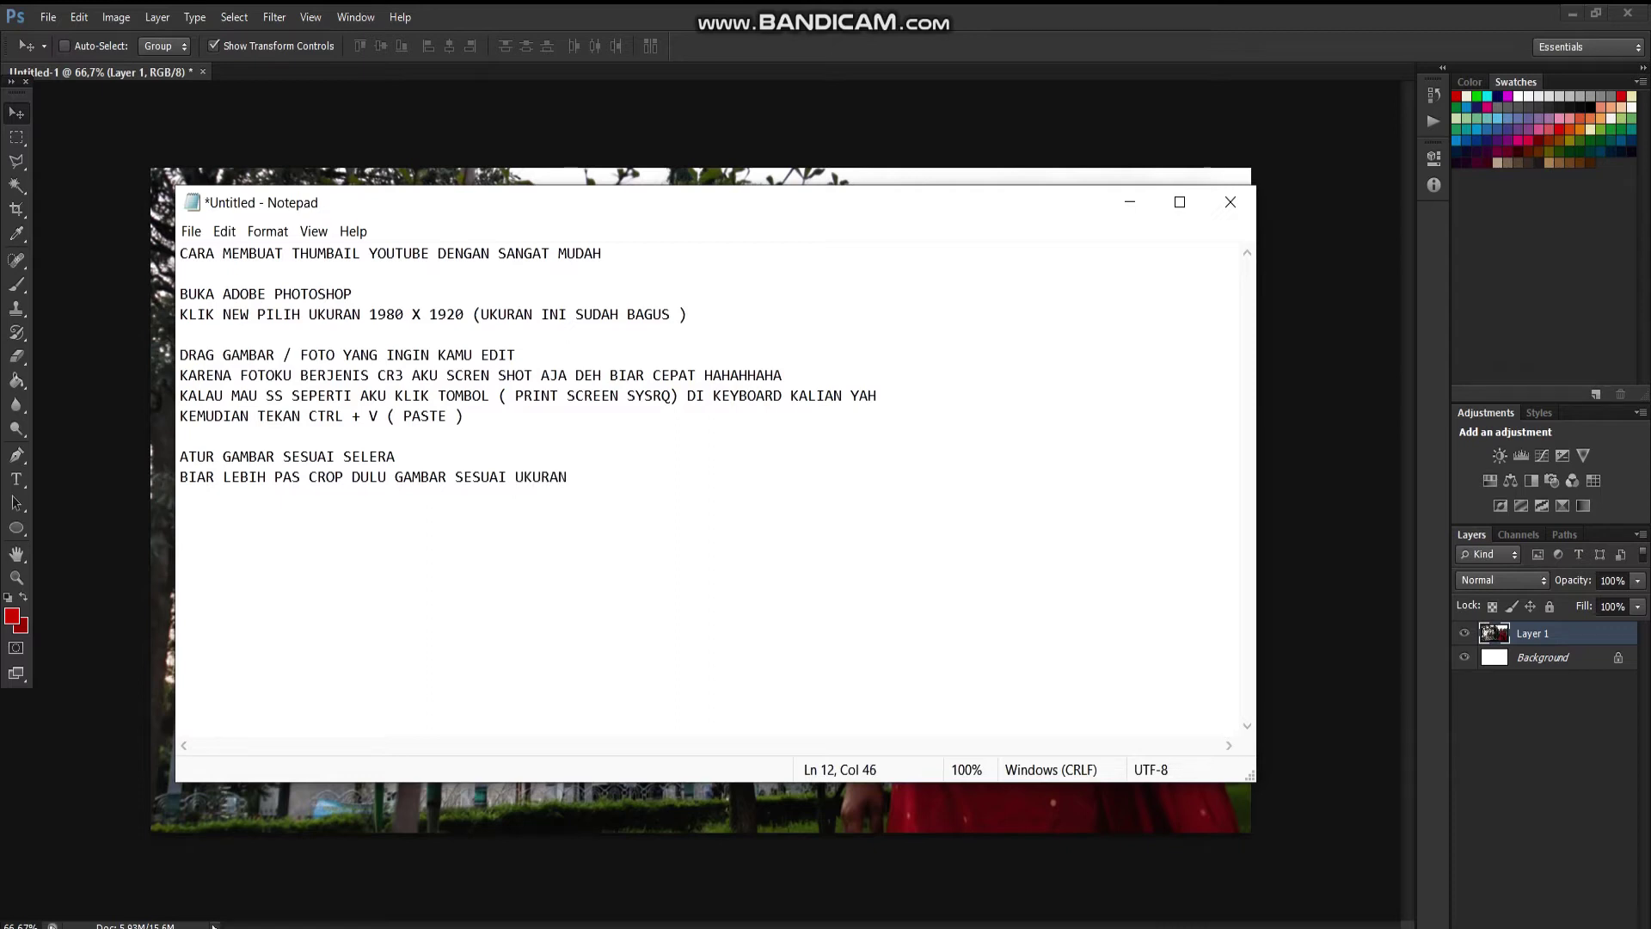
{"action": "type", "text": "WAL"}
{"action": "key", "text": "Return"}
- Crop the photo to the original canvas size
{"action": "left_click", "coordinate": [1129, 202]}
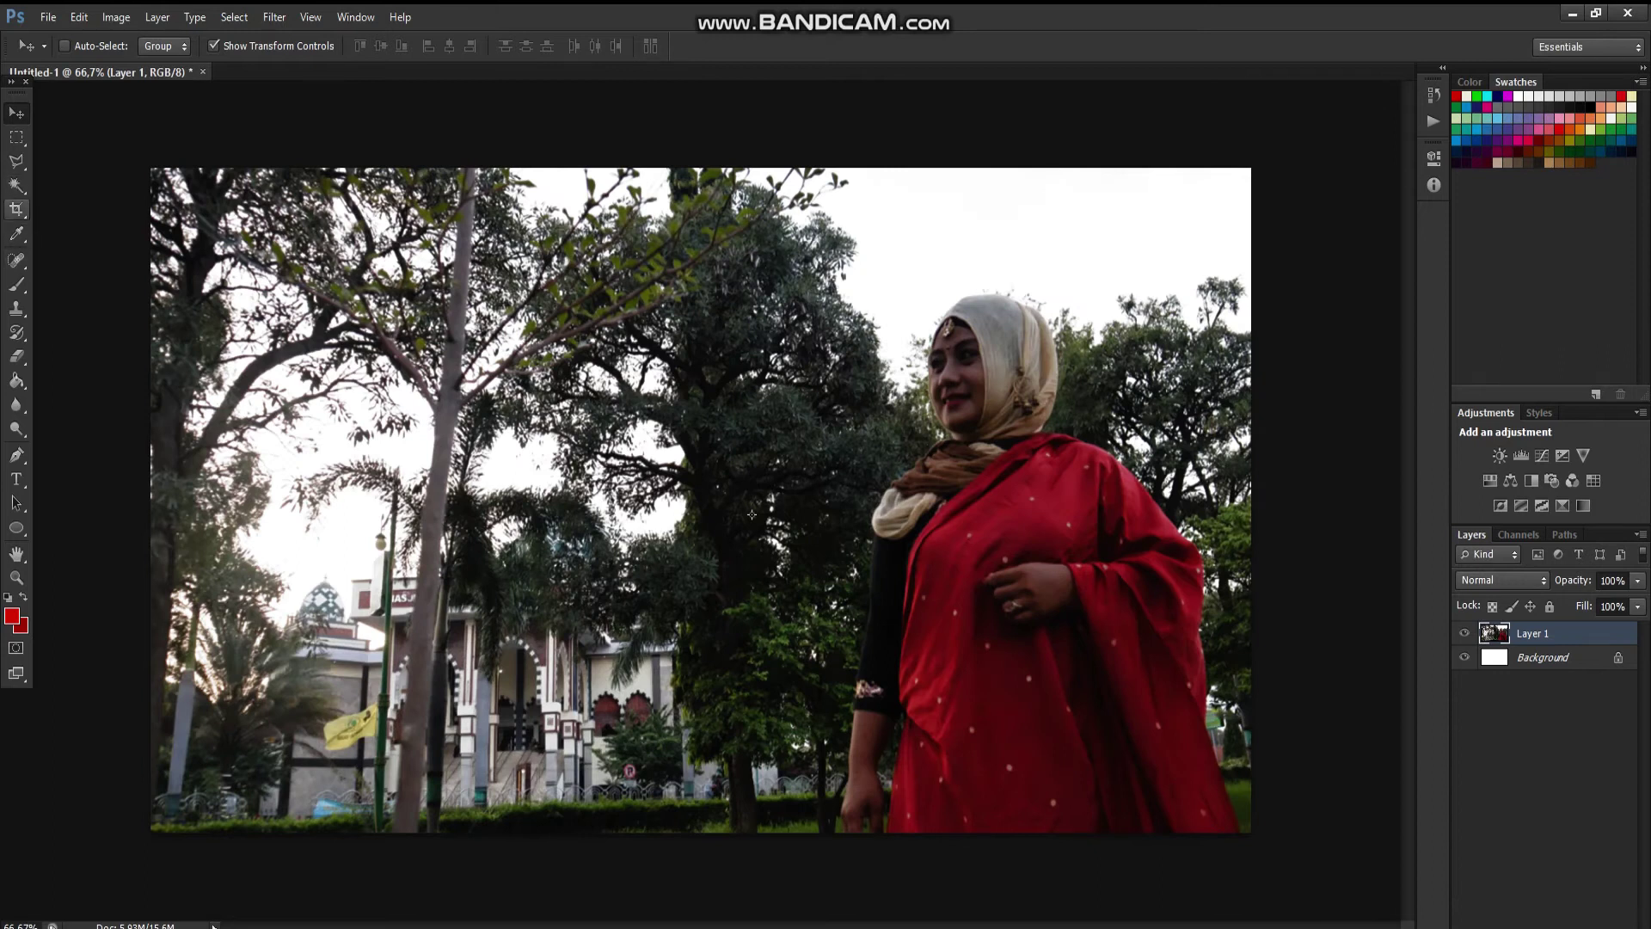
{"action": "left_click", "coordinate": [16, 209]}
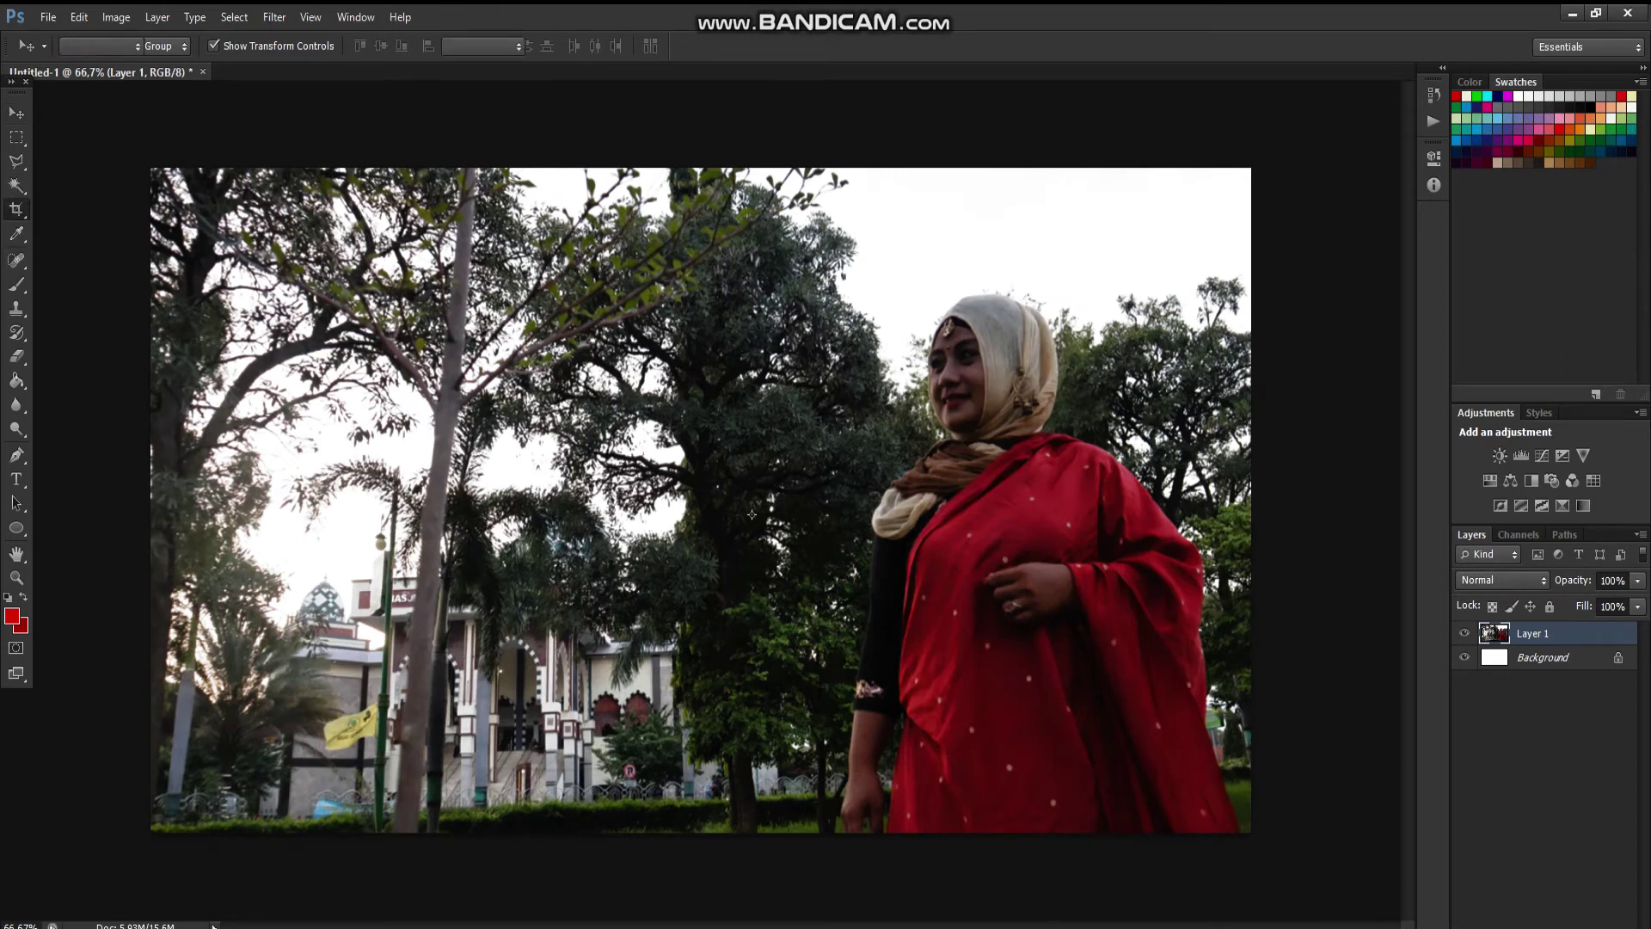
{"action": "left_click", "coordinate": [701, 501]}
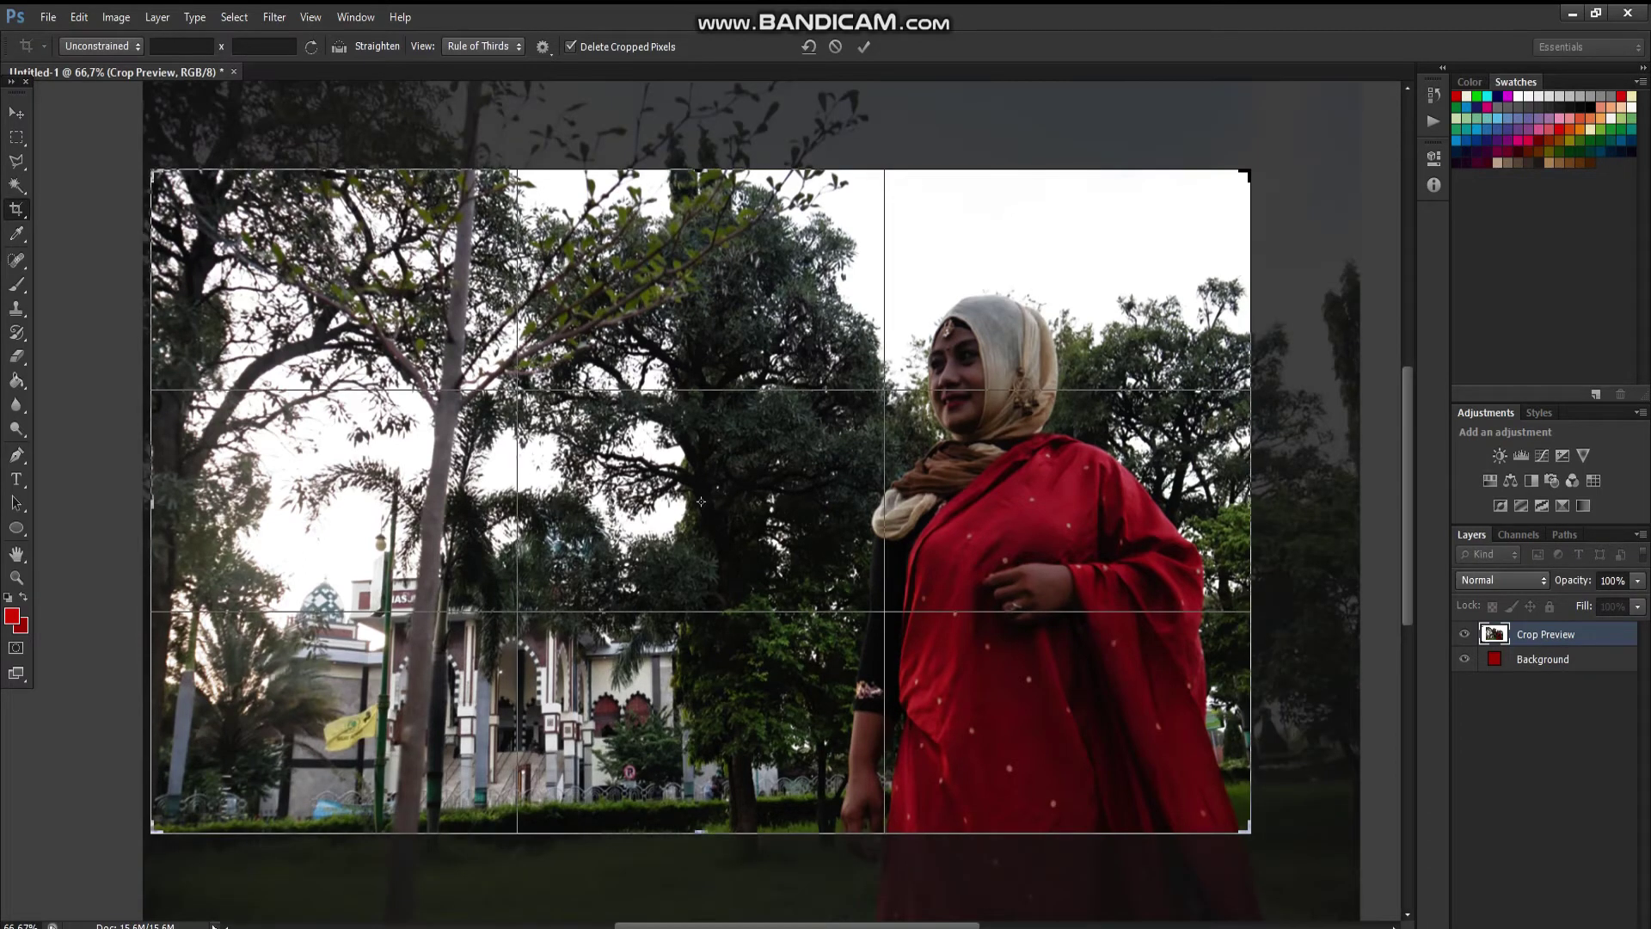
{"action": "key", "text": "Return"}
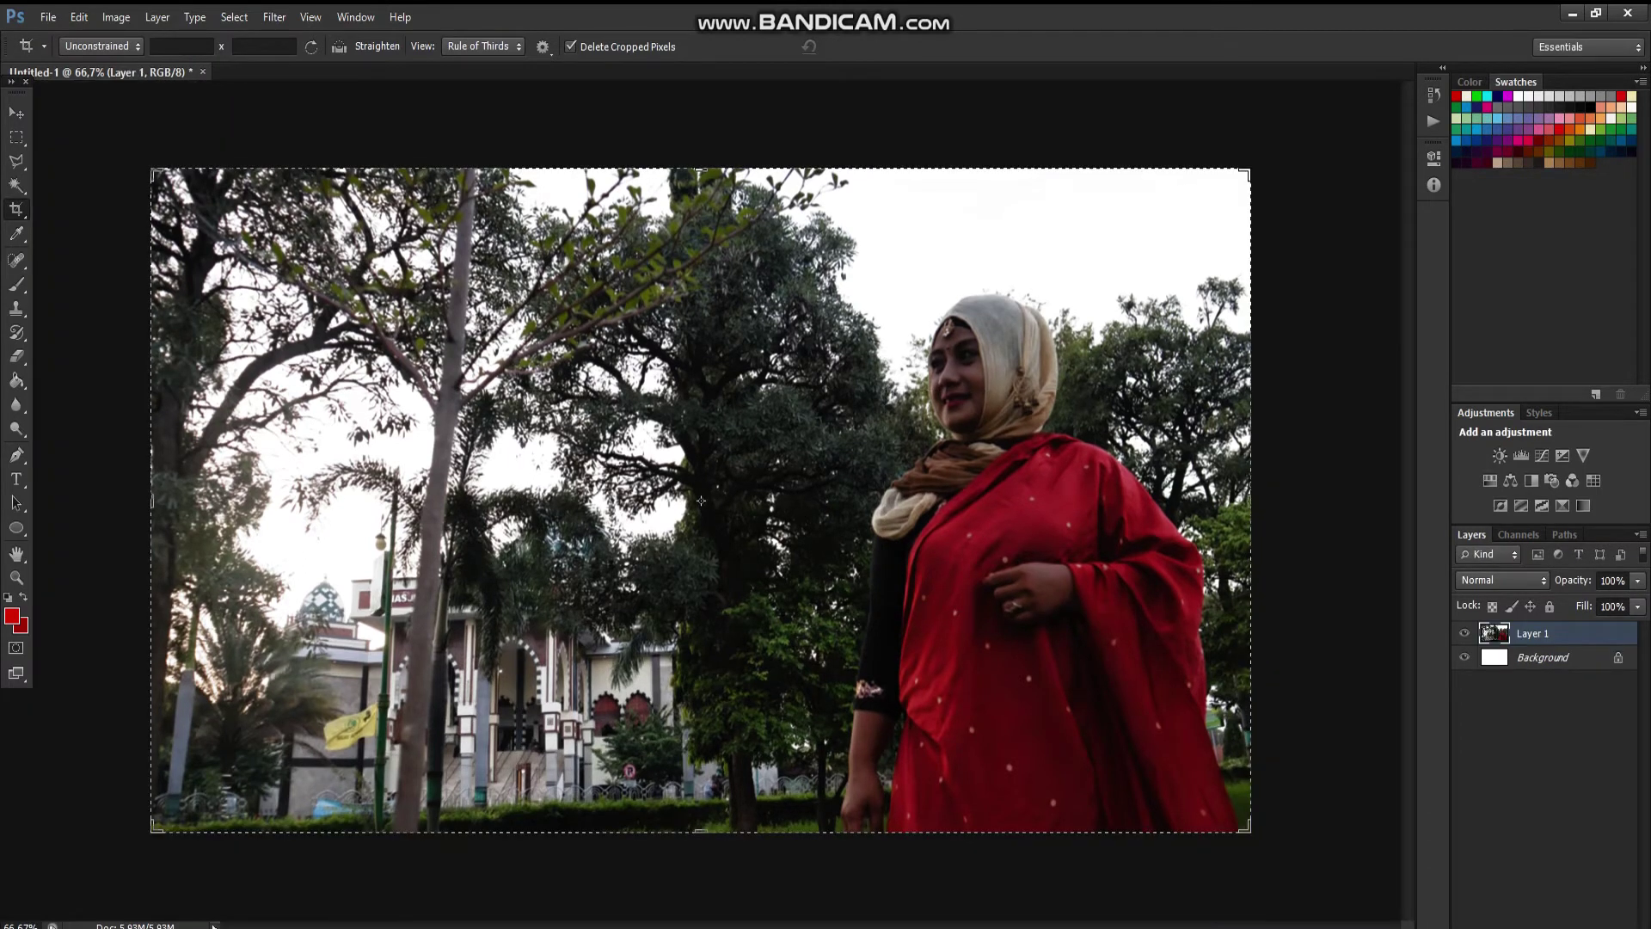
{"action": "key", "text": "v"}
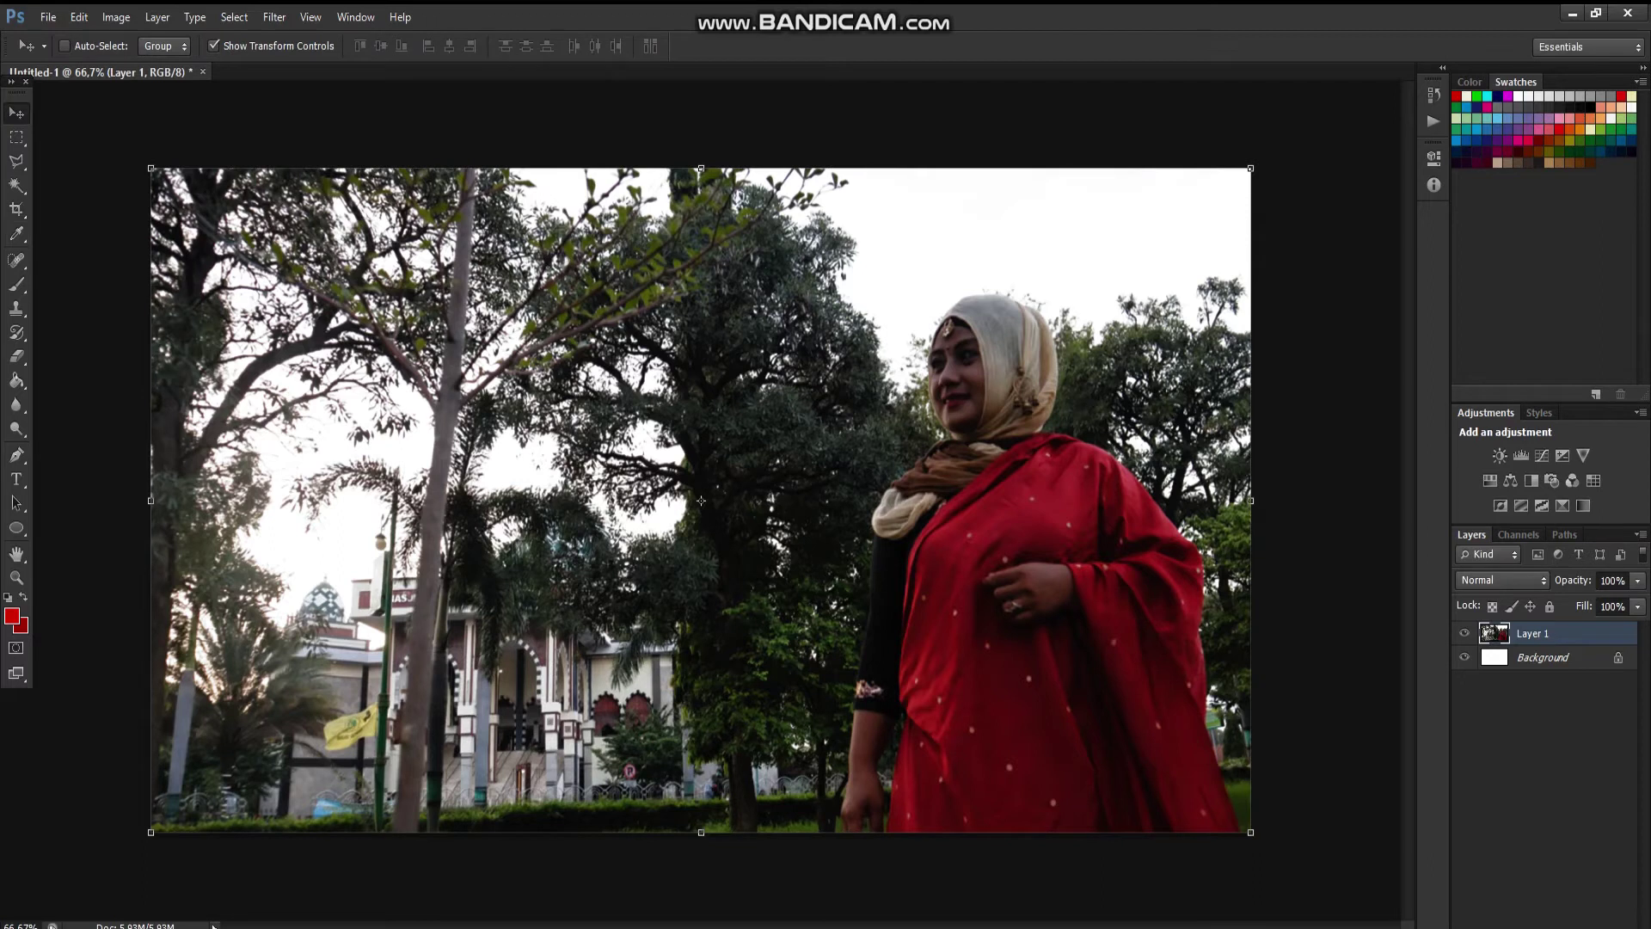
{"action": "key", "text": "alt+Tab"}
- Add a note about adjusting the photo's brightness and colour by clicking
{"action": "type", "text": "ATUR "}
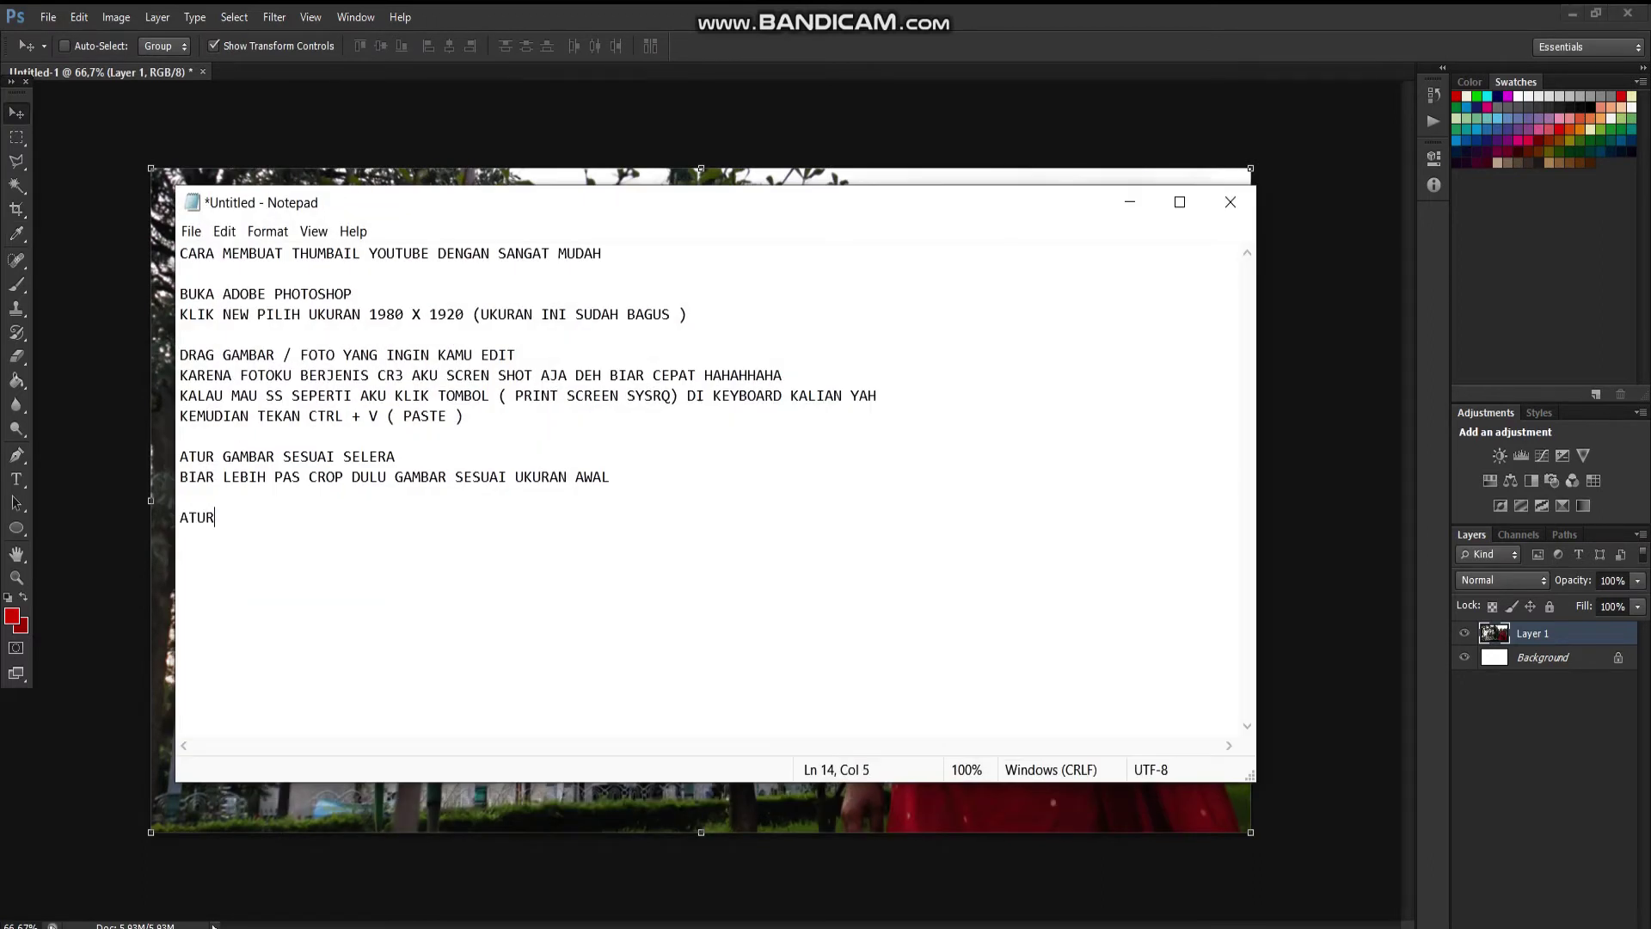
{"action": "type", "text": "KECERAHAN W"}
{"action": "type", "text": "ARNA DAN"}
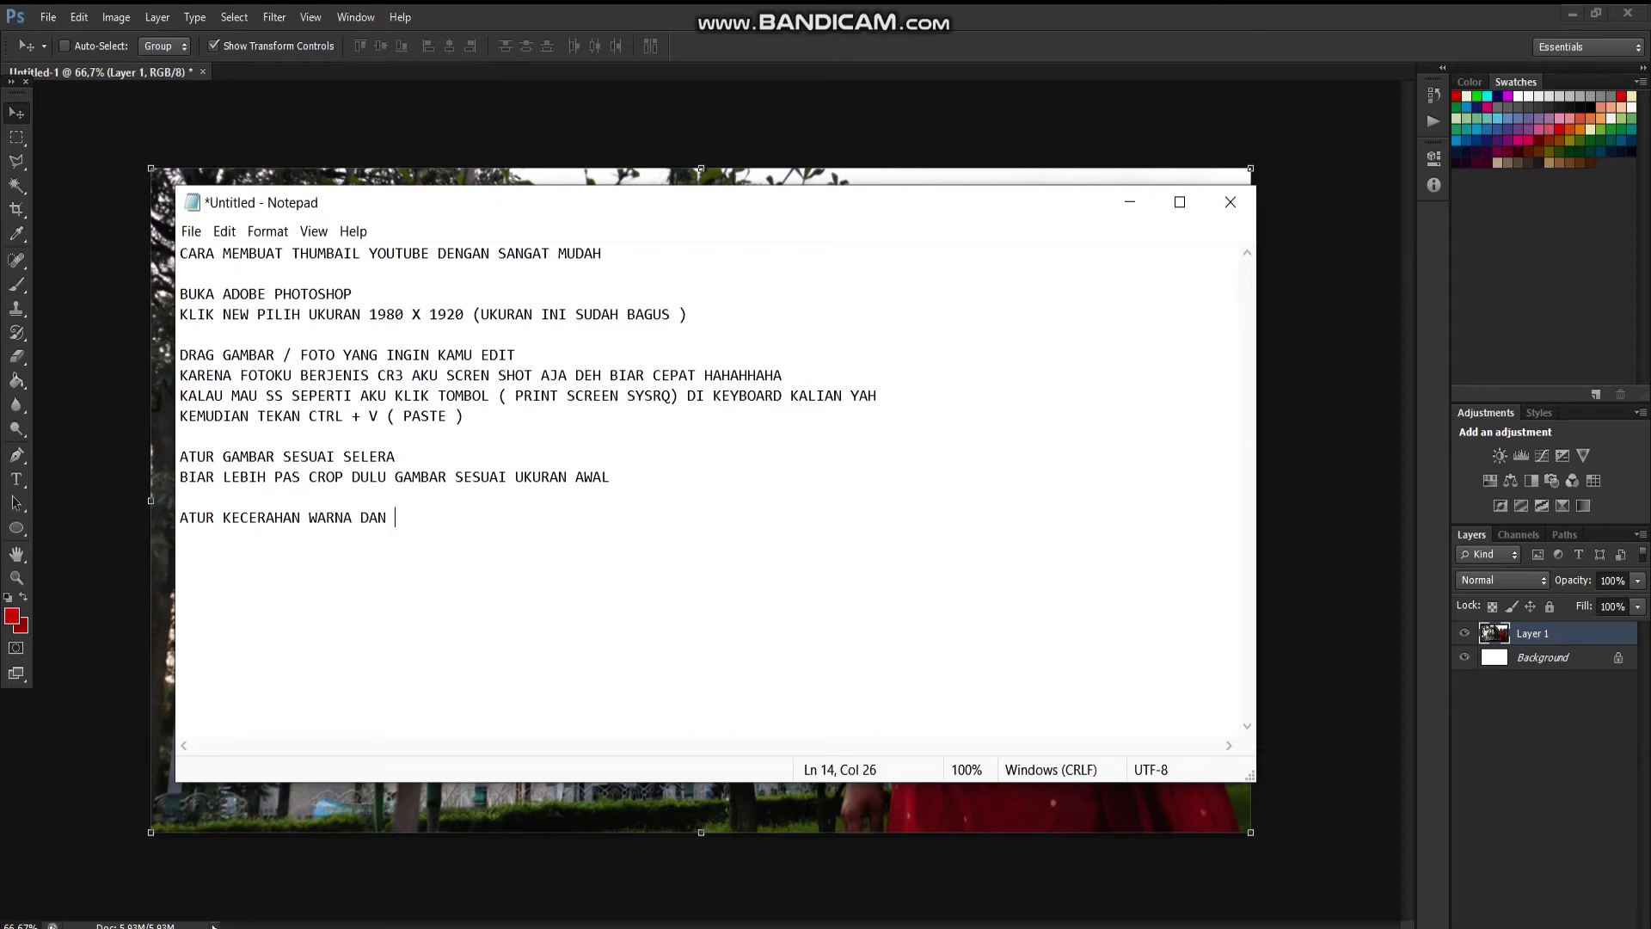
{"action": "key", "text": "BackSpace"}
{"action": "type", "text": "DE"}
{"action": "type", "text": "NGAN MENGEKLIN"}
{"action": "key", "text": "BackSpace"}
{"action": "key", "text": "BackSpace"}
{"action": "type", "text": "K"}
{"action": "key", "text": "Return"}
- Add the notes 'CTRL + M = UNTUK KONTRAS' and 'CTRL + B + UNTUK MENGATUR WARNA'
{"action": "type", "text": "C"}
{"action": "type", "text": "TRL "}
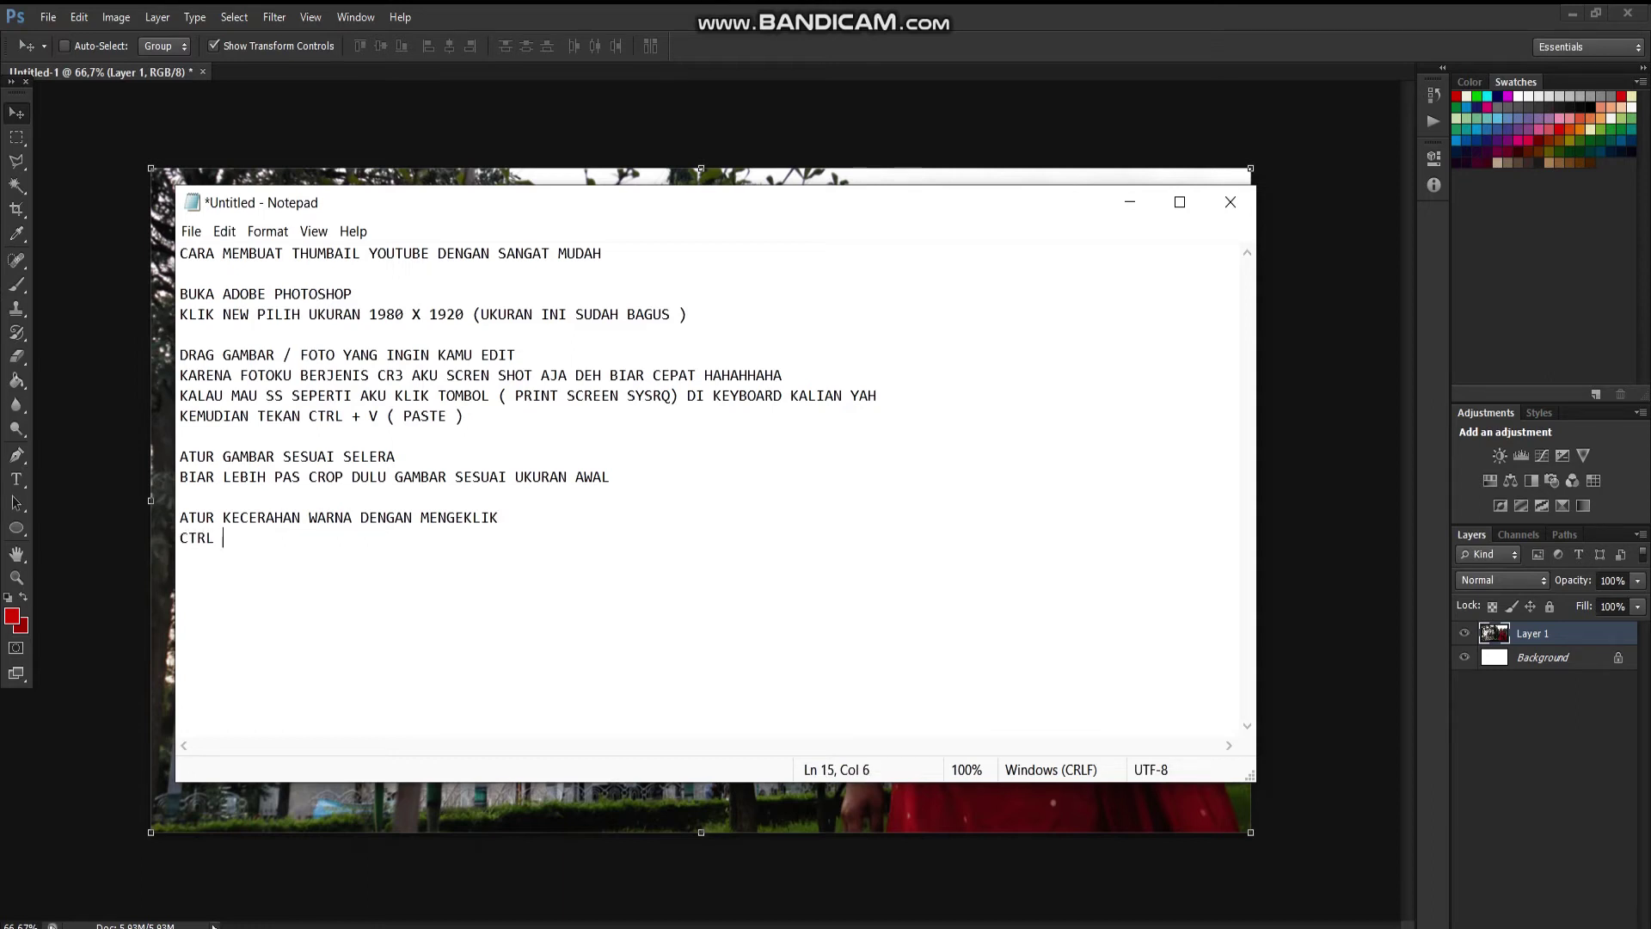
{"action": "type", "text": "+ M "}
{"action": "type", "text": "= U"}
{"action": "type", "text": "NTUK KONTRAS CTRL "}
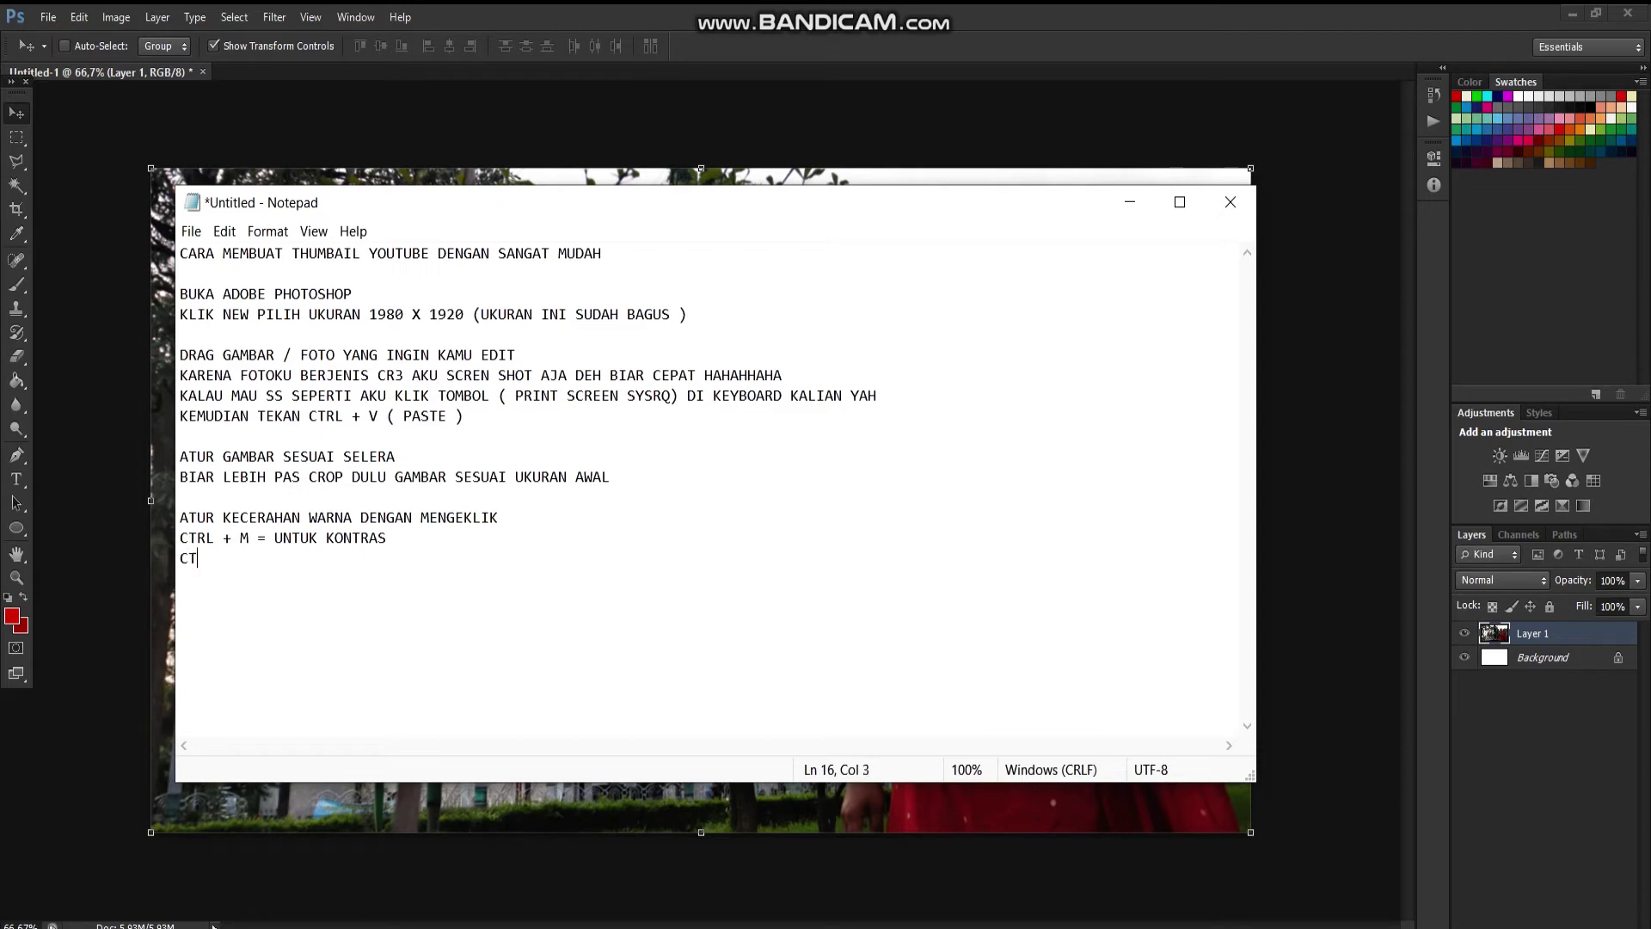
{"action": "type", "text": "+ B "}
{"action": "type", "text": "+ "}
{"action": "type", "text": "UNTUK "}
{"action": "type", "text": "MENGATUR"}
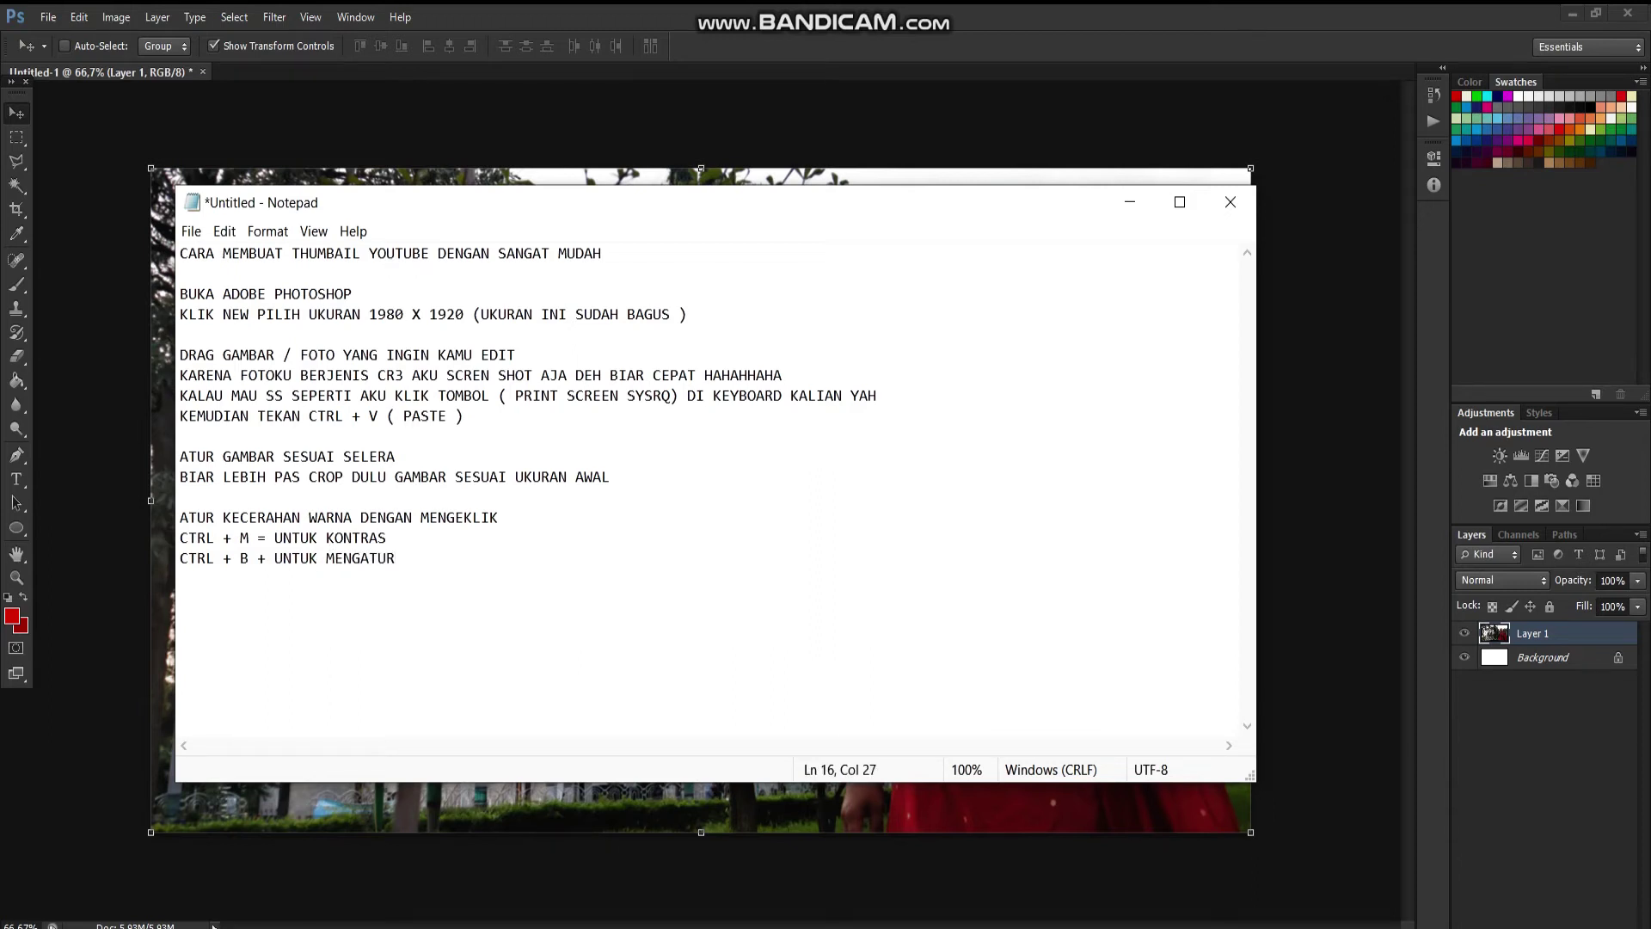
{"action": "type", "text": " WARNA"}
{"action": "key", "text": "Return"}
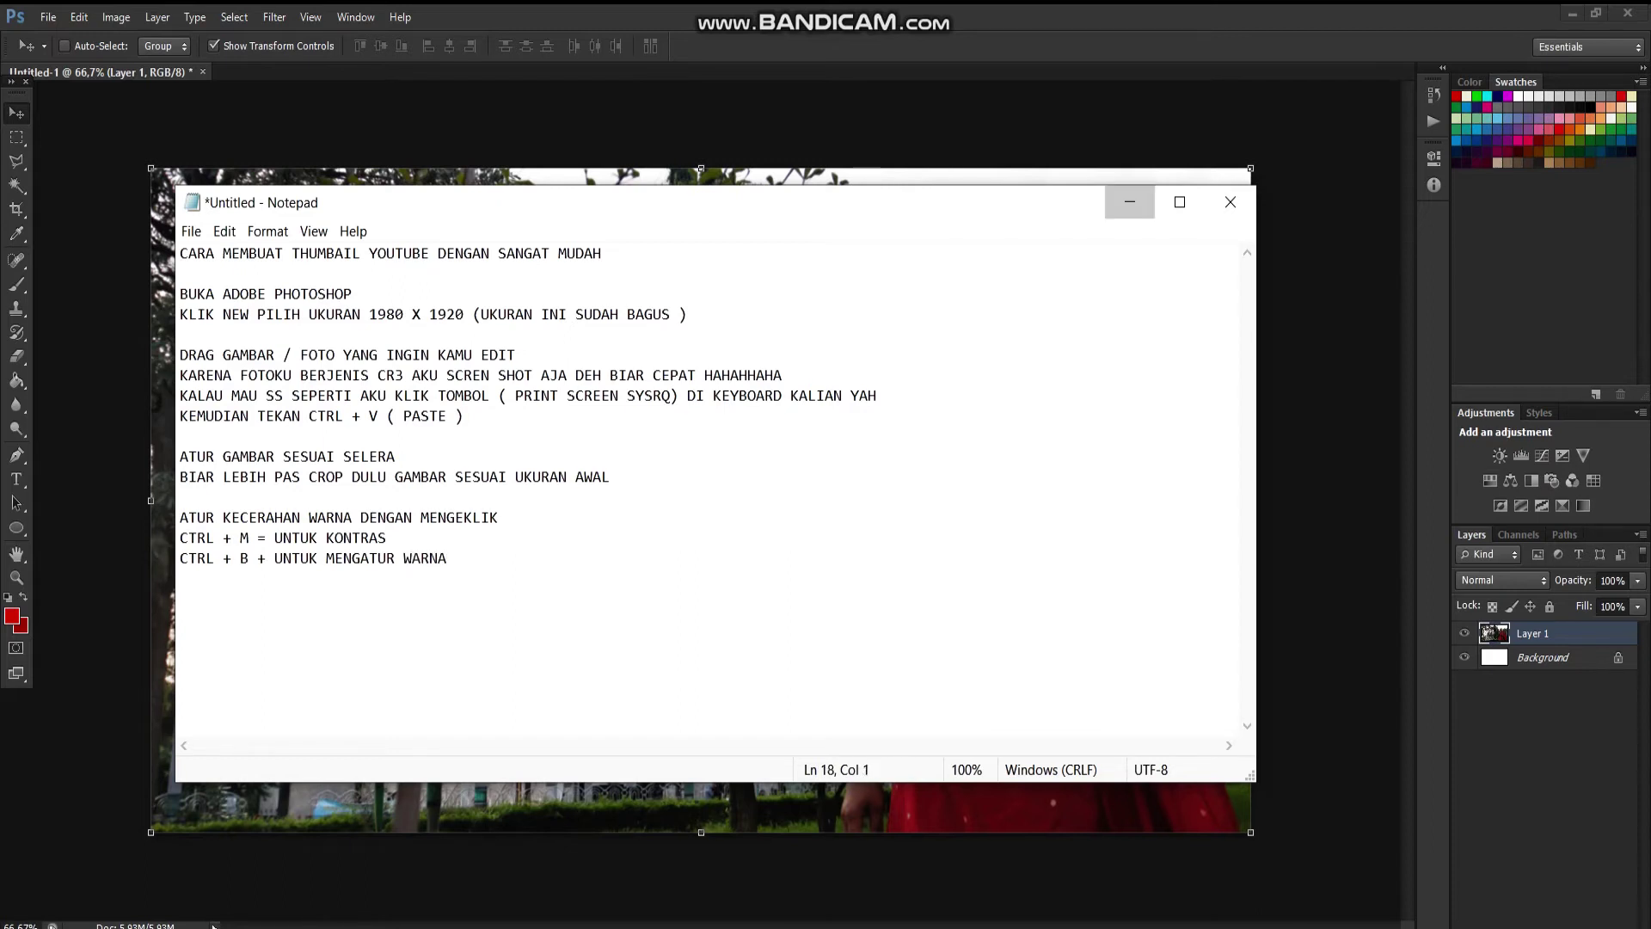
{"action": "left_click", "coordinate": [1130, 202]}
{"action": "key", "text": "ctrl+m"}
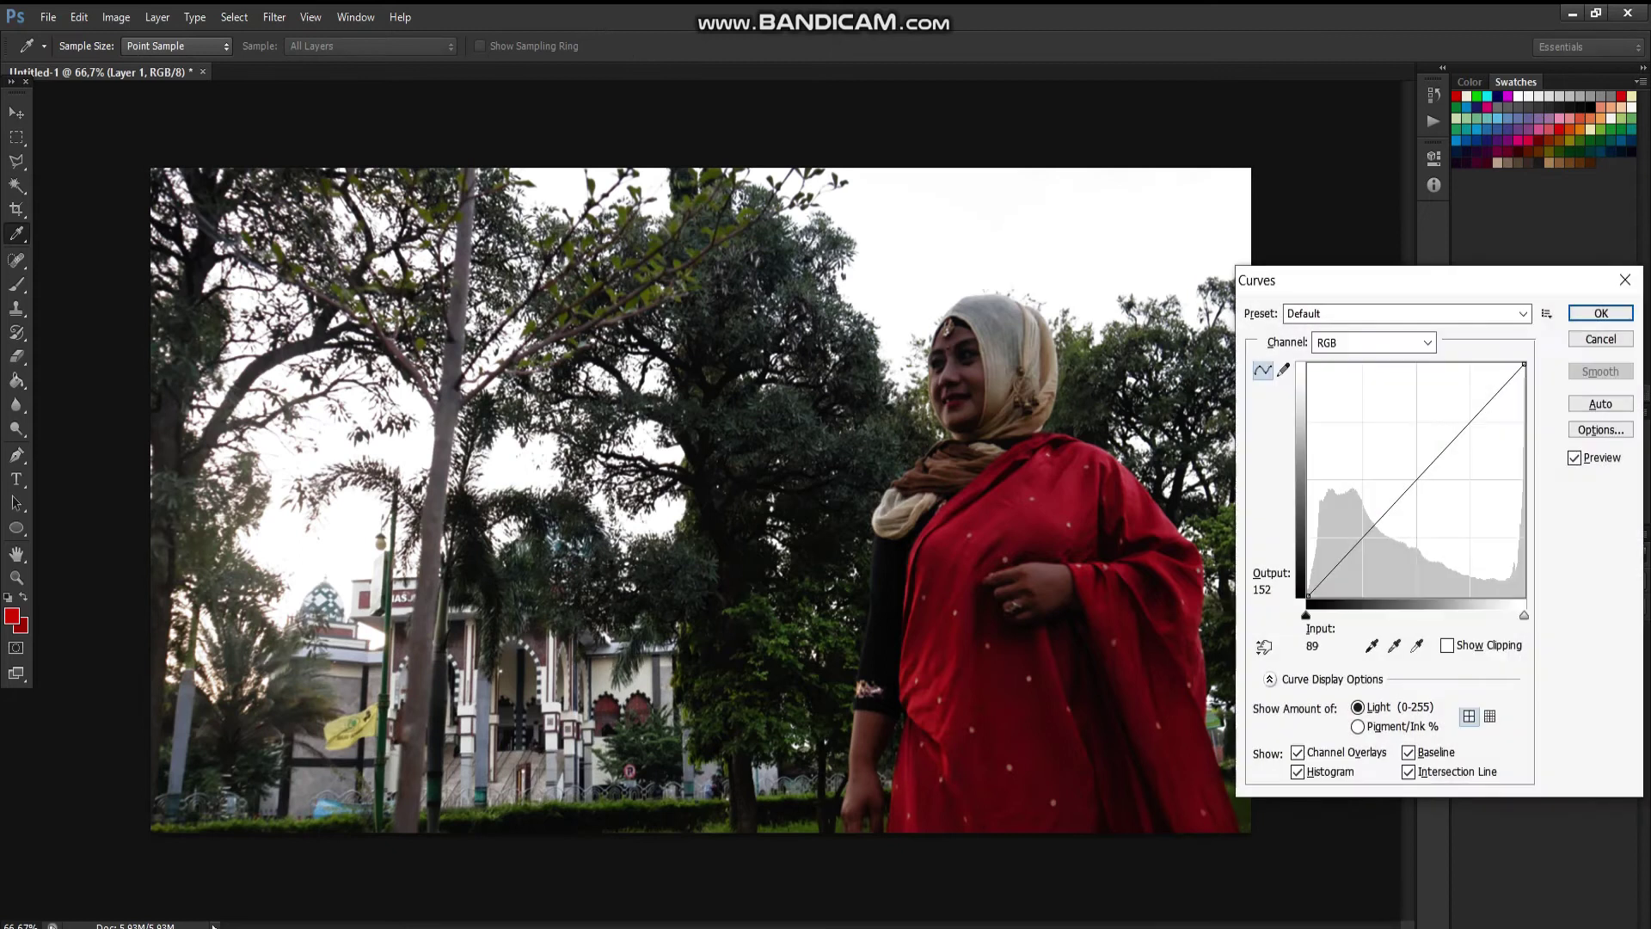
- Lift a midpoint on the Curves line to brighten the photo's midtones
{"action": "left_click", "coordinate": [1411, 485]}
{"action": "left_click_drag", "start_coordinate": [1410, 485], "coordinate": [1427, 436]}
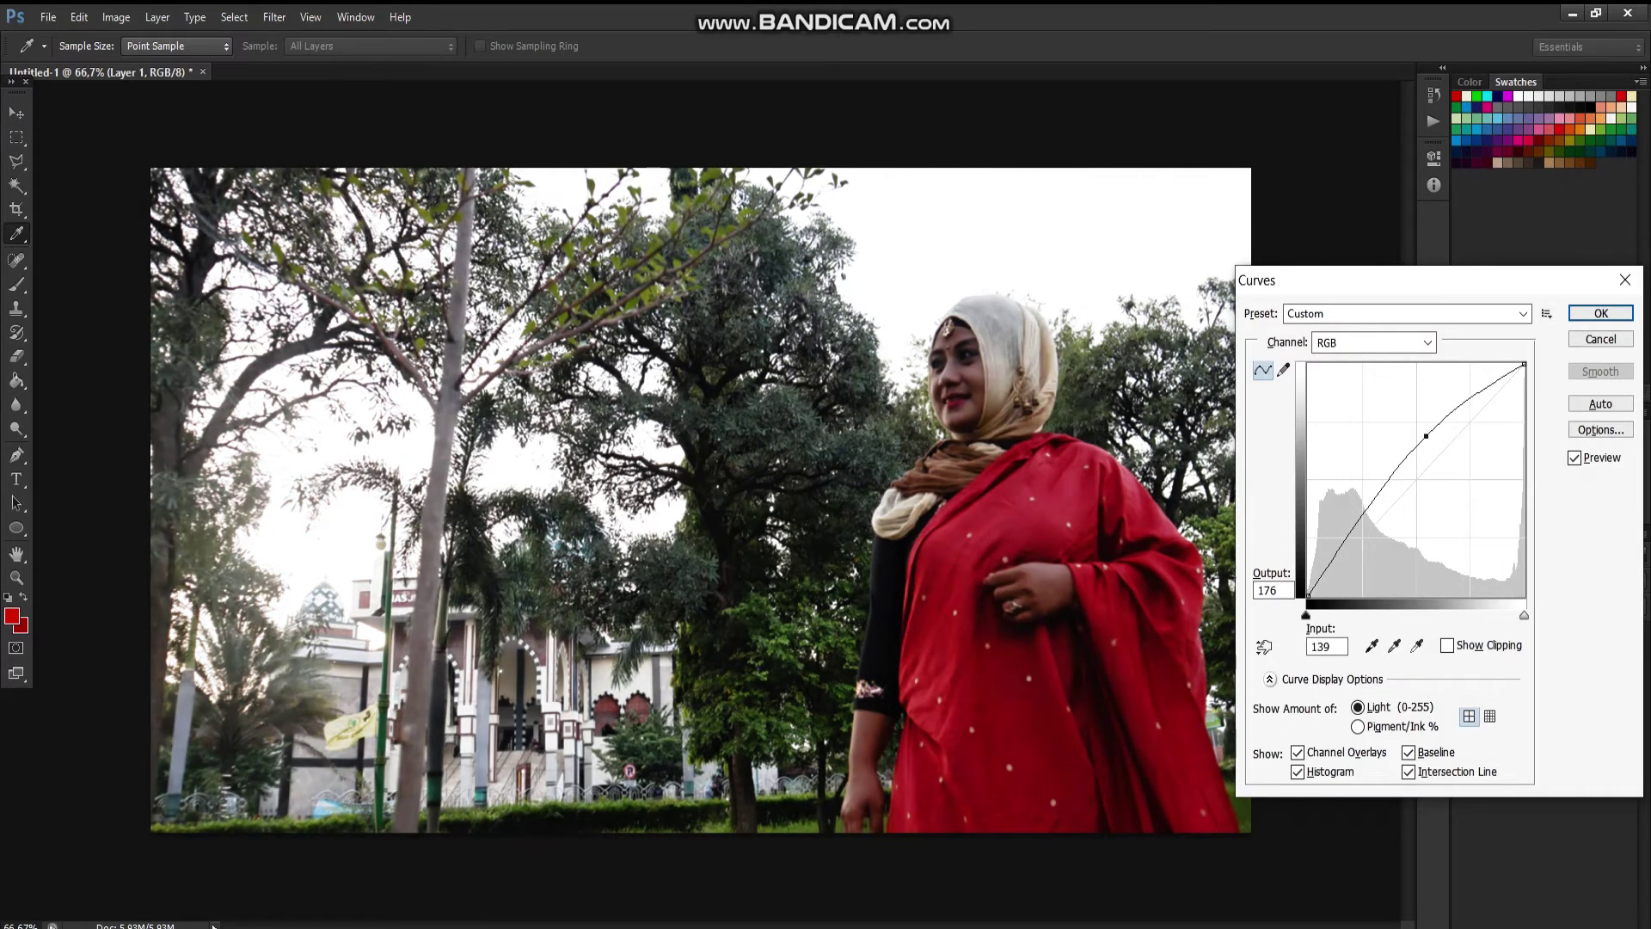
{"action": "left_click", "coordinate": [1601, 313]}
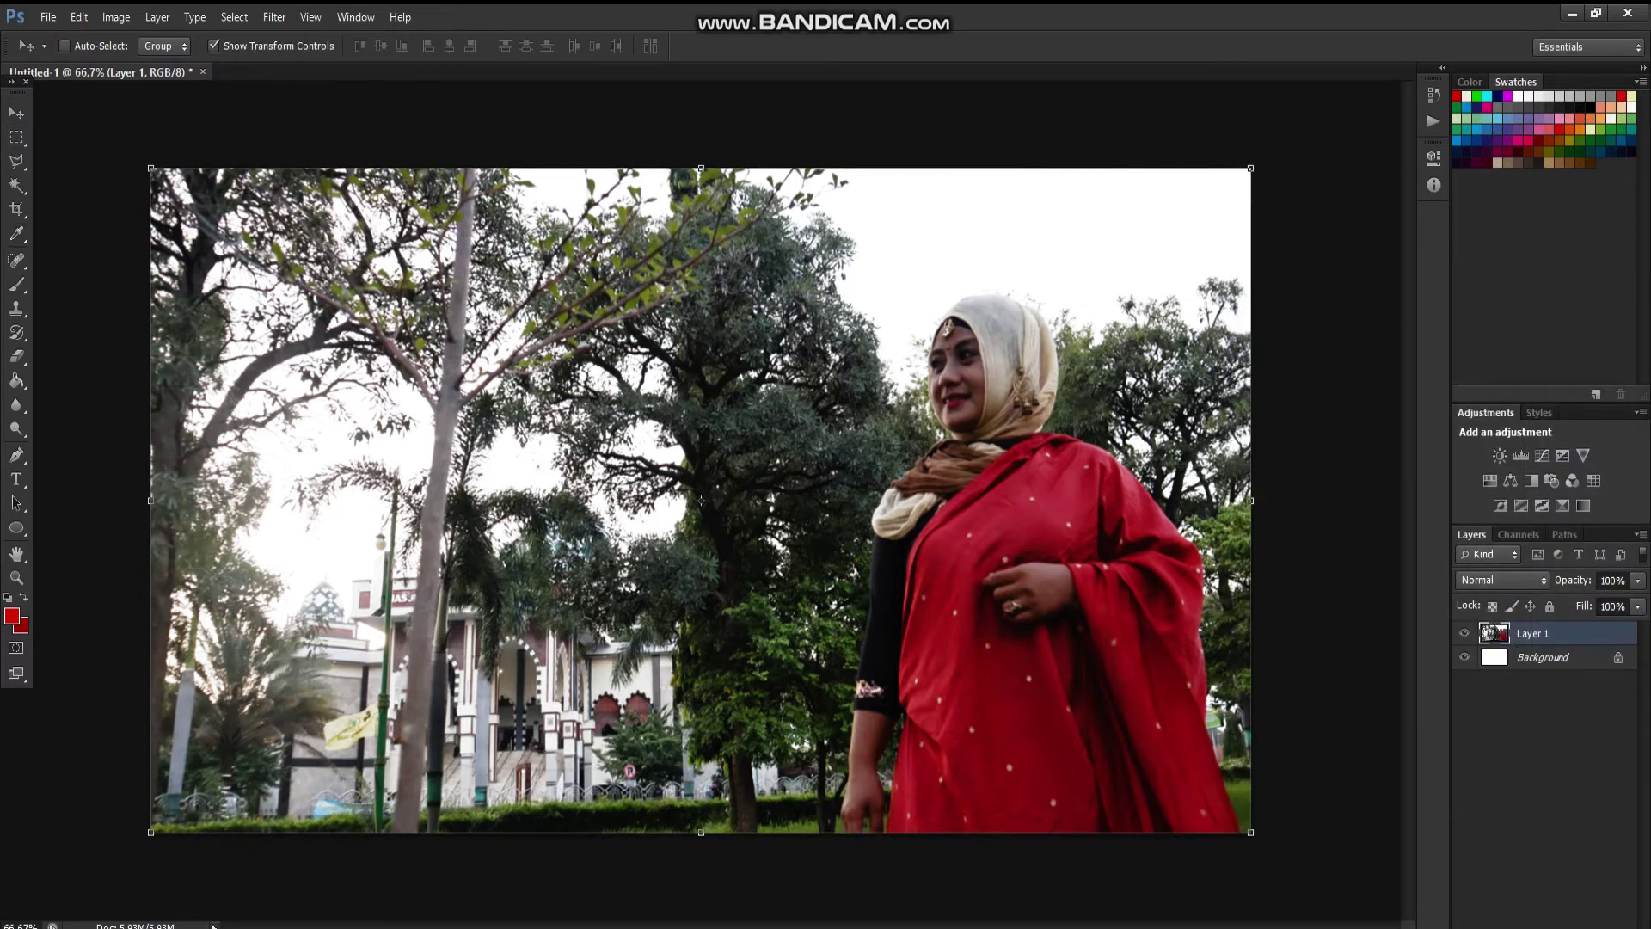
- Apply a midtone Color Balance with +32 magenta–green and +23 yellow–blue
{"action": "key", "text": "ctrl+b"}
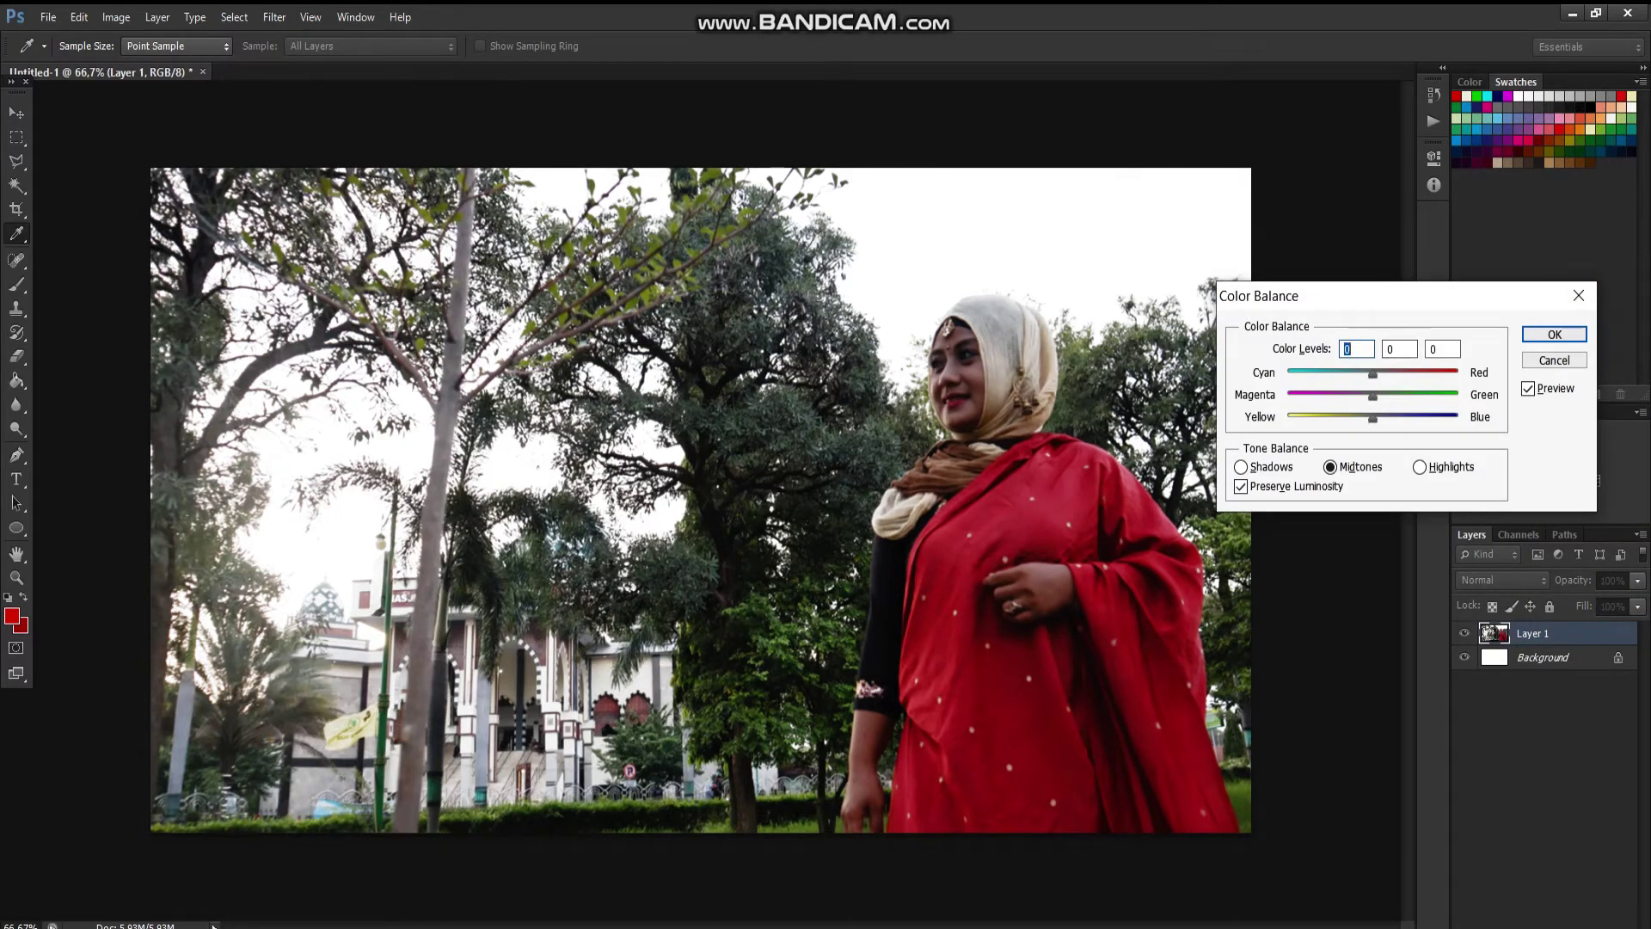
{"action": "left_click_drag", "start_coordinate": [1374, 374], "coordinate": [1389, 397]}
{"action": "left_click_drag", "start_coordinate": [1373, 419], "coordinate": [1408, 419]}
{"action": "type", "text": "75"}
{"action": "key", "text": "Tab"}
{"action": "type", "text": "23"}
{"action": "mouse_move", "coordinate": [1437, 397]}
{"action": "left_mouse_down"}
{"action": "mouse_move", "coordinate": [1401, 396]}
{"action": "mouse_move", "coordinate": [1386, 374]}
{"action": "left_mouse_up"}
{"action": "left_click", "coordinate": [1399, 350]}
{"action": "key", "text": "Return"}
{"action": "key", "text": "v"}
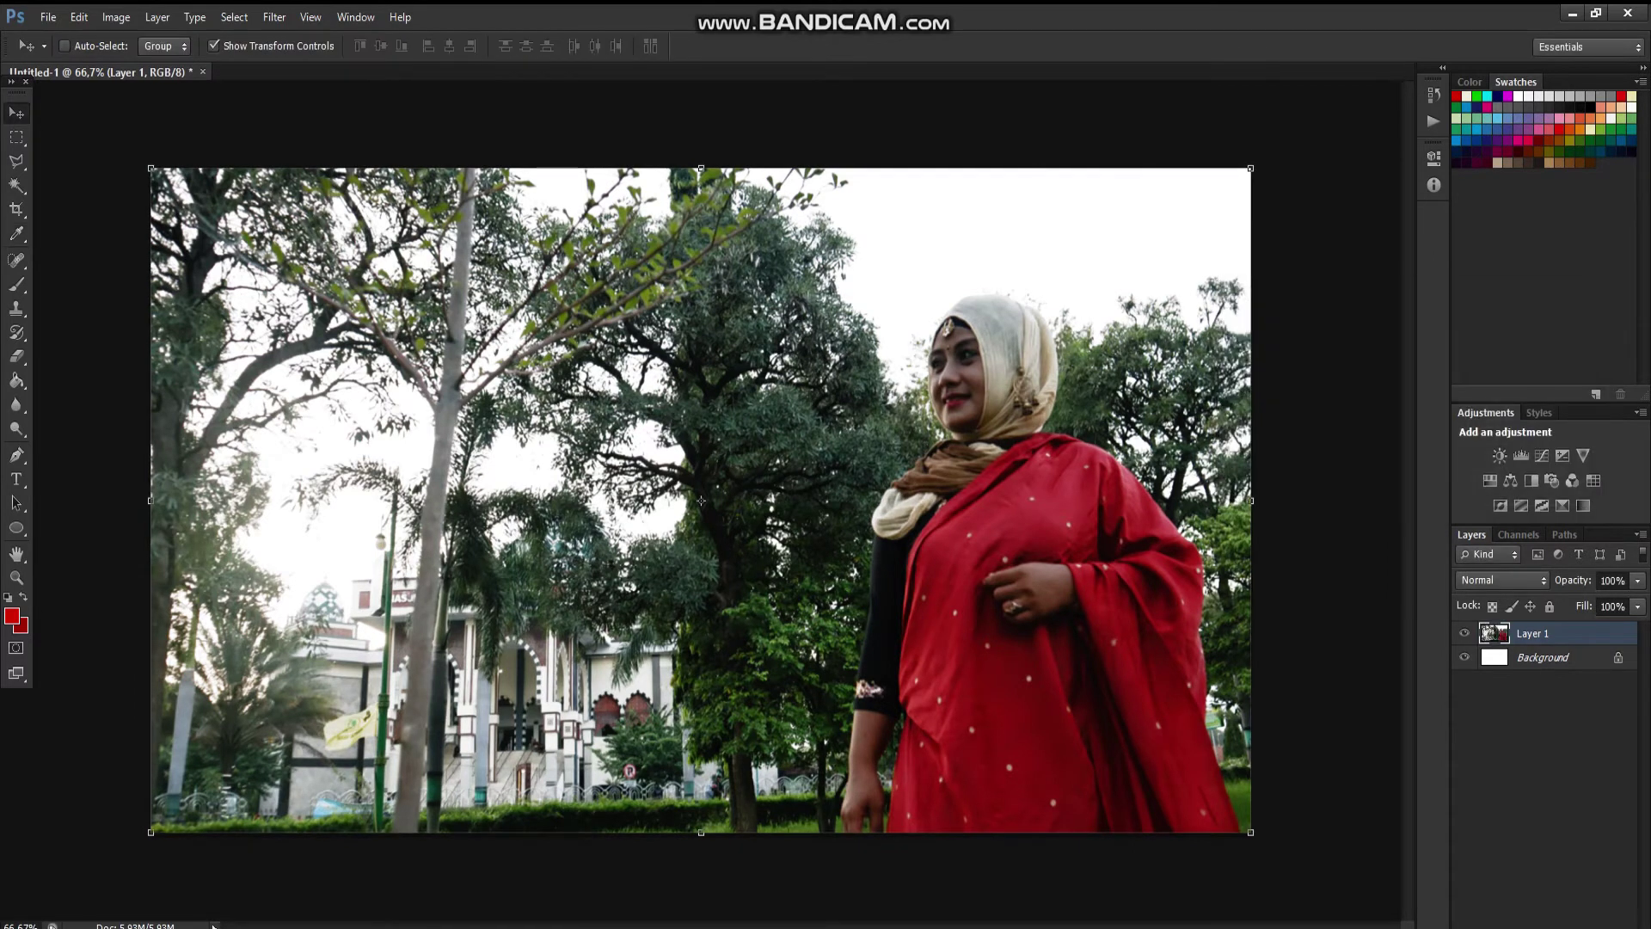
{"action": "key", "text": "alt+Tab"}
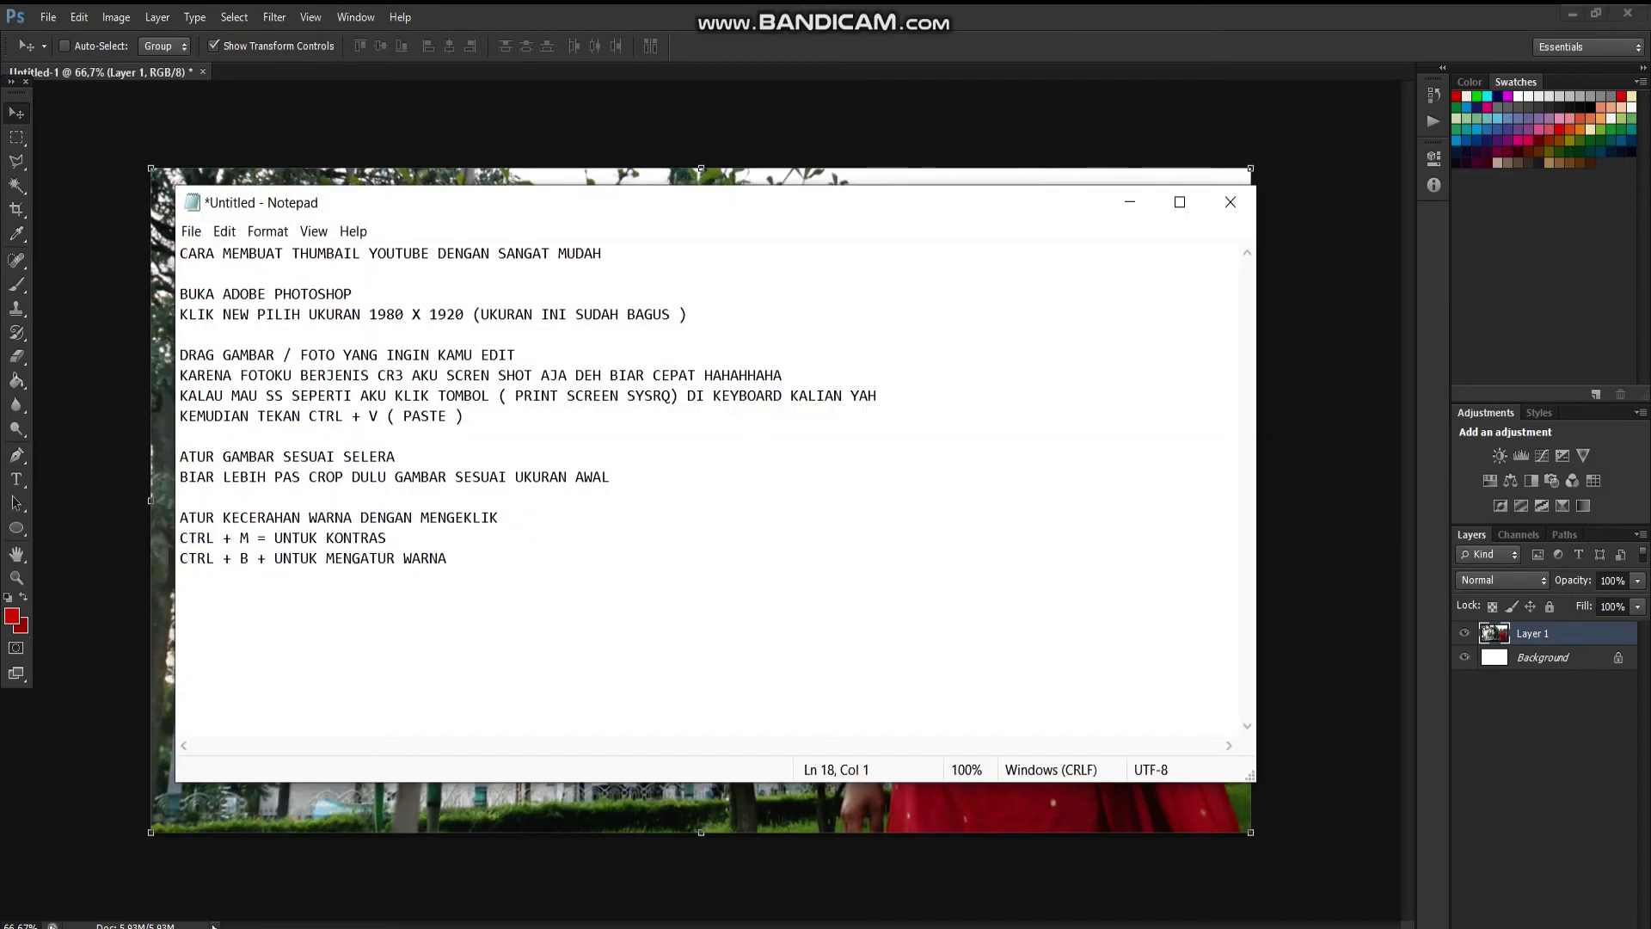
- Add the note 'AGAR LEBIH MENARIK TAMBAHKAN TEKS SESUAI SELERA' and minimize Notepad
{"action": "type", "text": "AGAR LEBIH"}
{"action": "type", "text": " MENARIK TAMBAHKAN"}
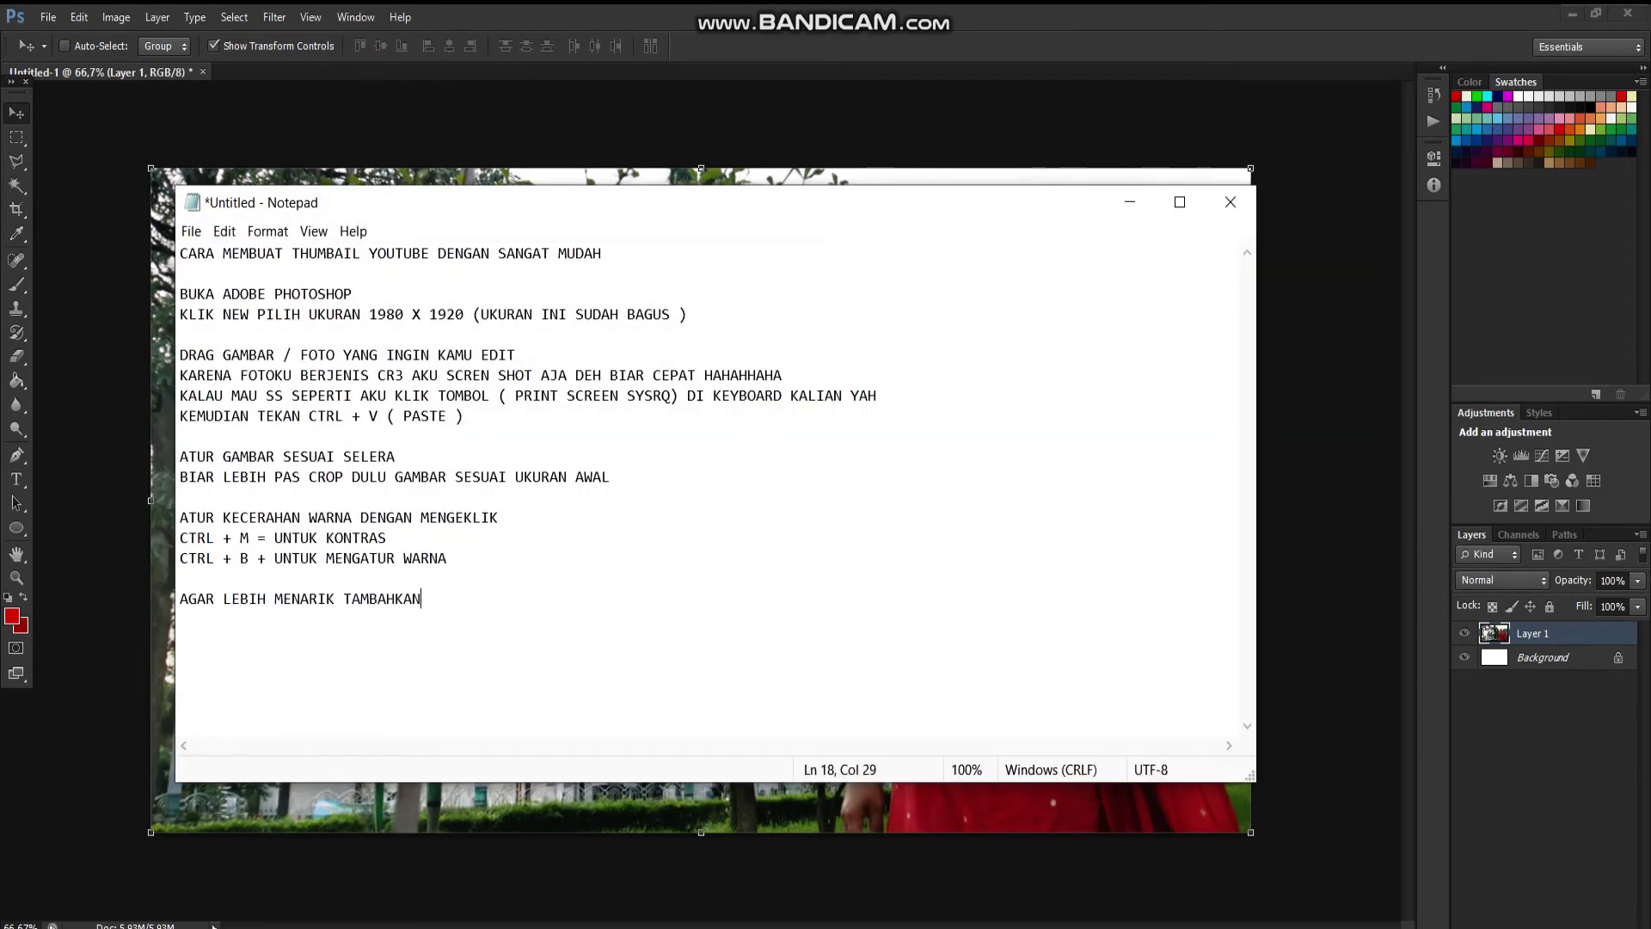
{"action": "type", "text": " TEKS SESUAI"}
{"action": "type", "text": " SELER"}
{"action": "key", "text": "Return"}
{"action": "key", "text": "Return"}
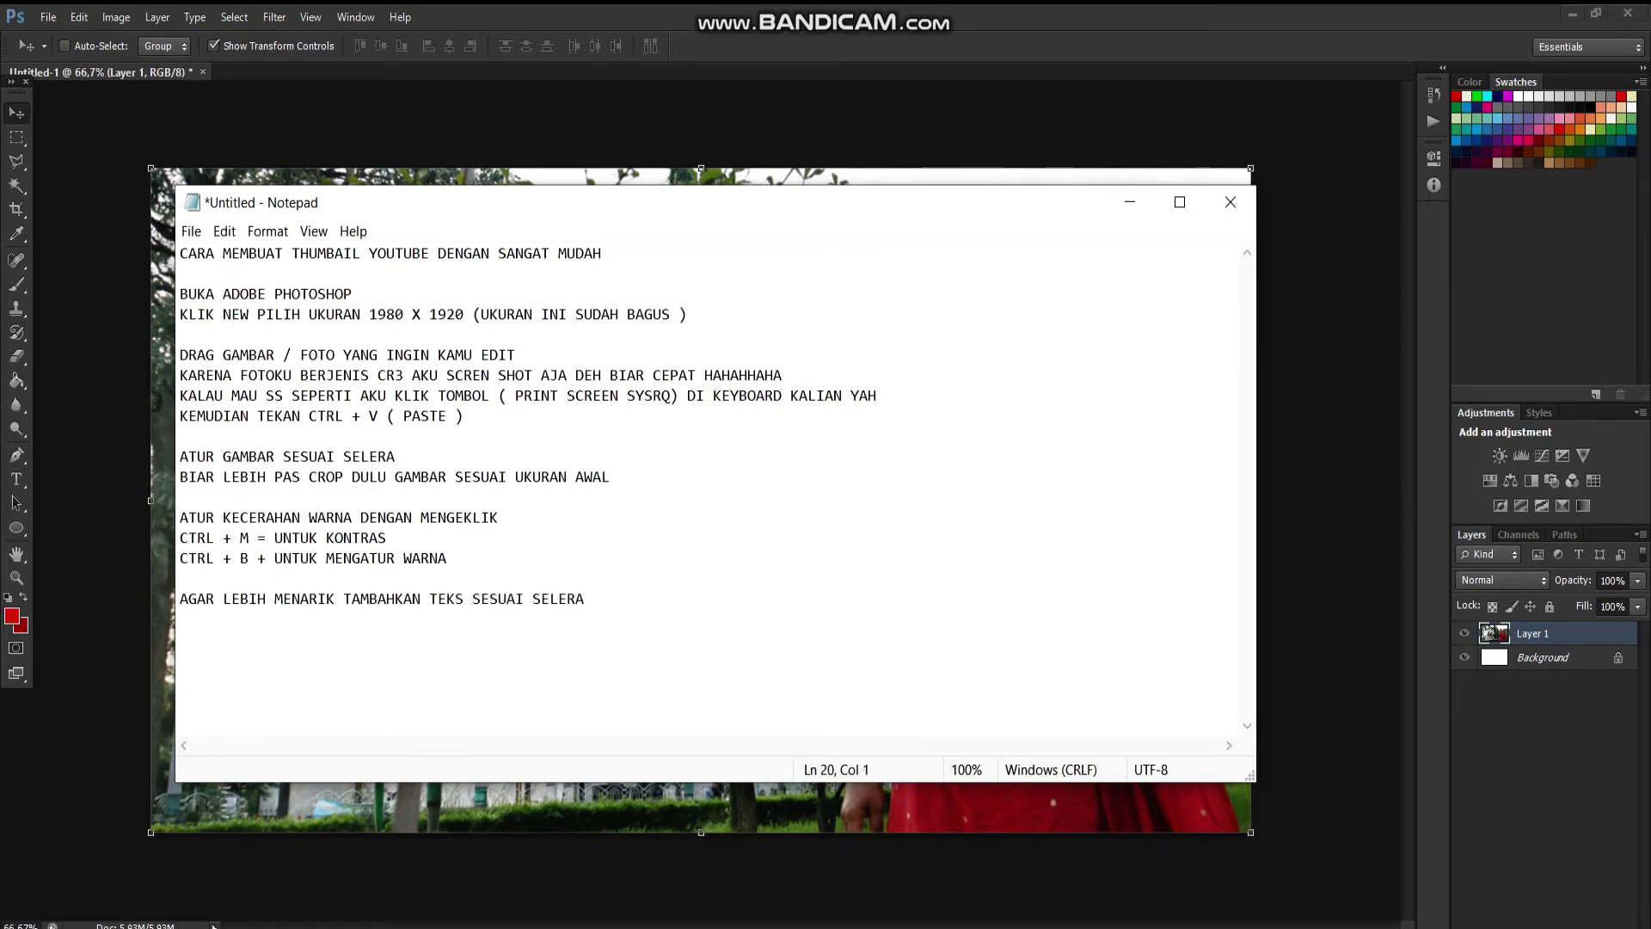
{"action": "left_click", "coordinate": [1129, 202]}
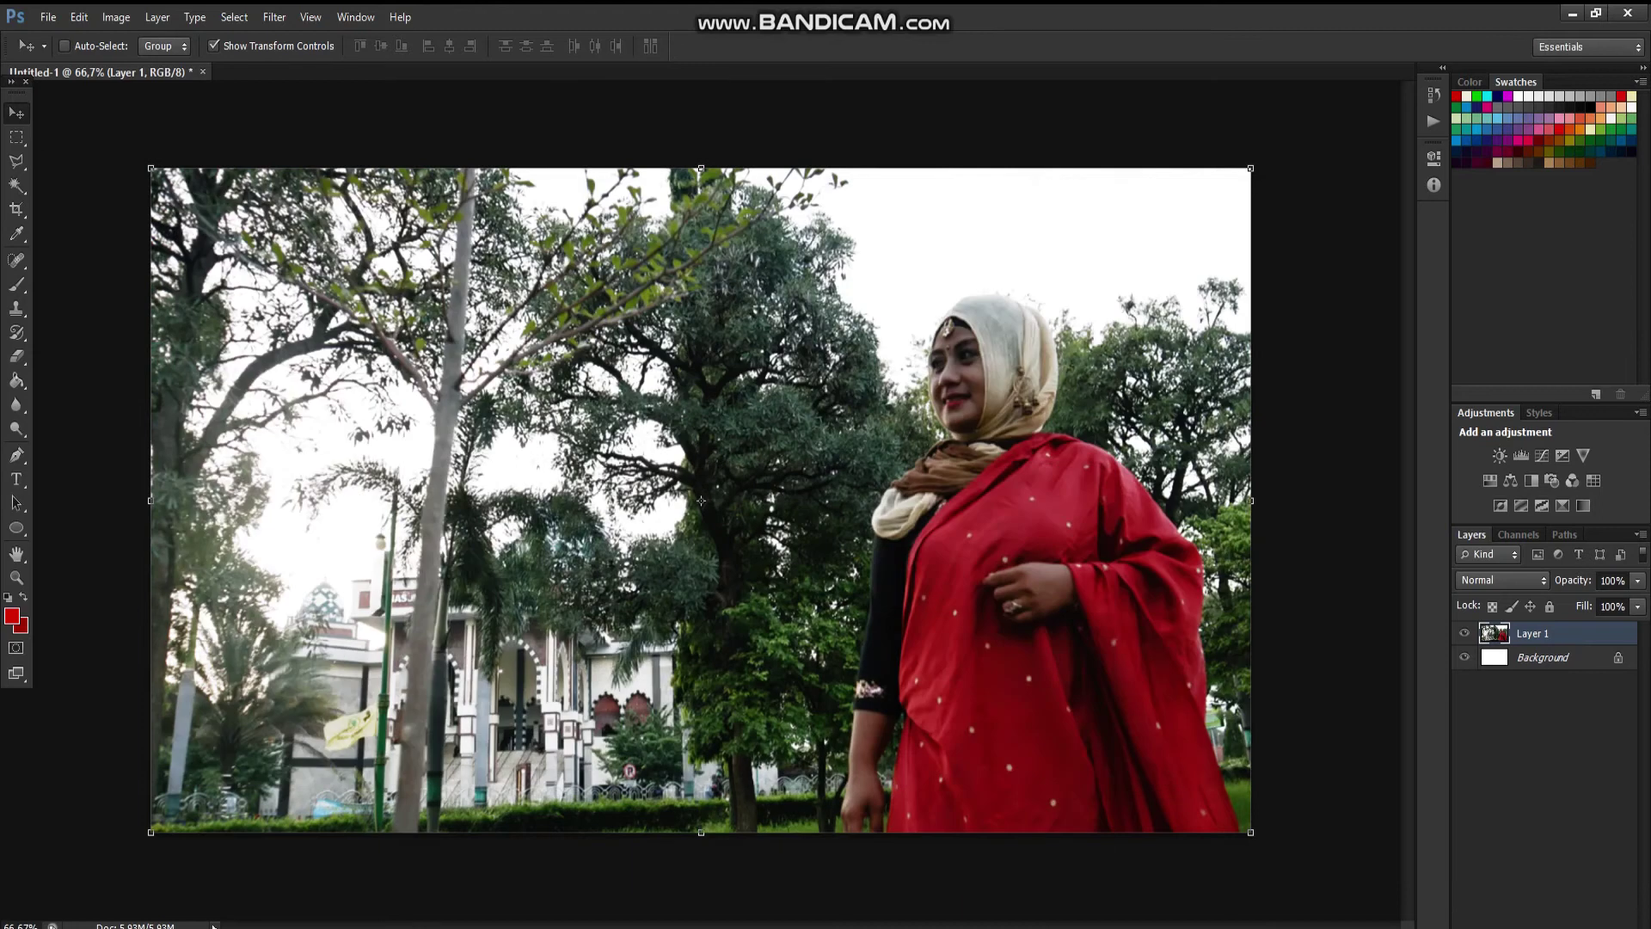
- Type 'Ikatan Cinta' as a new text layer on the photo
{"action": "left_click", "coordinate": [17, 479]}
{"action": "left_click", "coordinate": [495, 451]}
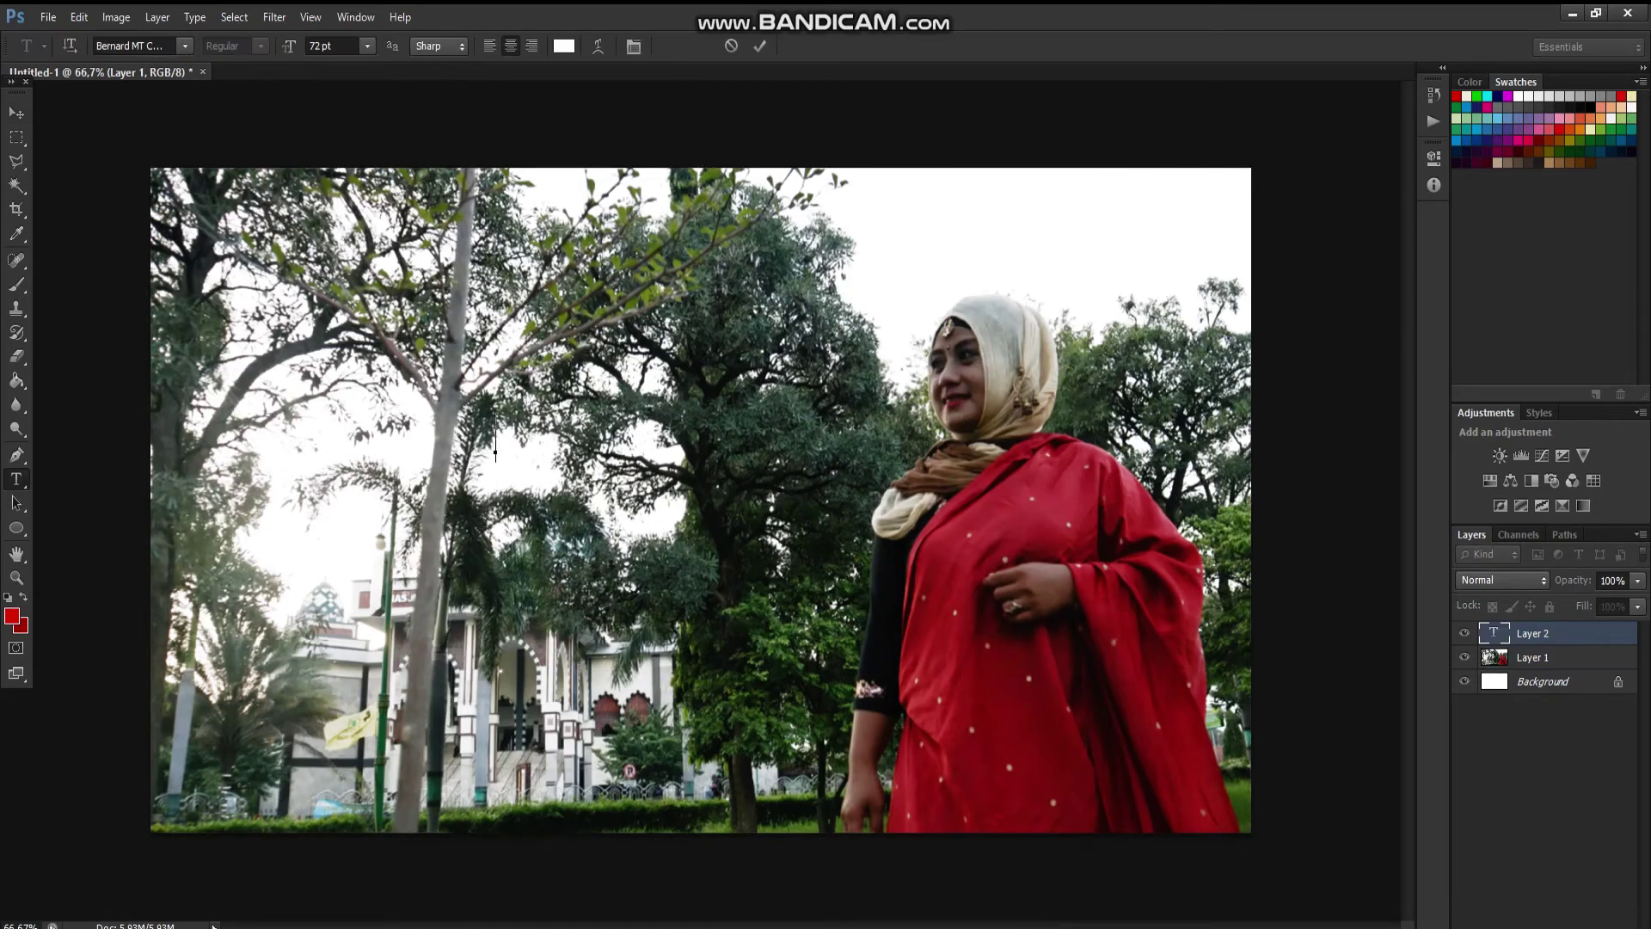
{"action": "type", "text": "I"}
{"action": "type", "text": "katan Cin"}
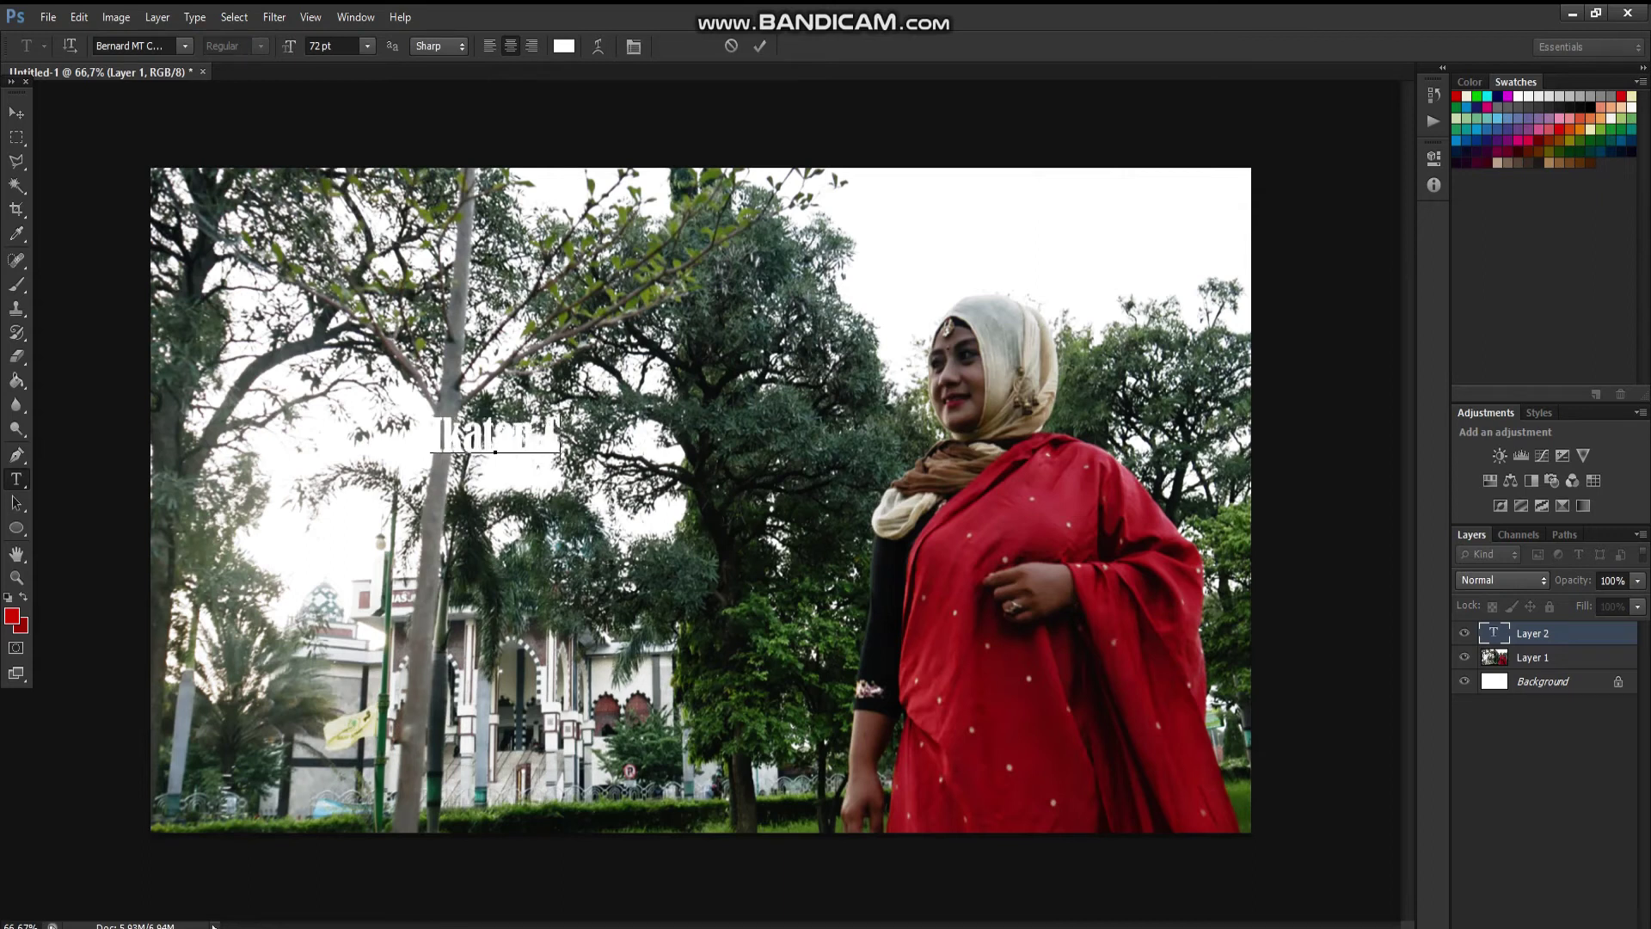
{"action": "type", "text": "ta"}
{"action": "key", "text": "ctrl+Return"}
{"action": "key", "text": "v"}
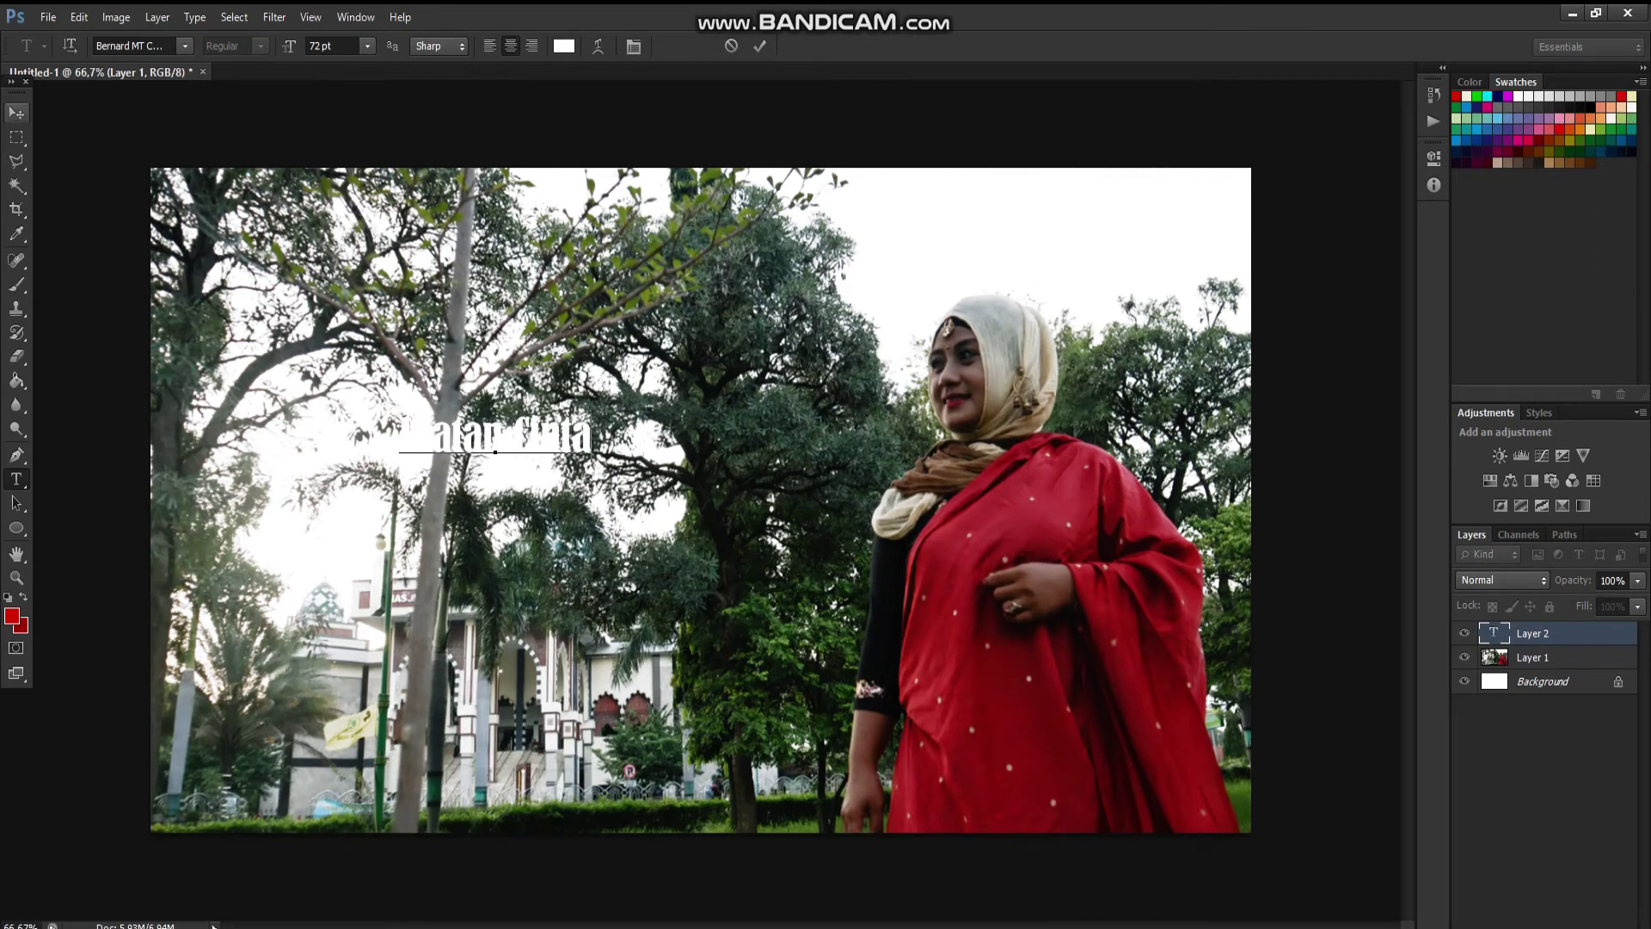
- Enlarge the Ikatan Cinta text to span the photo and place it in the lower half
{"action": "mouse_move", "coordinate": [497, 435]}
{"action": "left_mouse_down"}
{"action": "mouse_move", "coordinate": [363, 339]}
{"action": "mouse_move", "coordinate": [590, 538]}
{"action": "mouse_move", "coordinate": [442, 401]}
{"action": "mouse_move", "coordinate": [340, 366]}
{"action": "left_mouse_up"}
{"action": "key", "text": "ctrl+t"}
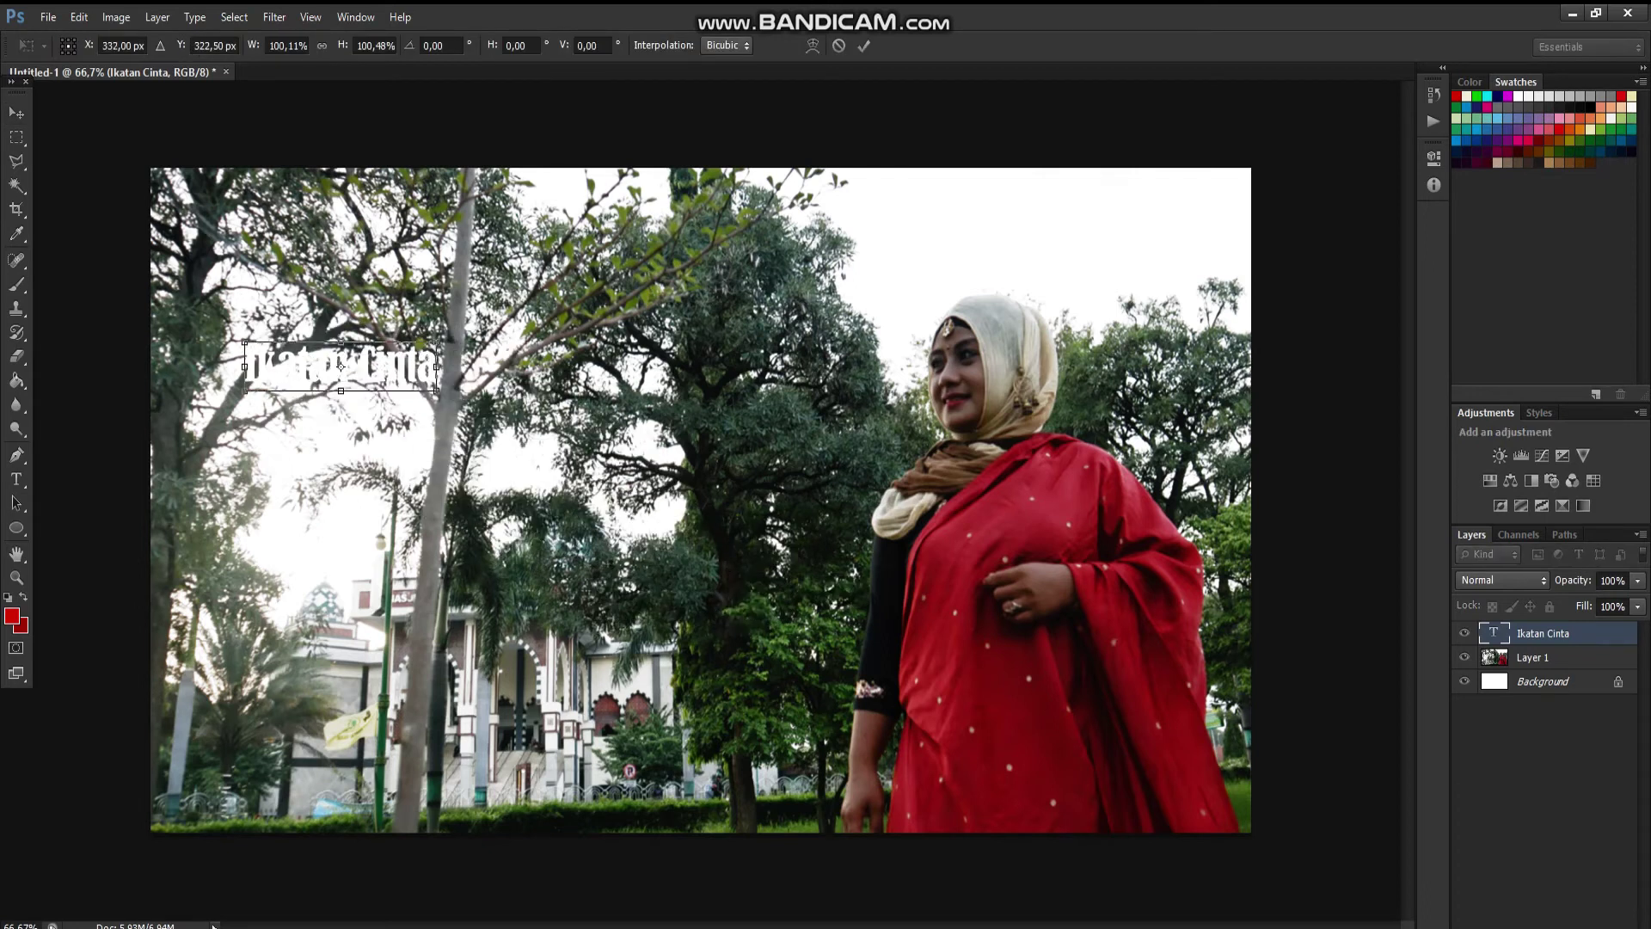
{"action": "left_click_drag", "start_coordinate": [437, 390], "coordinate": [1290, 626]}
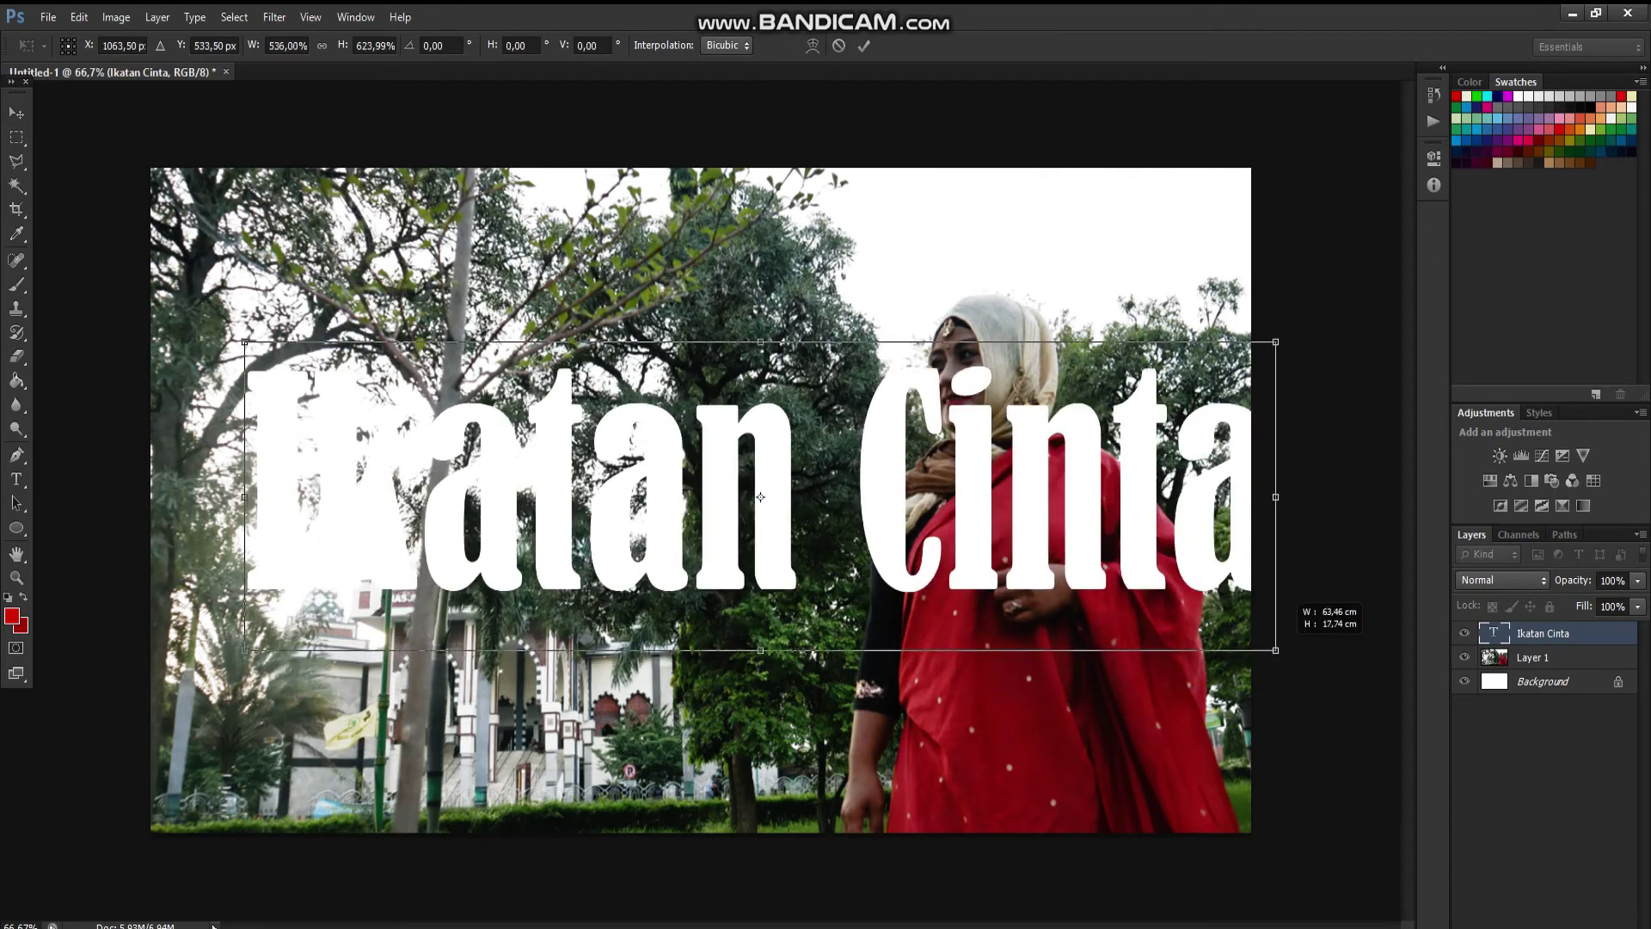
{"action": "left_click_drag", "start_coordinate": [1030, 498], "coordinate": [972, 689]}
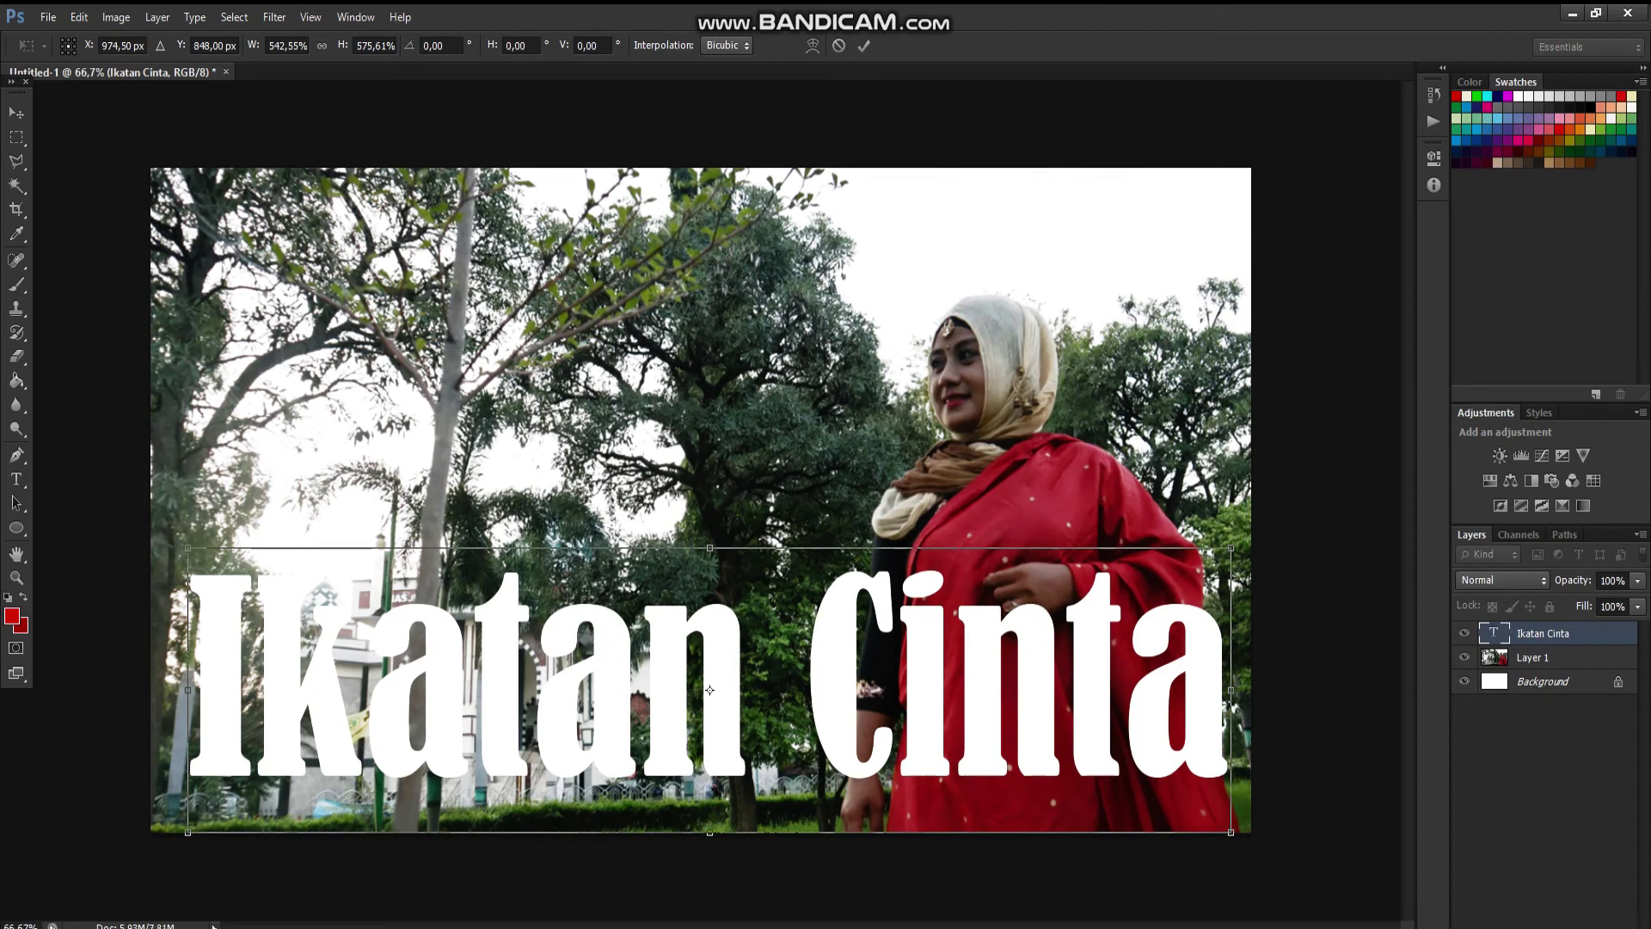
{"action": "key", "text": "Return"}
{"action": "key", "text": "alt+Tab"}
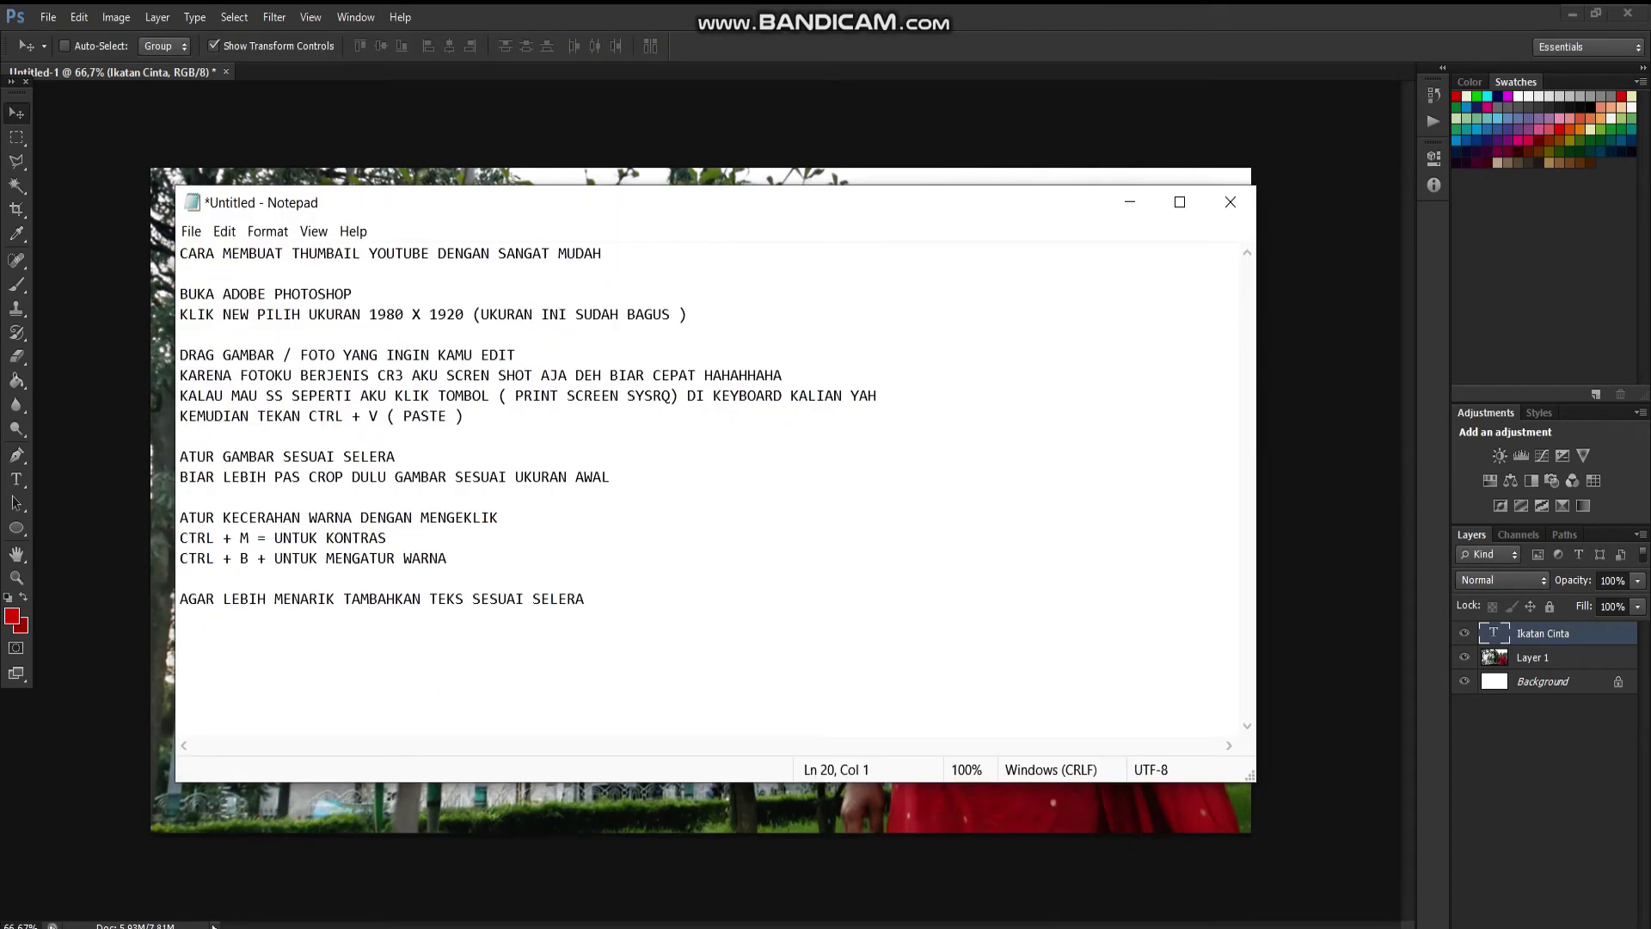
- Add the note 'PILIH FONT SESUAI KEINGINAN' and minimize Notepad
{"action": "type", "text": "pilih"}
{"action": "key", "text": "BackSpace"}
{"action": "key", "text": "BackSpace"}
{"action": "key", "text": "BackSpace"}
{"action": "key", "text": "BackSpace"}
{"action": "type", "text": "PILIH"}
{"action": "type", "text": " FONT SESUAI "}
{"action": "type", "text": "KEINGINAN"}
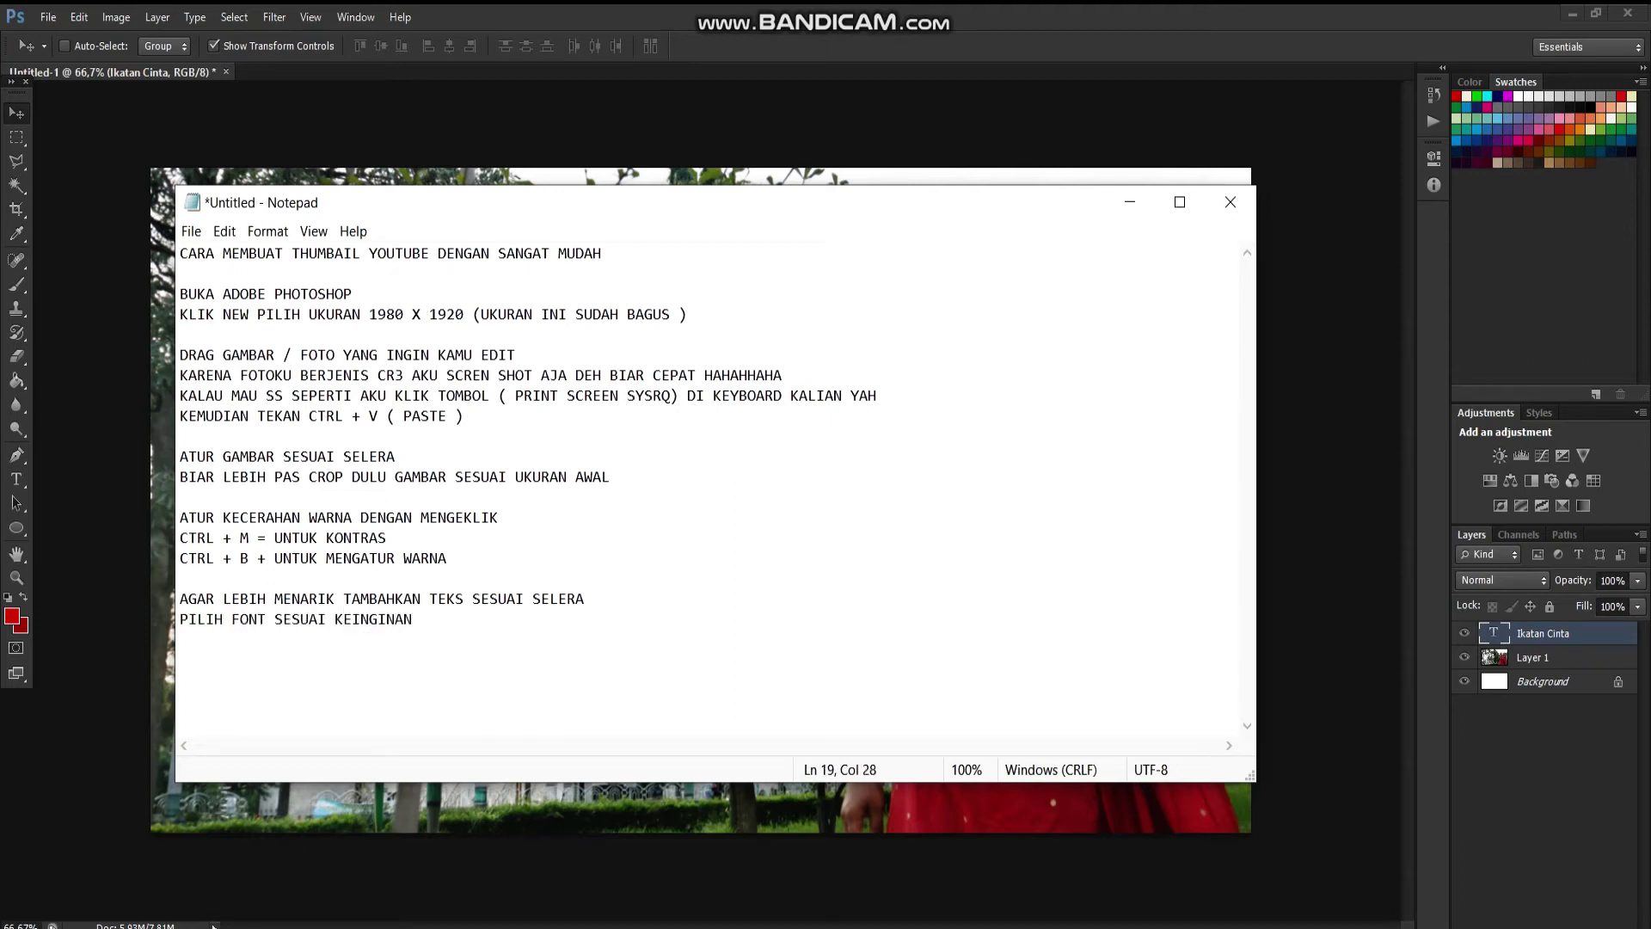
{"action": "key", "text": "Return"}
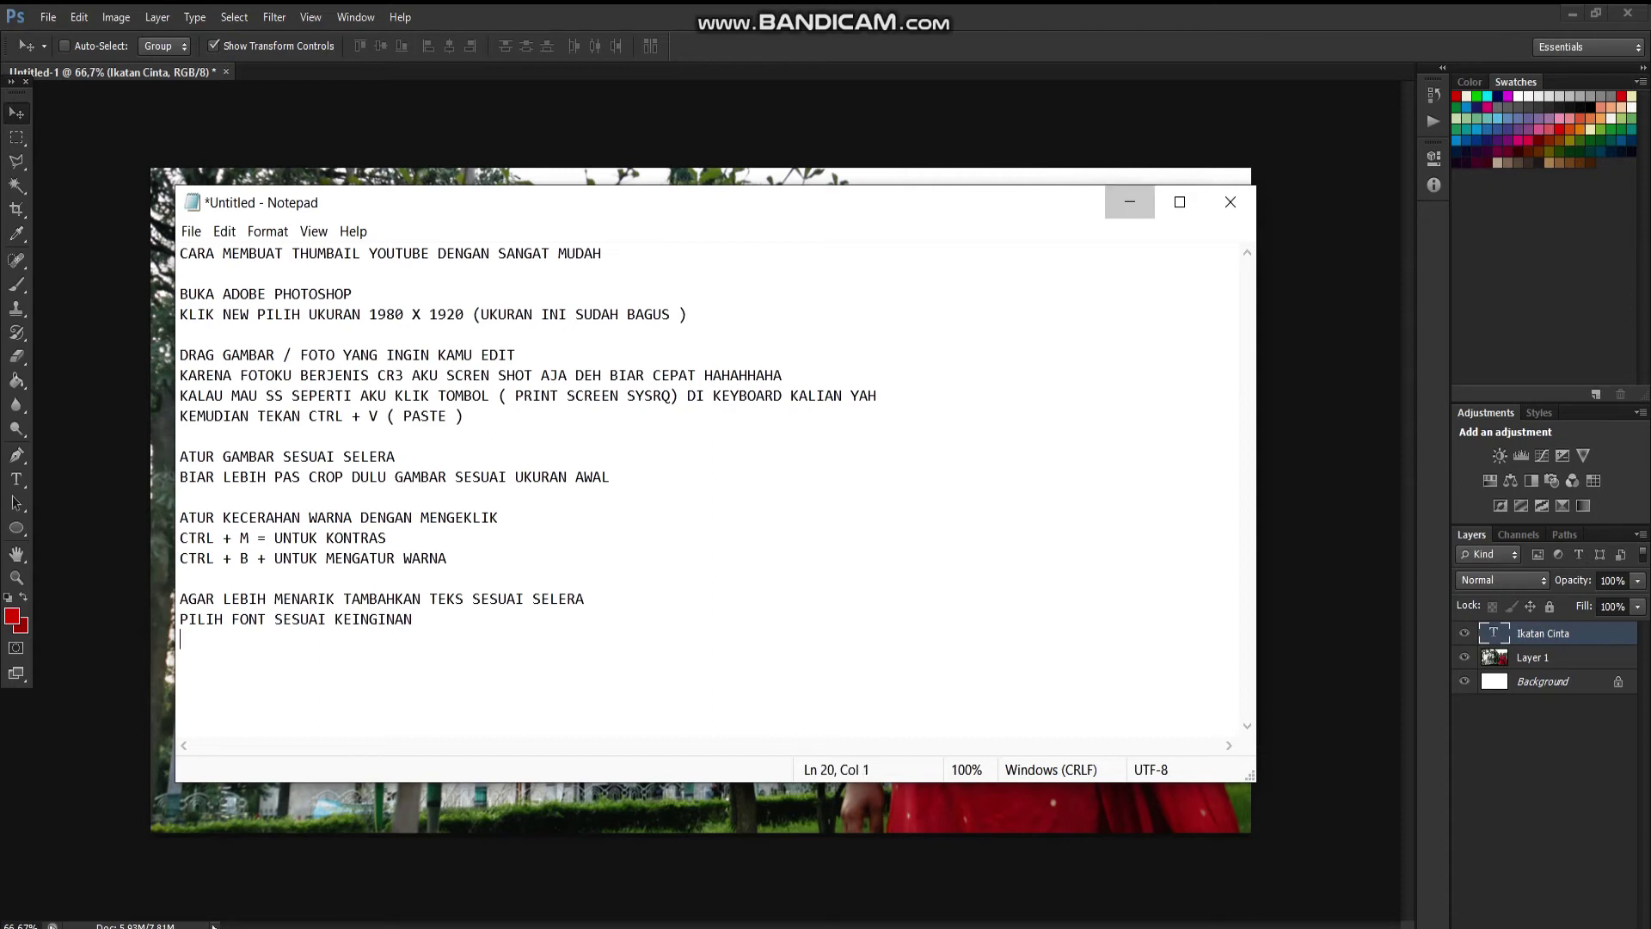
{"action": "left_click", "coordinate": [1130, 202]}
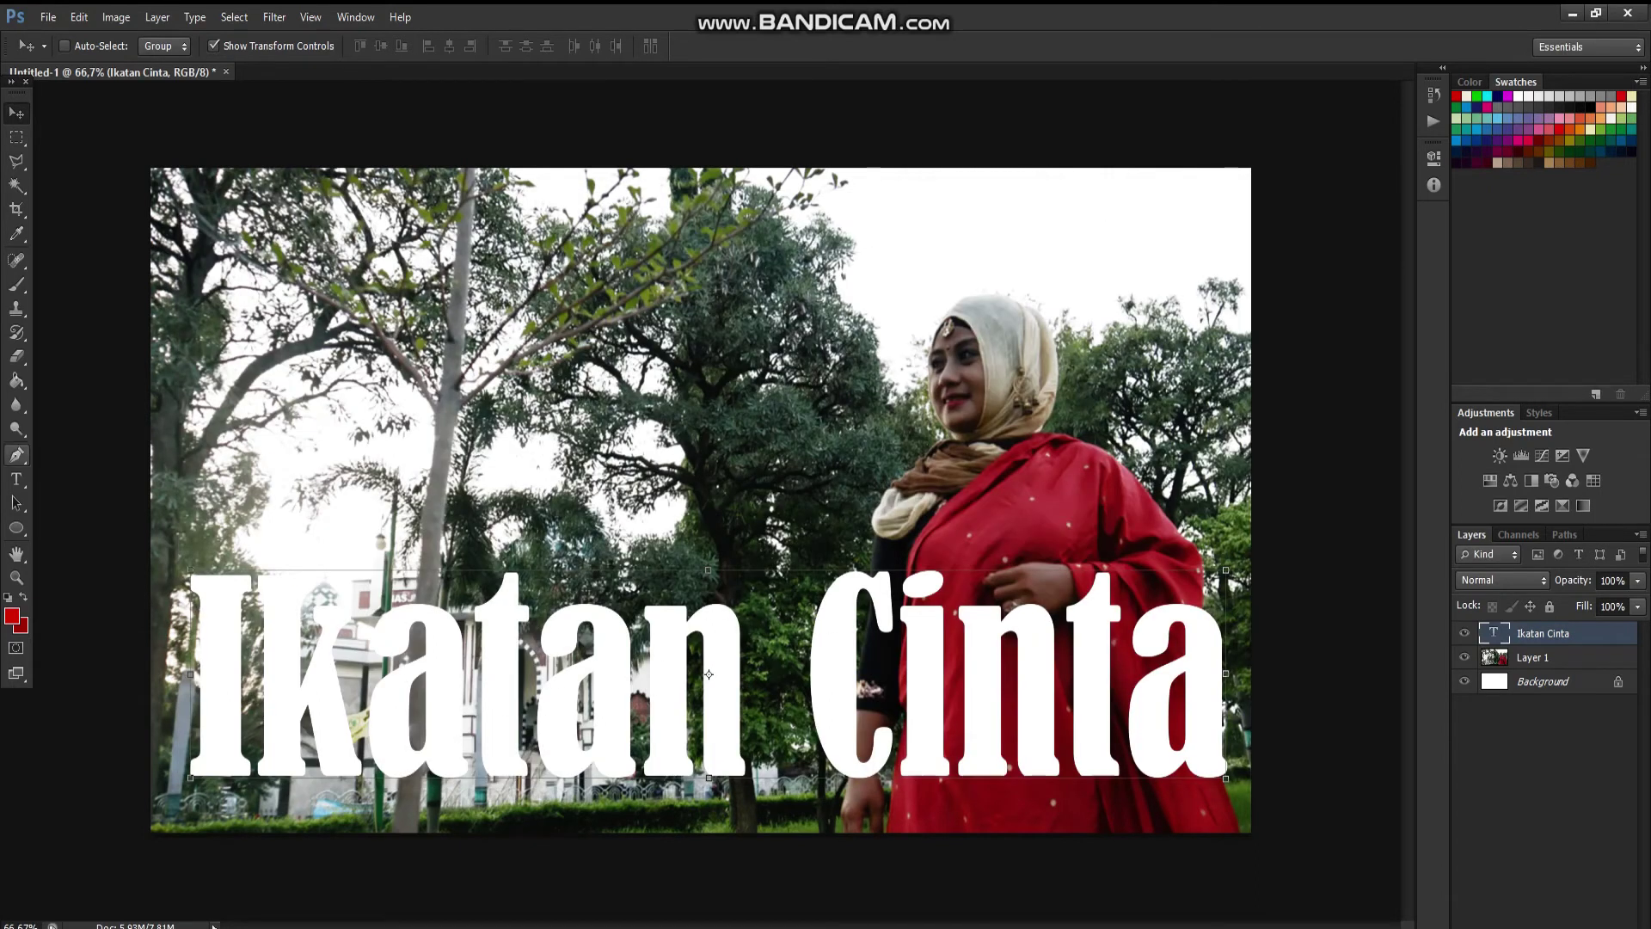
- Reopen the Ikatan Cinta text layer for editing with the Type tool
{"action": "left_click", "coordinate": [16, 479]}
{"action": "mouse_move", "coordinate": [191, 607]}
{"action": "left_mouse_down"}
{"action": "mouse_move", "coordinate": [1251, 620]}
{"action": "mouse_move", "coordinate": [1090, 536]}
{"action": "left_mouse_up"}
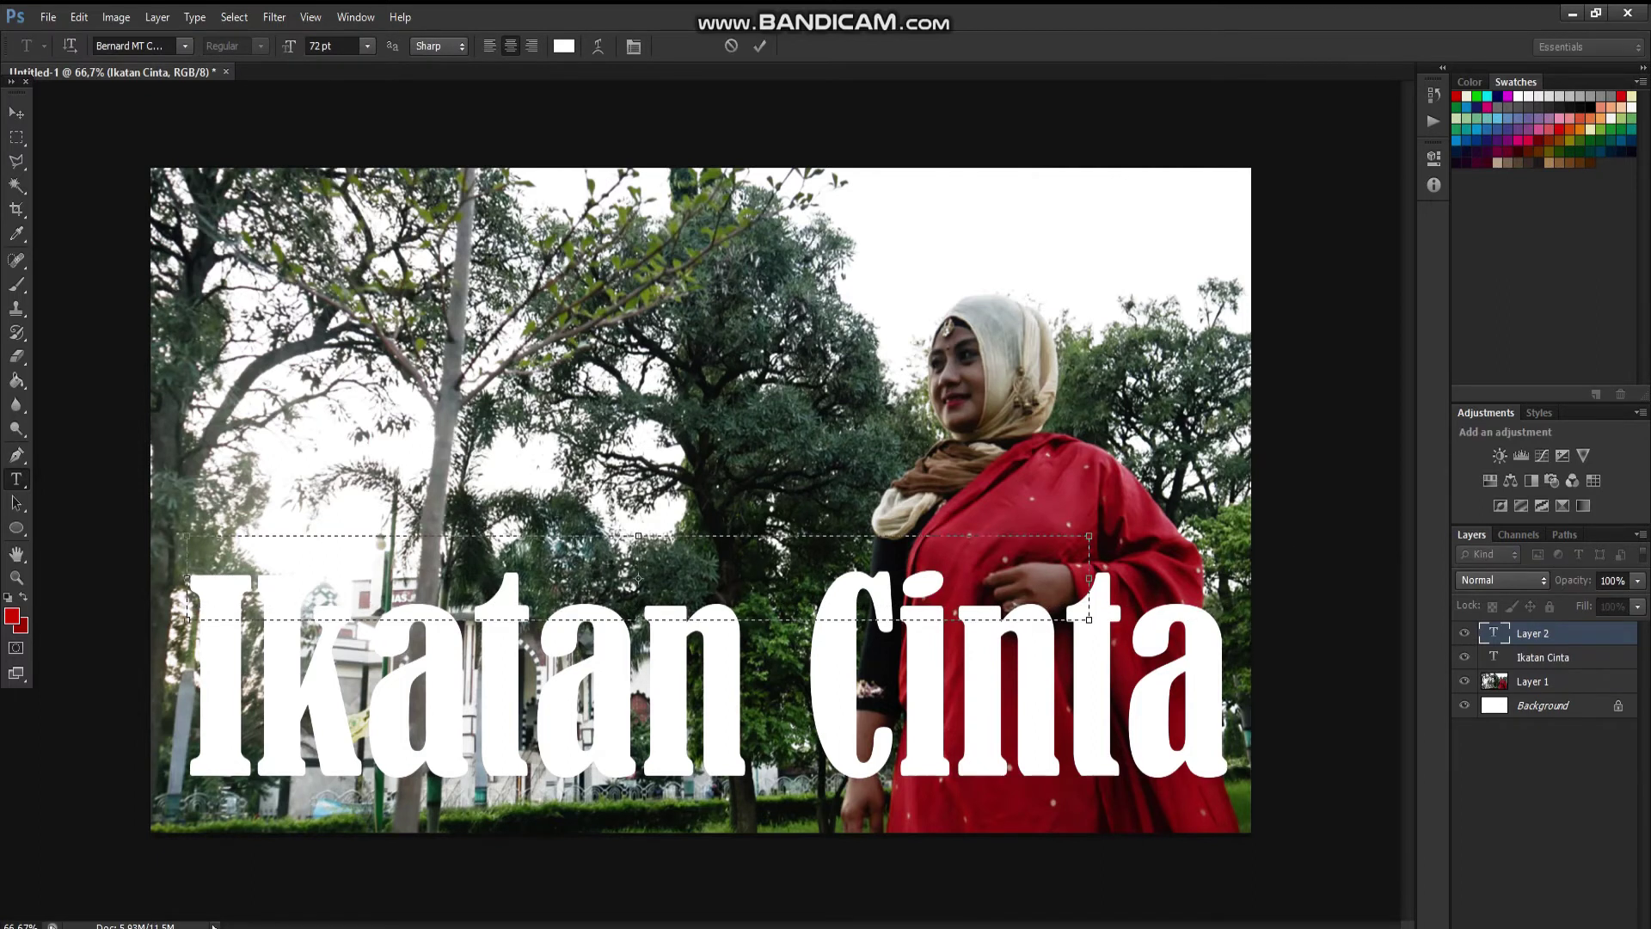
{"action": "left_click", "coordinate": [17, 113]}
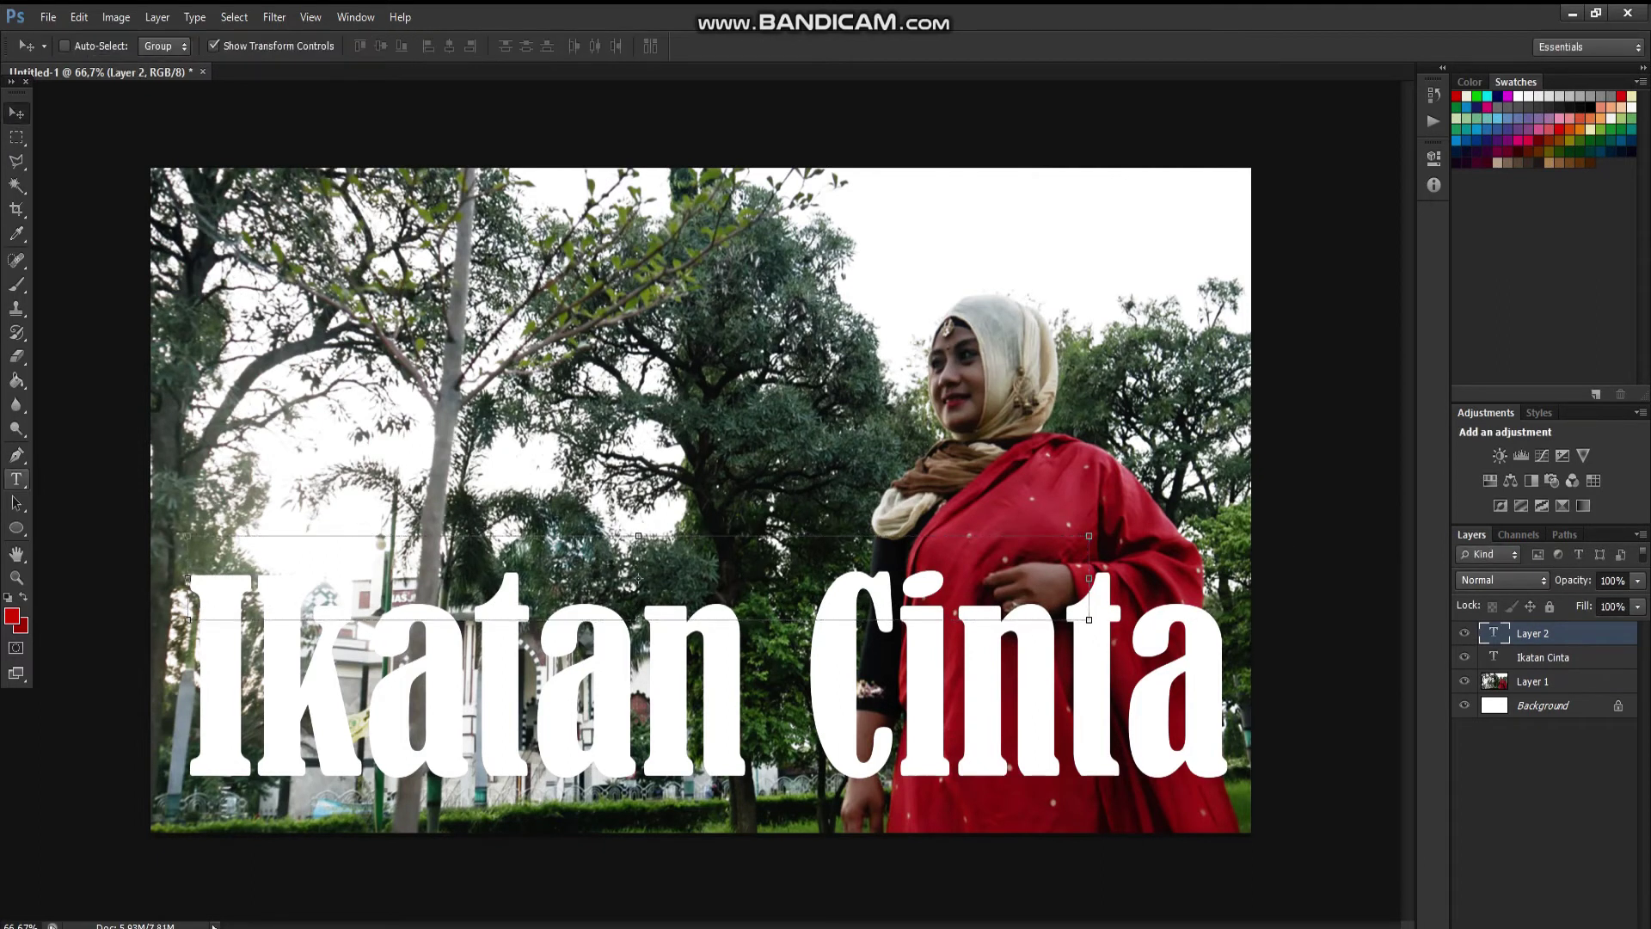
{"action": "left_click", "coordinate": [16, 479]}
{"action": "left_click", "coordinate": [250, 688]}
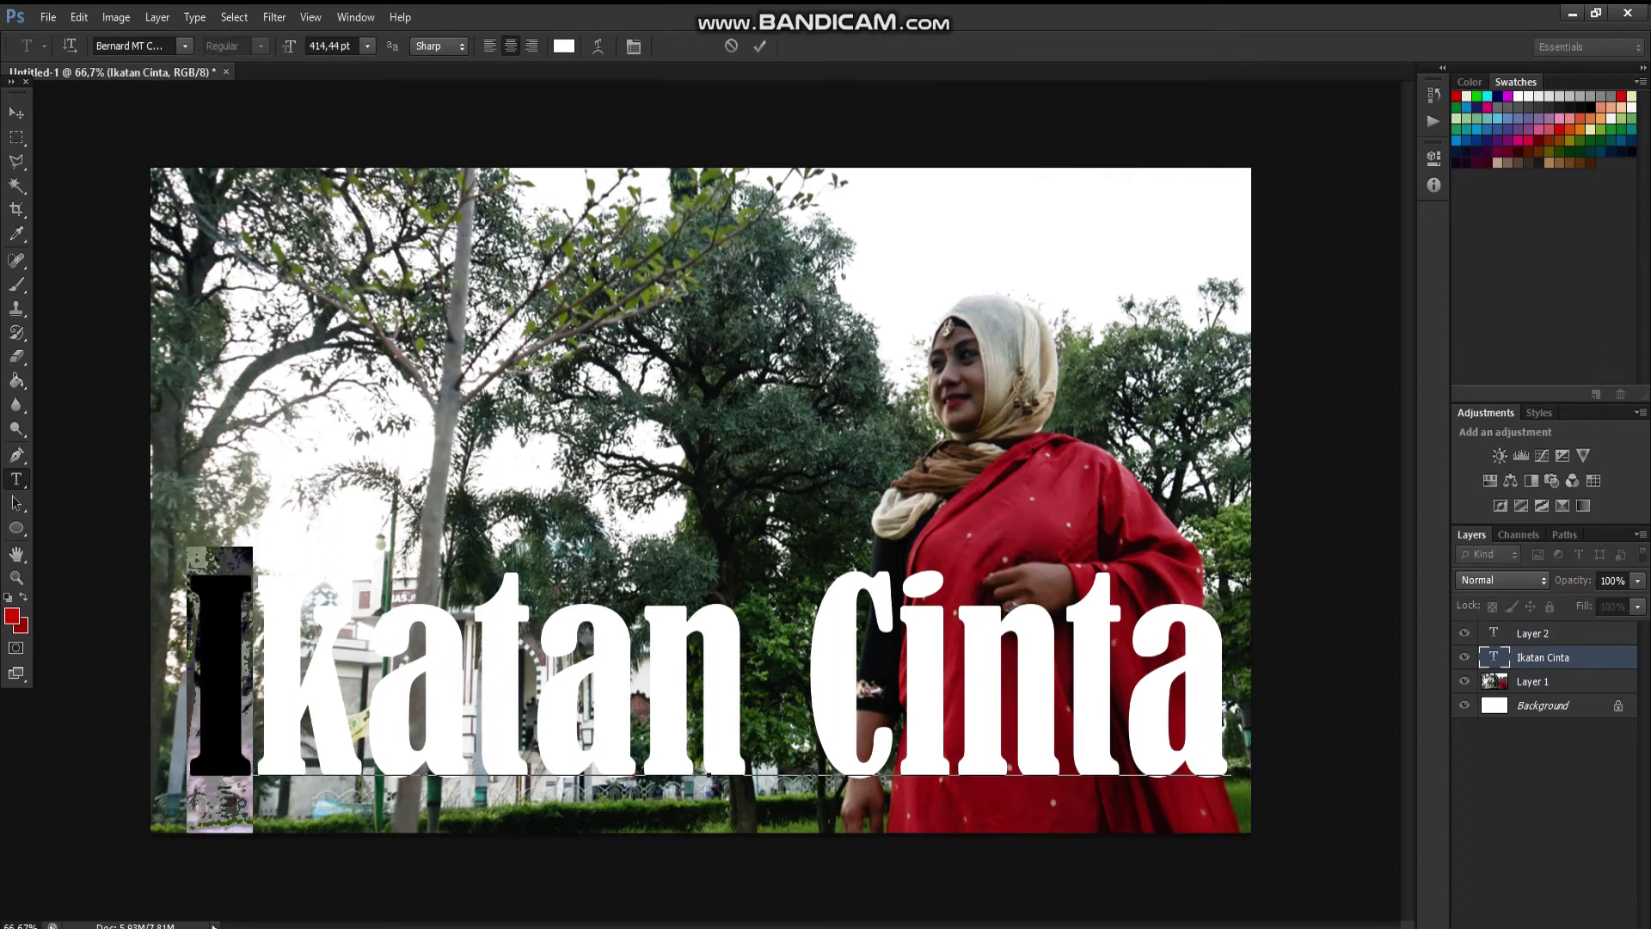
- Select the Ikatan Cinta text and try Algerian, Baskerville Old Face and Britannic Bold fonts
{"action": "left_click_drag", "start_coordinate": [188, 688], "coordinate": [1228, 705]}
{"action": "left_click", "coordinate": [184, 46]}
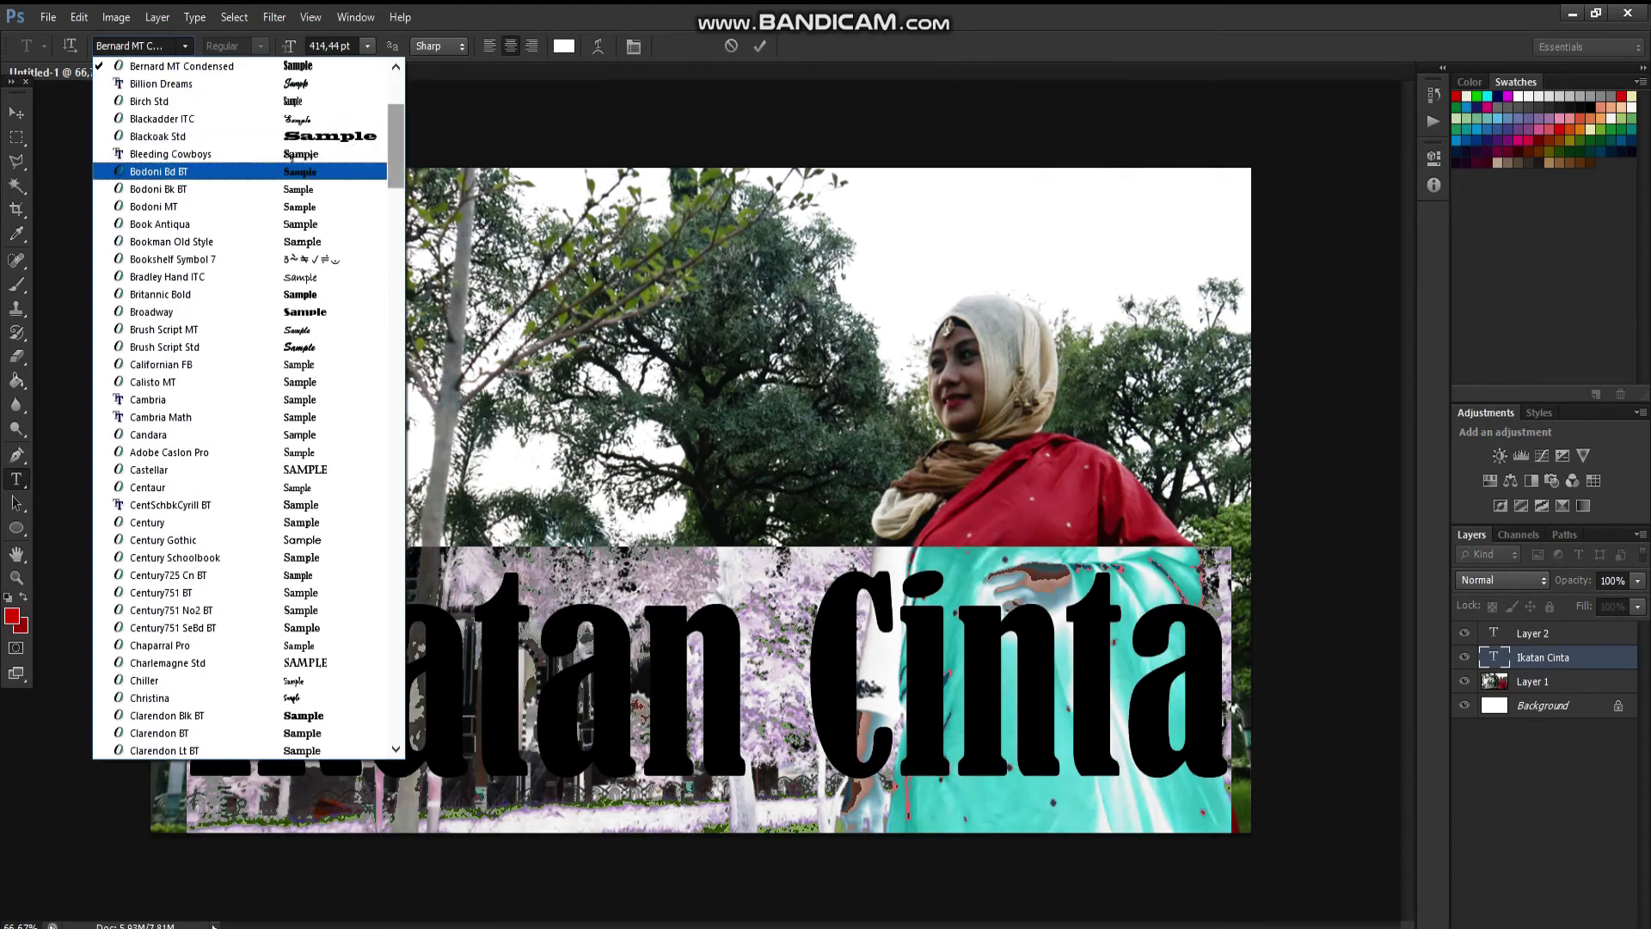
{"action": "scroll", "coordinate": [291, 156], "scroll_direction": "up", "scroll_amount": 5}
{"action": "left_click", "coordinate": [155, 120]}
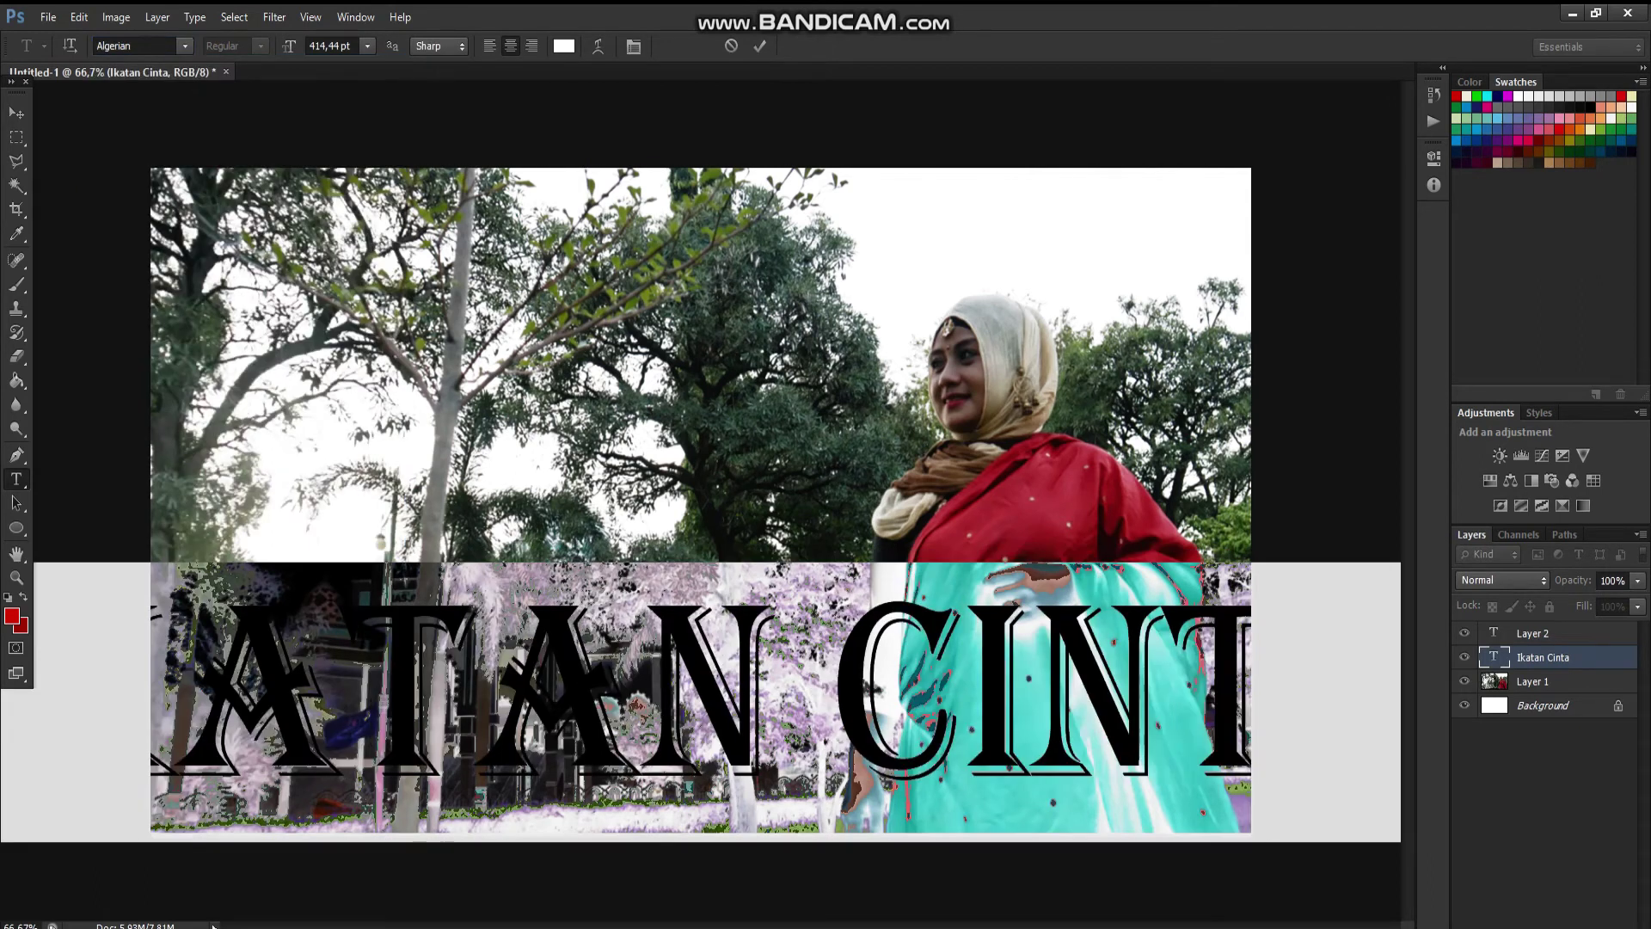
{"action": "left_click", "coordinate": [184, 45]}
{"action": "left_click", "coordinate": [129, 181]}
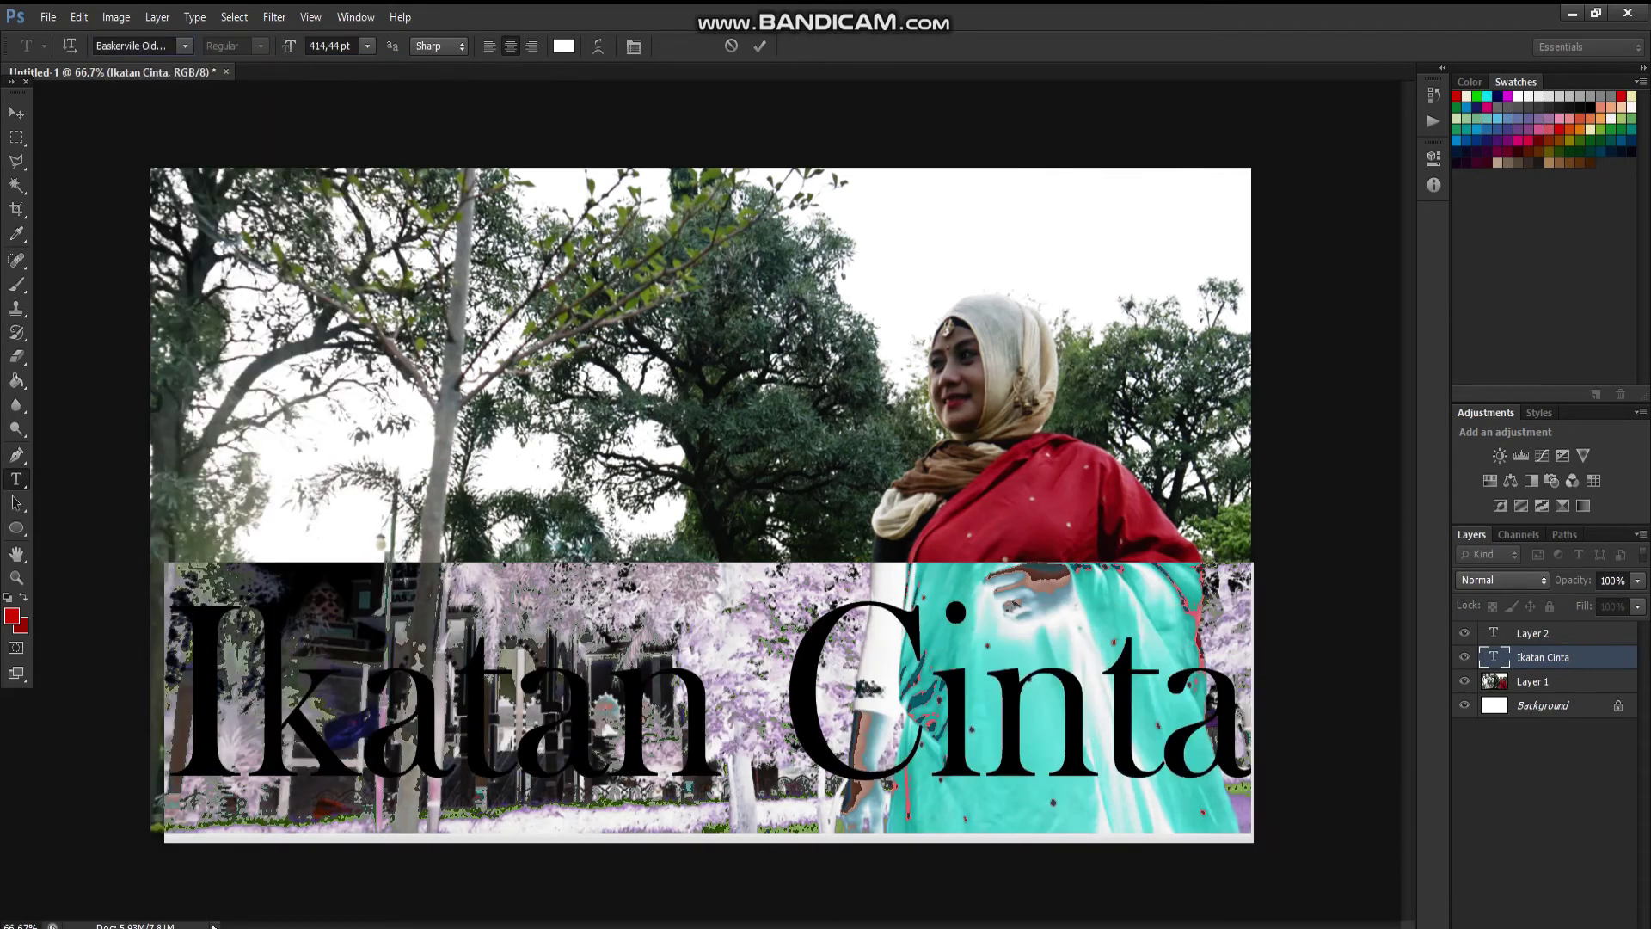
{"action": "left_click", "coordinate": [184, 45]}
{"action": "left_click", "coordinate": [129, 382]}
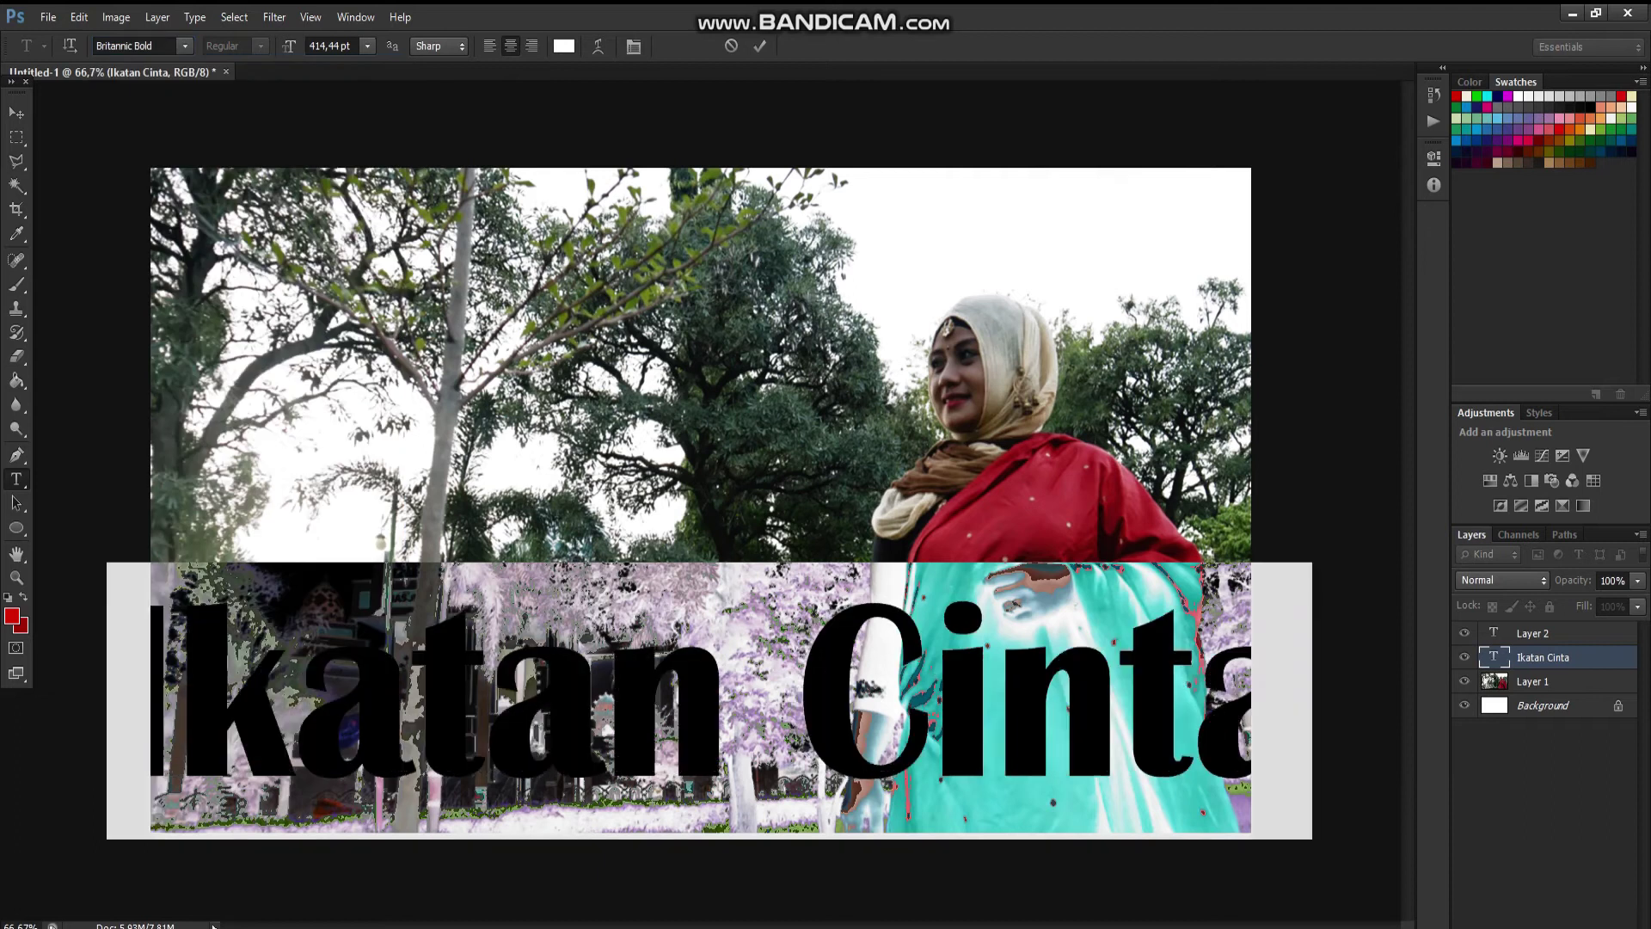
- Try Amalfi Coast, then set the title to the Margenta script font and commit
{"action": "left_click", "coordinate": [184, 46]}
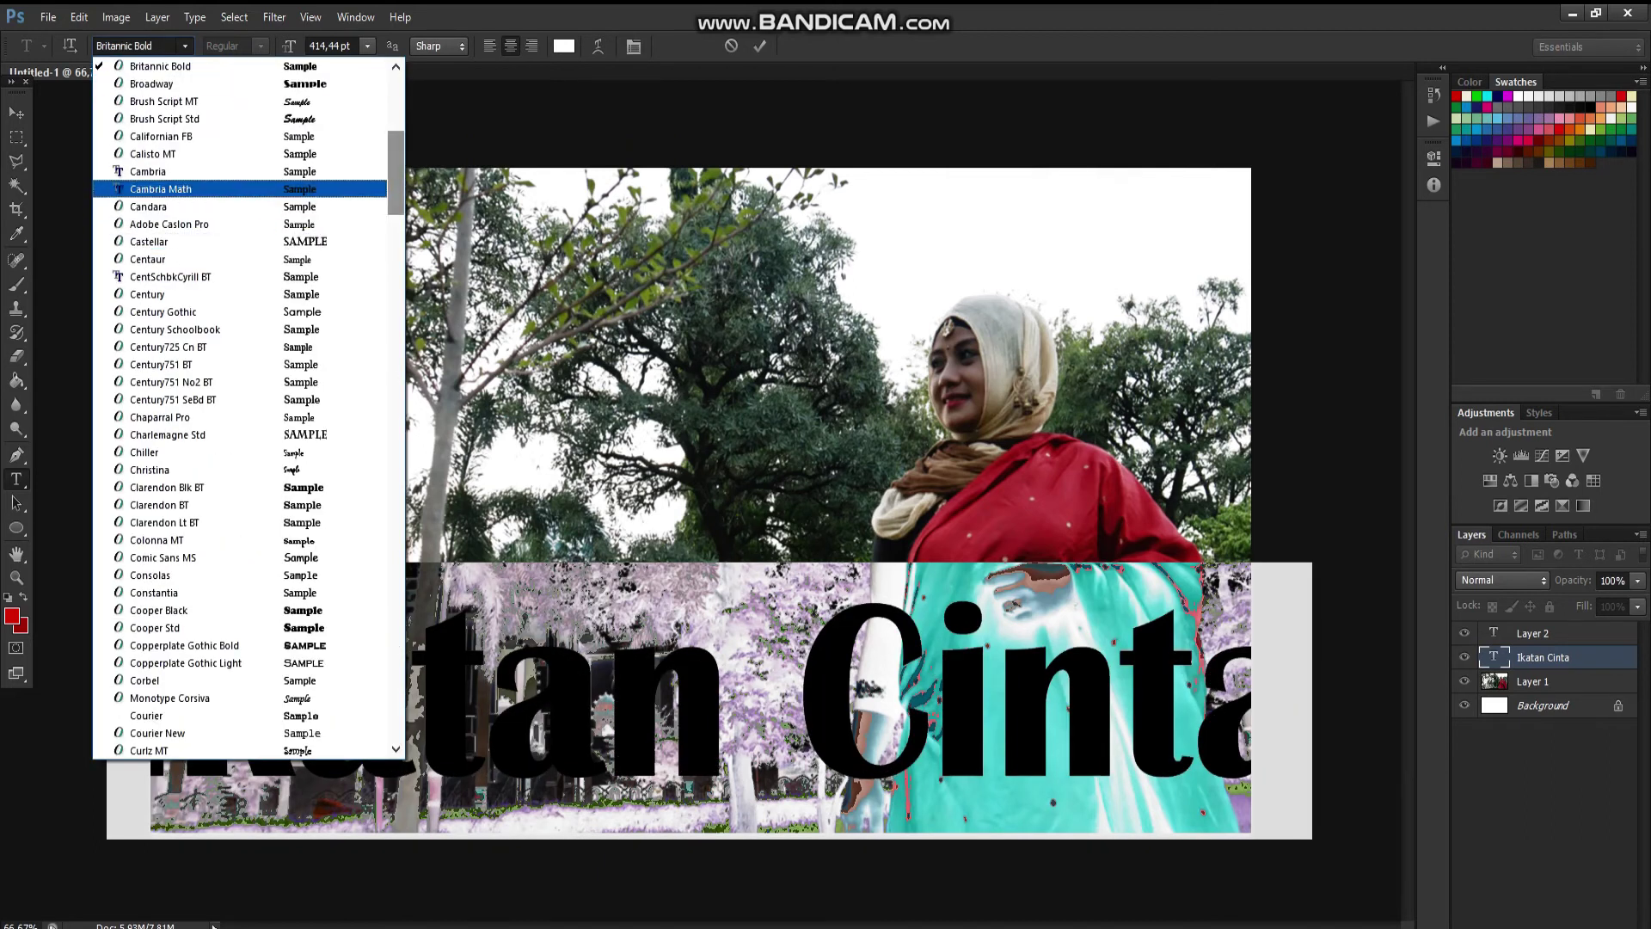
{"action": "scroll", "coordinate": [290, 382], "scroll_direction": "up", "scroll_amount": 5}
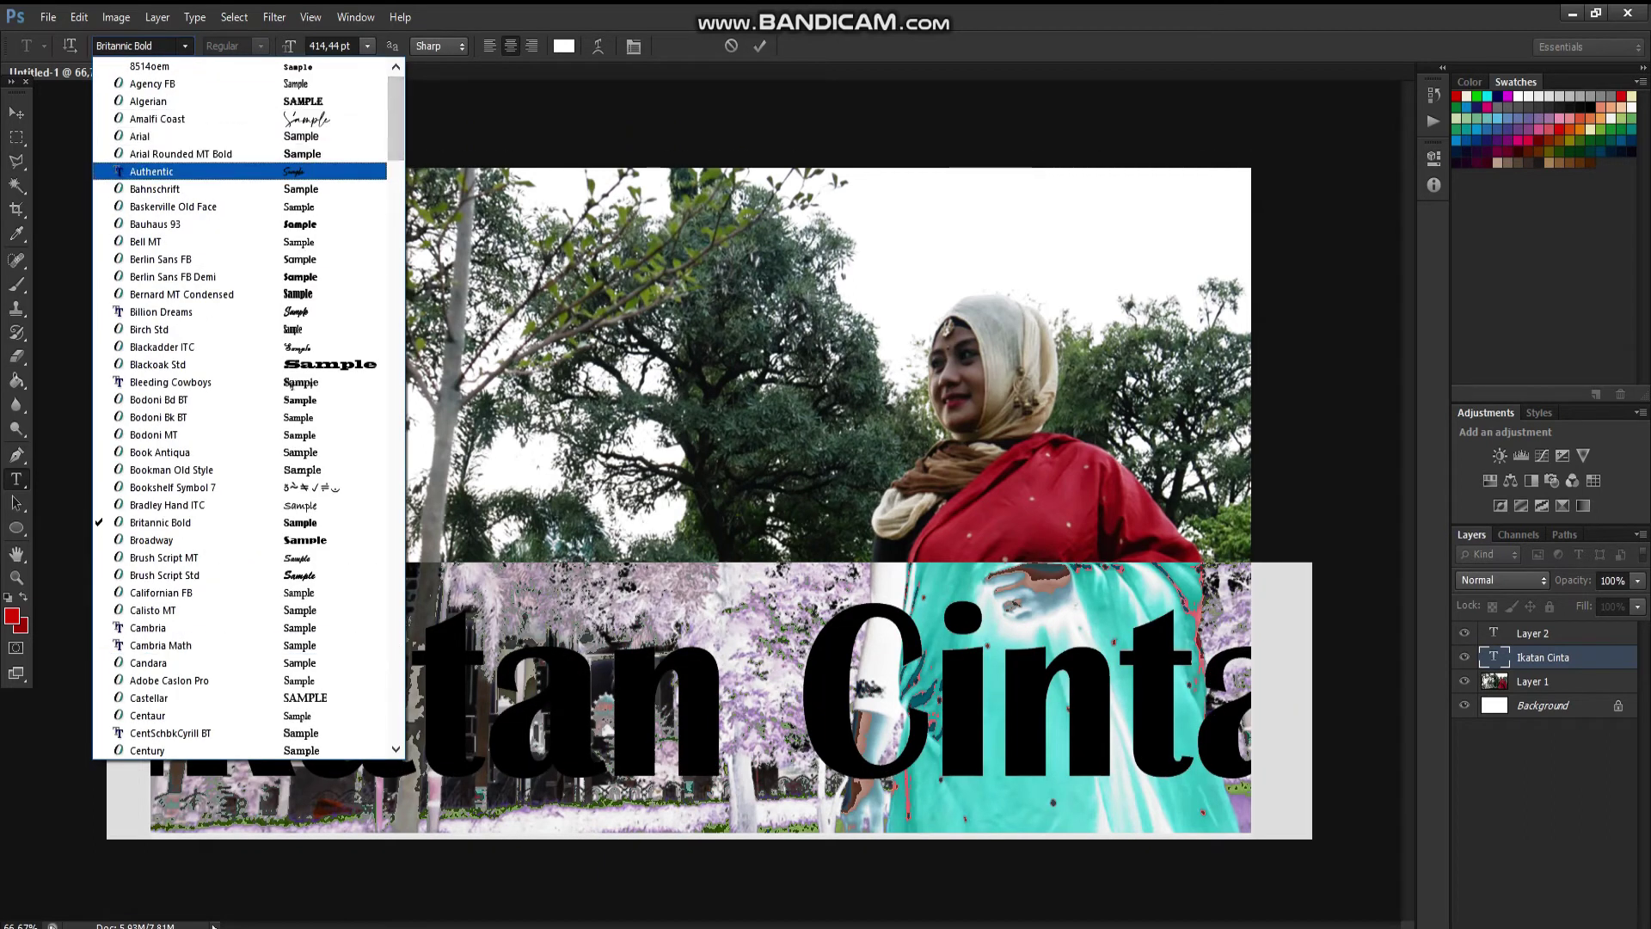
{"action": "left_click", "coordinate": [158, 119]}
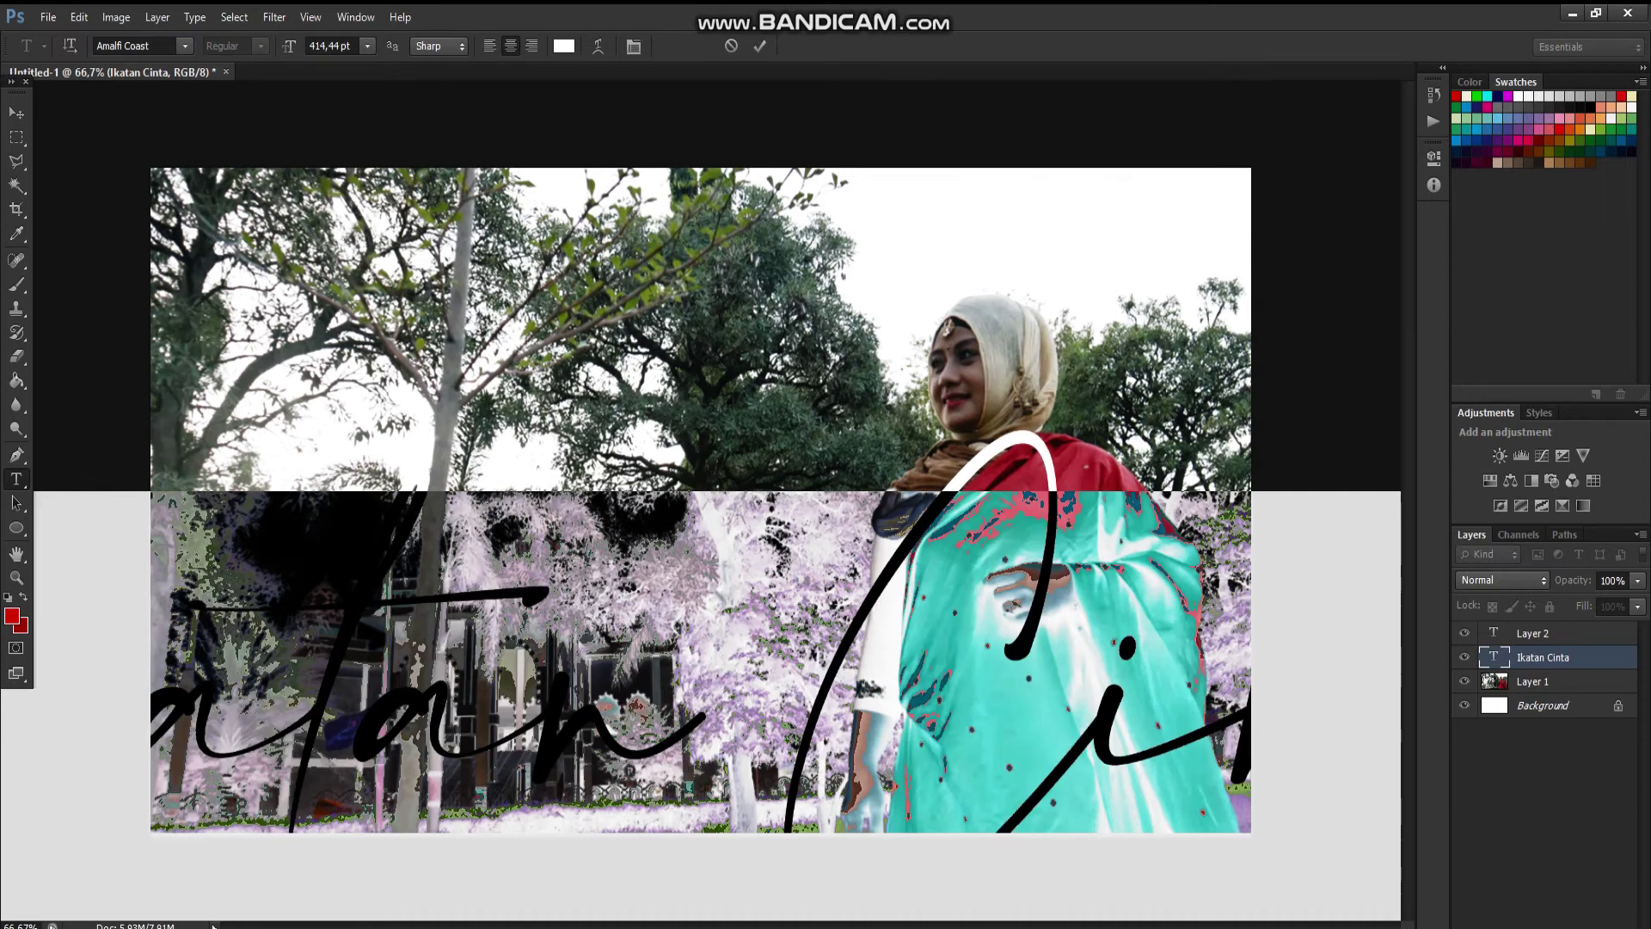
{"action": "left_click", "coordinate": [184, 46]}
{"action": "scroll", "coordinate": [289, 330], "scroll_direction": "up", "scroll_amount": 3}
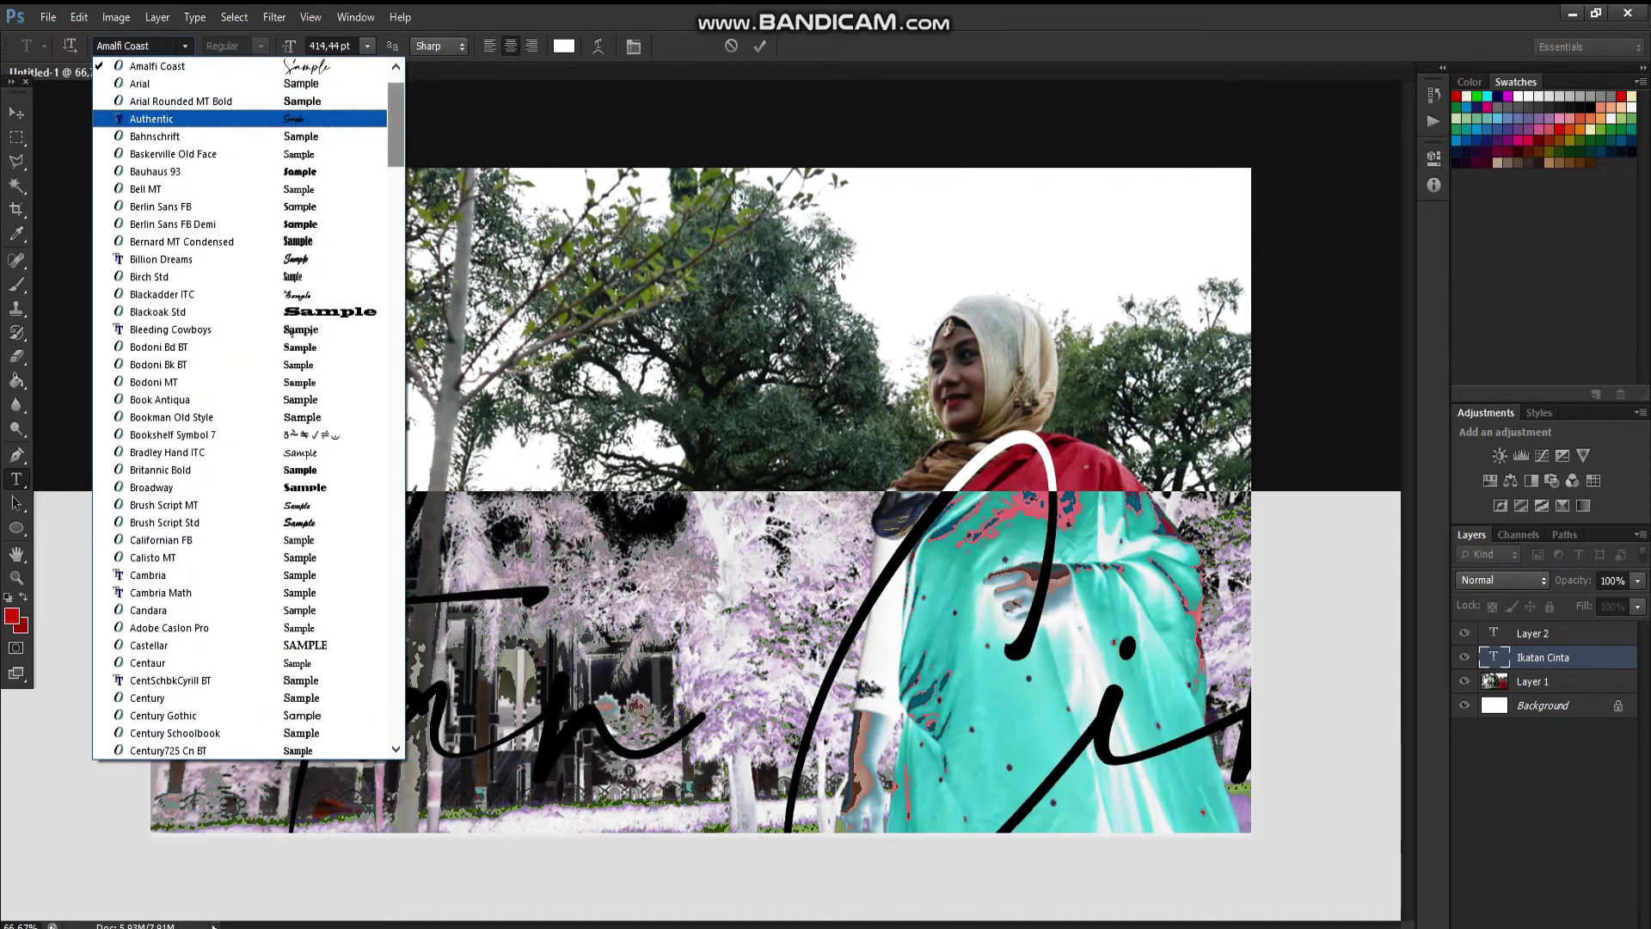
{"action": "mouse_move", "coordinate": [395, 125]}
{"action": "left_mouse_down"}
{"action": "mouse_move", "coordinate": [395, 435]}
{"action": "mouse_move", "coordinate": [395, 404]}
{"action": "left_mouse_up"}
{"action": "left_click", "coordinate": [155, 470]}
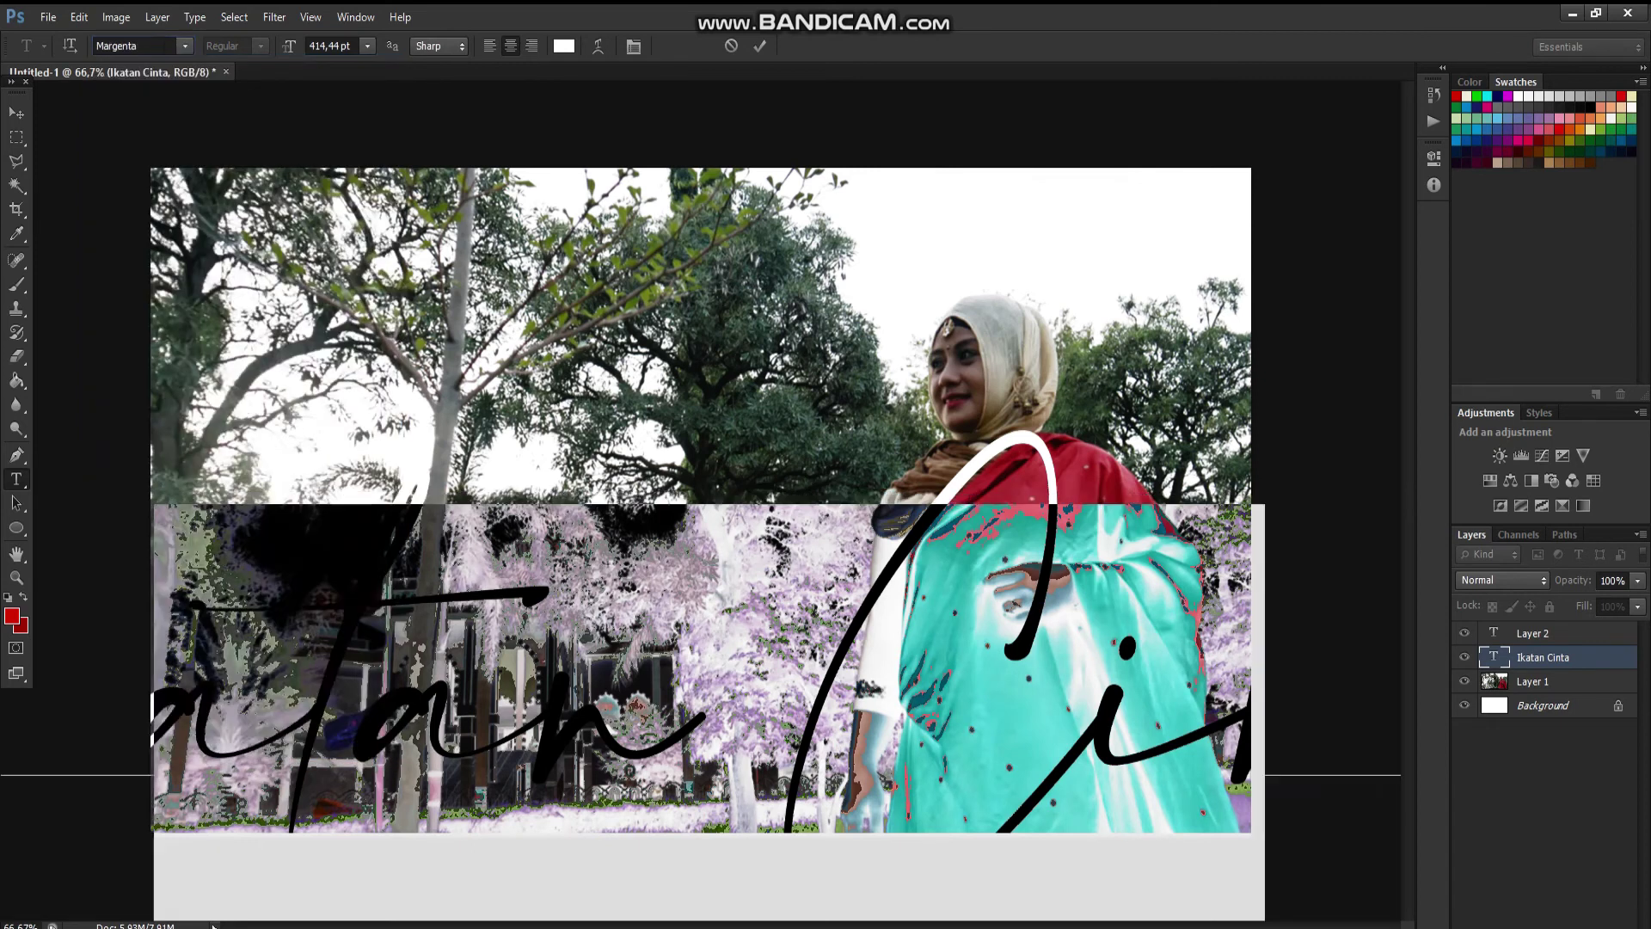
{"action": "key", "text": "ctrl+Return"}
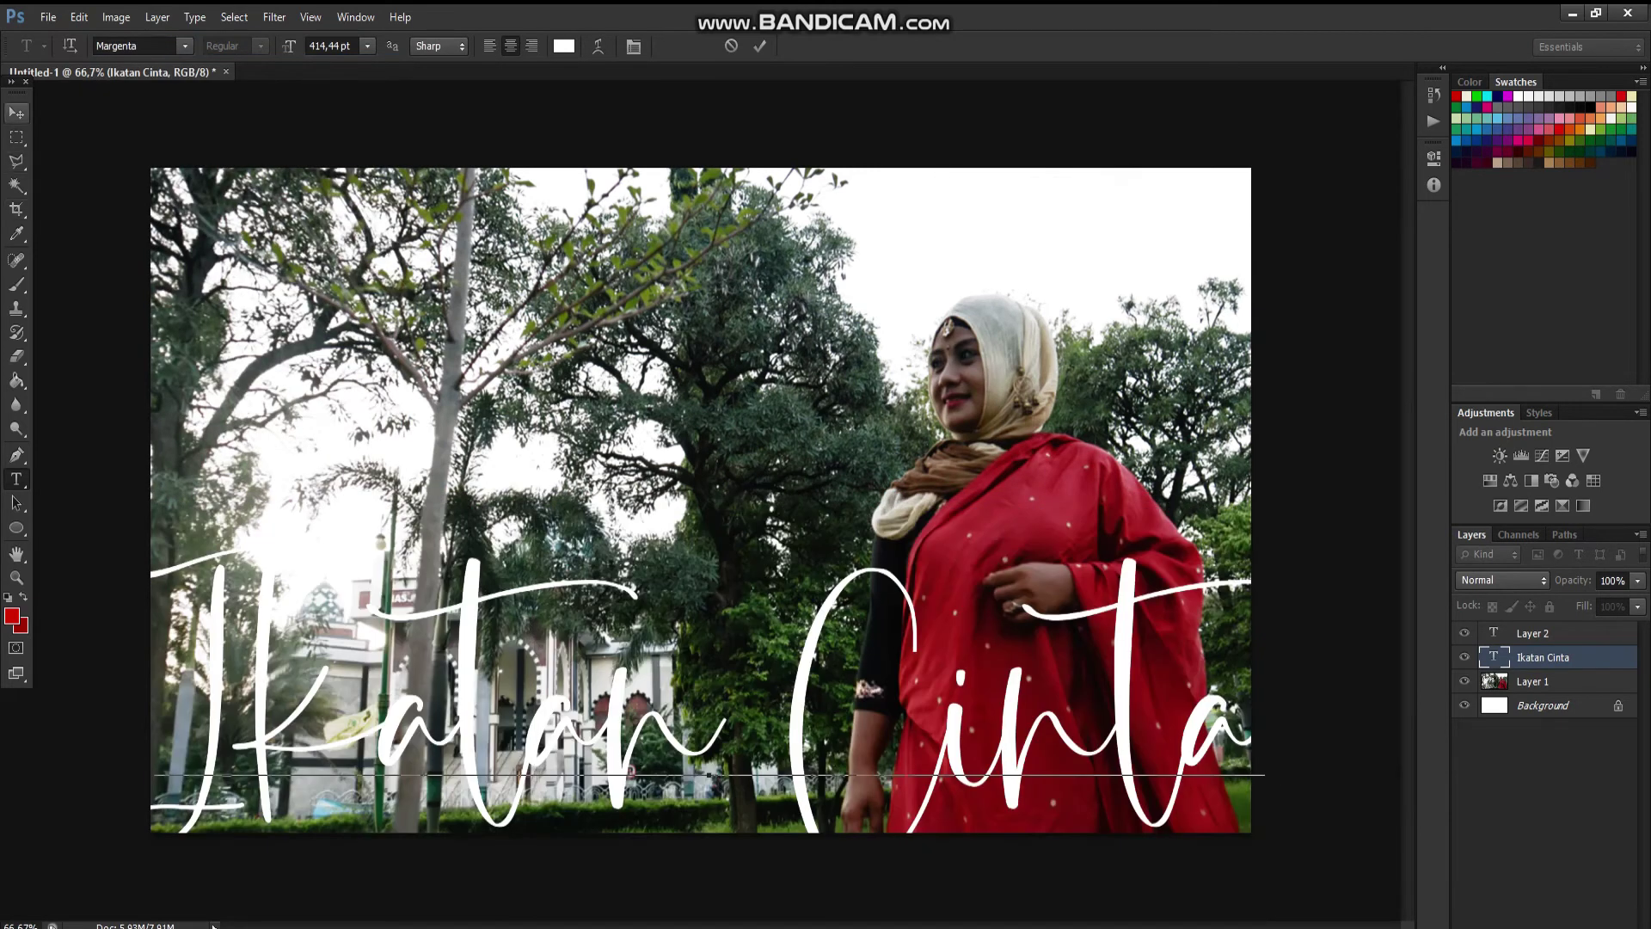
- Scale the Margenta title to about 86% by 77% and reposition it across the lower photo
{"action": "left_click", "coordinate": [17, 113]}
{"action": "left_click_drag", "start_coordinate": [710, 546], "coordinate": [771, 506]}
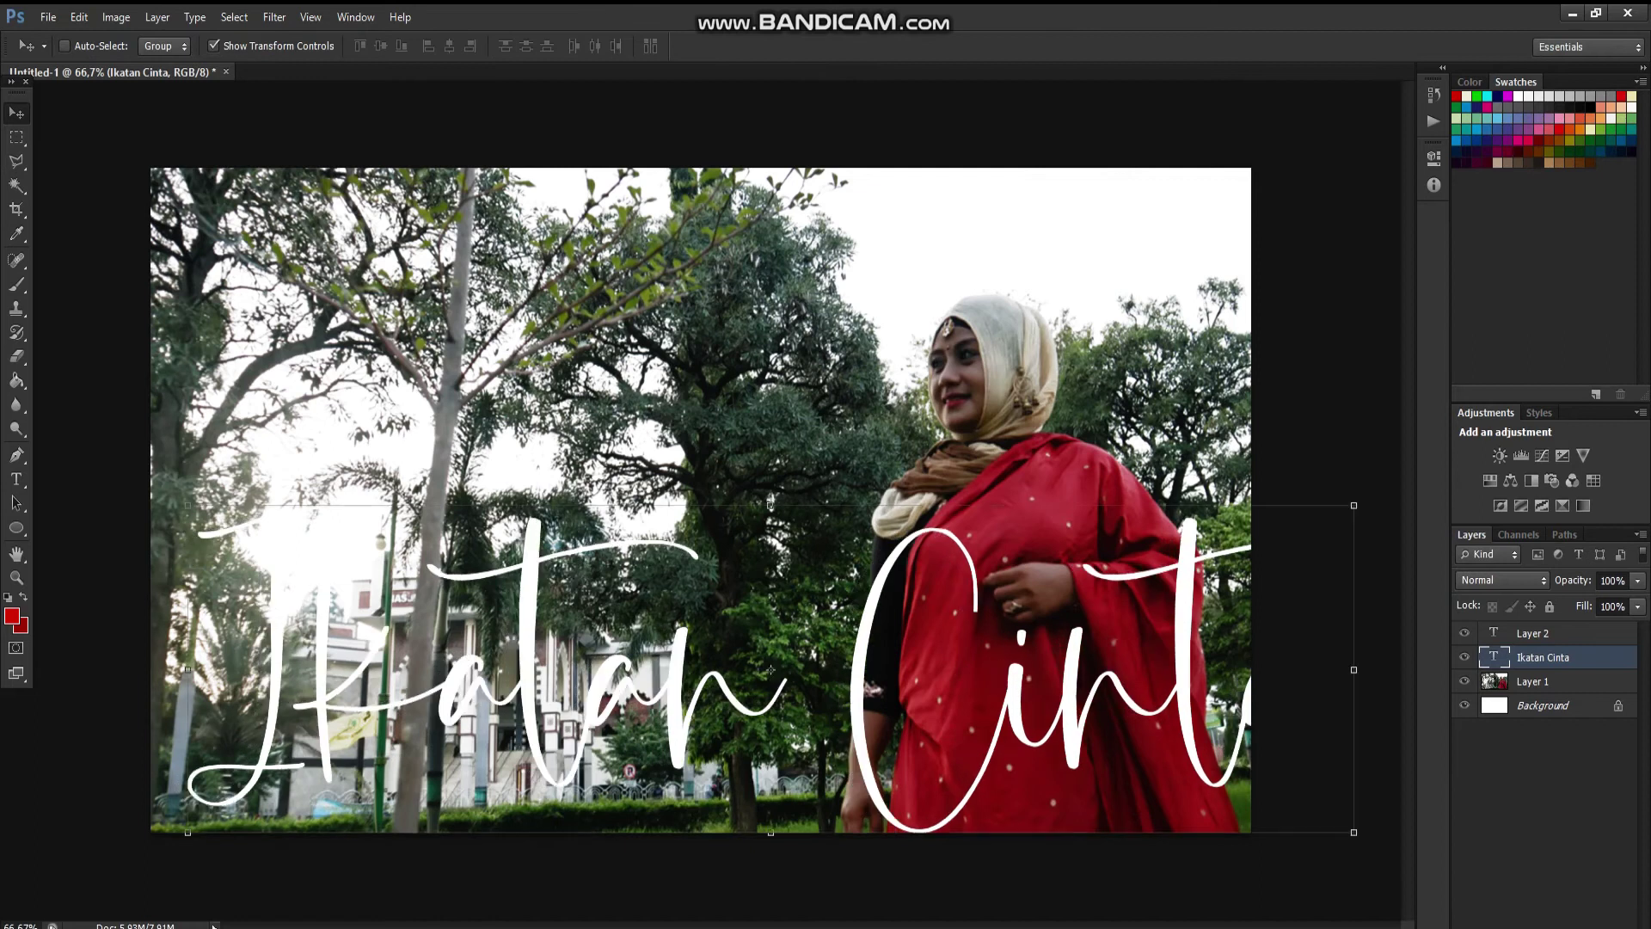
{"action": "left_click_drag", "start_coordinate": [1355, 550], "coordinate": [1223, 550]}
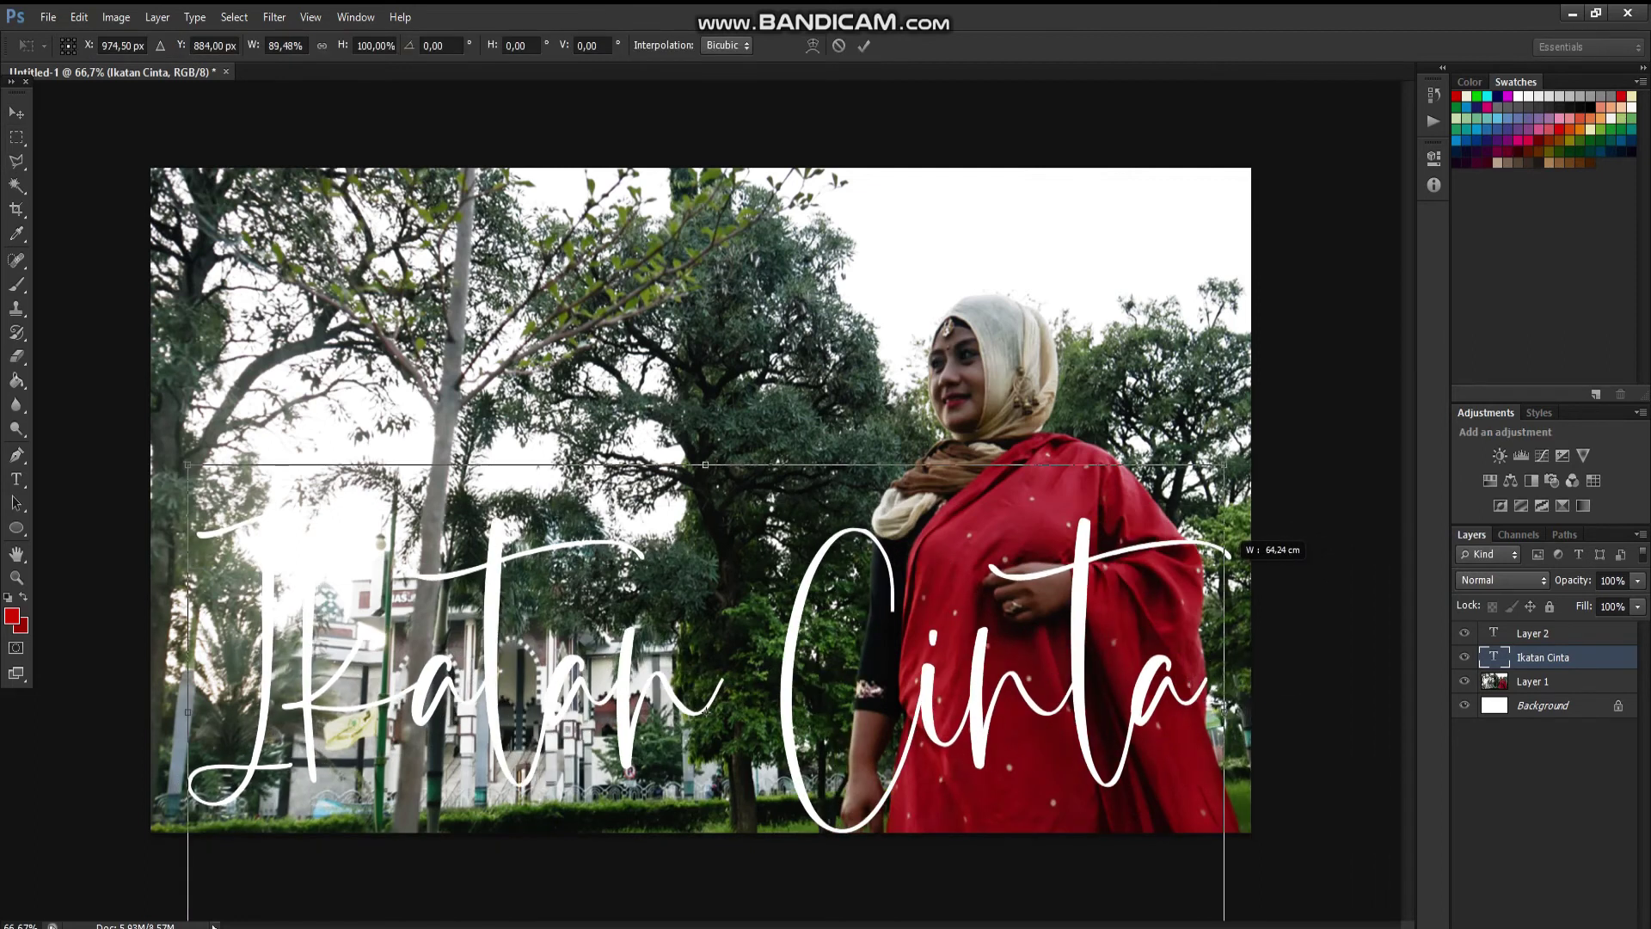
{"action": "left_click_drag", "start_coordinate": [1222, 464], "coordinate": [1185, 578]}
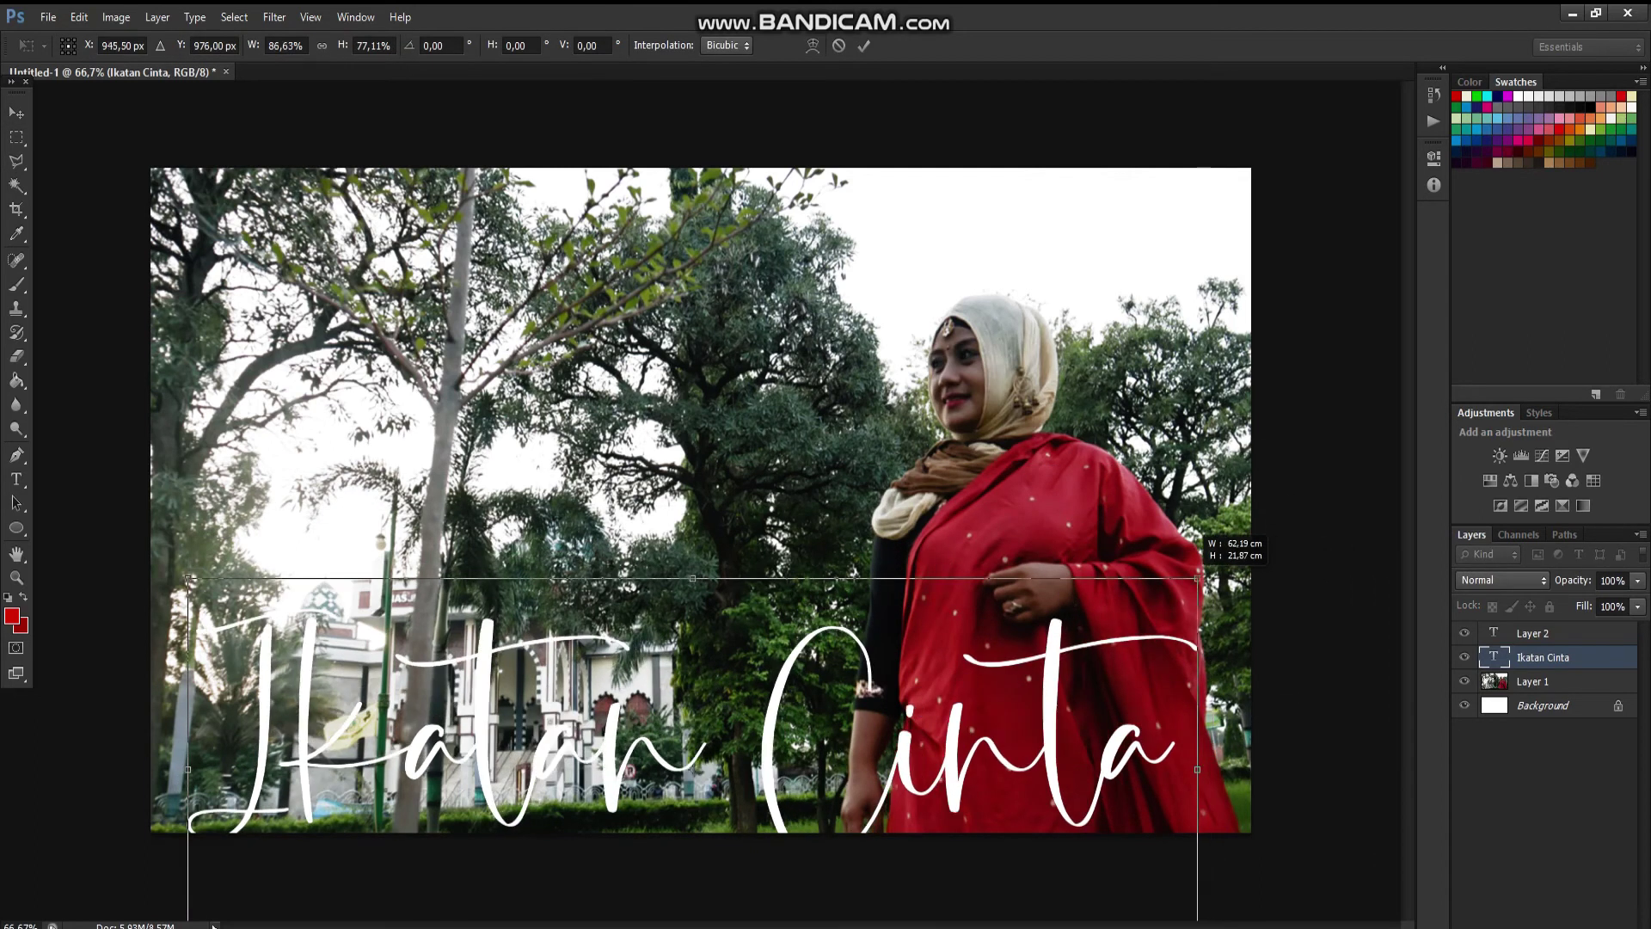
{"action": "left_click_drag", "start_coordinate": [1094, 714], "coordinate": [1107, 658]}
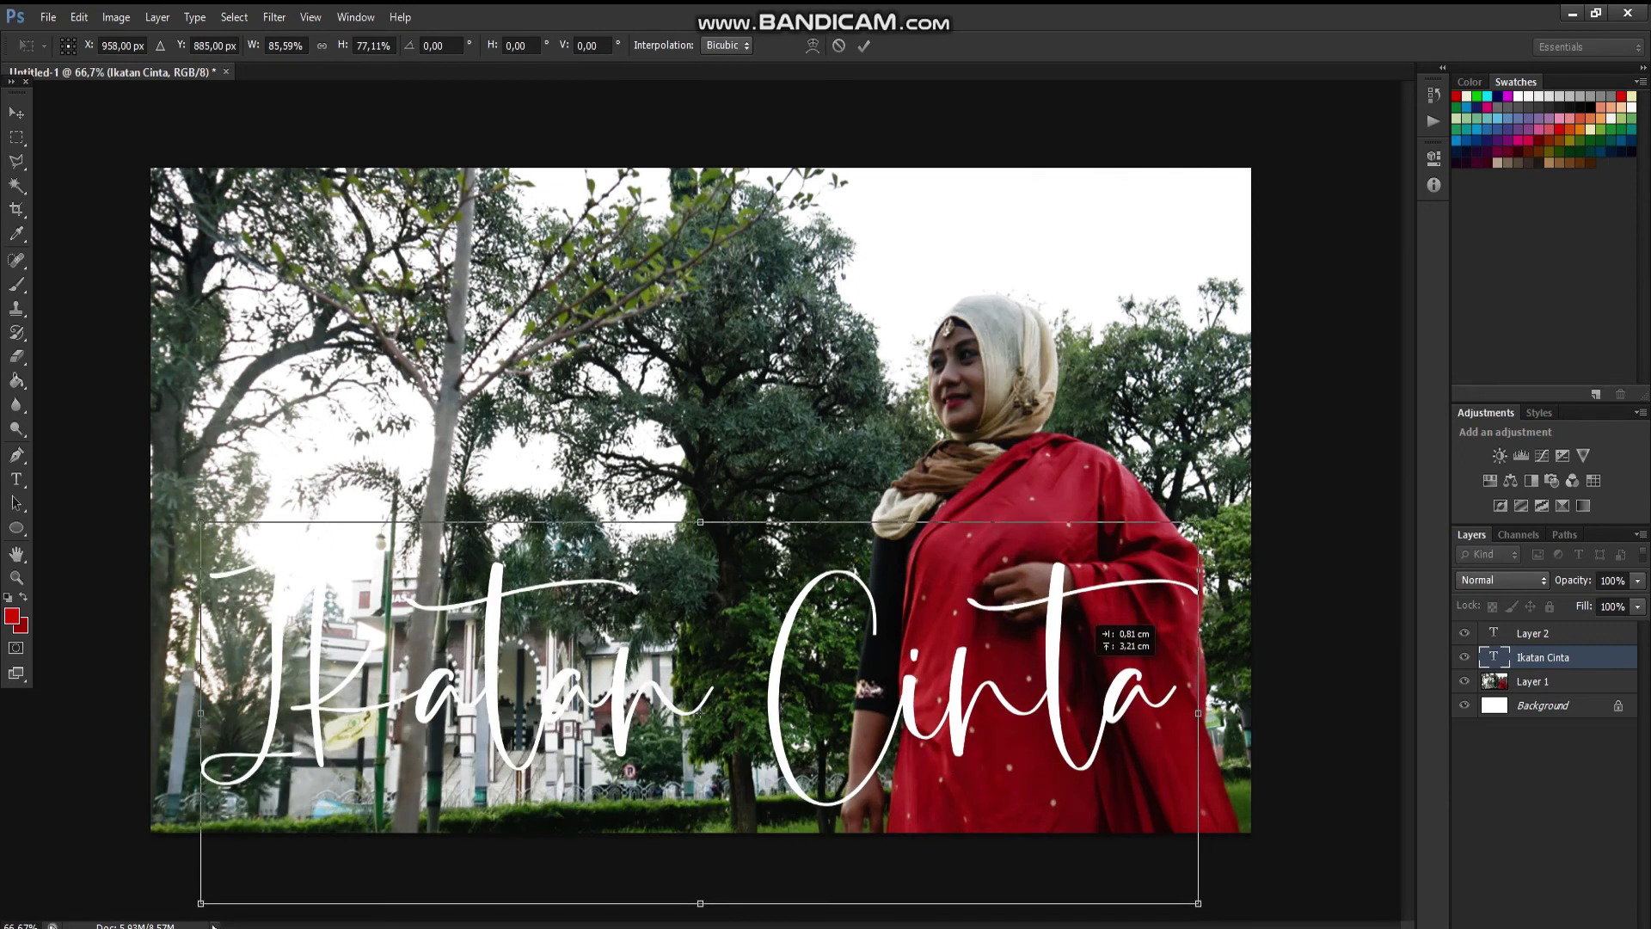
{"action": "key", "text": "Return"}
{"action": "key", "text": "Return"}
- Add the note 'SESUAIKAN UKURAN FONT YAH' in Notepad
{"action": "key", "text": "alt+Tab"}
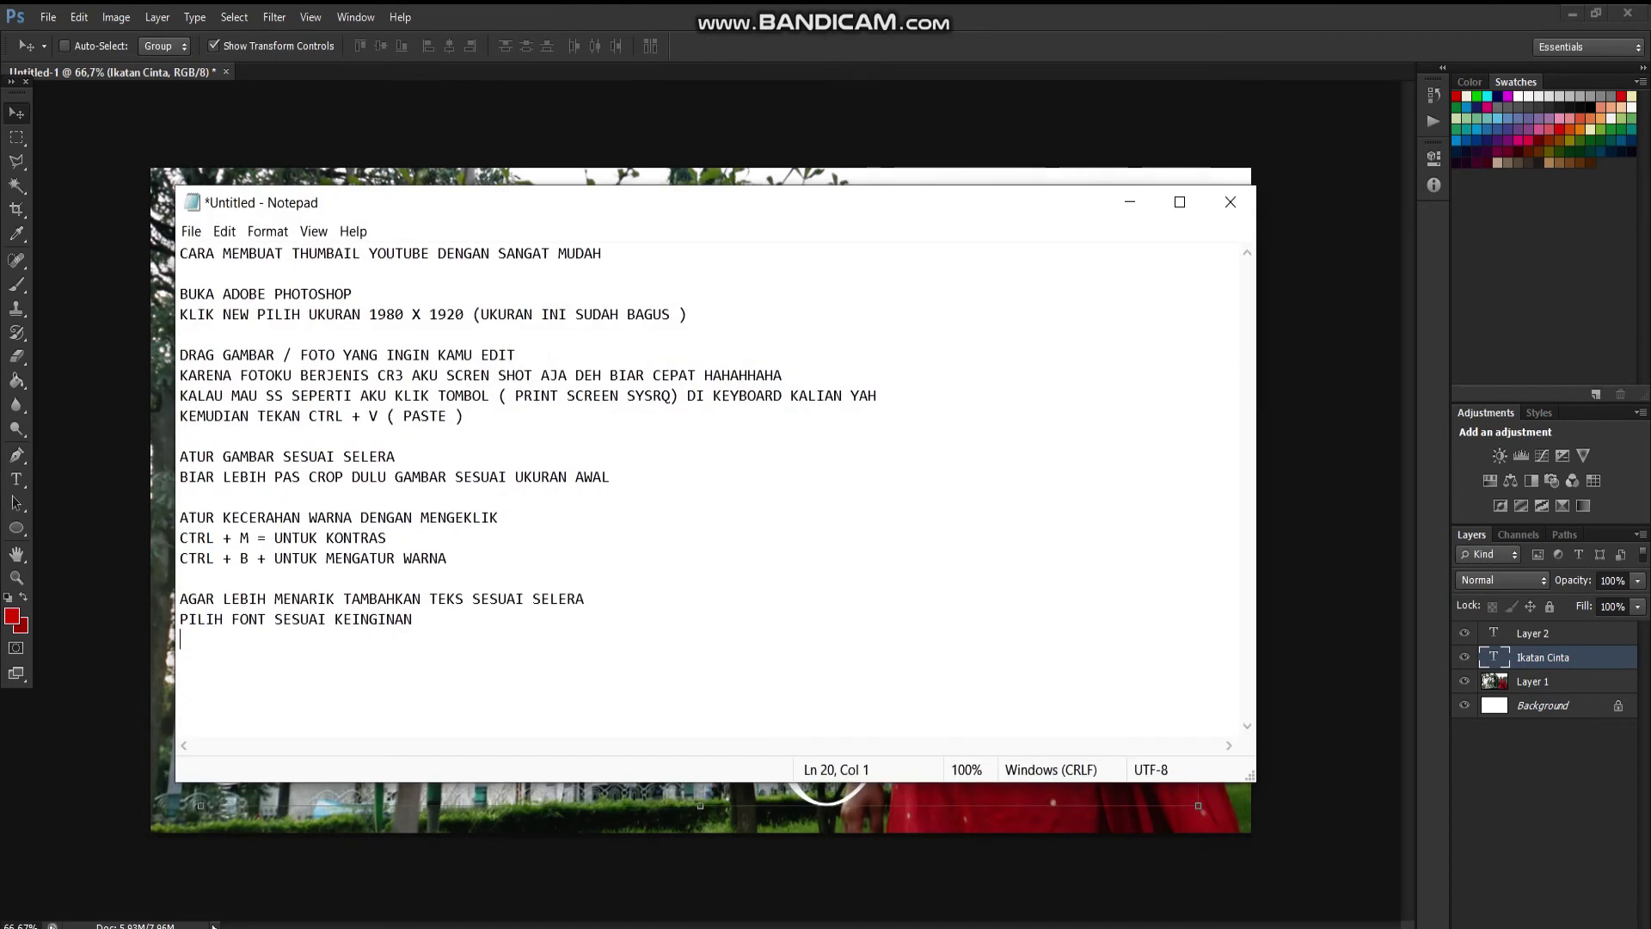
{"action": "type", "text": "SESUAIKAN UKU"}
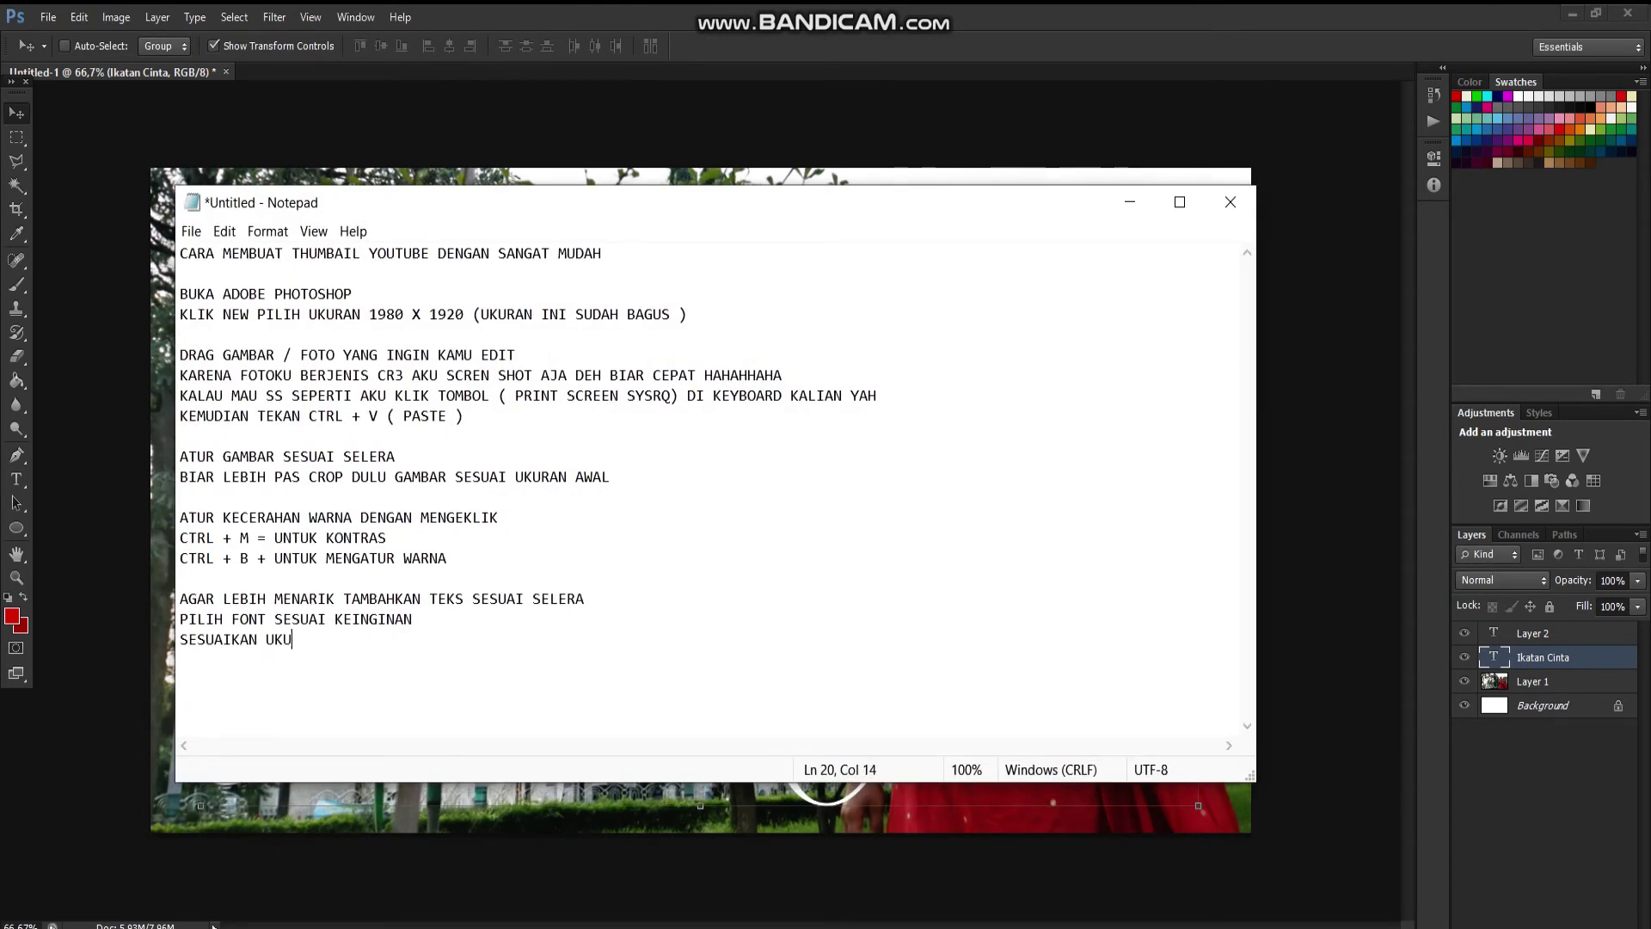
{"action": "type", "text": "RAN FONT "}
{"action": "type", "text": "YAH"}
{"action": "key", "text": "Return"}
{"action": "key", "text": "Return"}
- Add the note 'BERI EFEK PADA TULISAN DENGAN MENGKLIK LAYER - LAYER STYLE - BLENDING'
{"action": "type", "text": "BERI"}
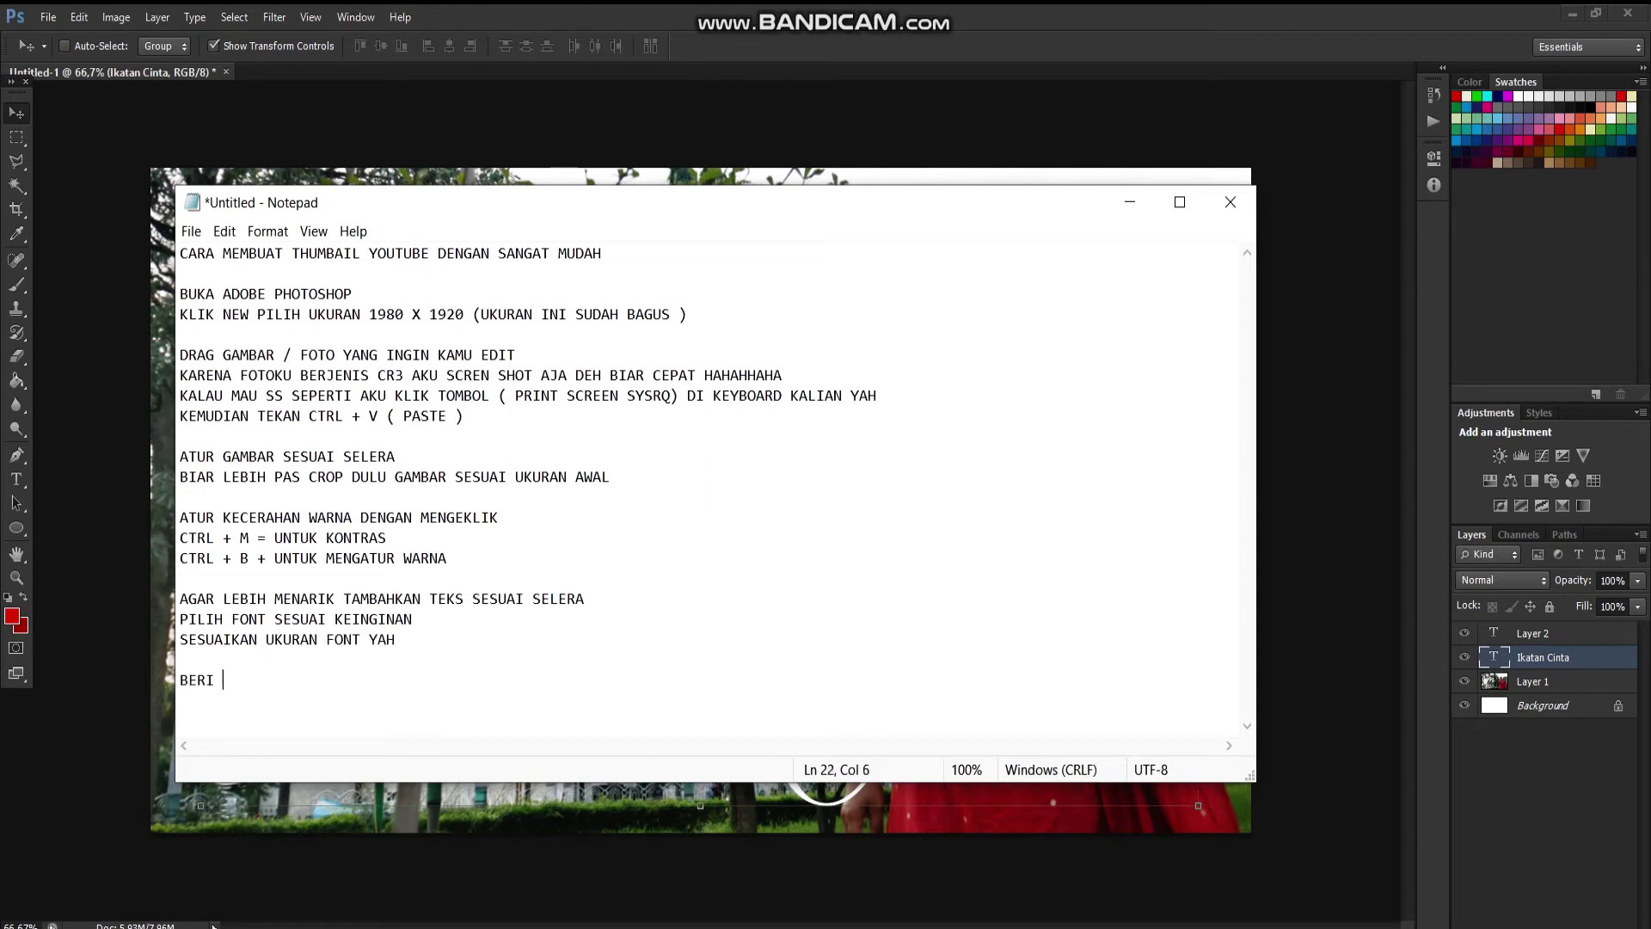
{"action": "type", "text": " EFEK PADA TULISAN"}
{"action": "type", "text": " DENGAN "}
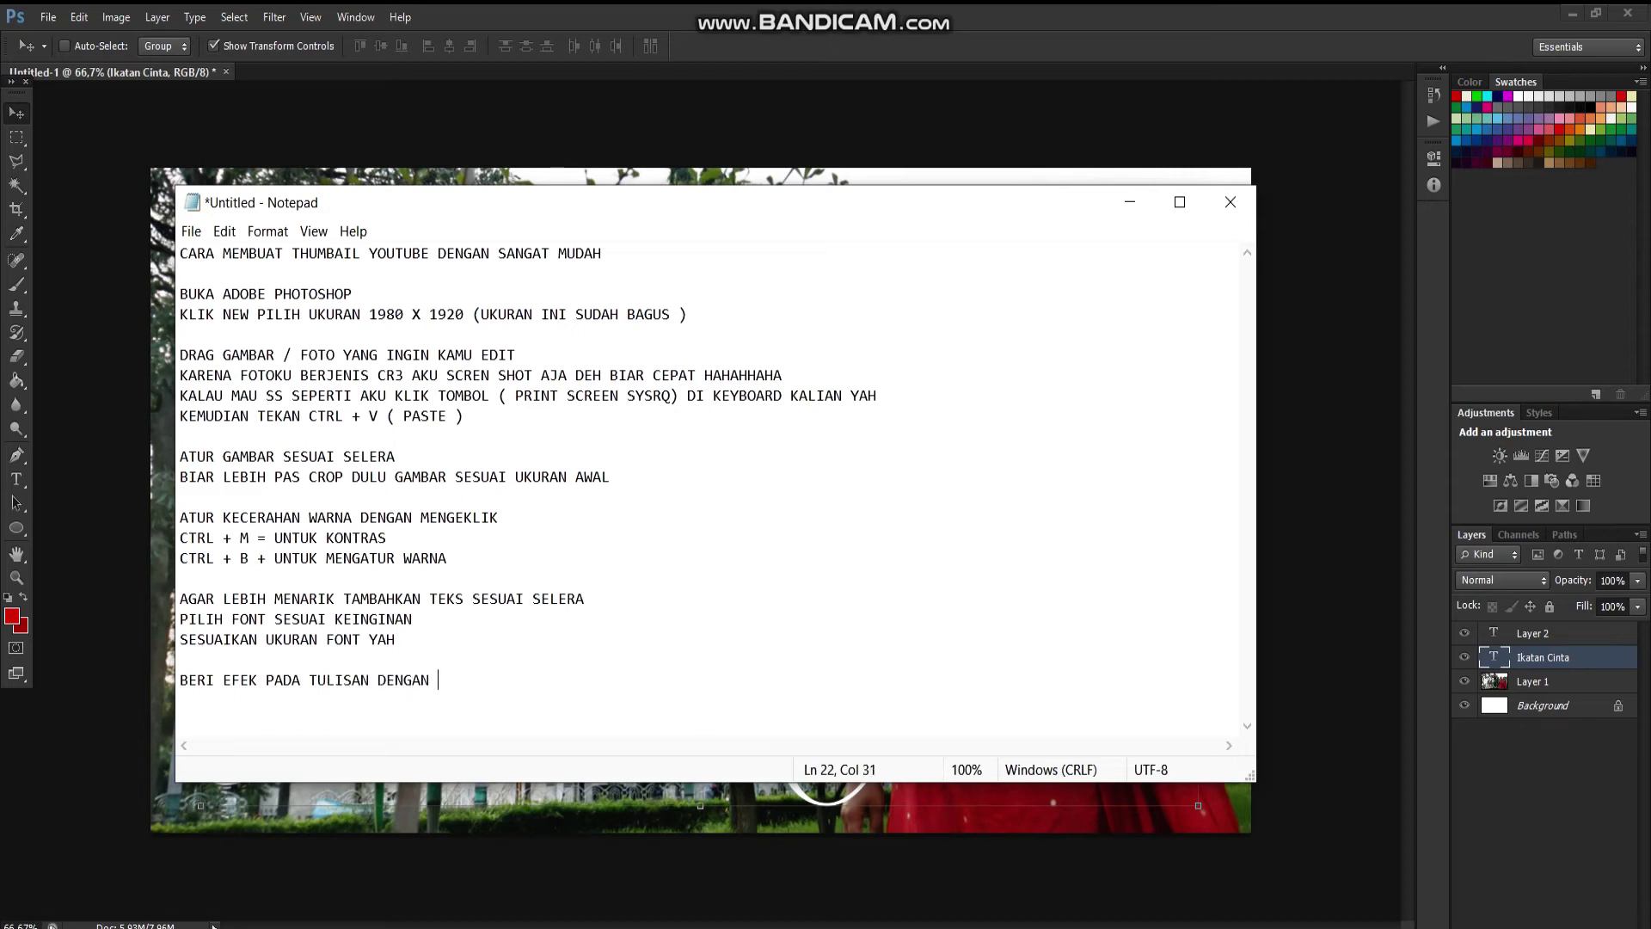
{"action": "type", "text": "MENG"}
{"action": "type", "text": "KLIK "}
{"action": "type", "text": "LAYER"}
{"action": "type", "text": " - L"}
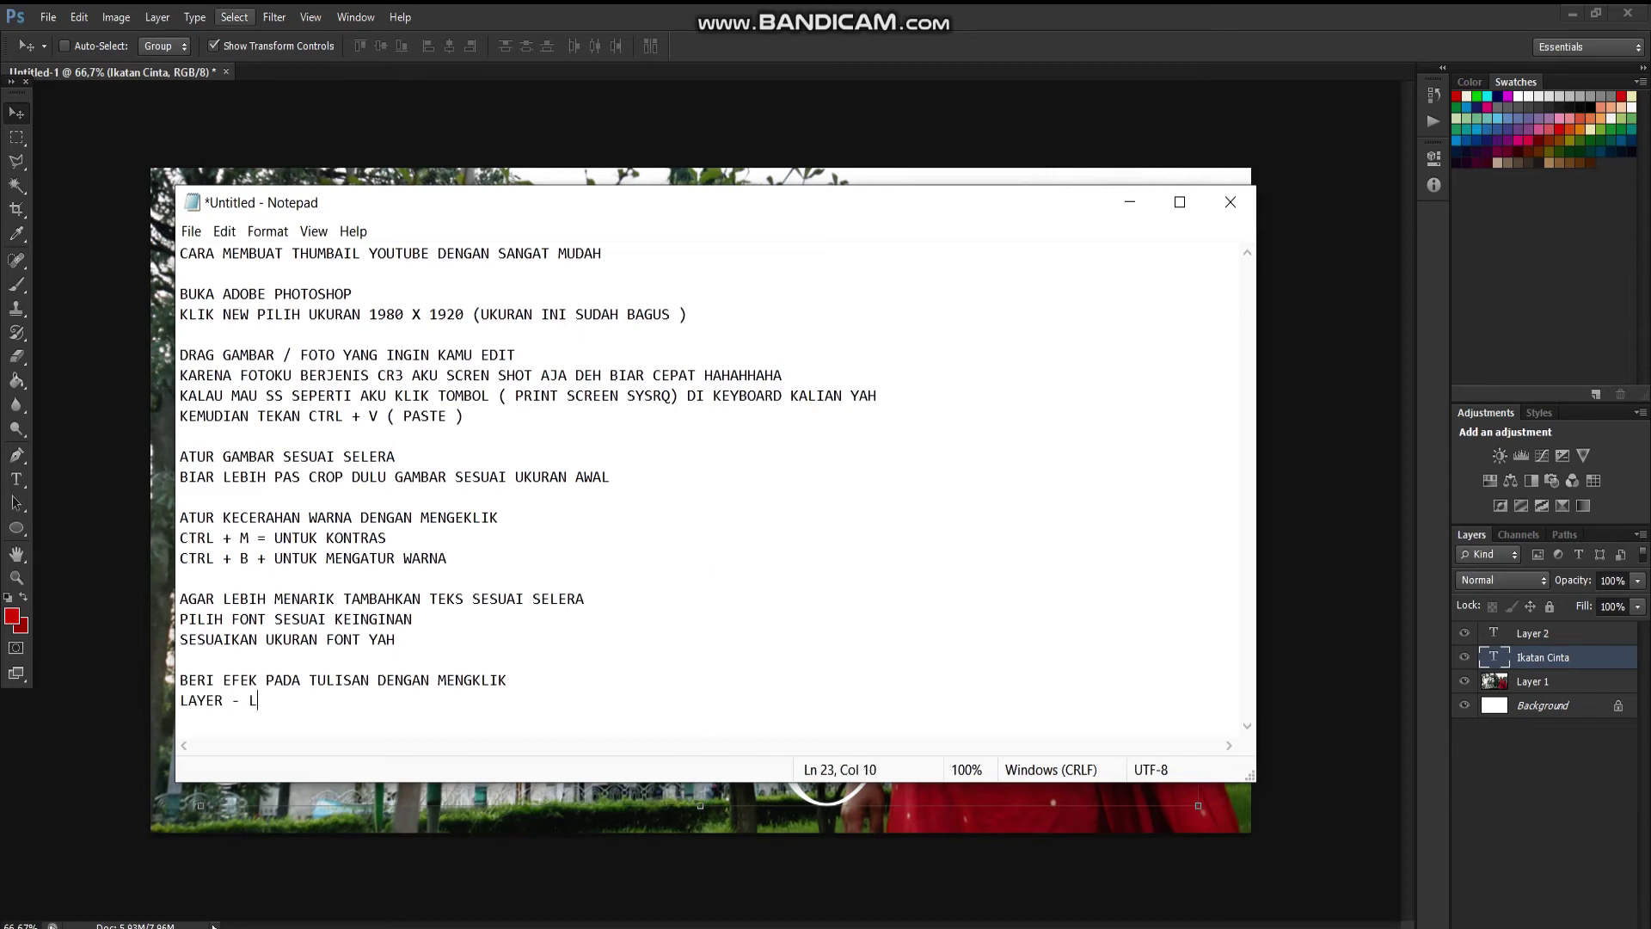
{"action": "left_click", "coordinate": [157, 17]}
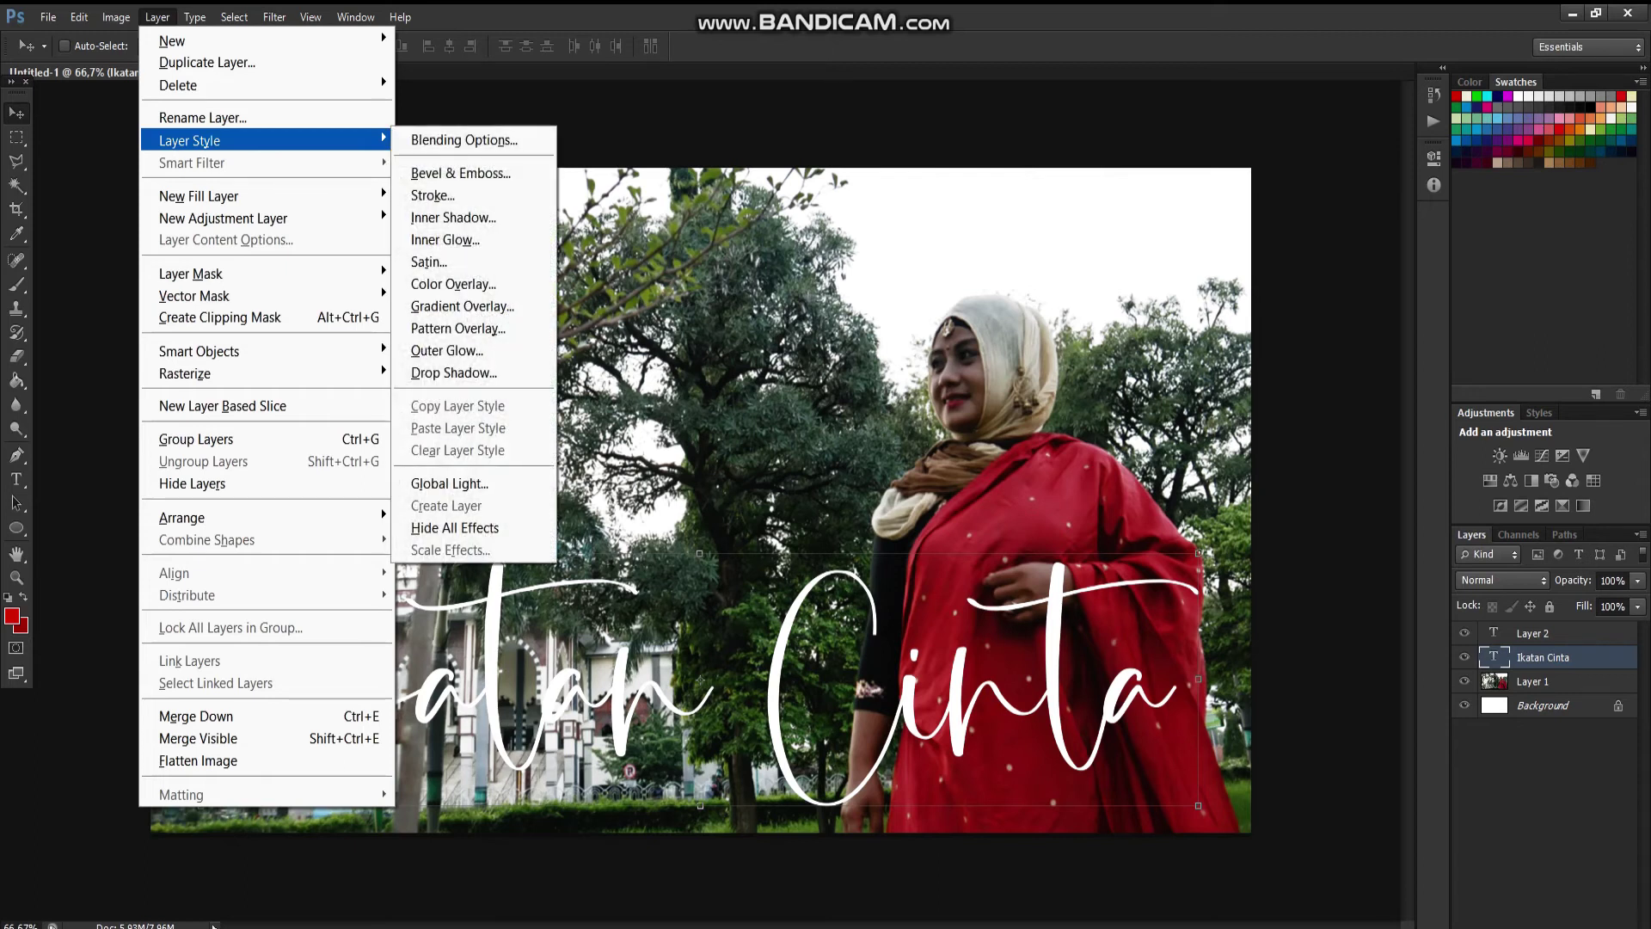
{"action": "key", "text": "alt+Tab"}
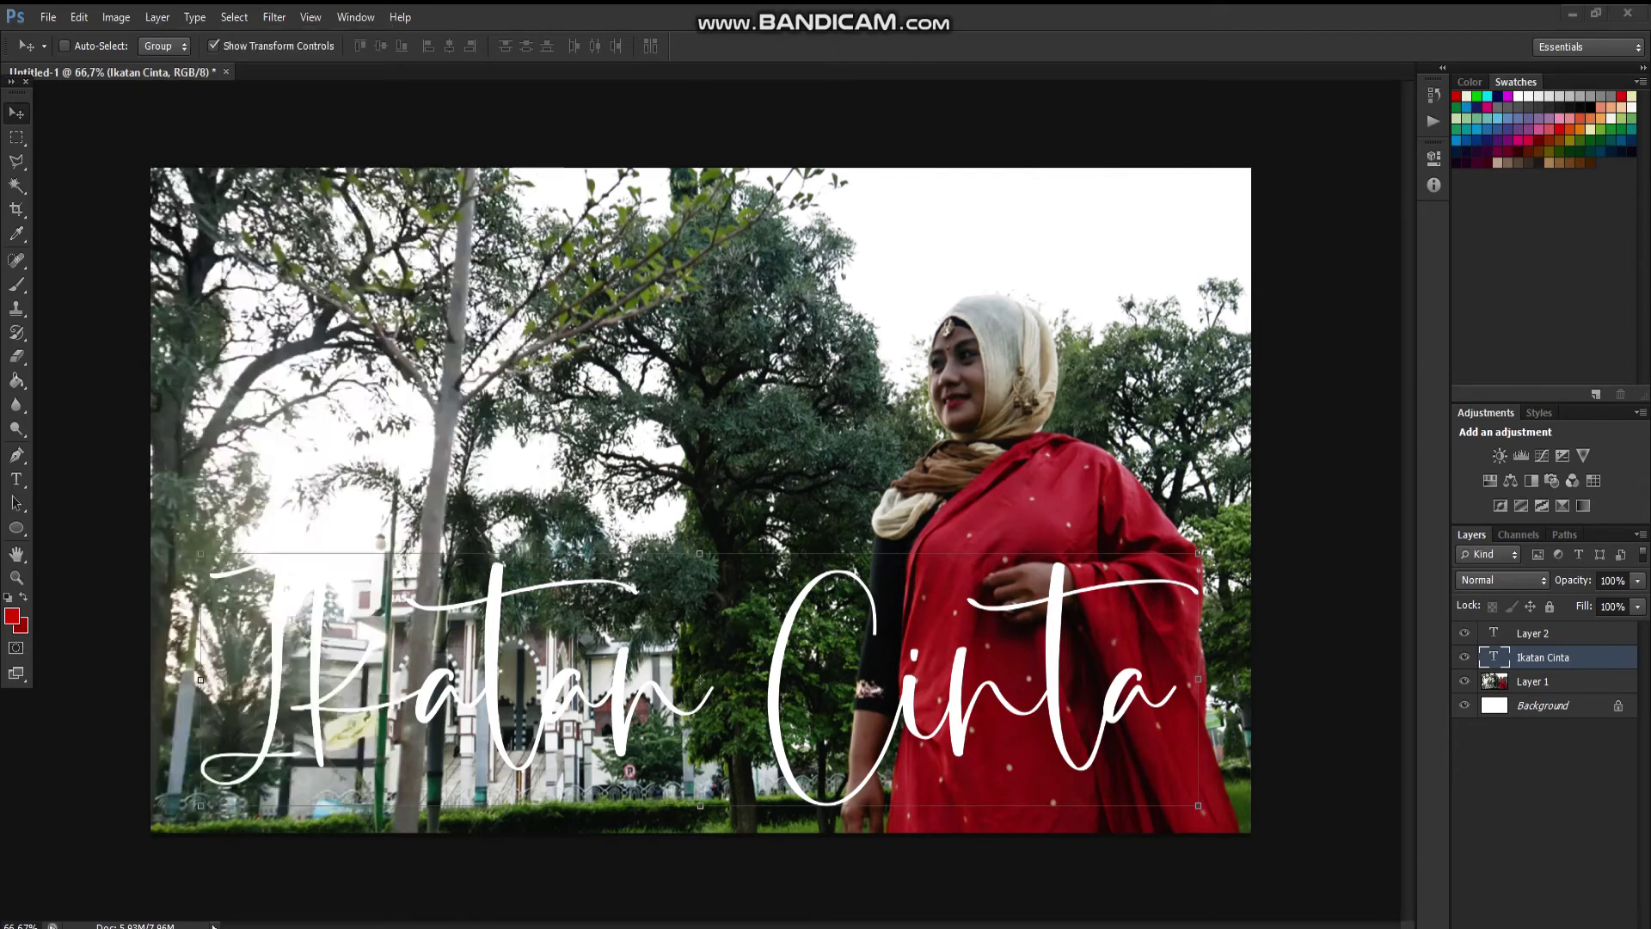
{"action": "type", "text": "LAYER - LAYE"}
{"action": "type", "text": "R STY"}
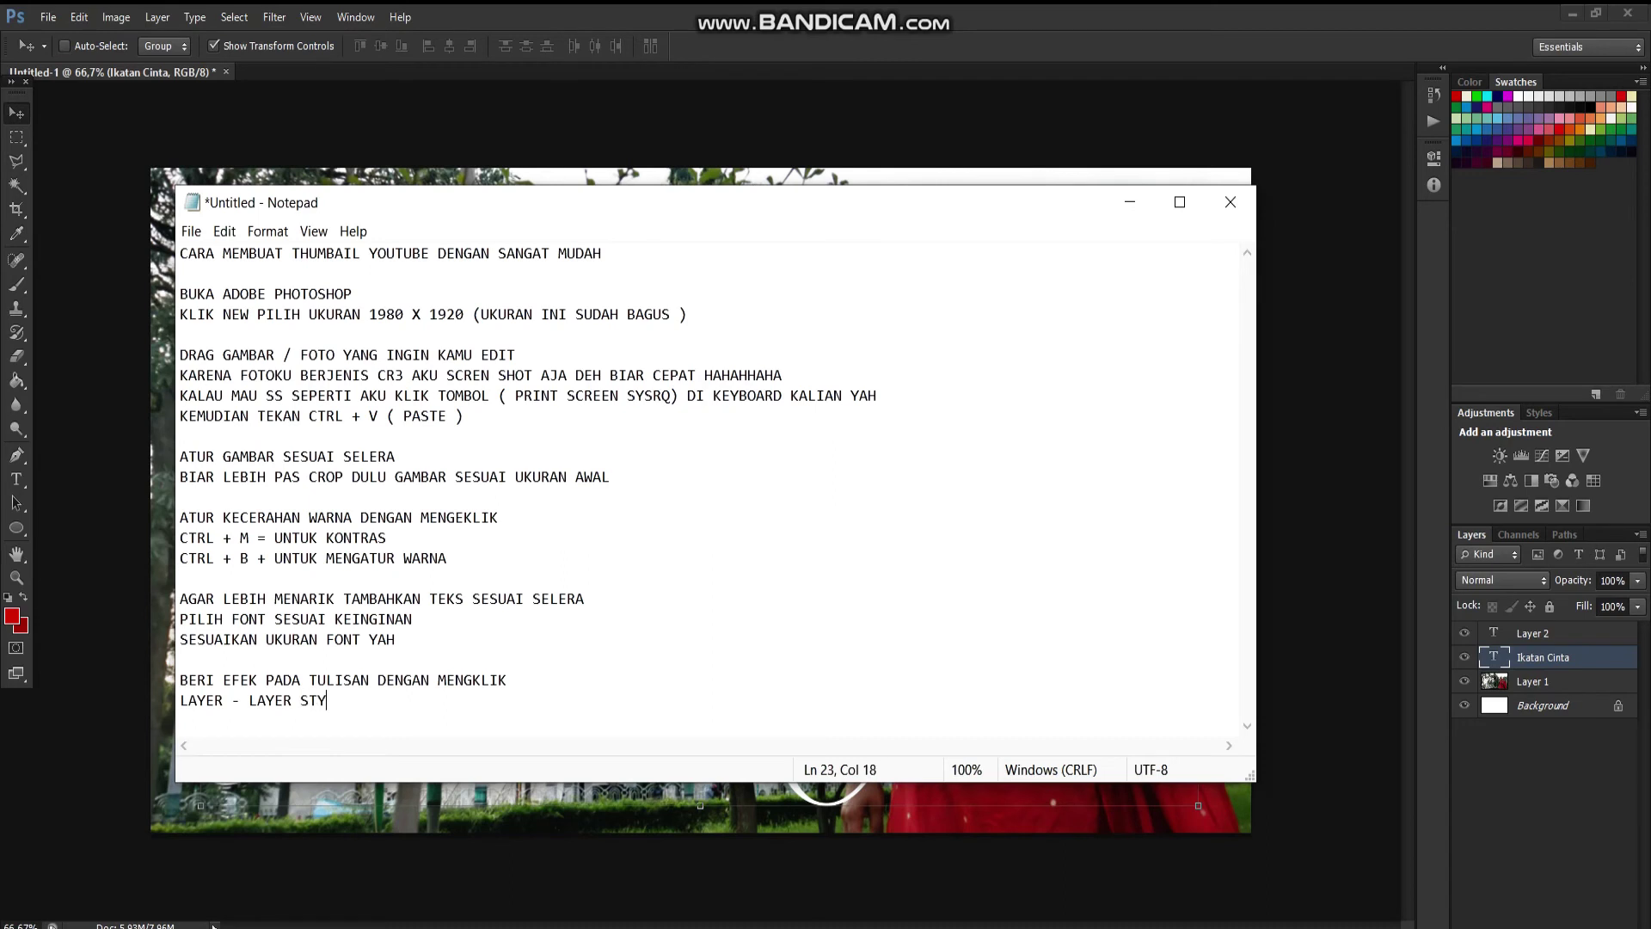
{"action": "type", "text": "LE - BLENDING"}
{"action": "key", "text": "Return"}
{"action": "key", "text": "Return"}
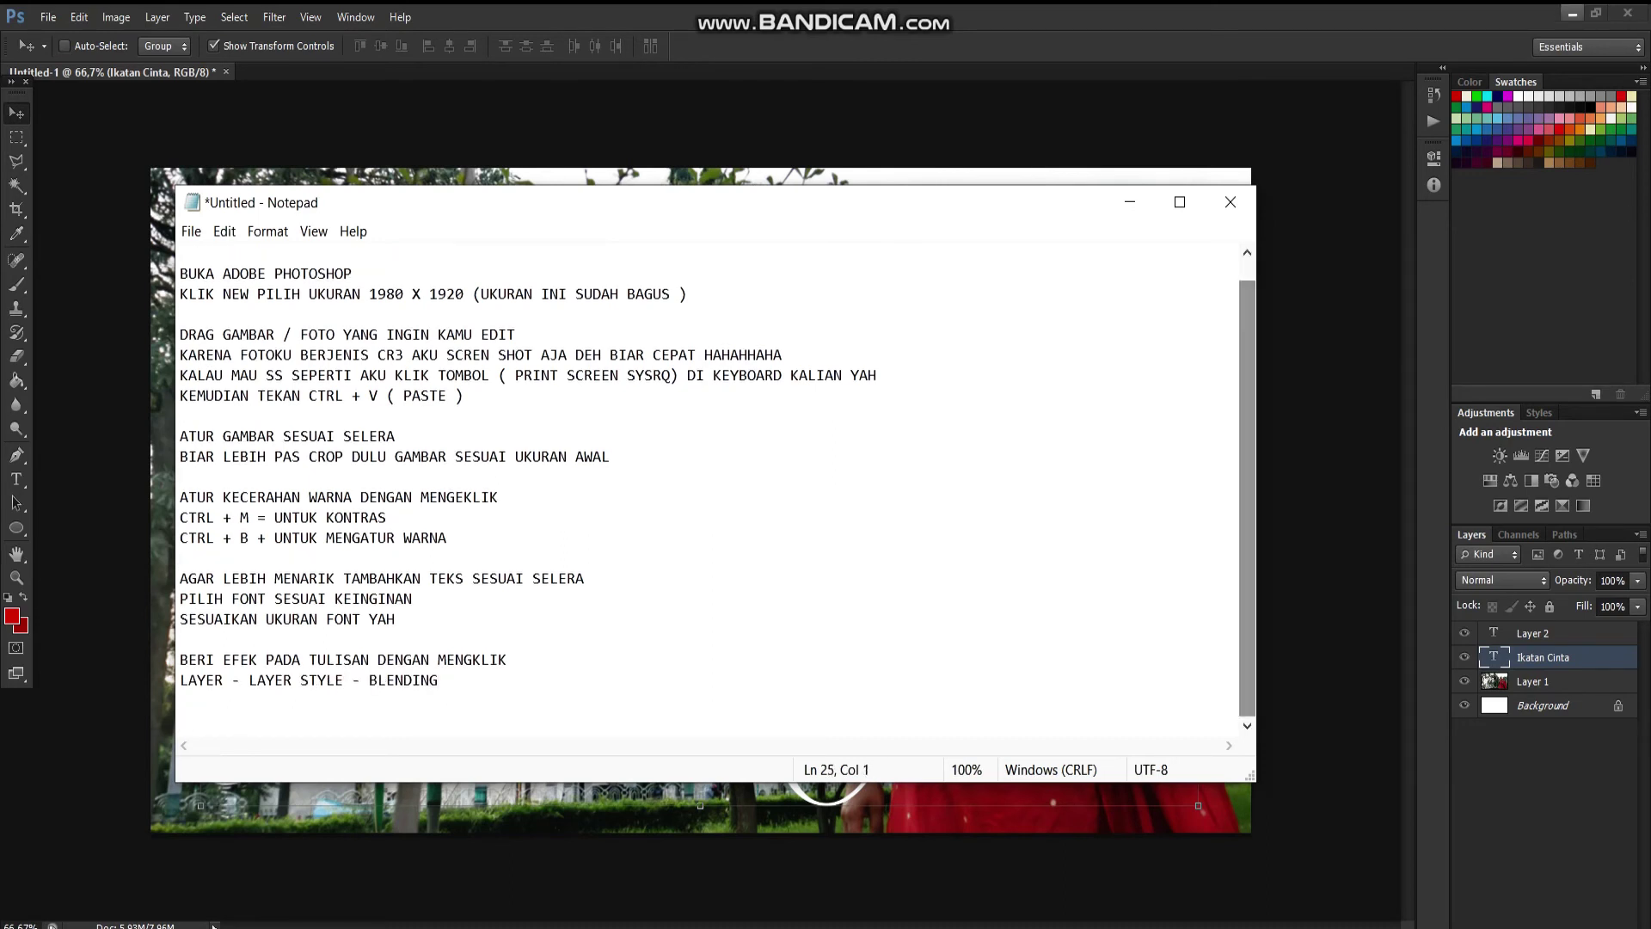
- Enable Bevel & Emboss with Contour and Texture on the title in Blending Options
{"action": "left_click", "coordinate": [1130, 202]}
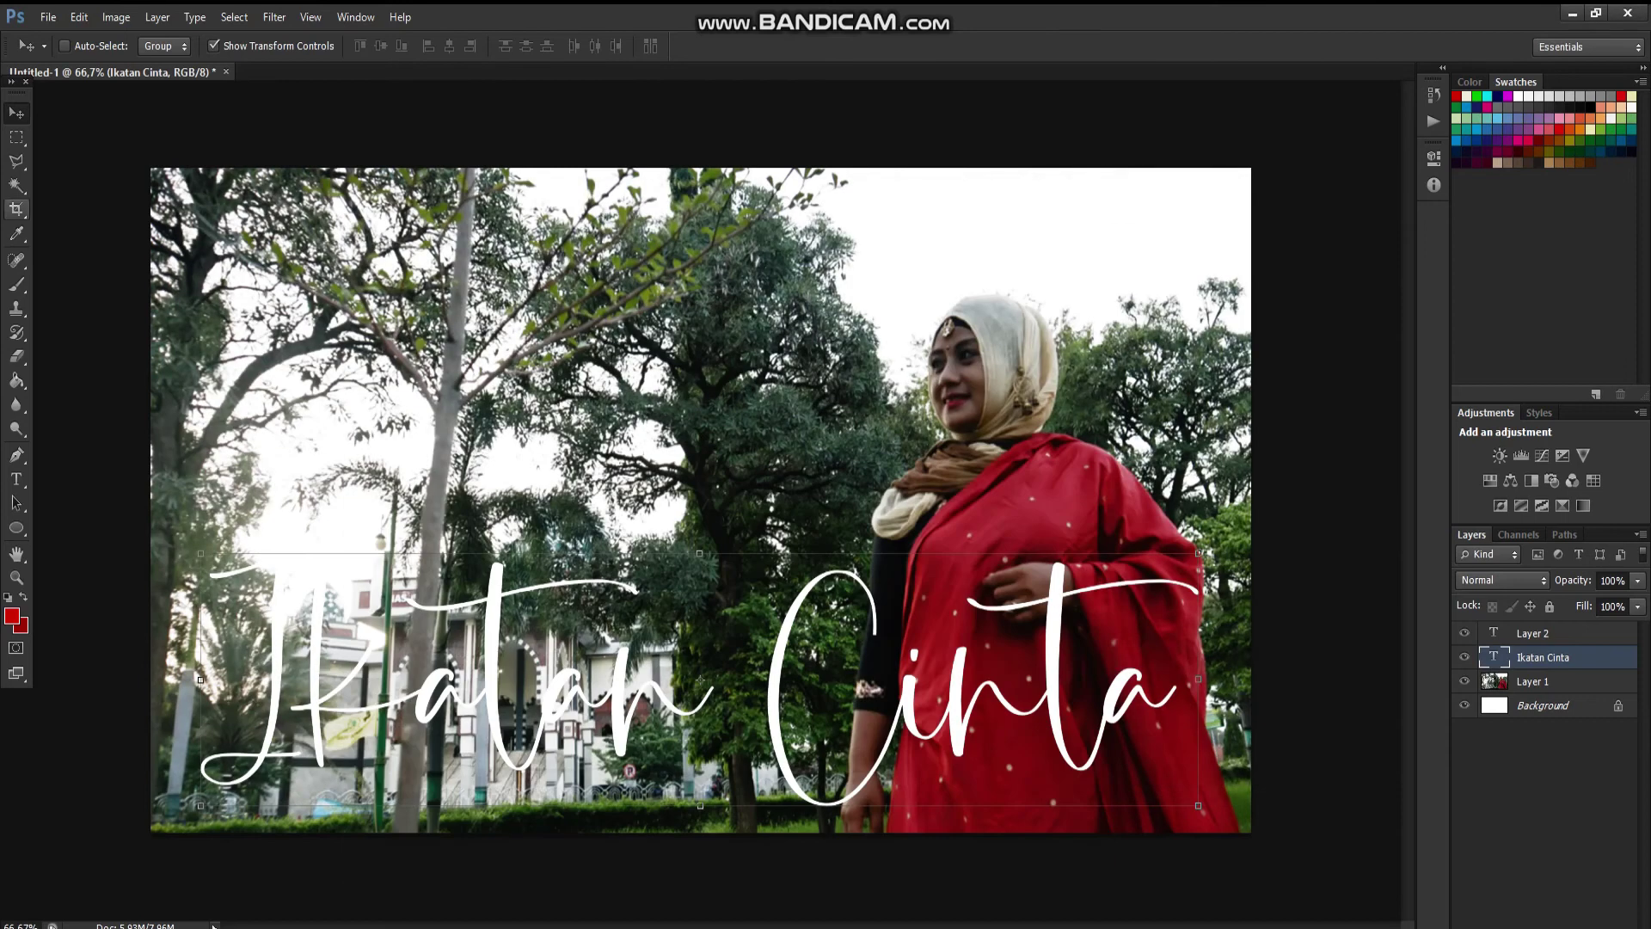
{"action": "left_click", "coordinate": [158, 17]}
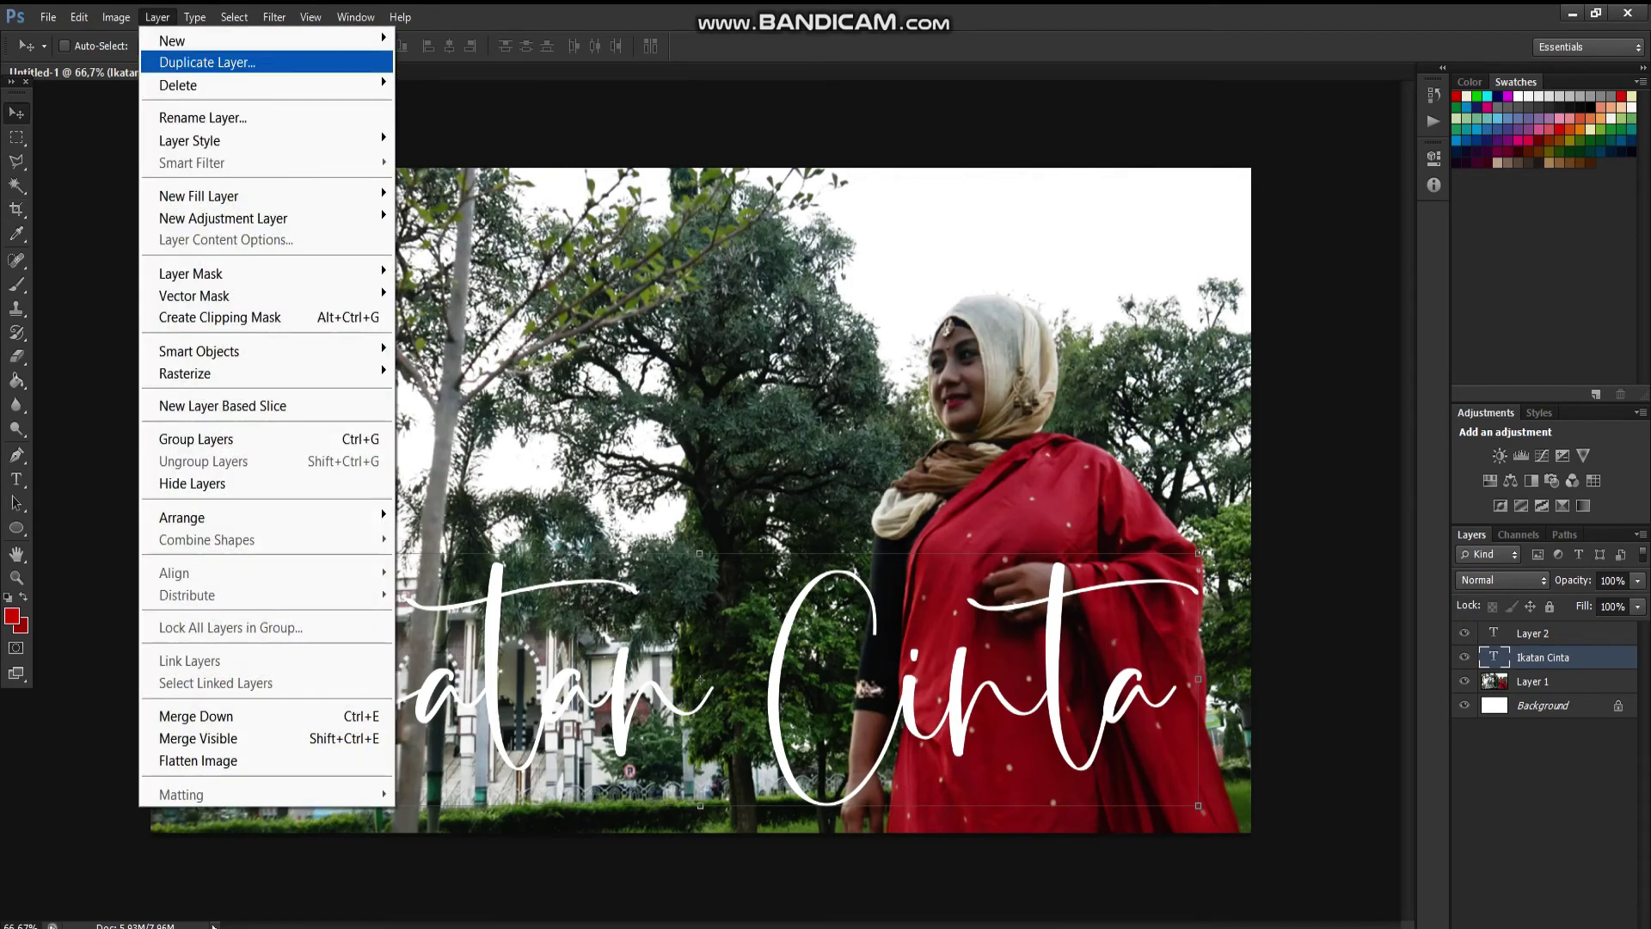
{"action": "left_click", "coordinate": [465, 140]}
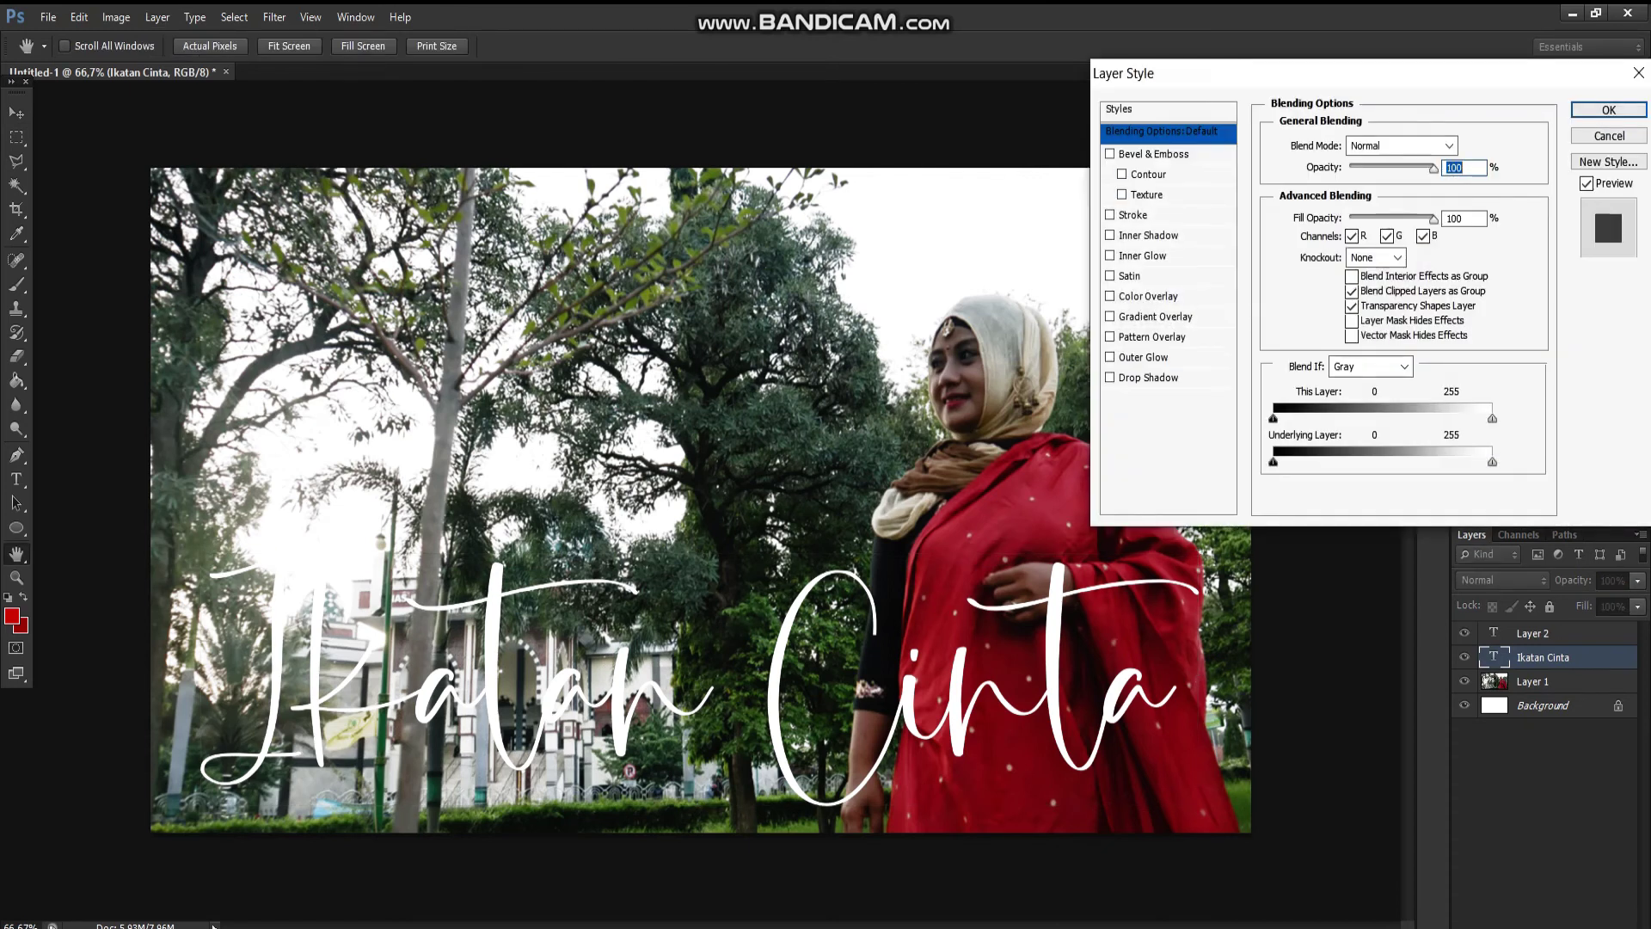
{"action": "left_click", "coordinate": [1110, 153]}
{"action": "left_click", "coordinate": [1110, 153]}
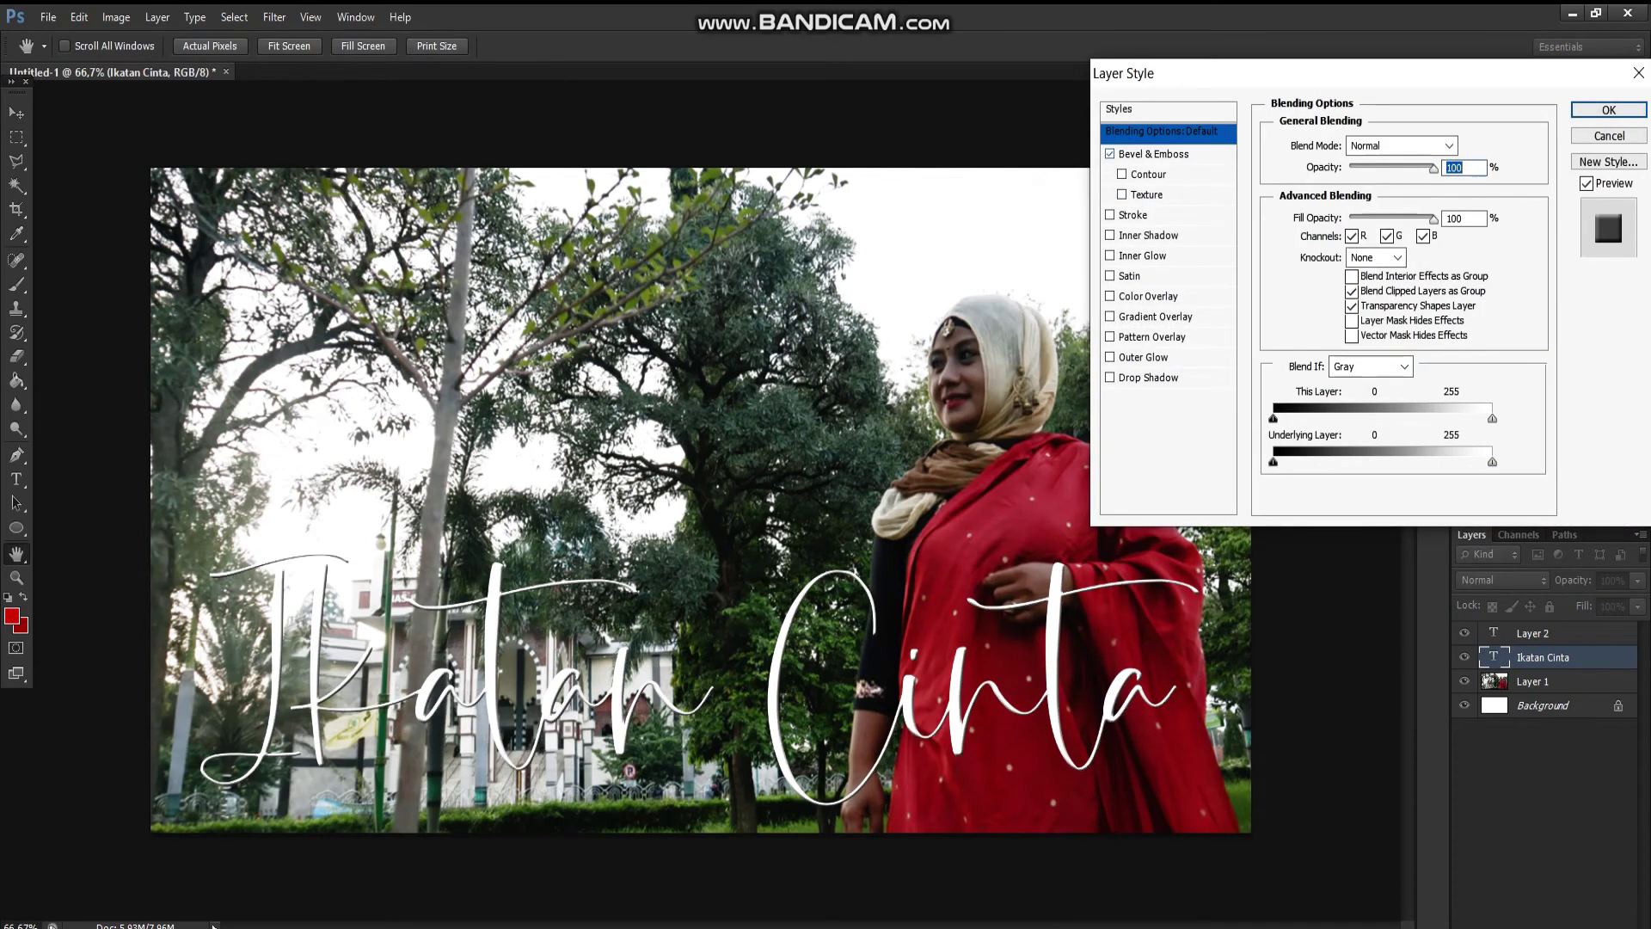
{"action": "left_click", "coordinate": [1110, 153]}
{"action": "left_click", "coordinate": [1110, 153]}
{"action": "left_click", "coordinate": [1122, 195]}
{"action": "double_click", "coordinate": [1416, 204]}
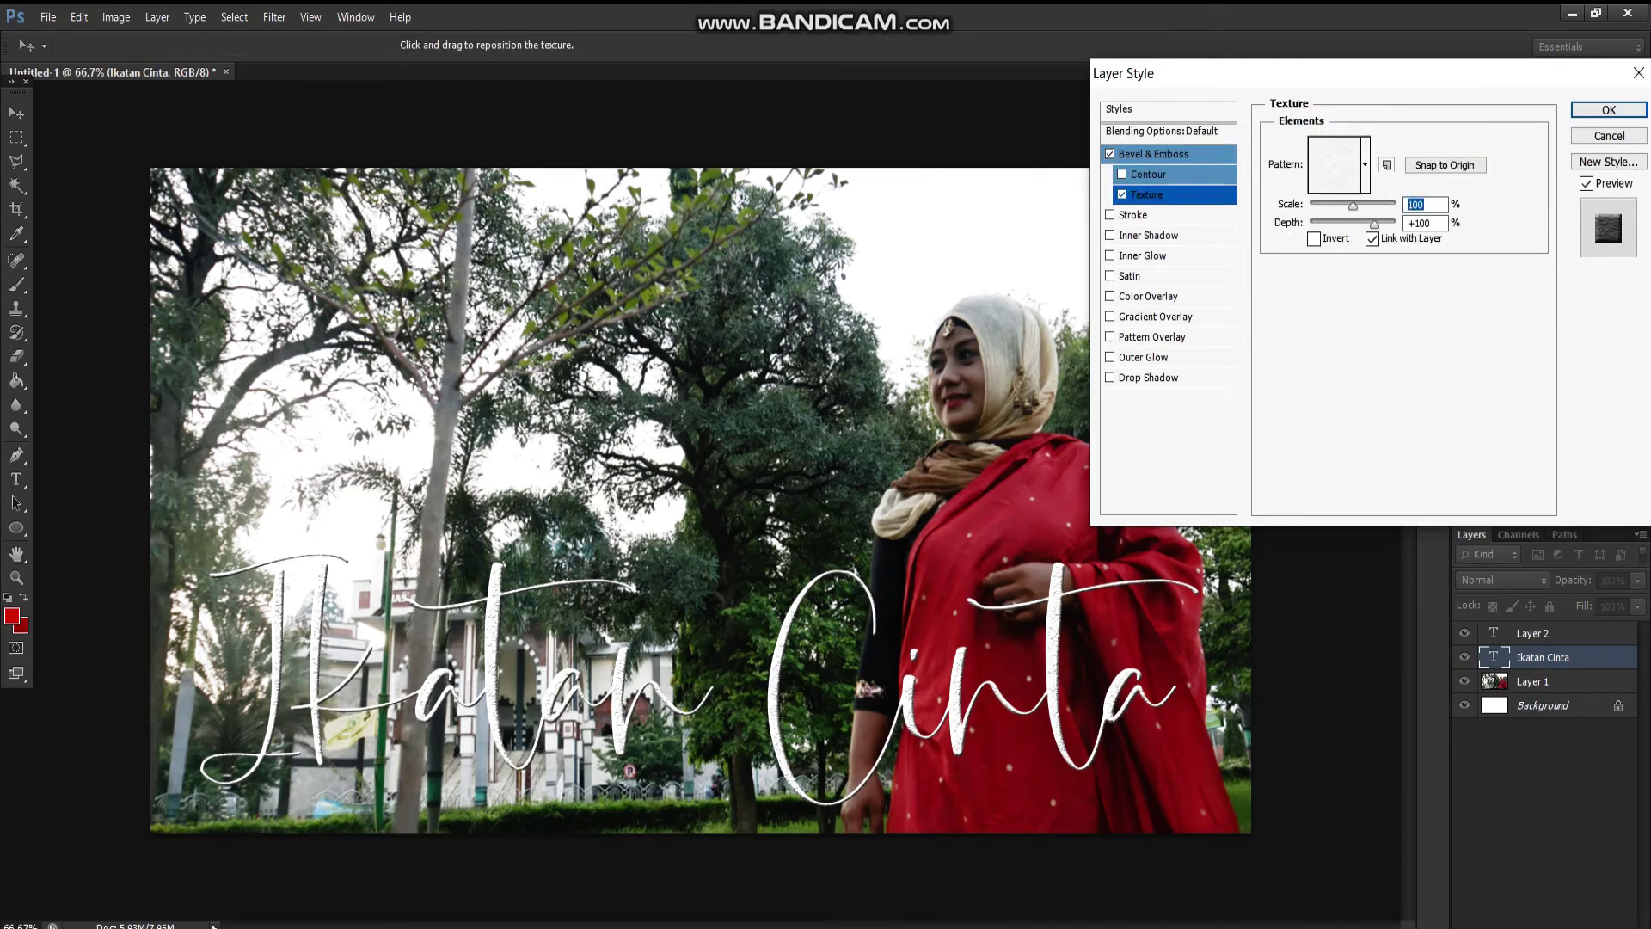
{"action": "key", "text": "alt+Tab"}
- Add the note about trying each effect one by one, ending 'BERBEDA BEDA HASILNYA'
{"action": "type", "text": "DICOBV"}
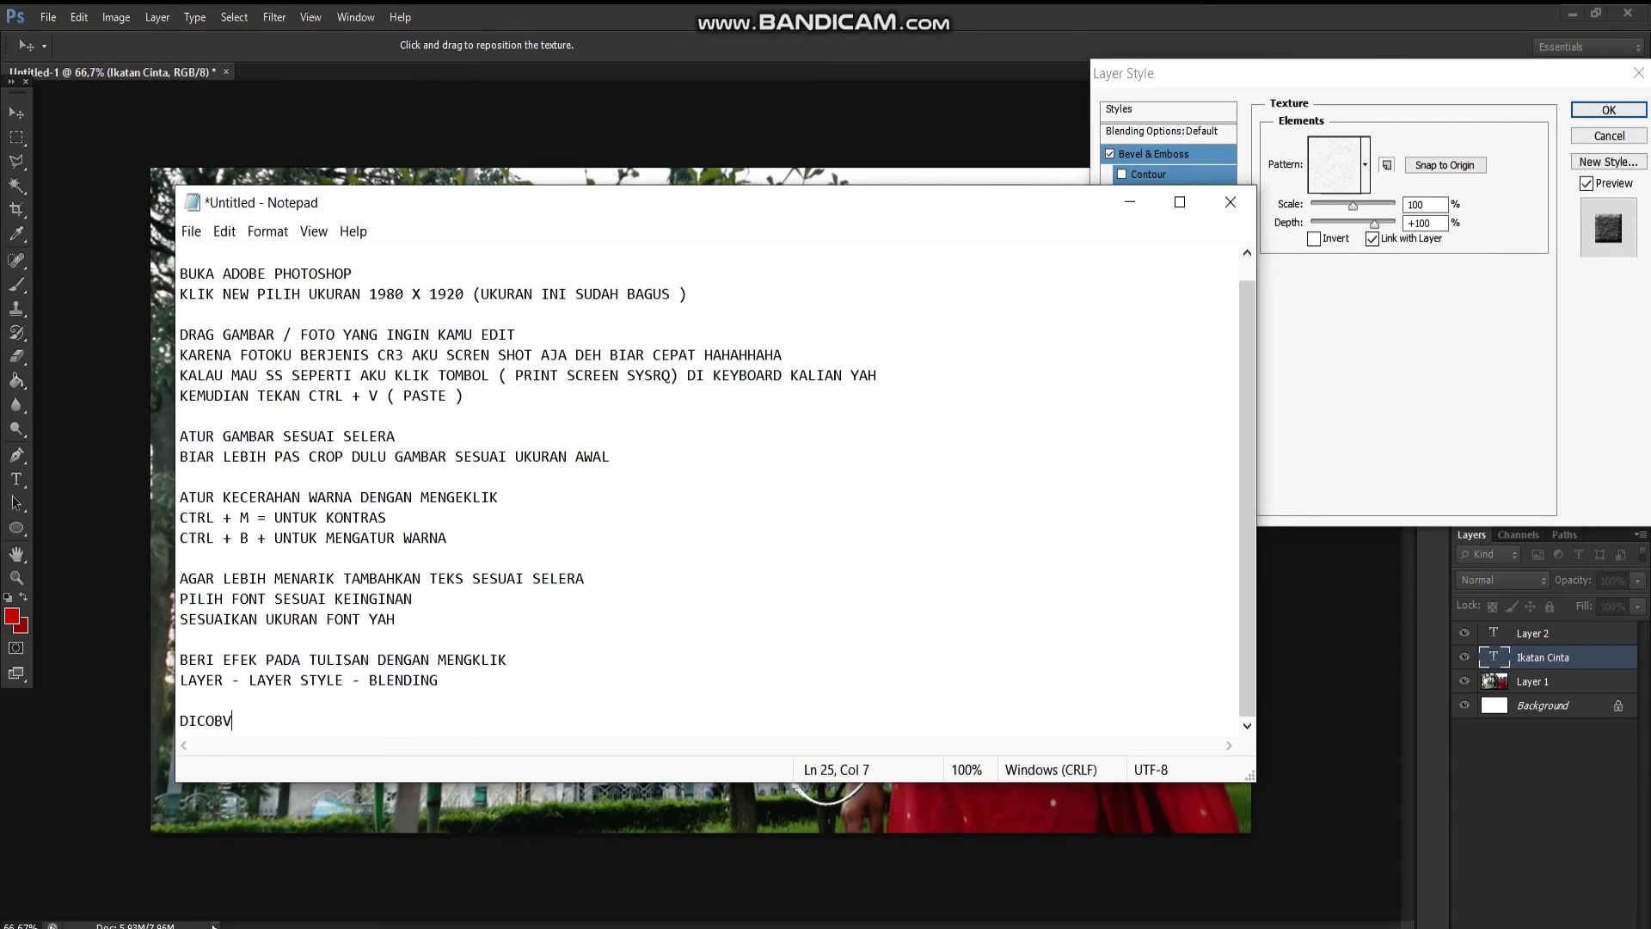
{"action": "key", "text": "BackSpace"}
{"action": "type", "text": "A SATU SA"}
{"action": "type", "text": "TU AGAR KALIAN "}
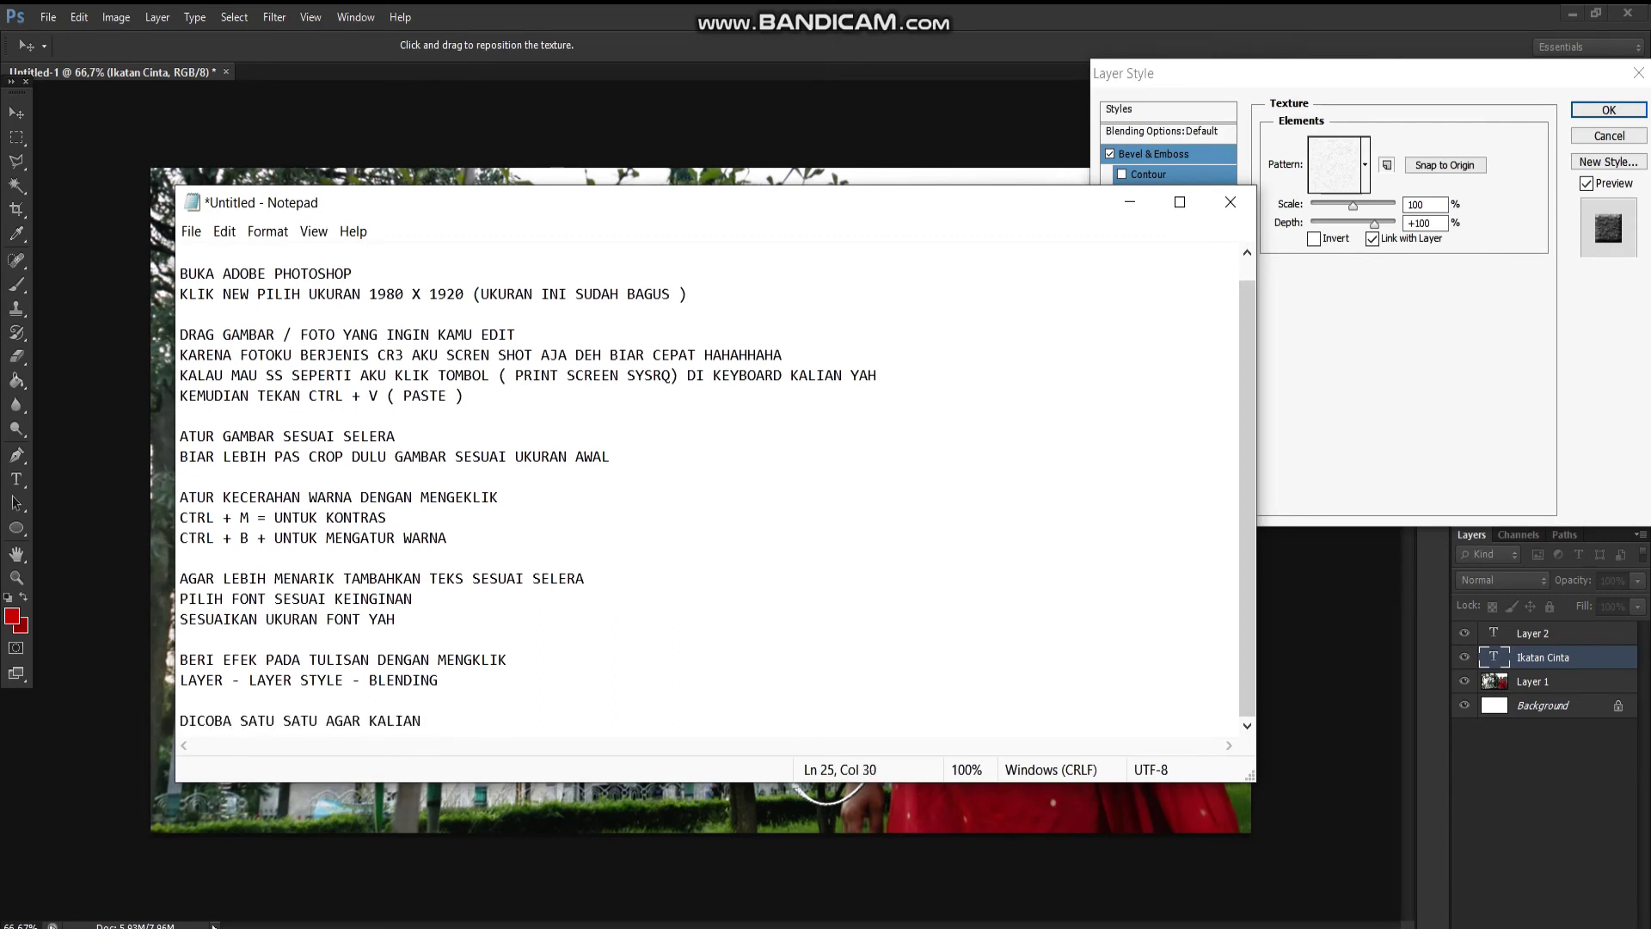
{"action": "type", "text": "FAHAM"}
{"action": "key", "text": "BackSpace"}
{"action": "key", "text": "BackSpace"}
{"action": "key", "text": "BackSpace"}
{"action": "key", "text": "BackSpace"}
{"action": "type", "text": "TAHU P"}
{"action": "type", "text": "ER"}
{"action": "type", "text": "EDA"}
{"action": "type", "text": "YA"}
{"action": "type", "text": "N"}
{"action": "key", "text": "BackSpace"}
{"action": "key", "text": "BackSpace"}
{"action": "type", "text": "EFEK EFEK "}
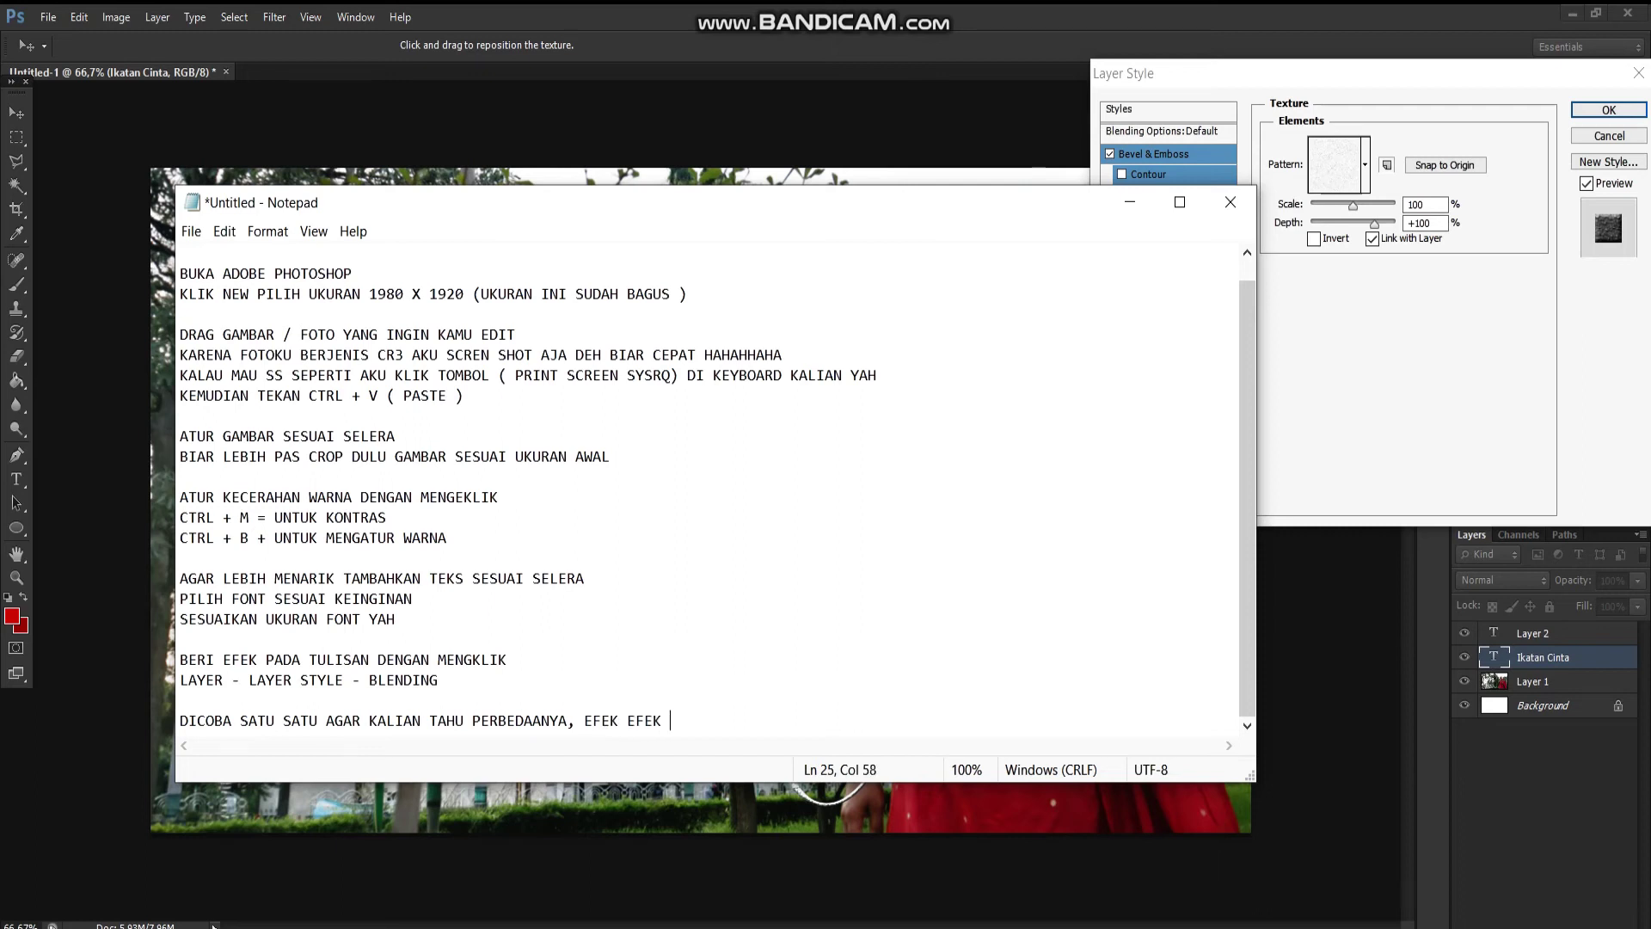
{"action": "type", "text": "TERSEBU"}
{"action": "key", "text": "BackSpace"}
{"action": "type", "text": "RBE"}
{"action": "type", "text": "DA BEDA HAS"}
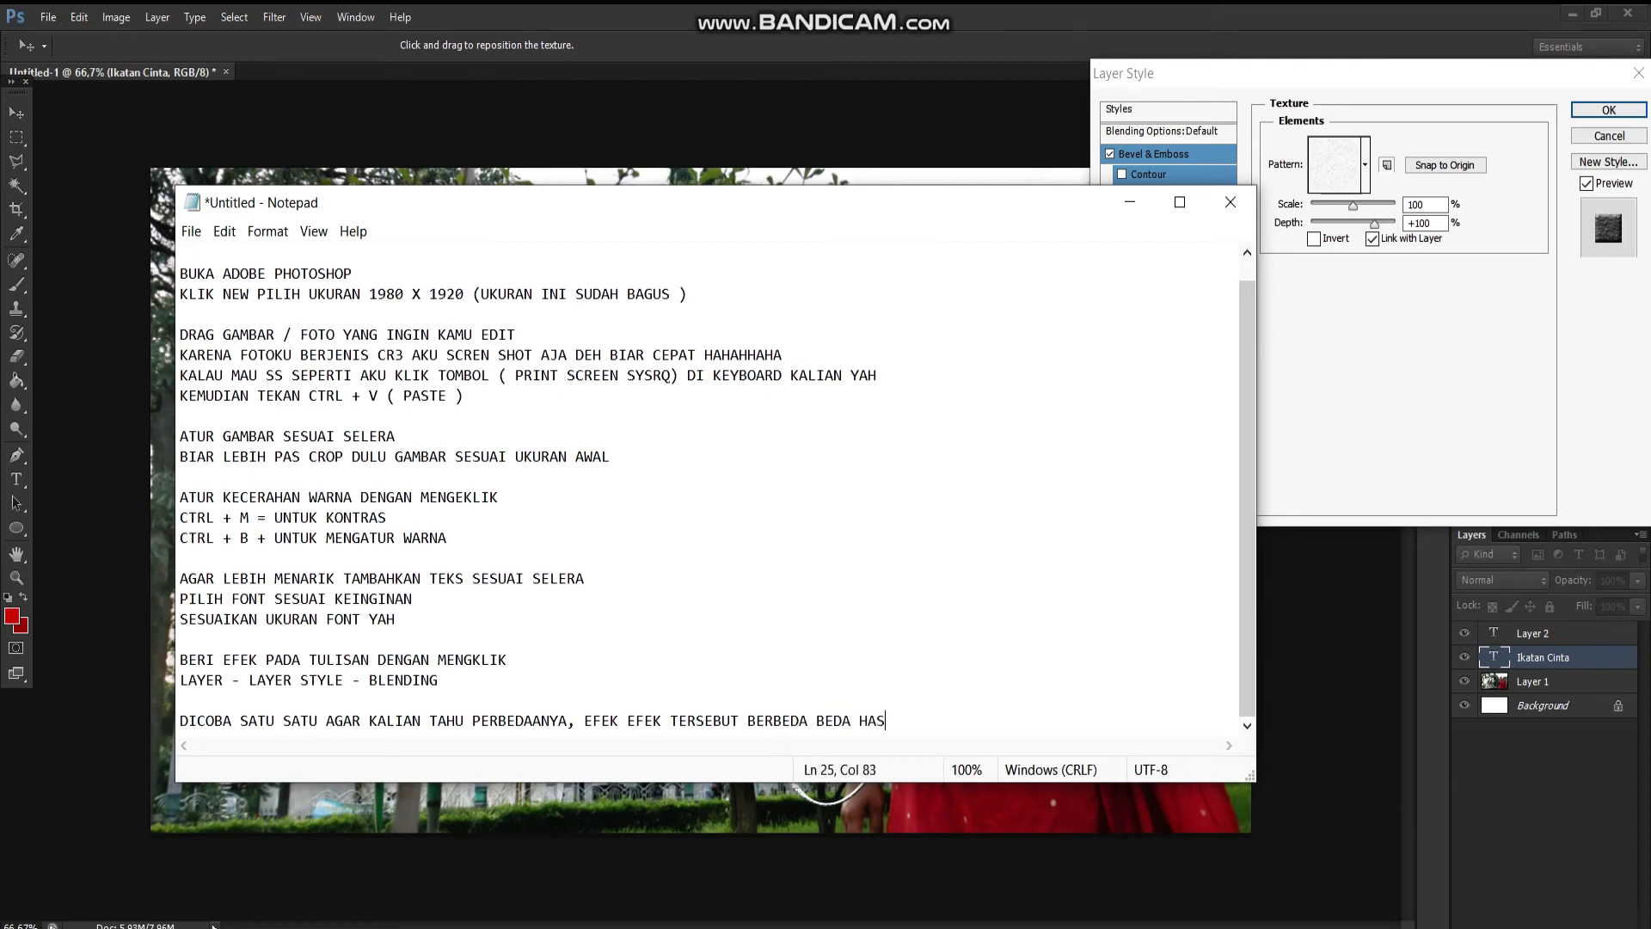
{"action": "type", "text": "ILNYA"}
{"action": "key", "text": "Return"}
{"action": "key", "text": "Return"}
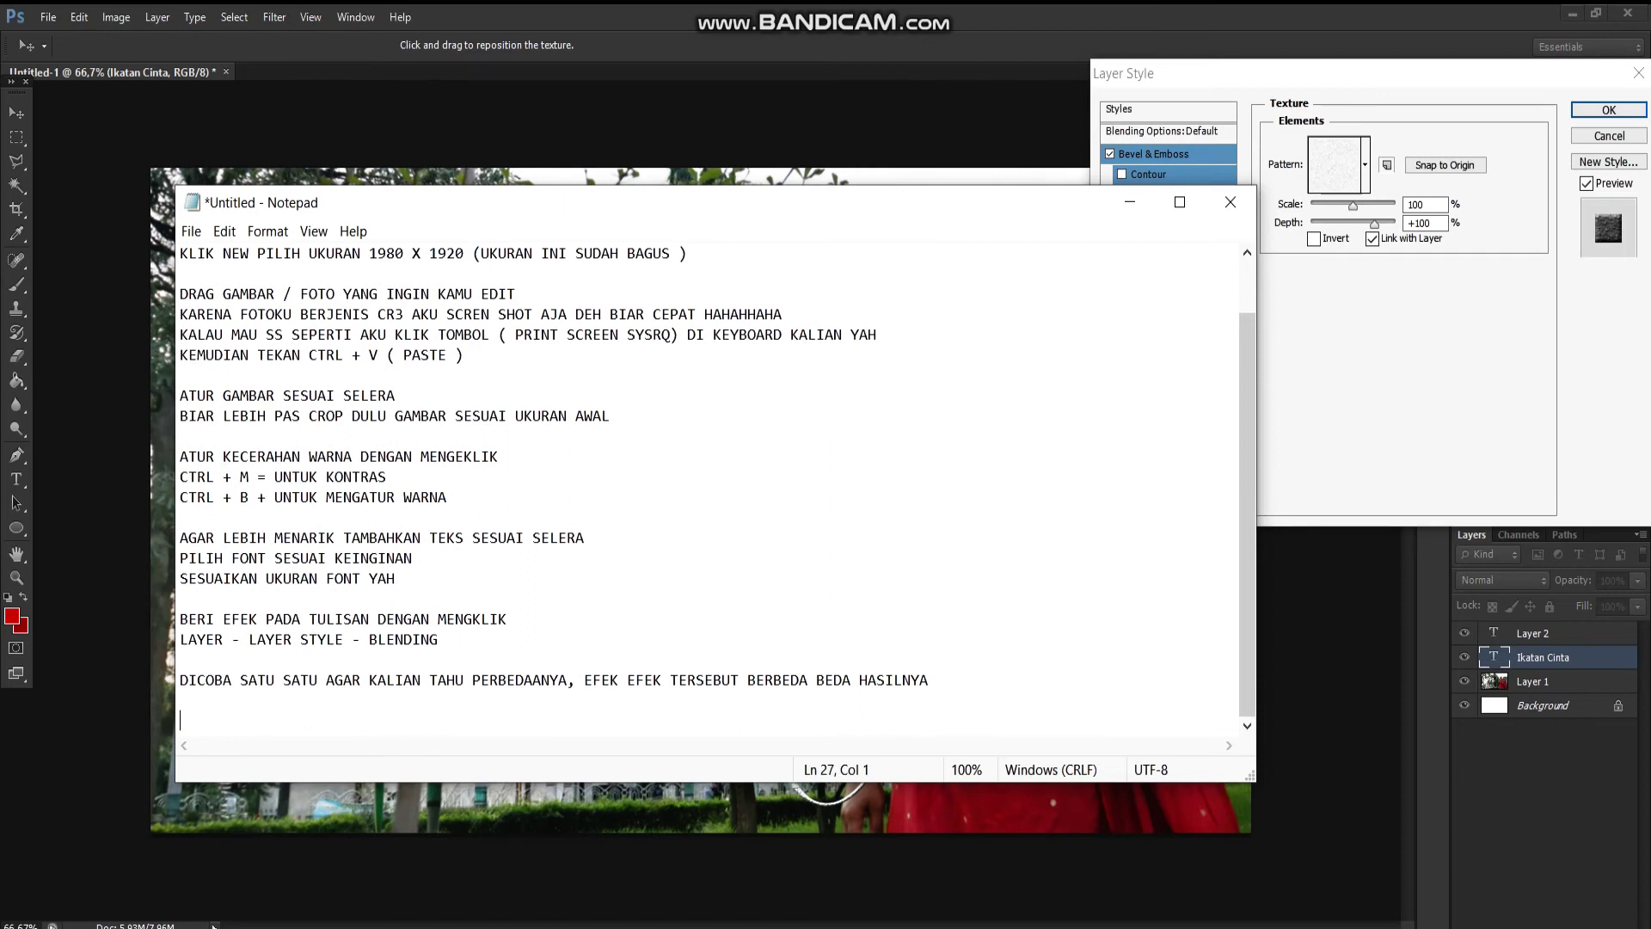
- Turn off texture, bevel, inner shadow and colour overlay, and set Drop Shadow size to 35
{"action": "left_click", "coordinate": [1130, 202]}
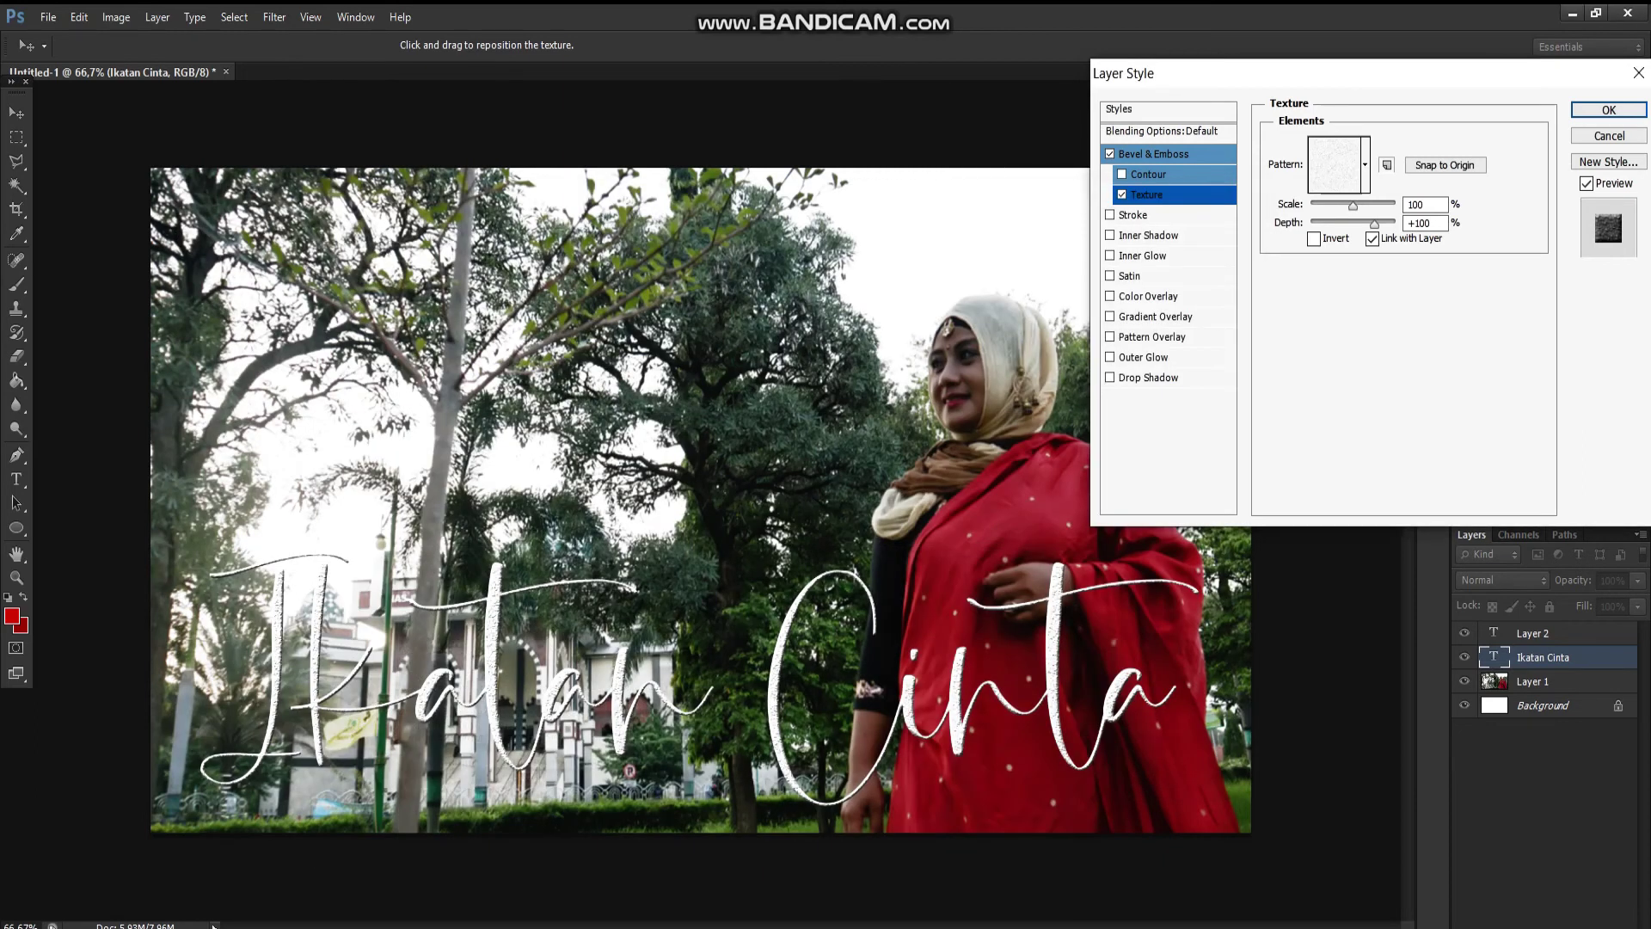
{"action": "left_click", "coordinate": [1122, 194]}
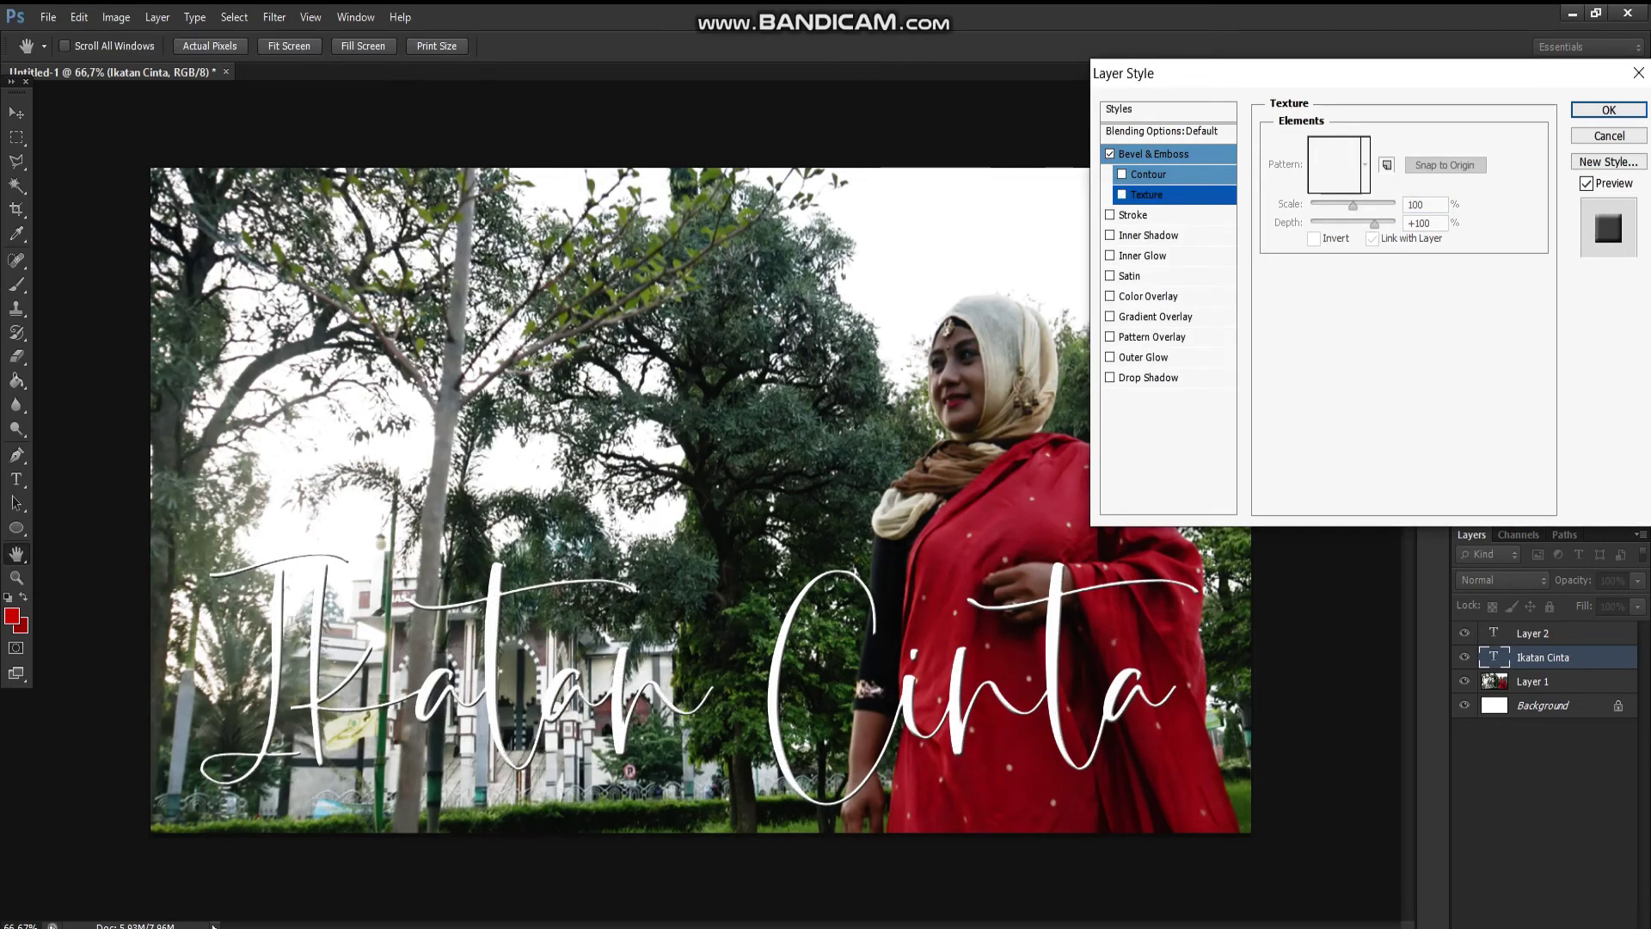
{"action": "left_click", "coordinate": [1109, 153]}
{"action": "left_click", "coordinate": [1109, 214]}
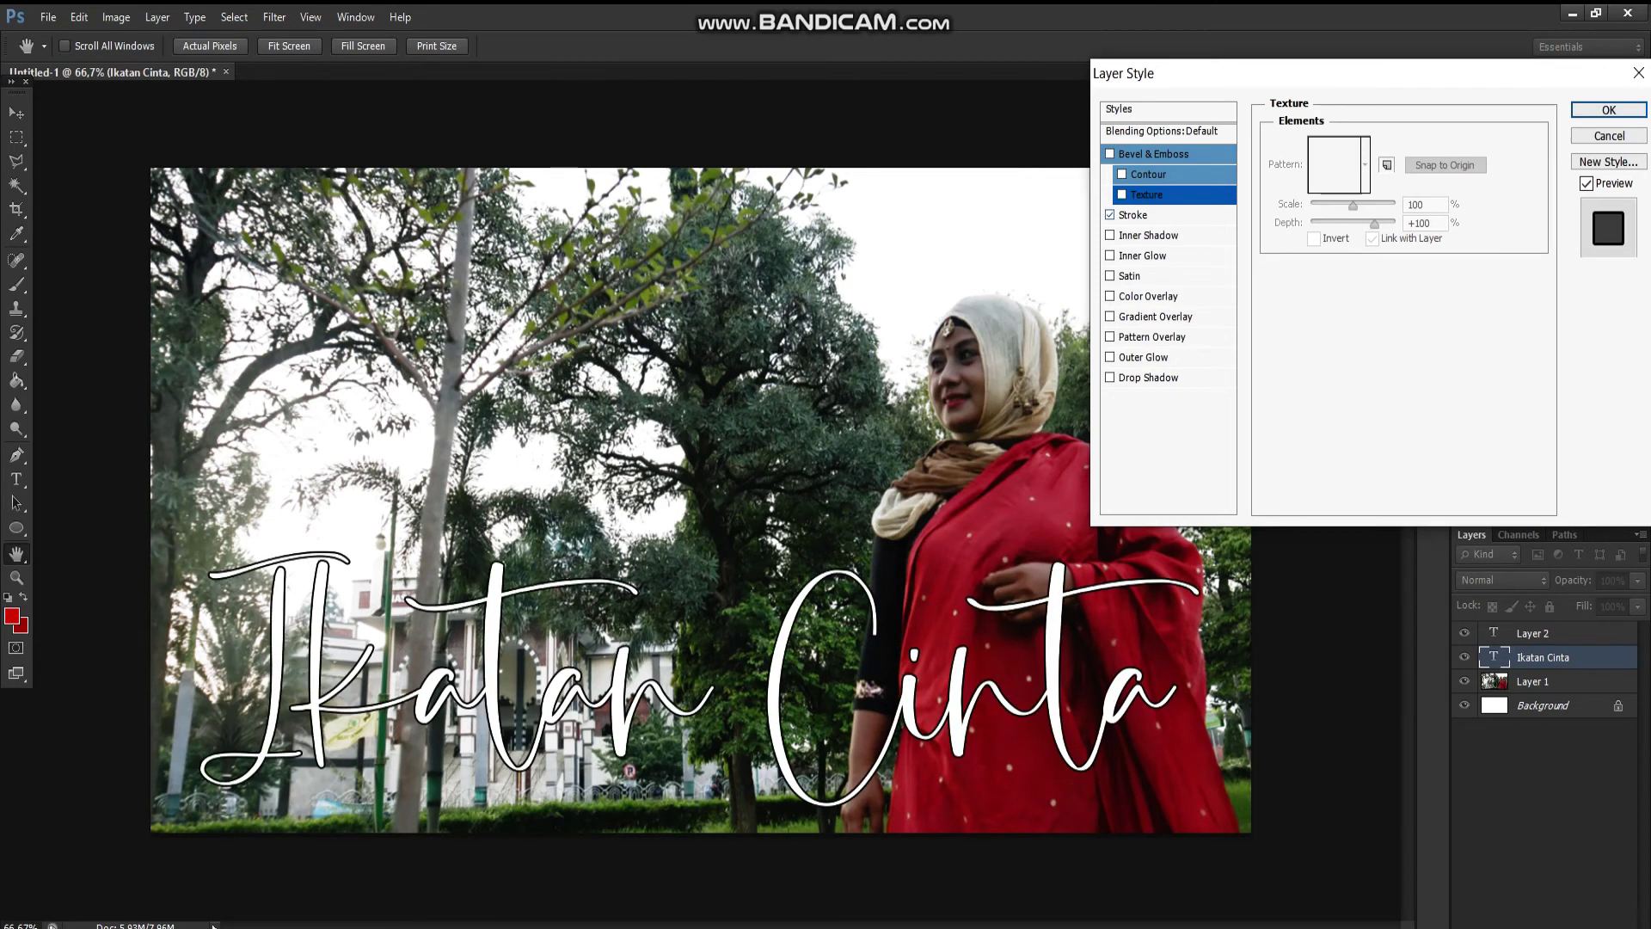
{"action": "left_click", "coordinate": [1110, 214]}
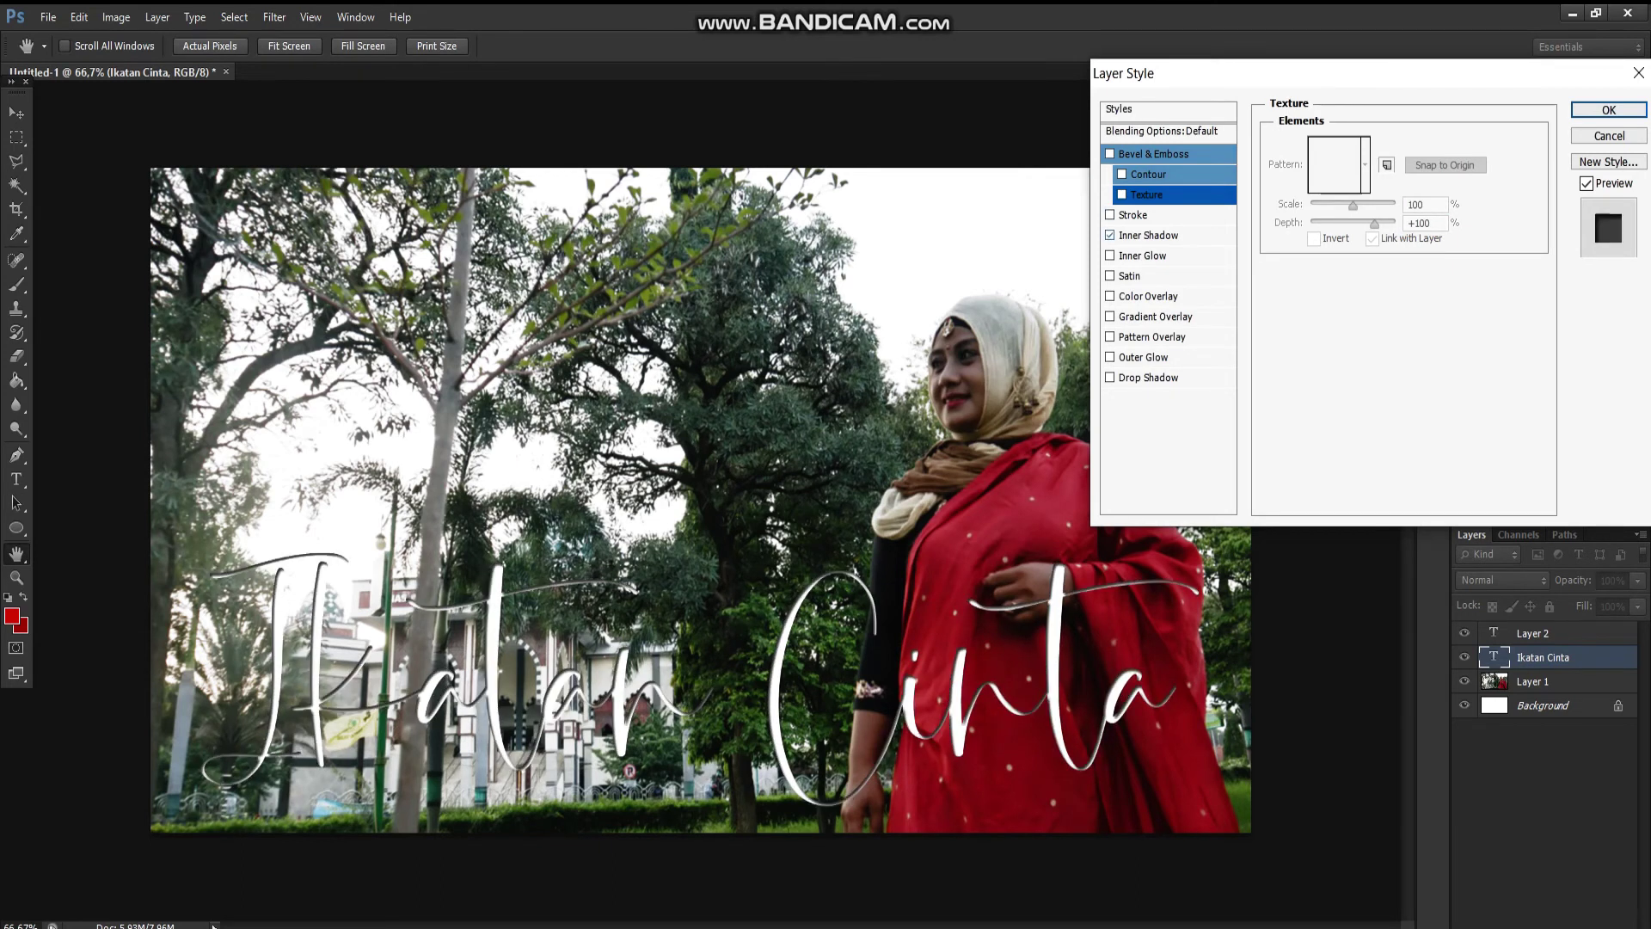
{"action": "left_click", "coordinate": [1110, 235]}
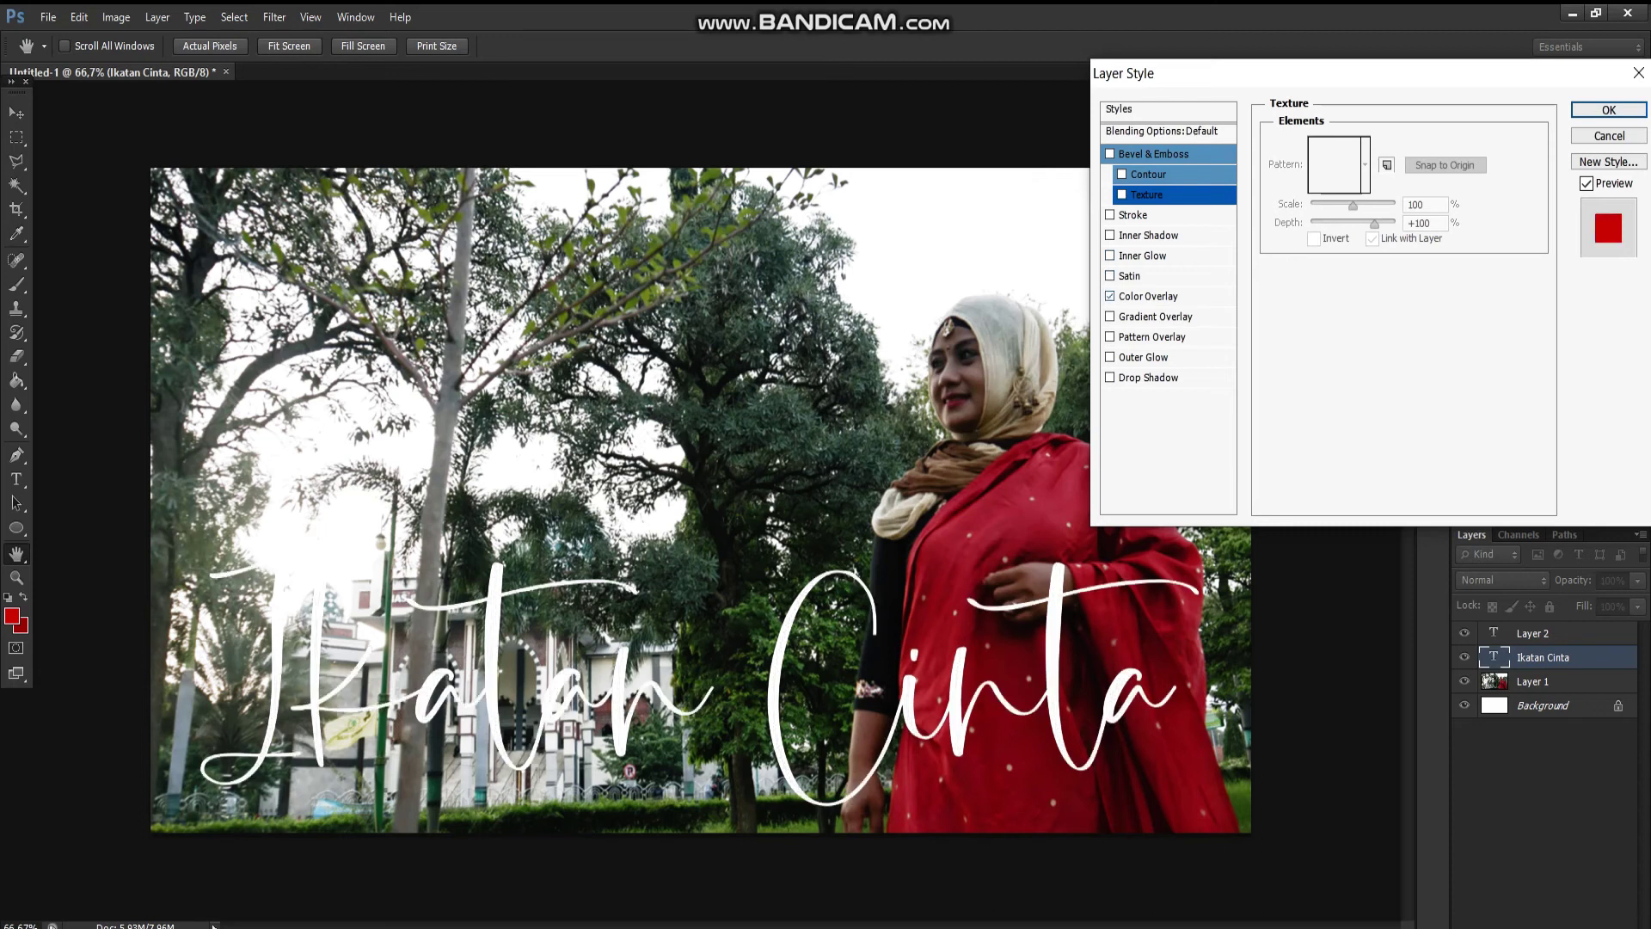
{"action": "left_click", "coordinate": [1109, 296]}
{"action": "left_click", "coordinate": [1110, 357]}
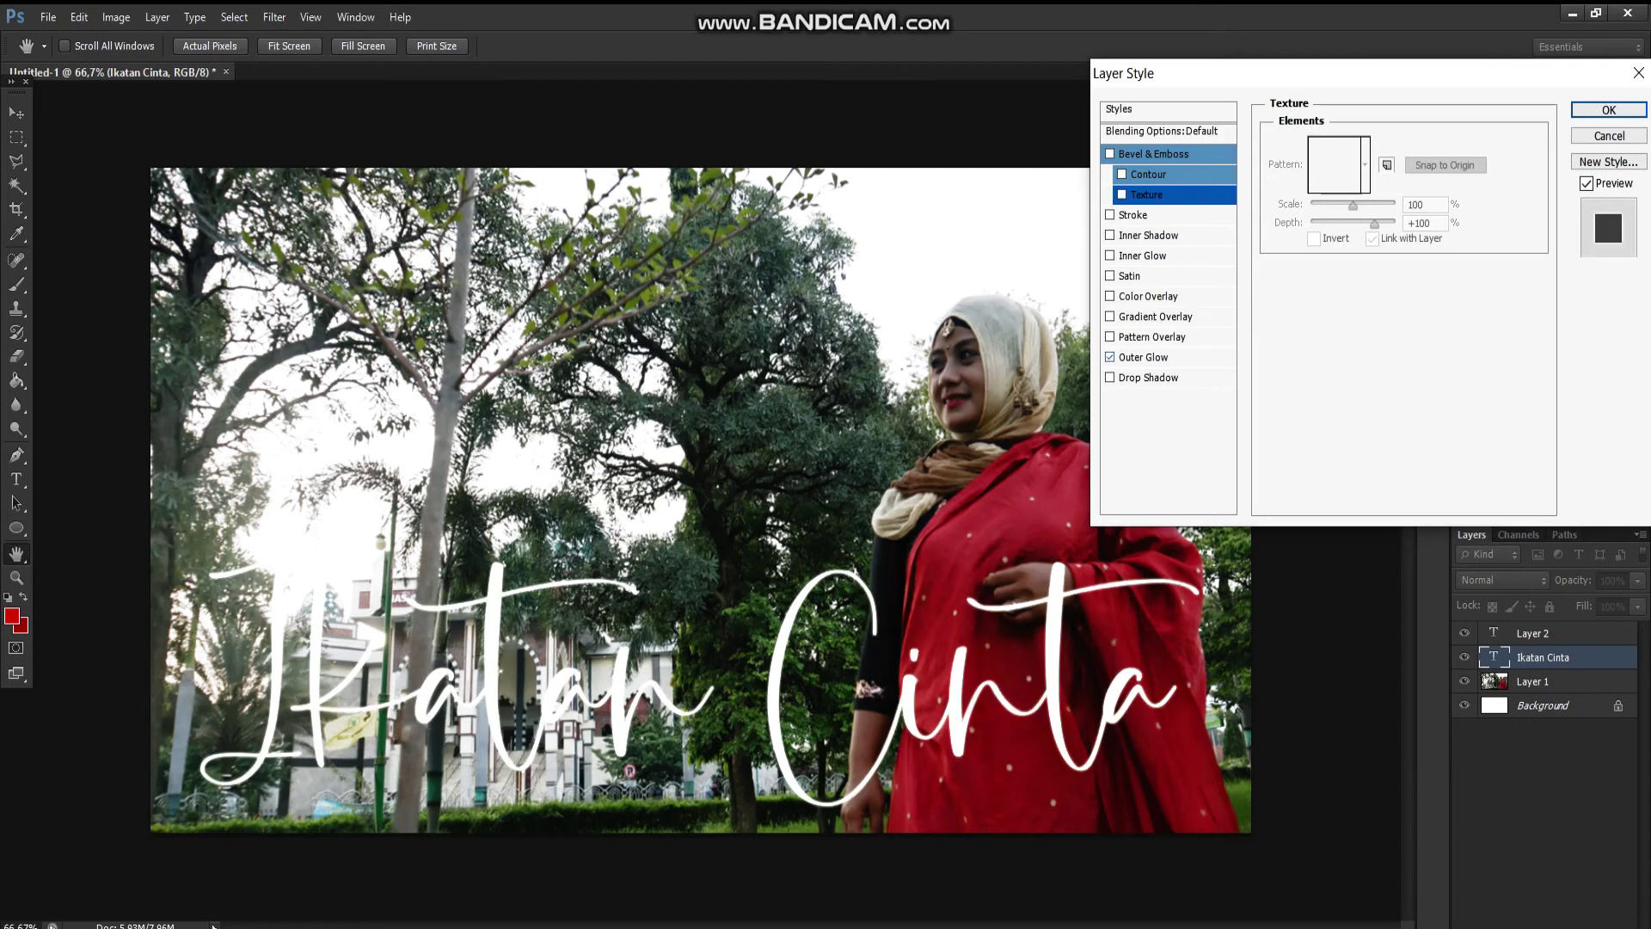
{"action": "left_click", "coordinate": [1109, 357]}
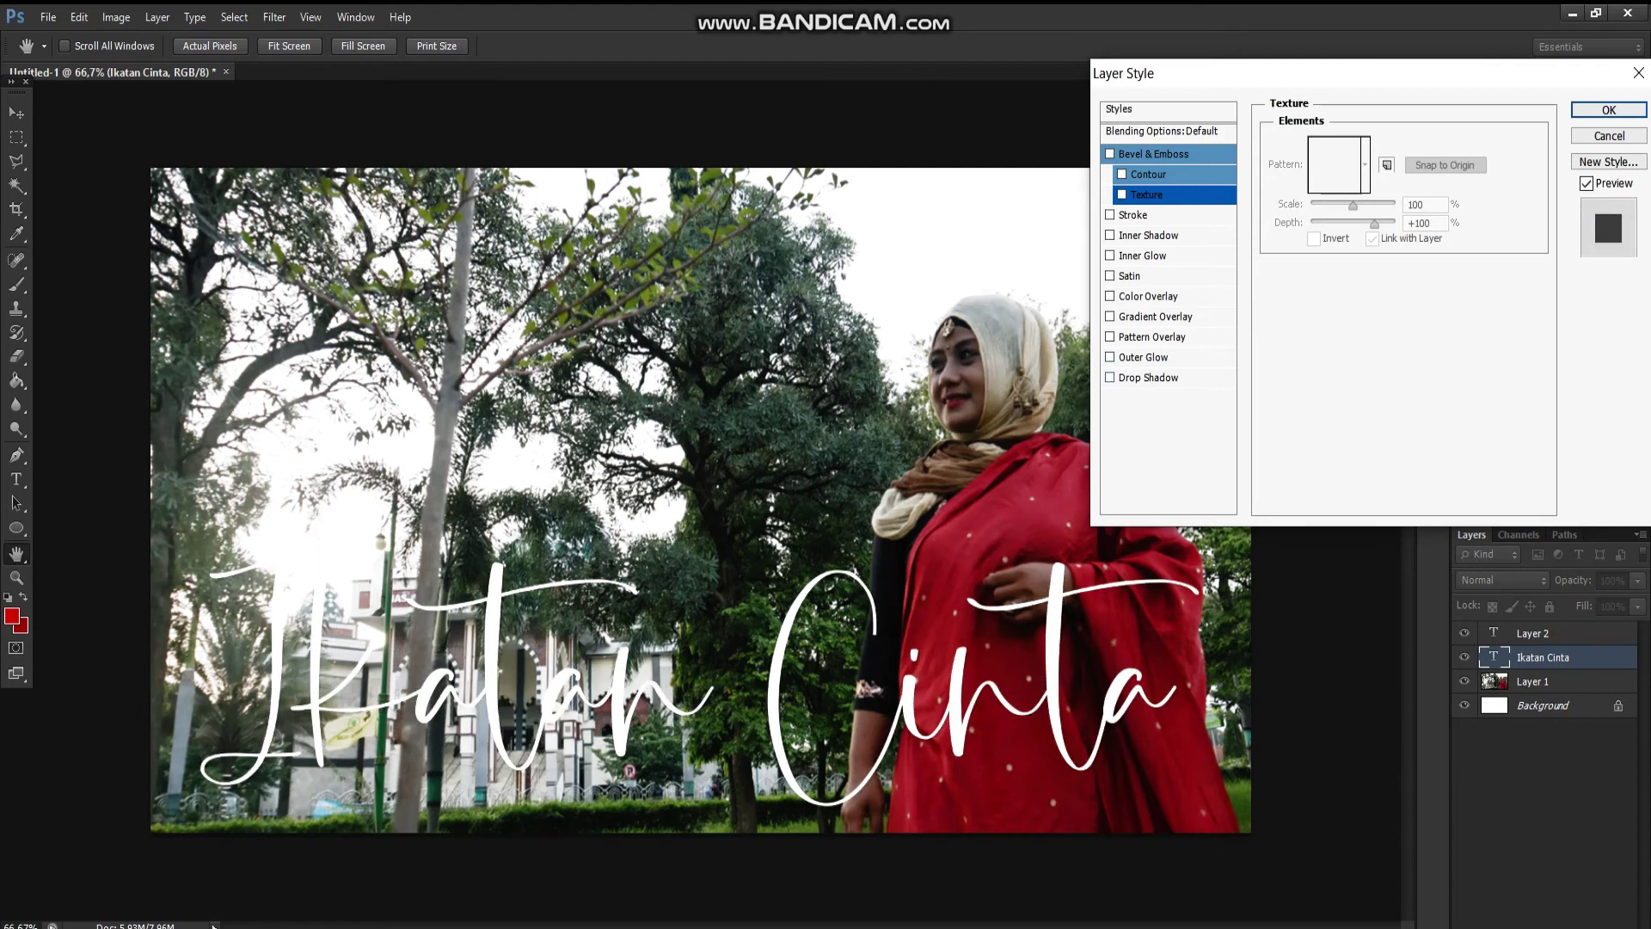
{"action": "left_click", "coordinate": [1144, 377]}
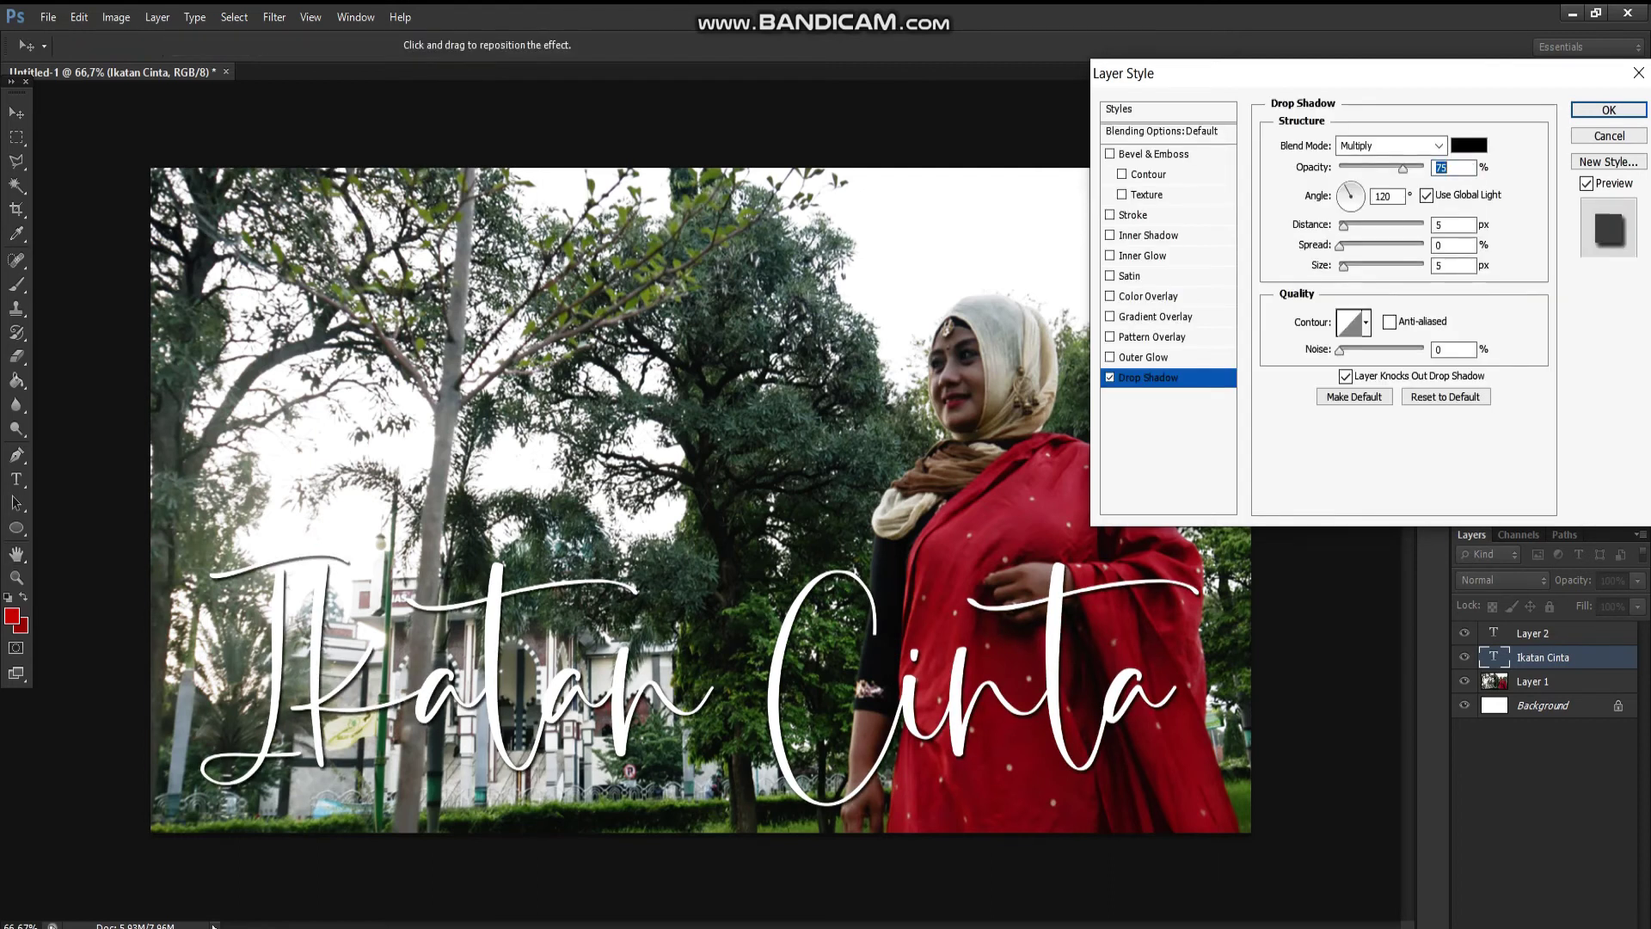
{"action": "key", "text": "Tab"}
{"action": "key", "text": "Tab"}
{"action": "key", "text": "Tab"}
{"action": "key", "text": "shift+Up"}
{"action": "key", "text": "shift+Up"}
{"action": "key", "text": "shift+Up"}
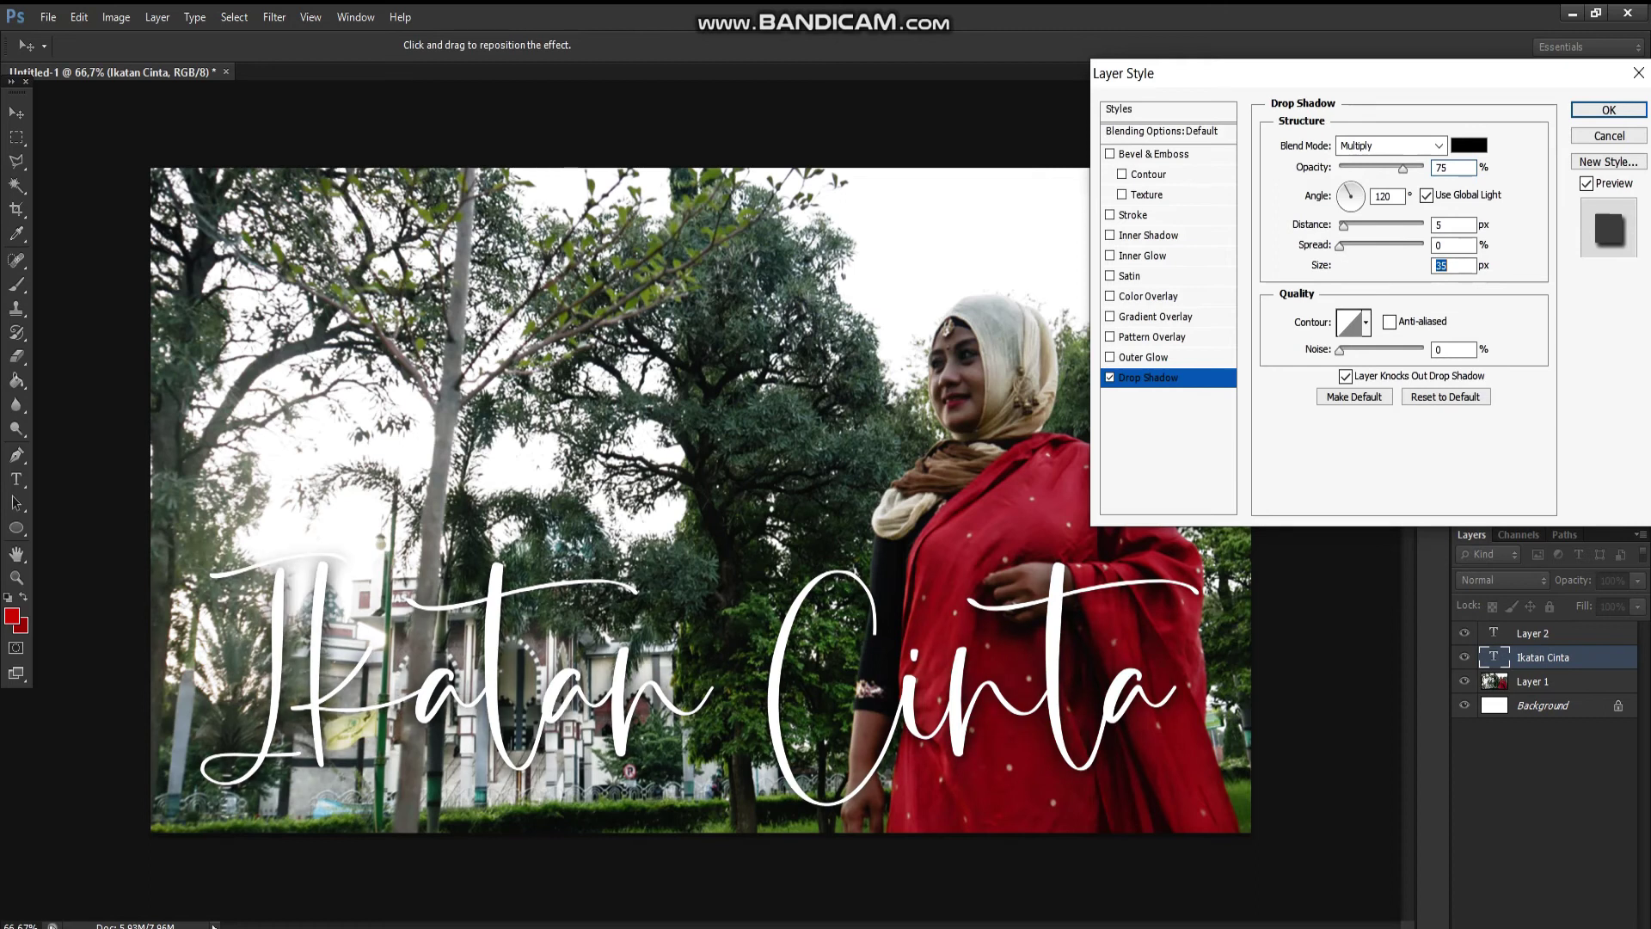
- Re-enable Outer Glow at 43 px, restore the textured bevel, and add a dark Stroke
{"action": "left_click", "coordinate": [1109, 357]}
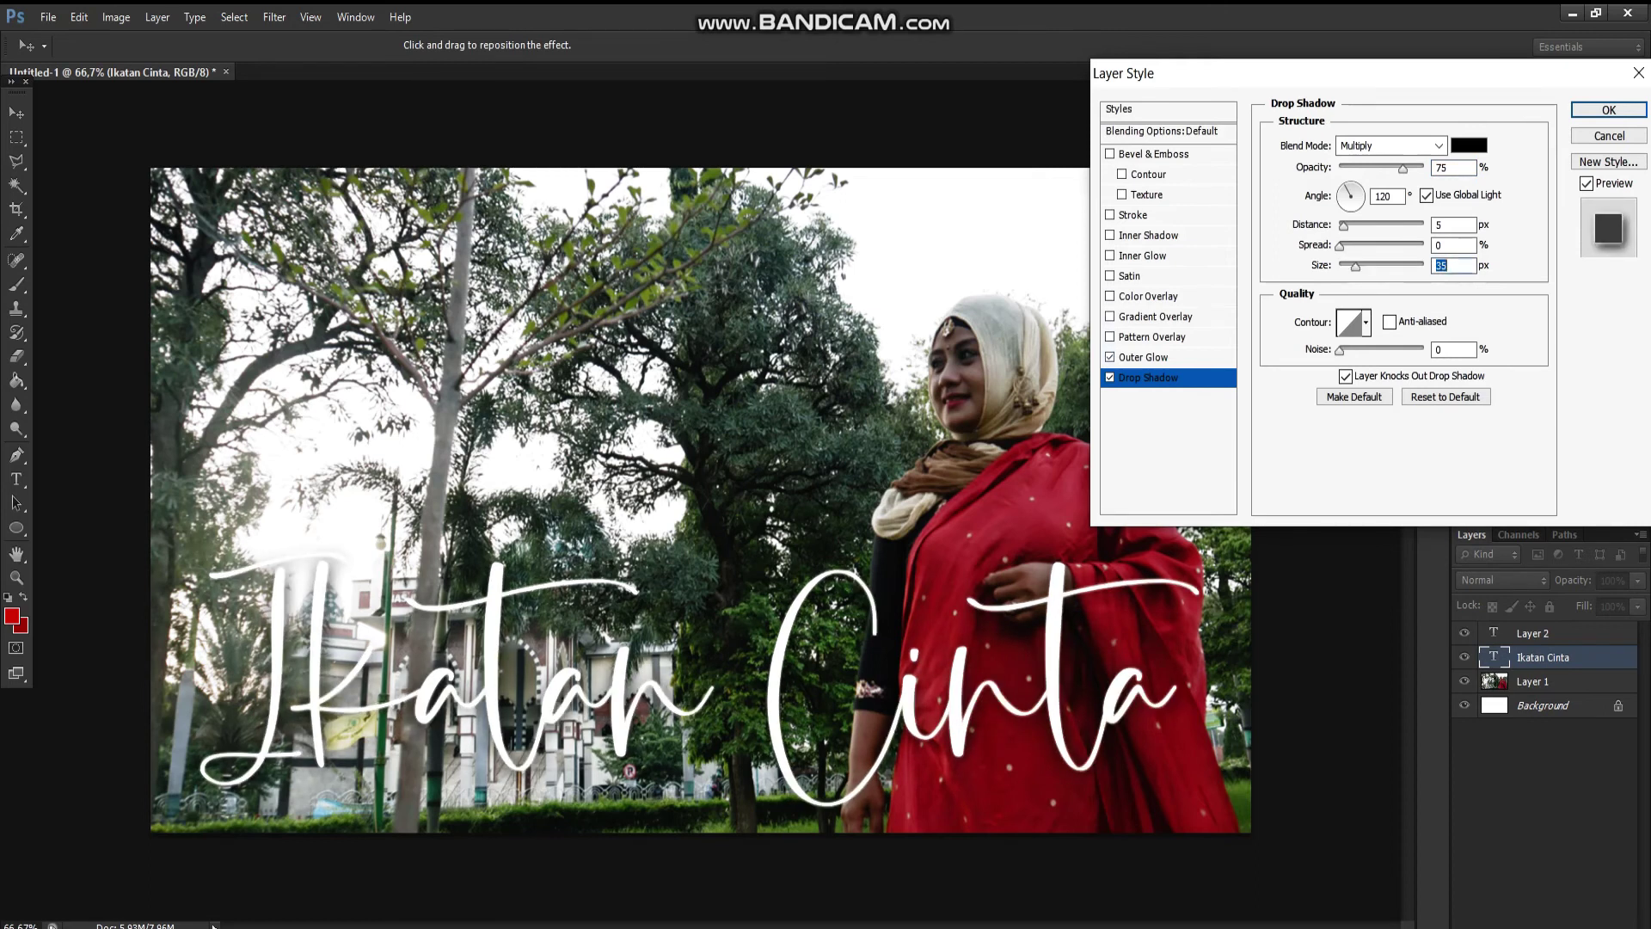
{"action": "left_click", "coordinate": [1143, 357]}
{"action": "left_click_drag", "start_coordinate": [1344, 308], "coordinate": [1358, 308]}
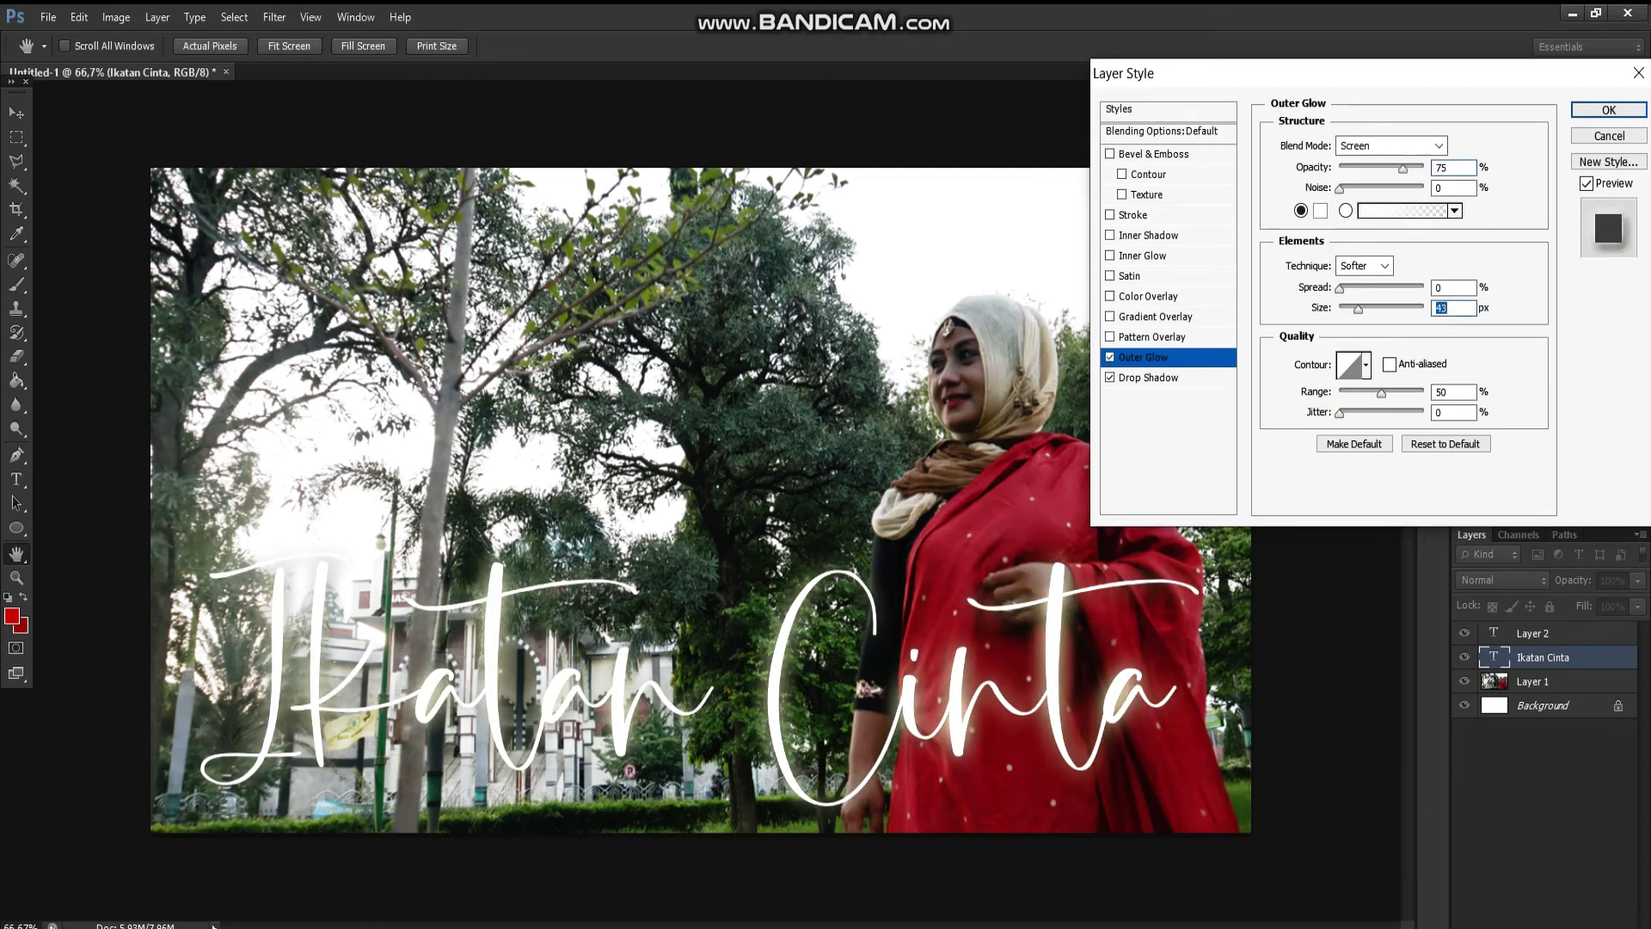
{"action": "left_click", "coordinate": [1110, 215]}
{"action": "left_click", "coordinate": [1111, 215]}
{"action": "left_click", "coordinate": [1147, 194]}
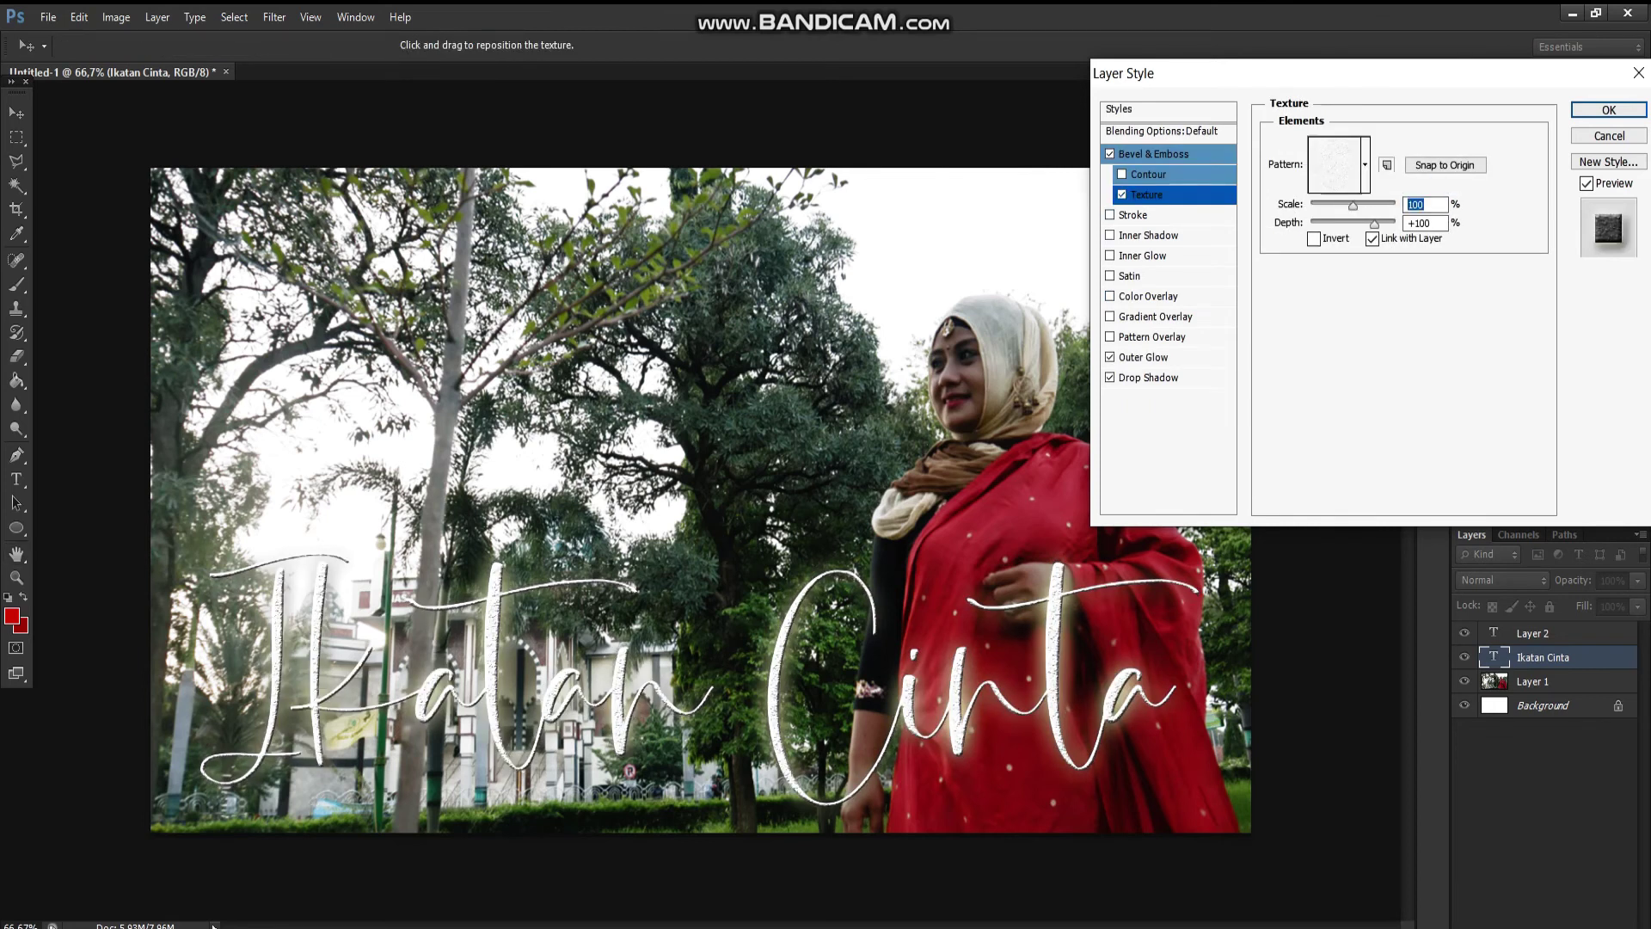
{"action": "left_click", "coordinate": [1111, 234]}
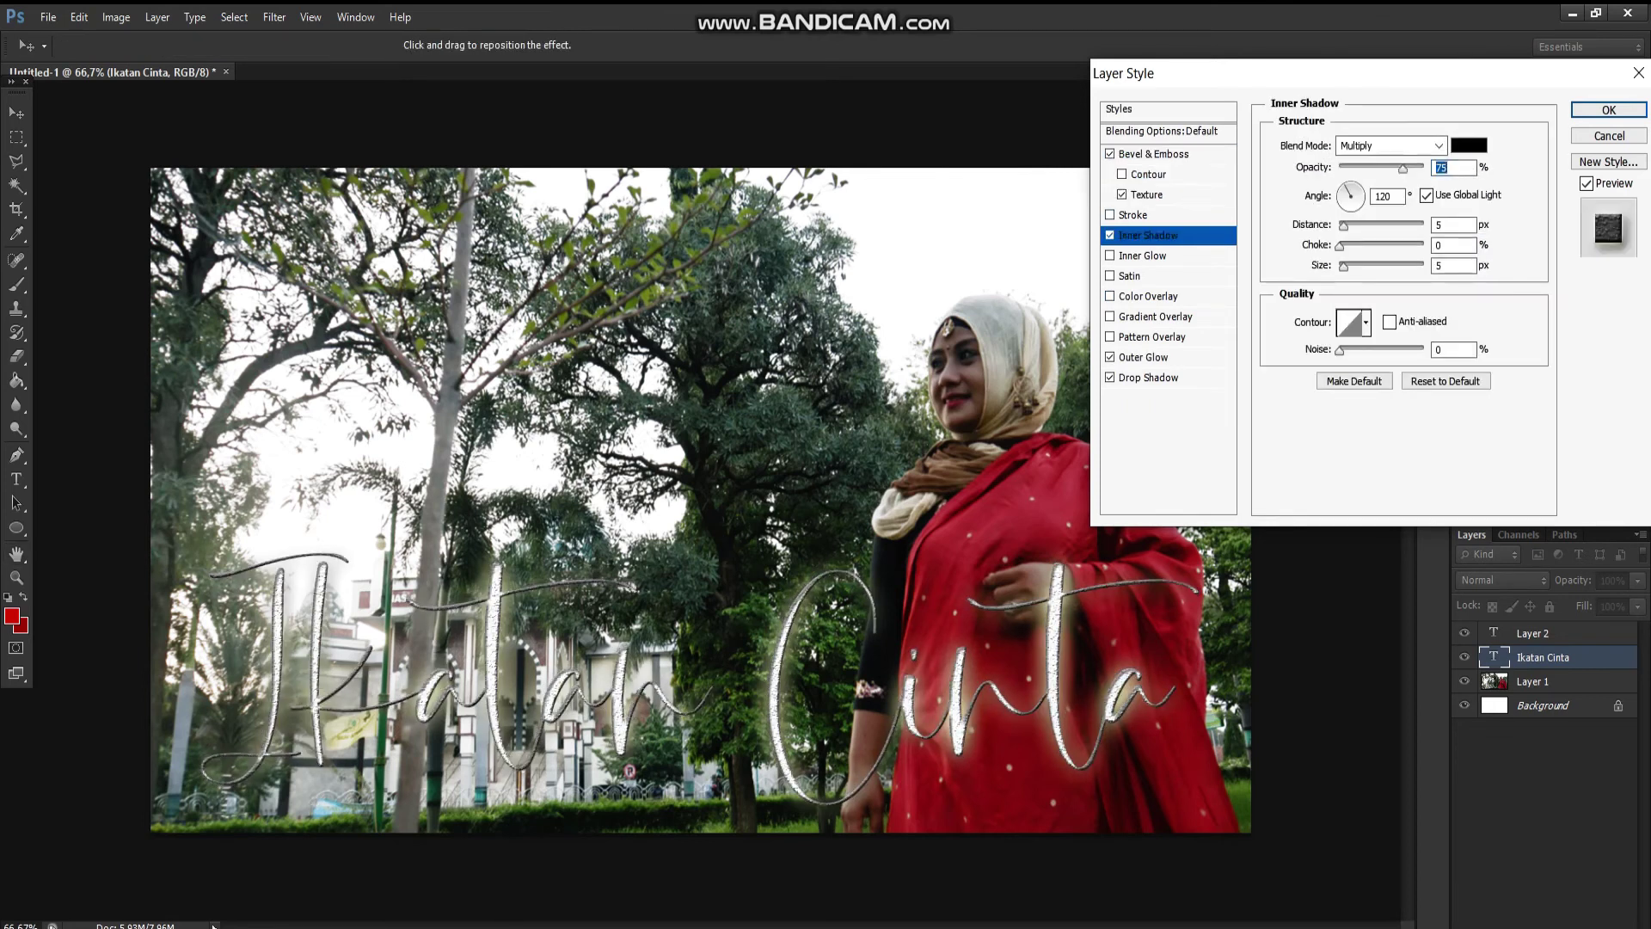
{"action": "left_click", "coordinate": [1111, 235]}
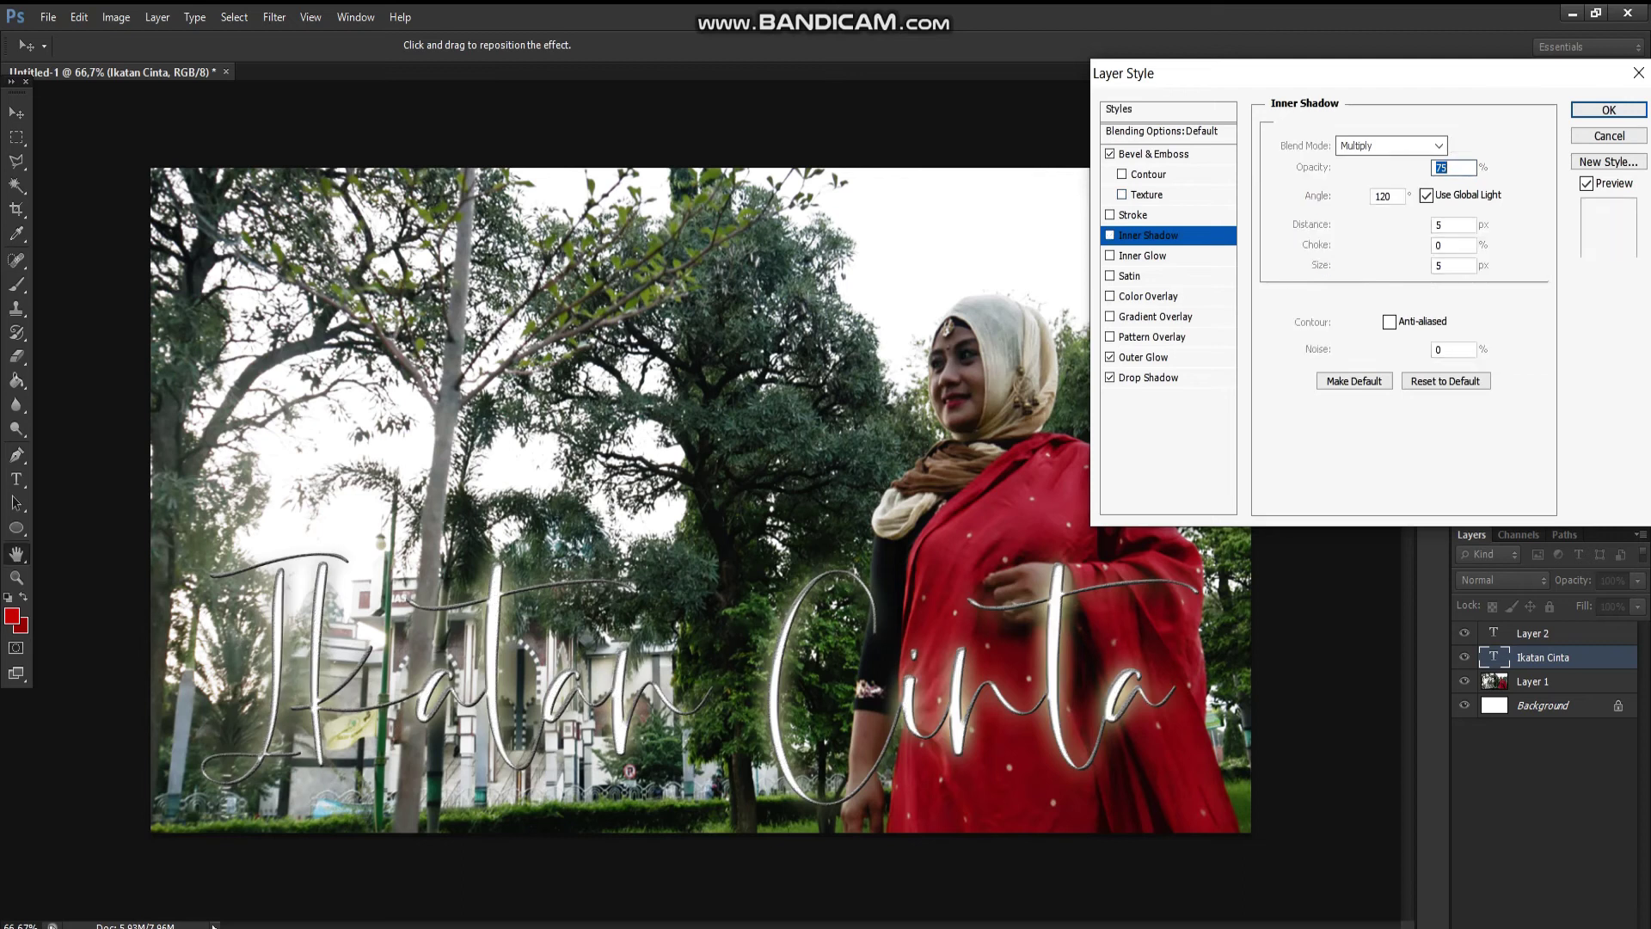
{"action": "left_click", "coordinate": [1110, 255]}
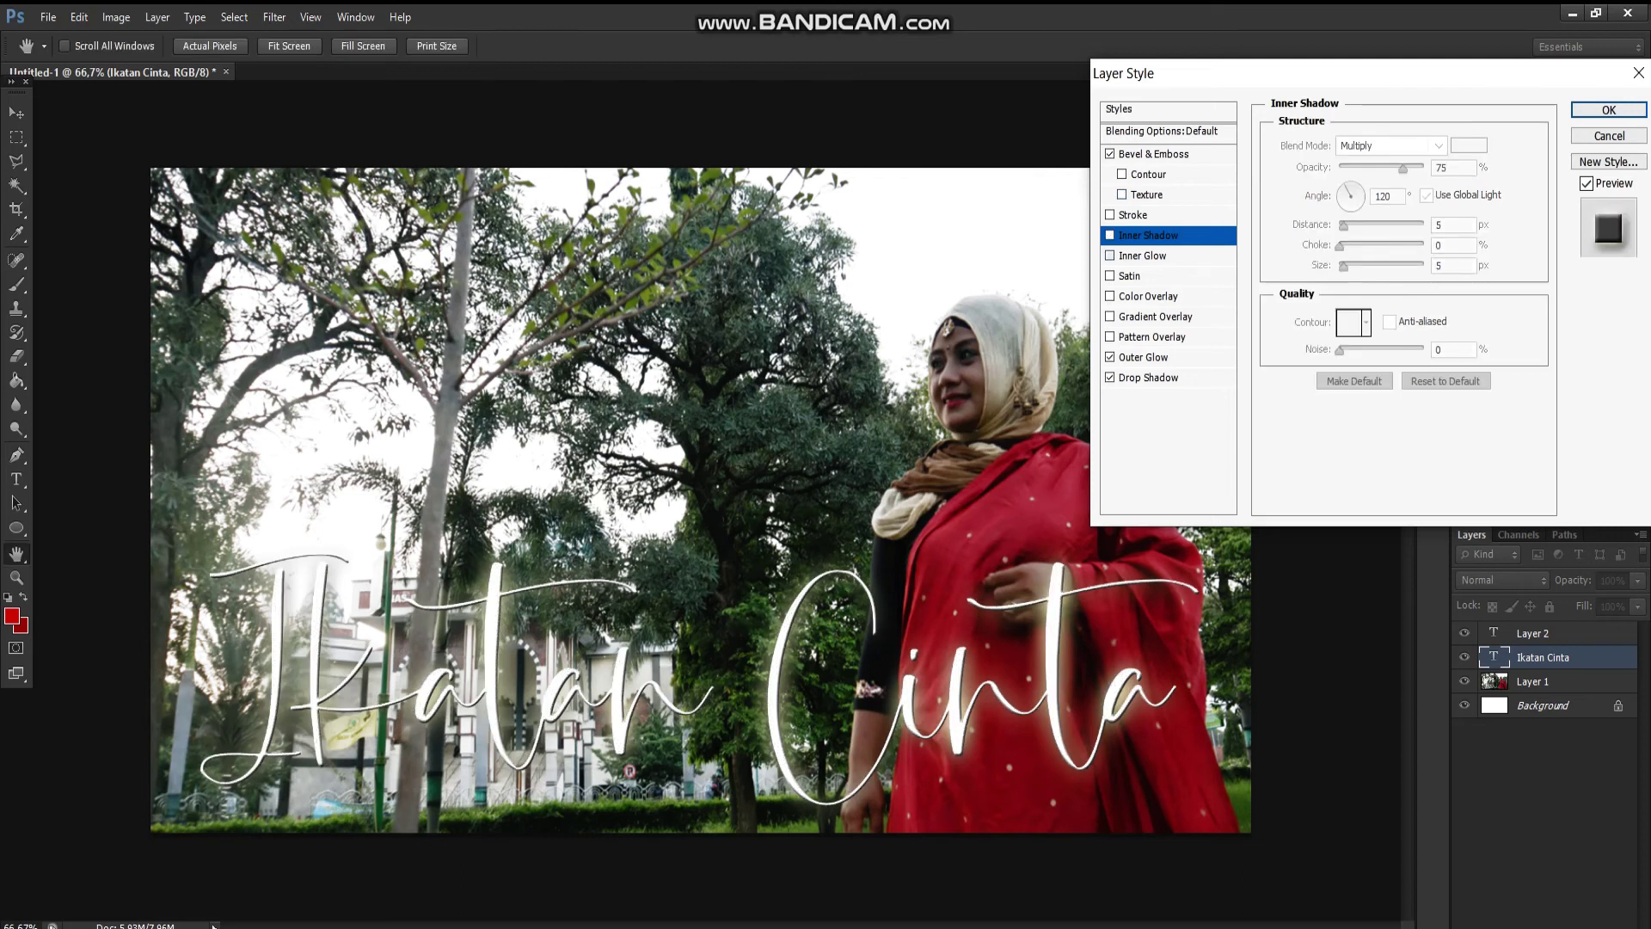
{"action": "left_click", "coordinate": [1110, 256]}
{"action": "left_click", "coordinate": [1111, 256]}
{"action": "left_click", "coordinate": [1110, 215]}
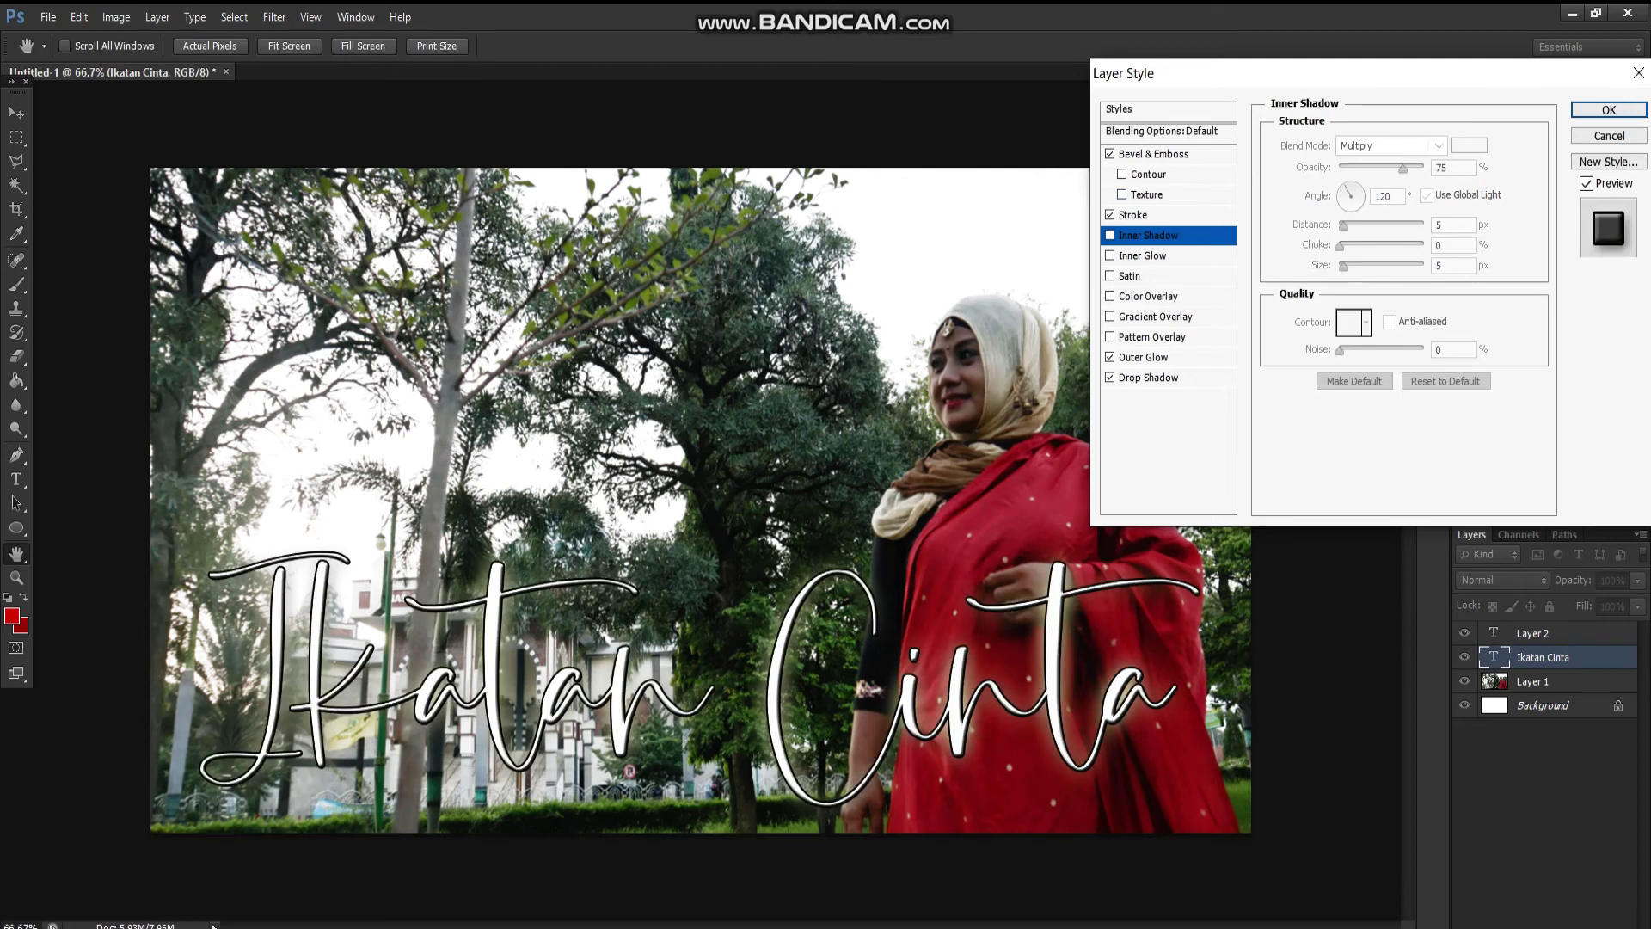
- Apply the title's layer styles, nudge it, and add a new text layer upper left
{"action": "left_click", "coordinate": [1609, 110]}
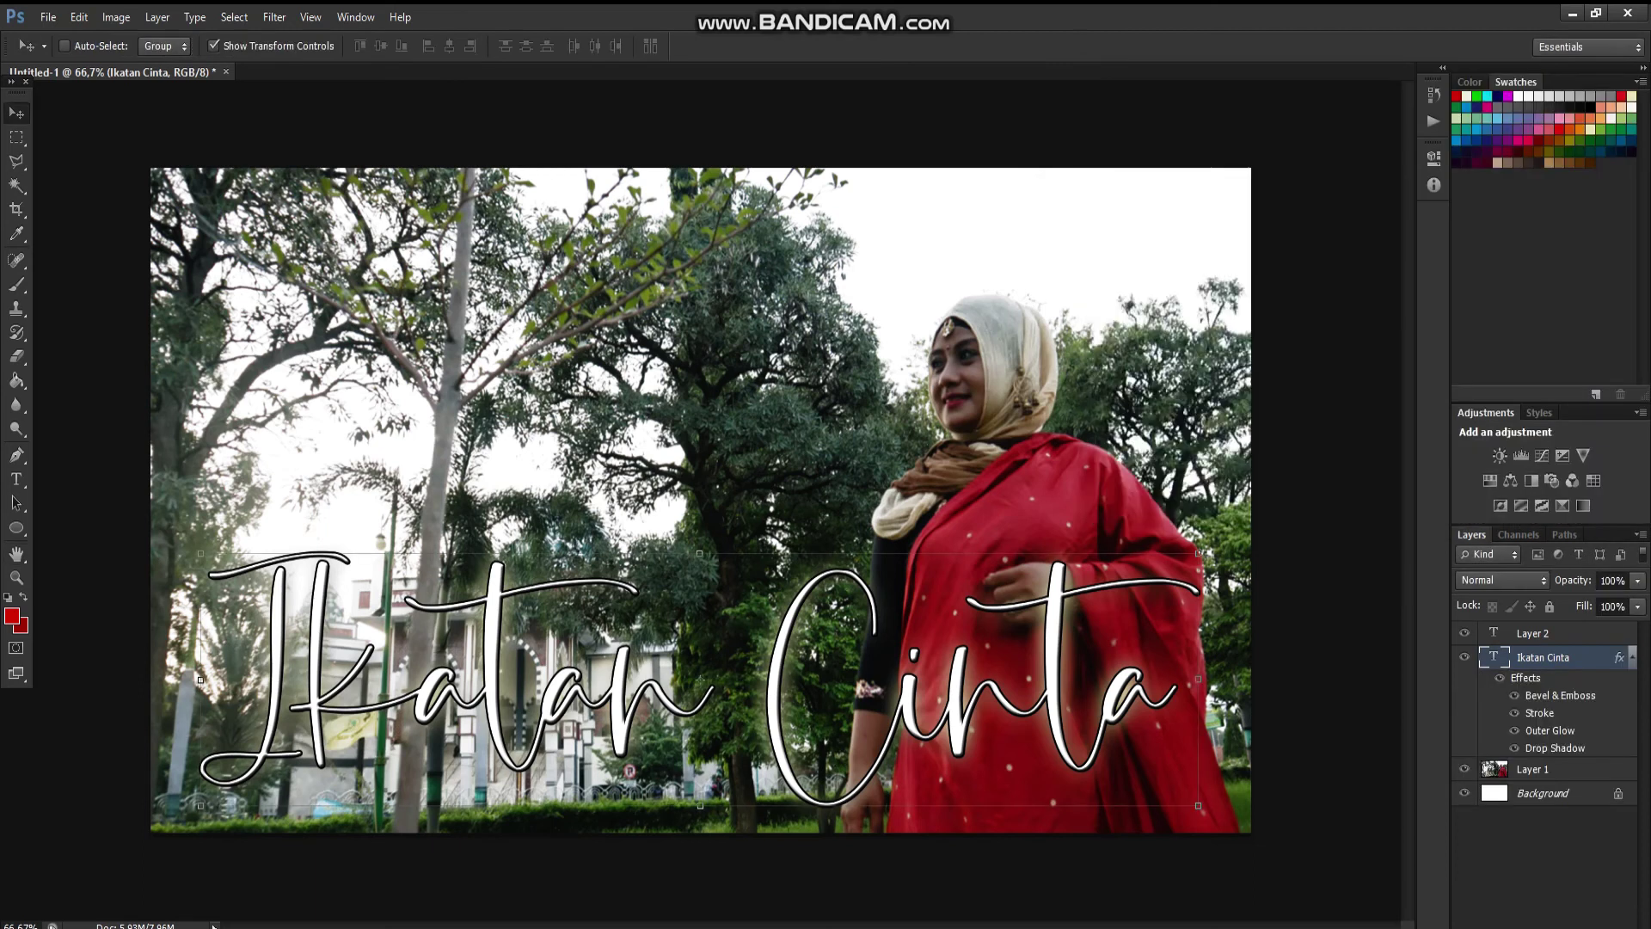
{"action": "mouse_move", "coordinate": [921, 568]}
{"action": "left_mouse_down"}
{"action": "mouse_move", "coordinate": [916, 628]}
{"action": "mouse_move", "coordinate": [914, 597]}
{"action": "left_mouse_up"}
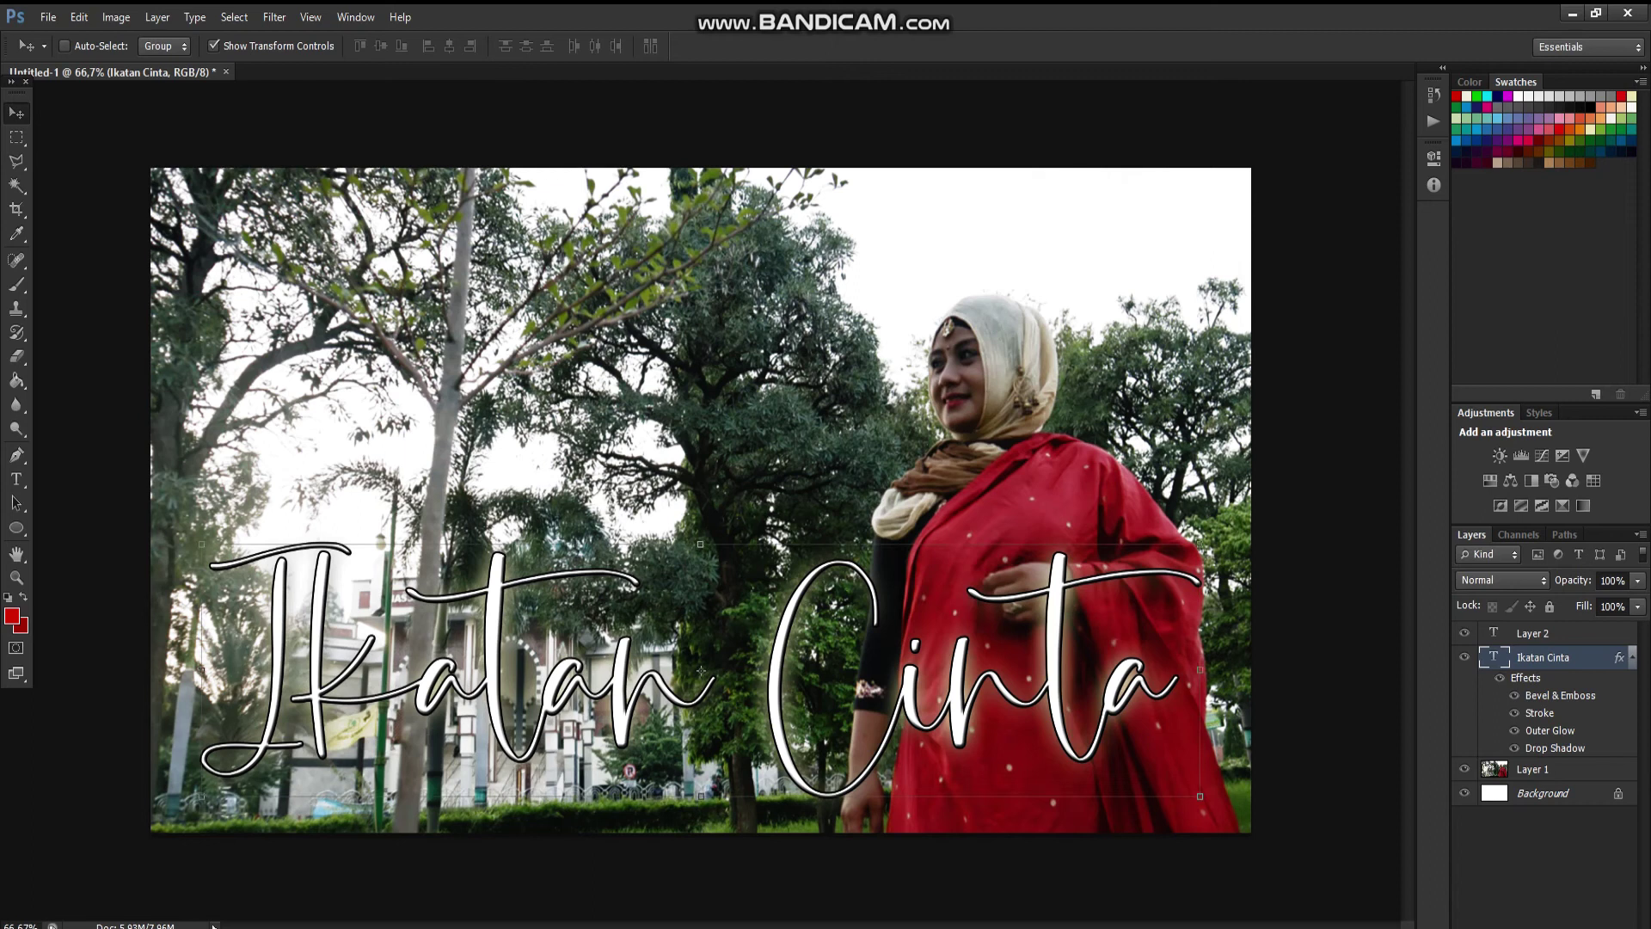
{"action": "left_click", "coordinate": [16, 479]}
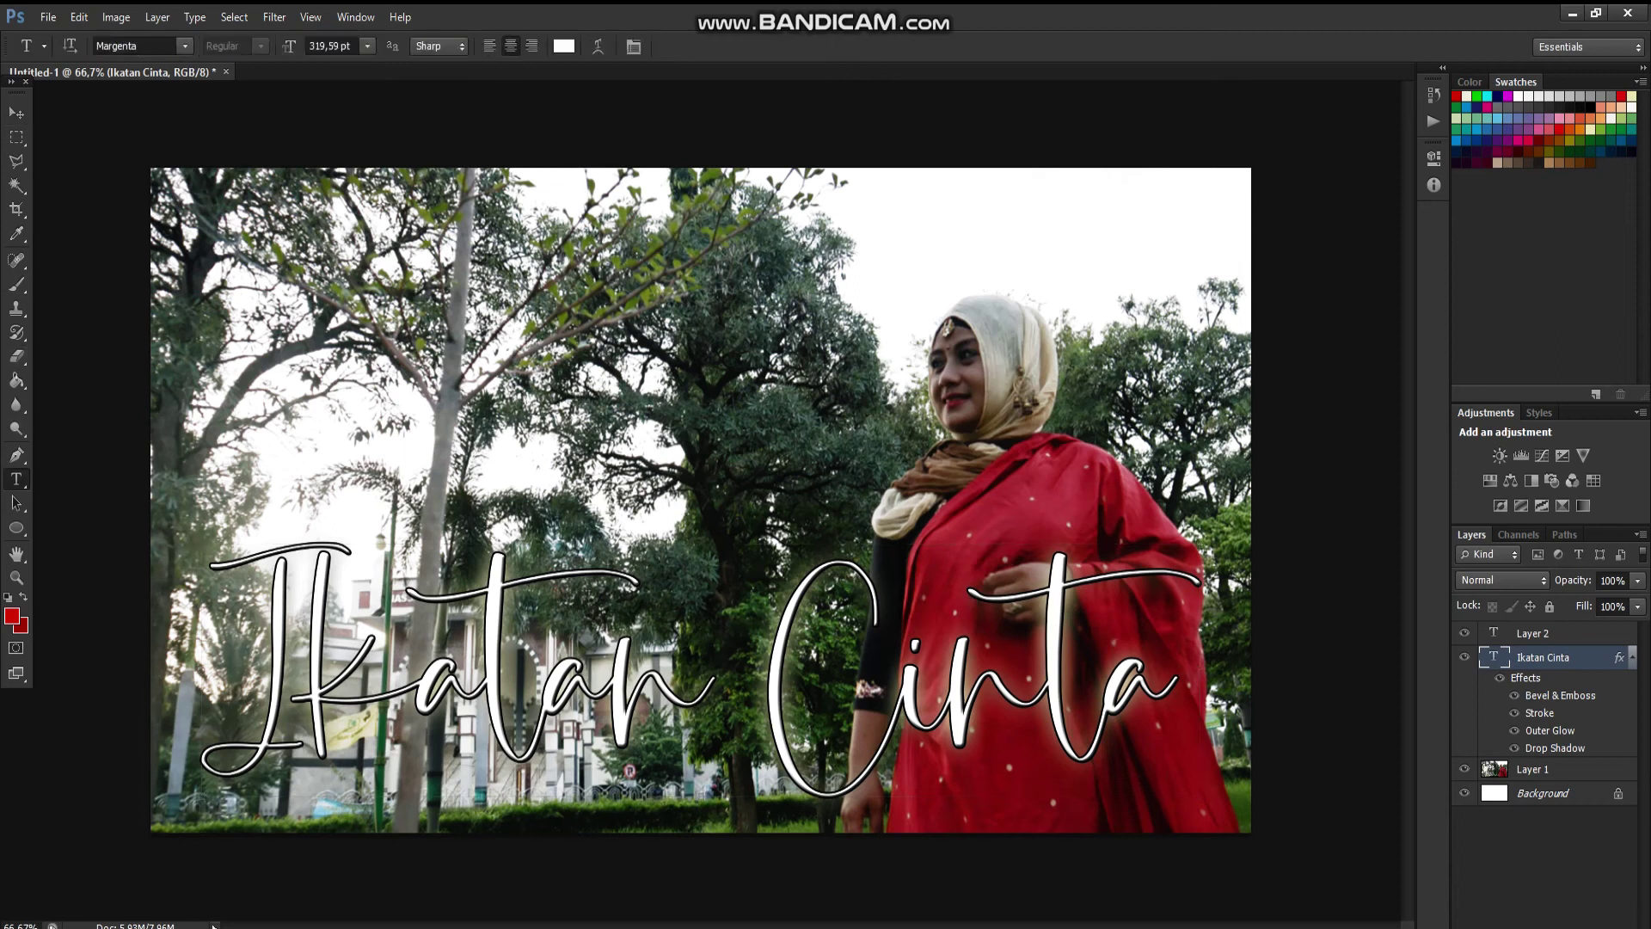
{"action": "left_click", "coordinate": [374, 383]}
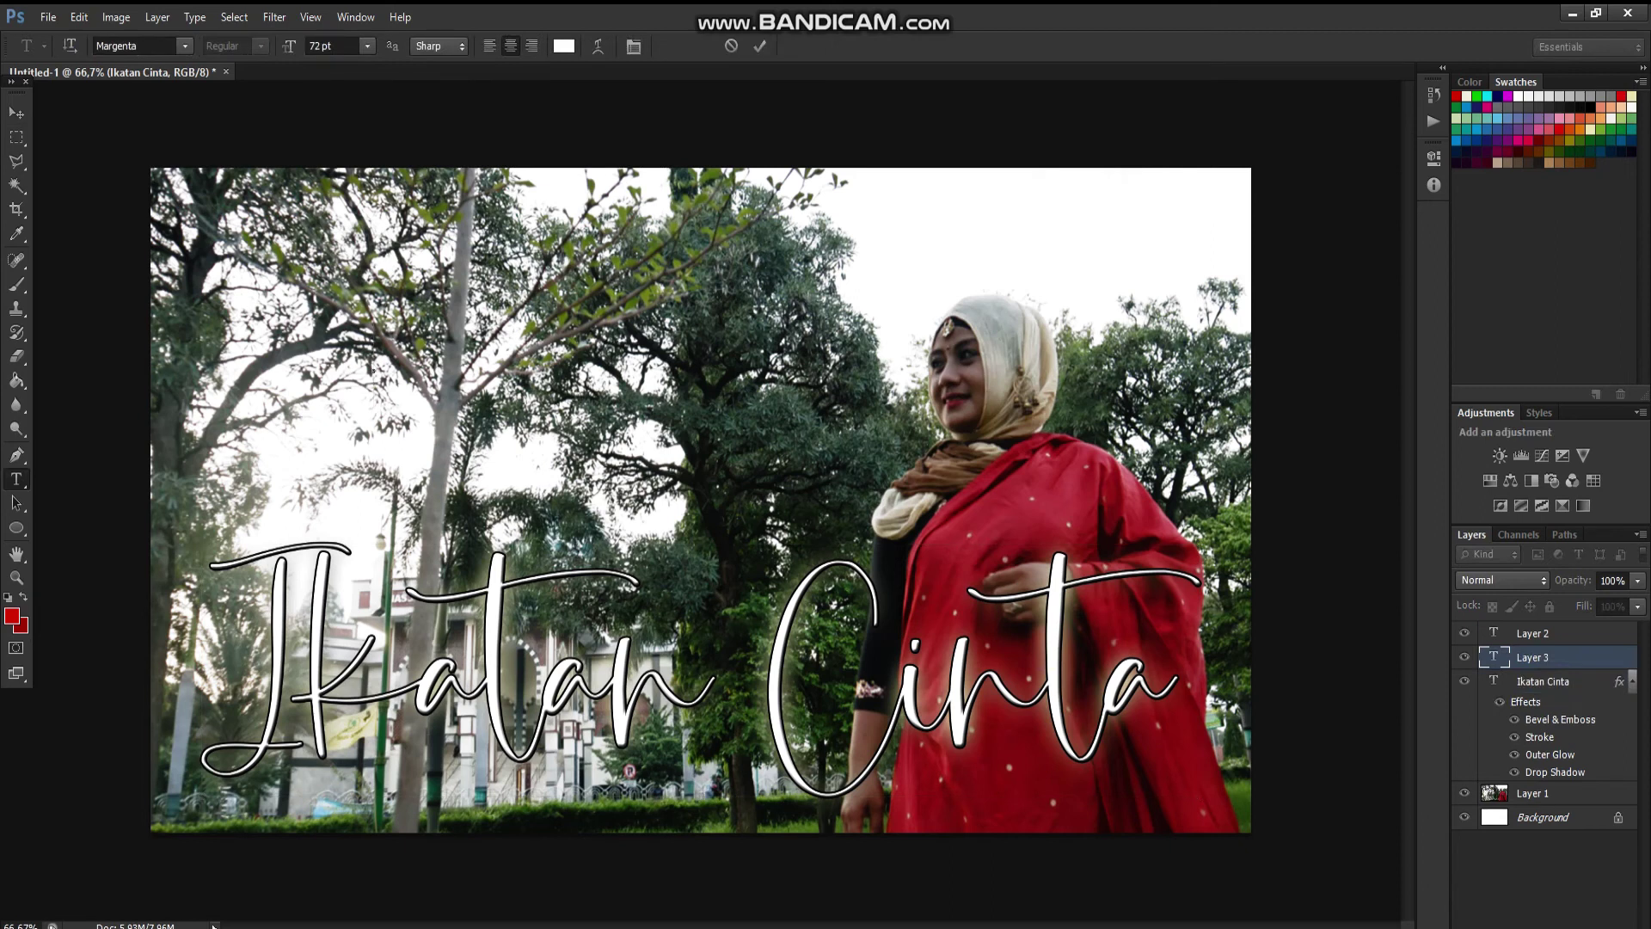
{"action": "type", "text": "Aldebaran"}
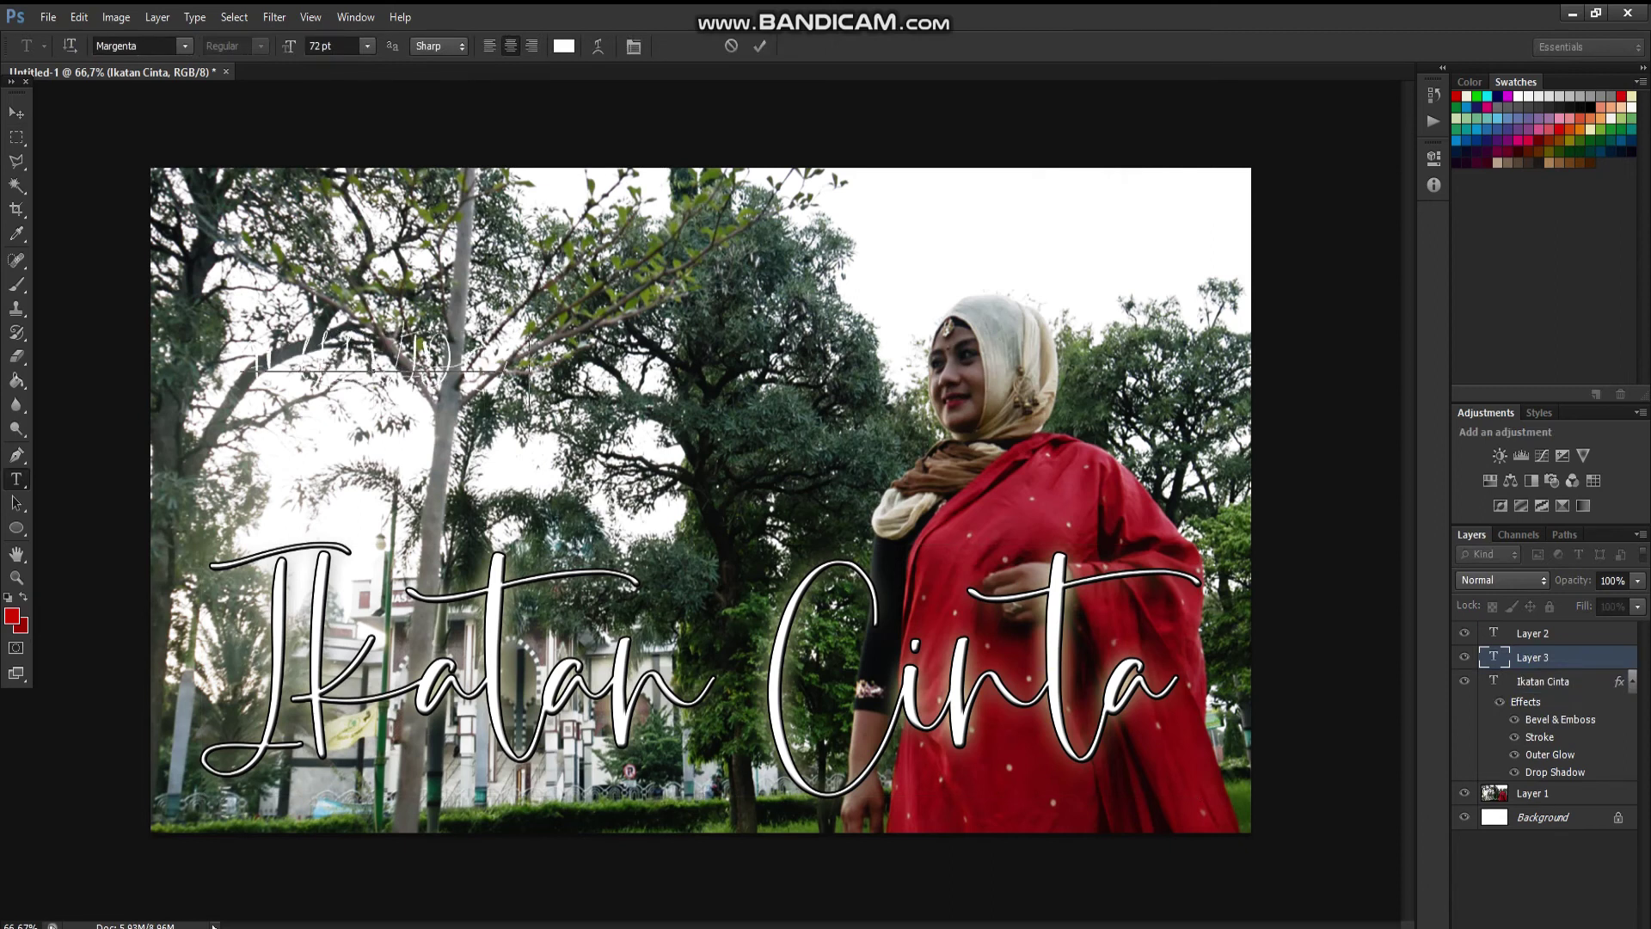
{"action": "type", "text": "ran"}
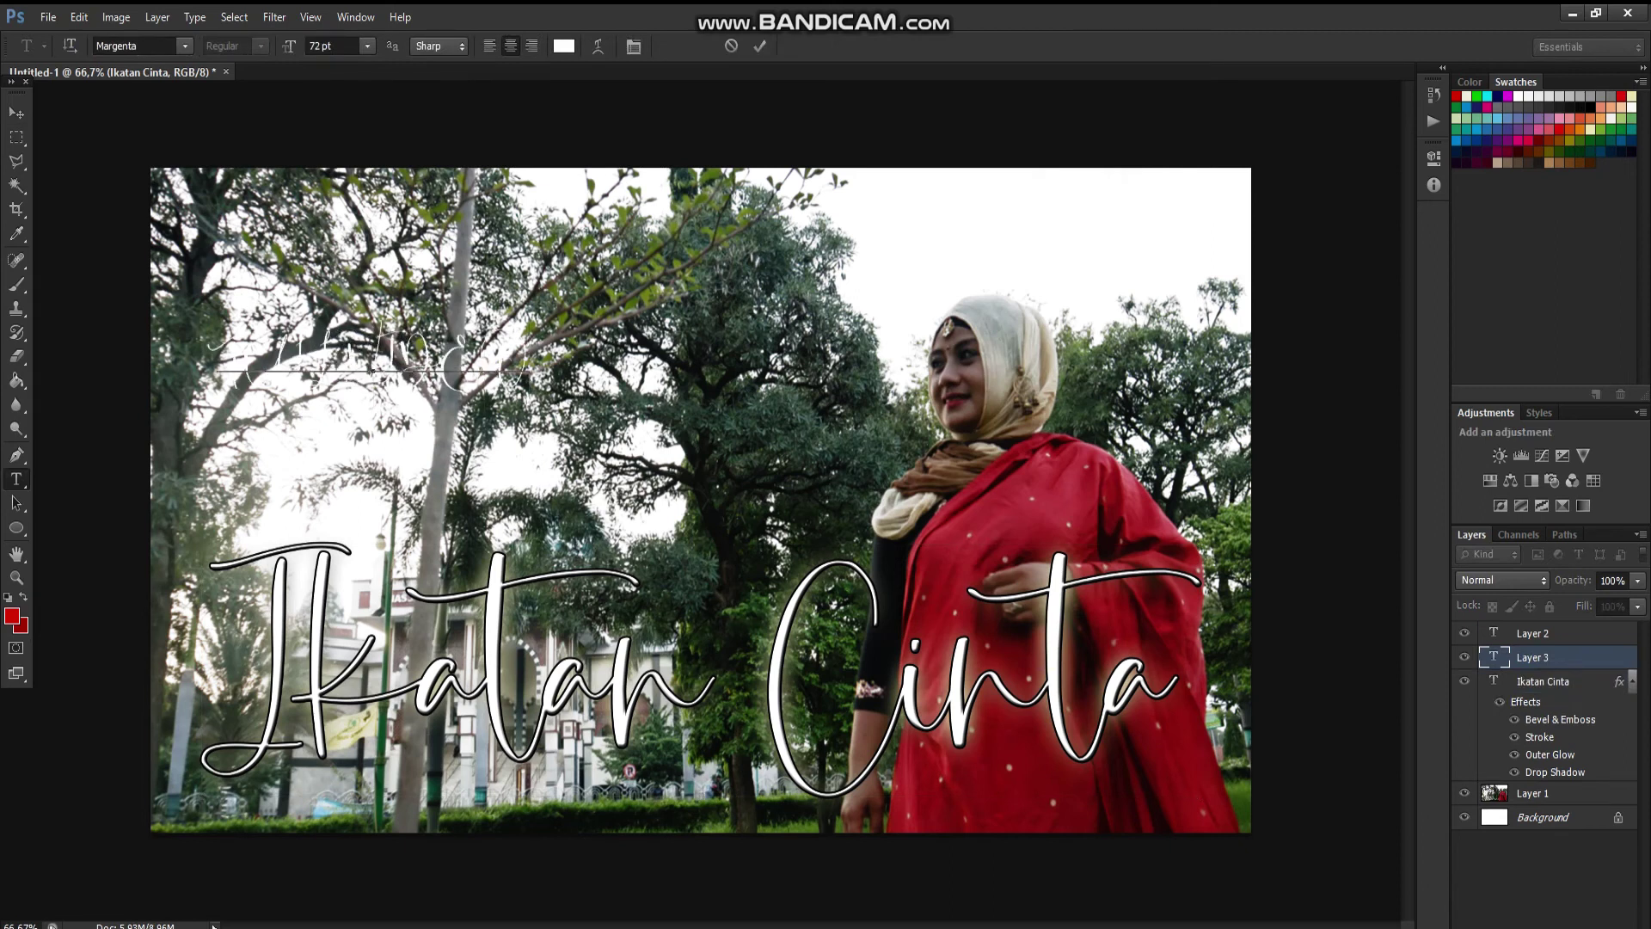
- Set the FULL VIDEO text to the Myanmar Text font and commit it
{"action": "key", "text": "ctrl+a"}
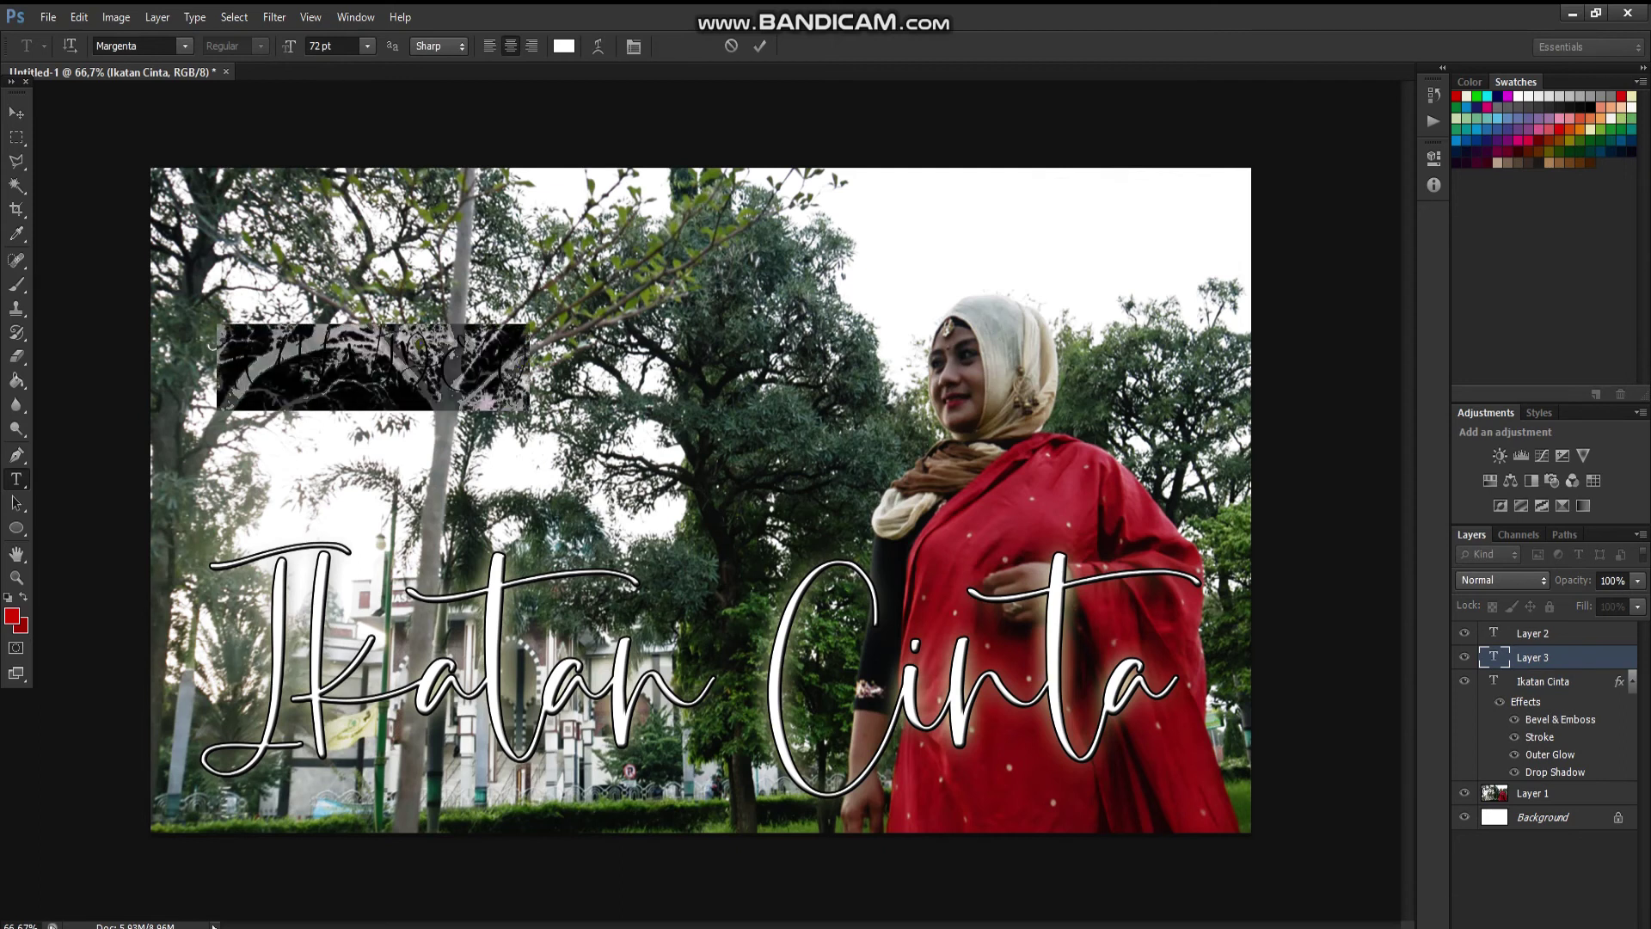
{"action": "left_click", "coordinate": [185, 46]}
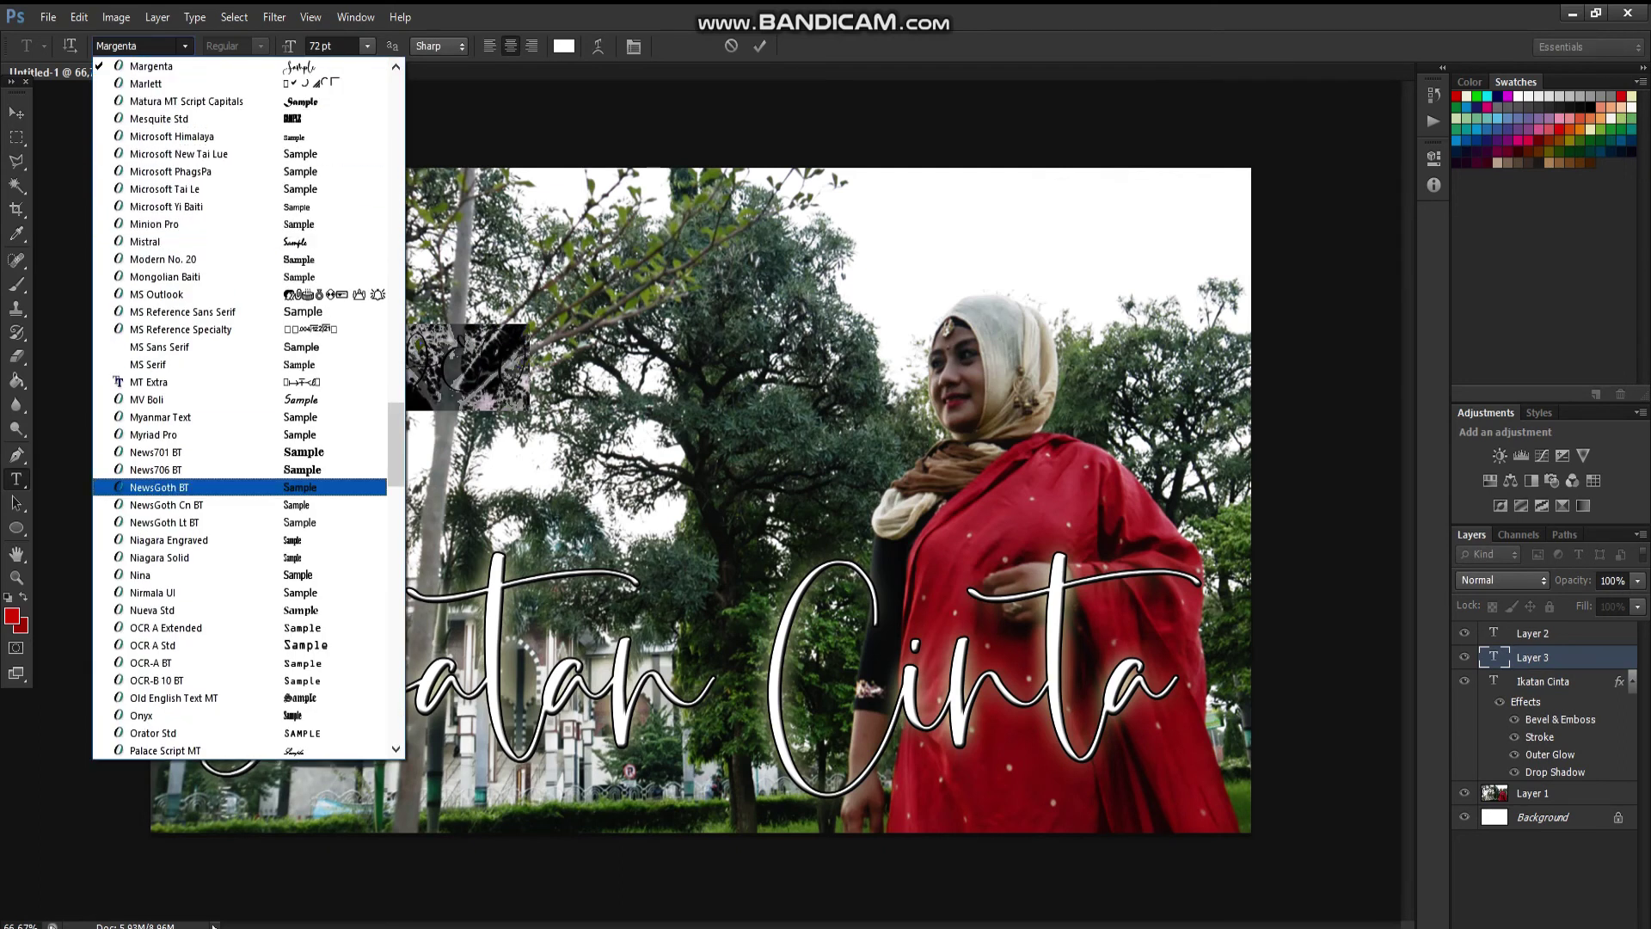
{"action": "key", "text": "Up"}
{"action": "key", "text": "Up"}
{"action": "key", "text": "Up"}
{"action": "key", "text": "Return"}
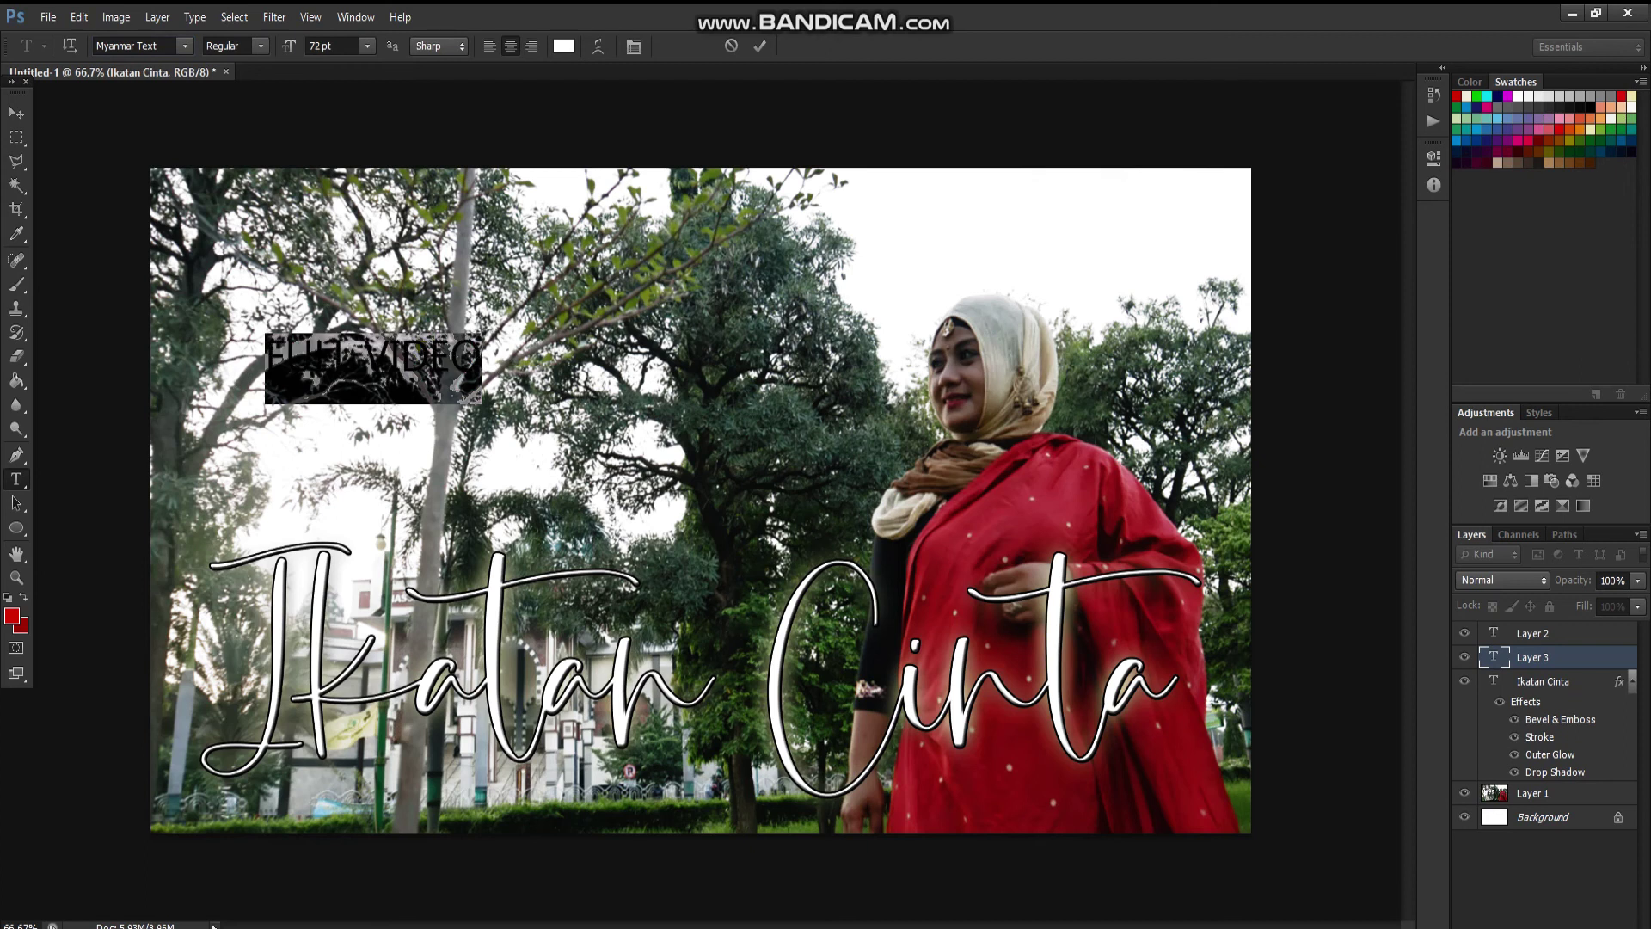
{"action": "key", "text": "ctrl+Return"}
{"action": "key", "text": "v"}
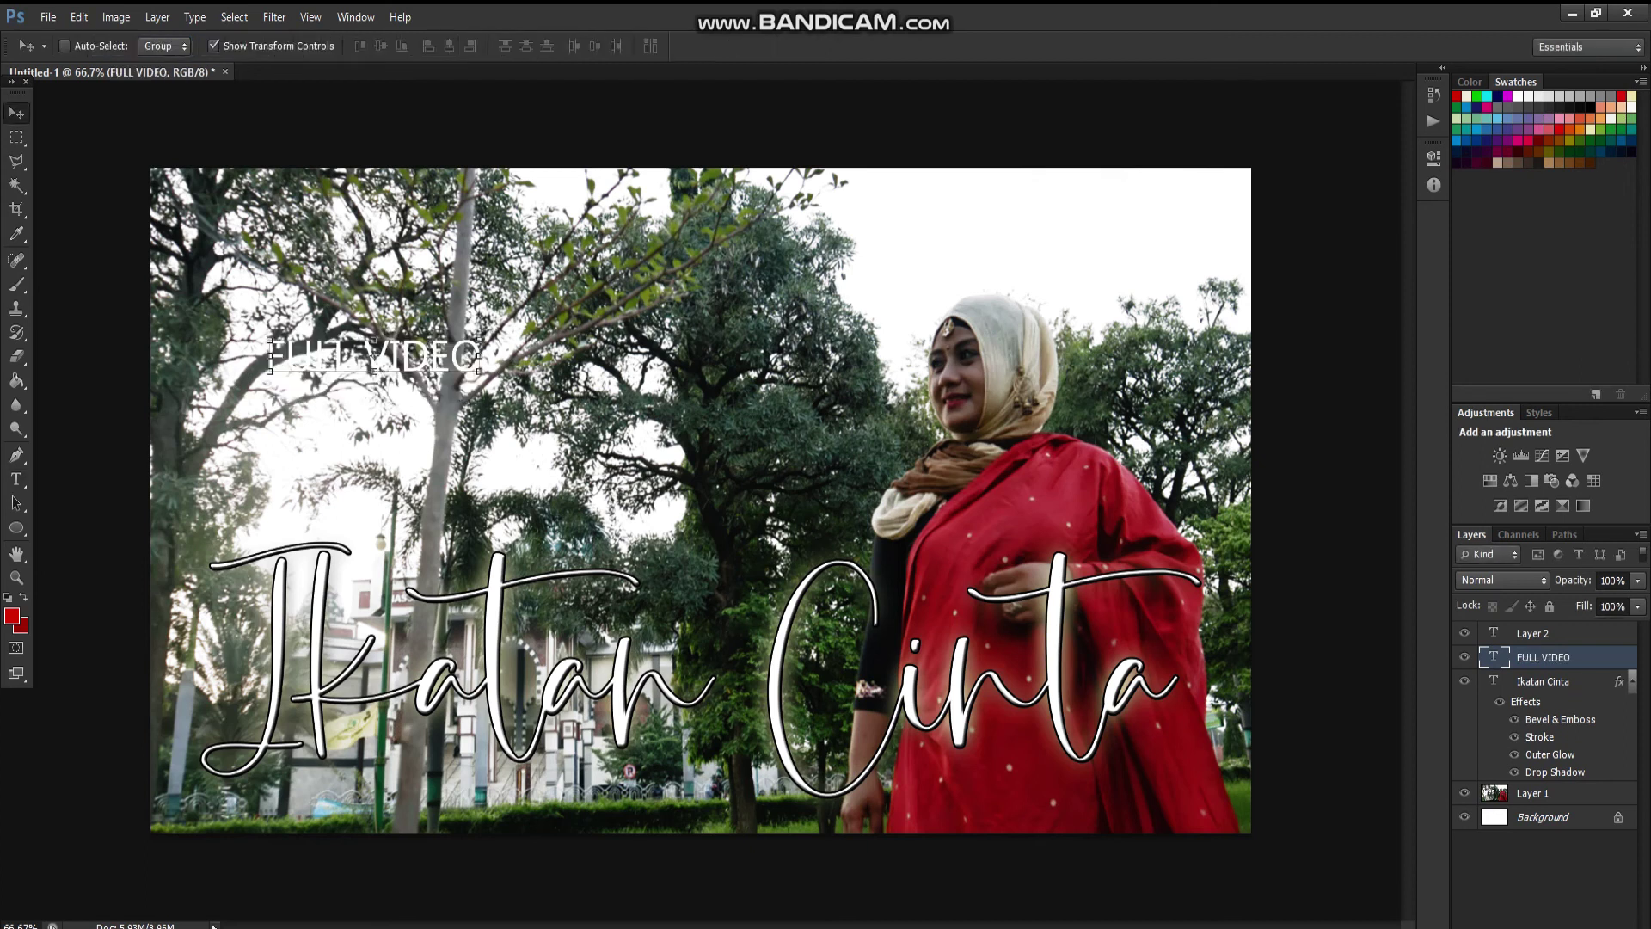
- Stretch FULL VIDEO to about 248% width, make it taller, and move it top-left
{"action": "key", "text": "ctrl+t"}
{"action": "left_click_drag", "start_coordinate": [482, 368], "coordinate": [802, 368]}
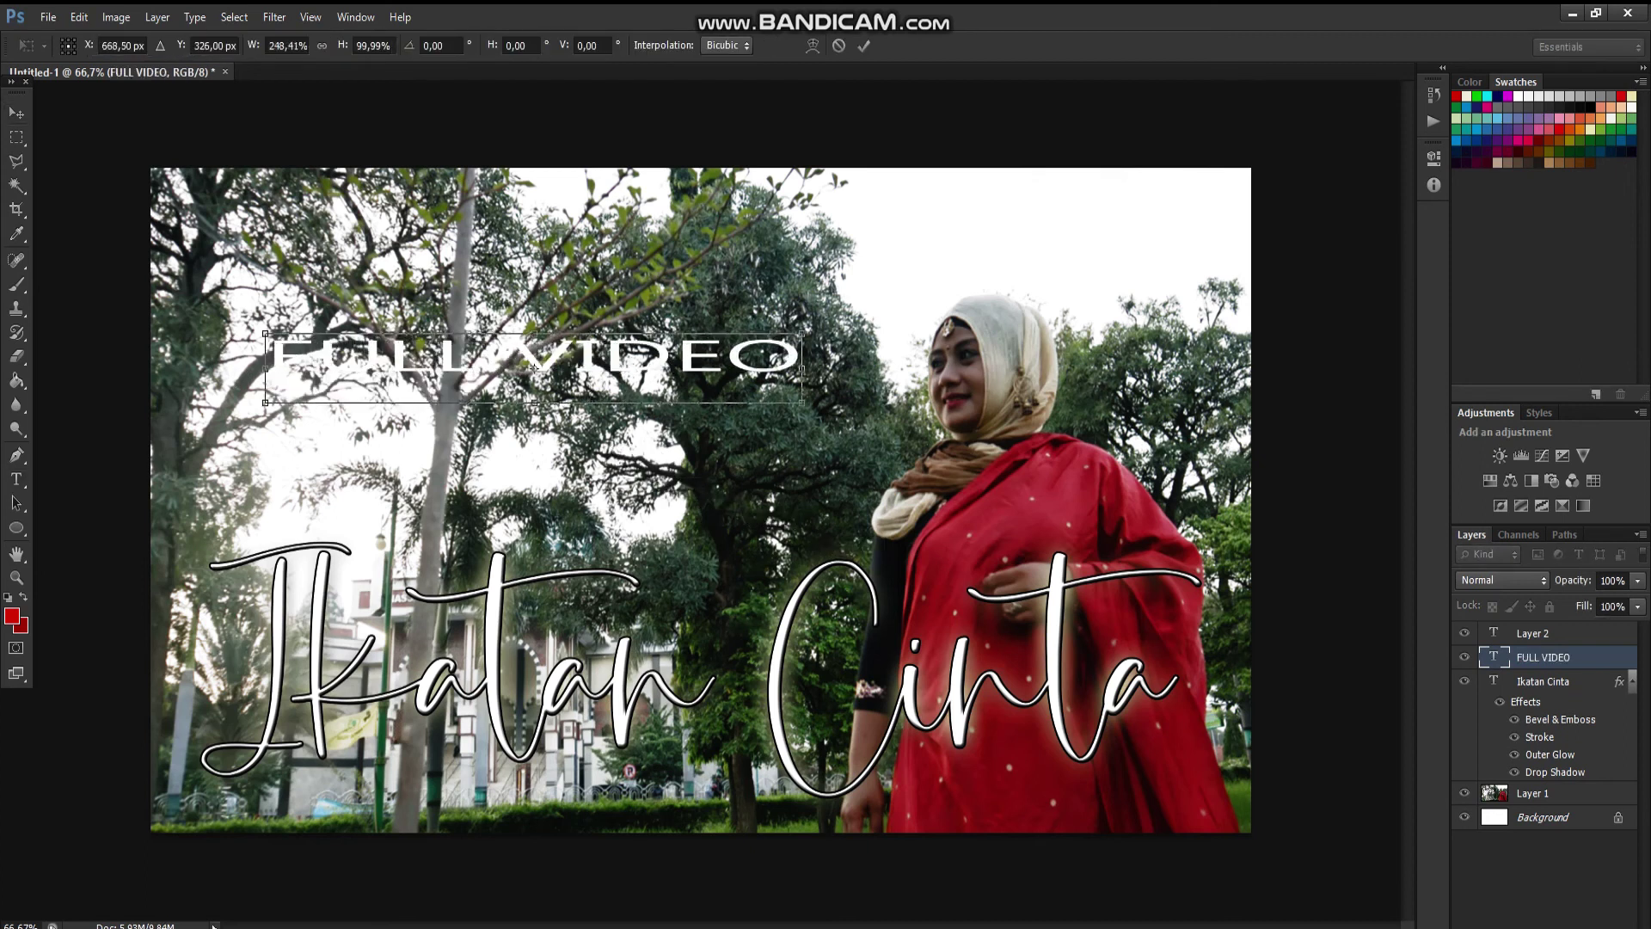
{"action": "left_click_drag", "start_coordinate": [534, 402], "coordinate": [535, 482]}
{"action": "key", "text": "Return"}
{"action": "mouse_move", "coordinate": [643, 351]}
{"action": "left_mouse_down"}
{"action": "mouse_move", "coordinate": [551, 207]}
{"action": "mouse_move", "coordinate": [1020, 535]}
{"action": "mouse_move", "coordinate": [1076, 770]}
{"action": "mouse_move", "coordinate": [1173, 468]}
{"action": "mouse_move", "coordinate": [981, 593]}
{"action": "mouse_move", "coordinate": [762, 675]}
{"action": "mouse_move", "coordinate": [668, 754]}
{"action": "mouse_move", "coordinate": [780, 768]}
{"action": "mouse_move", "coordinate": [607, 276]}
{"action": "mouse_move", "coordinate": [560, 477]}
{"action": "mouse_move", "coordinate": [546, 224]}
{"action": "mouse_move", "coordinate": [586, 217]}
{"action": "mouse_move", "coordinate": [544, 203]}
{"action": "left_mouse_up"}
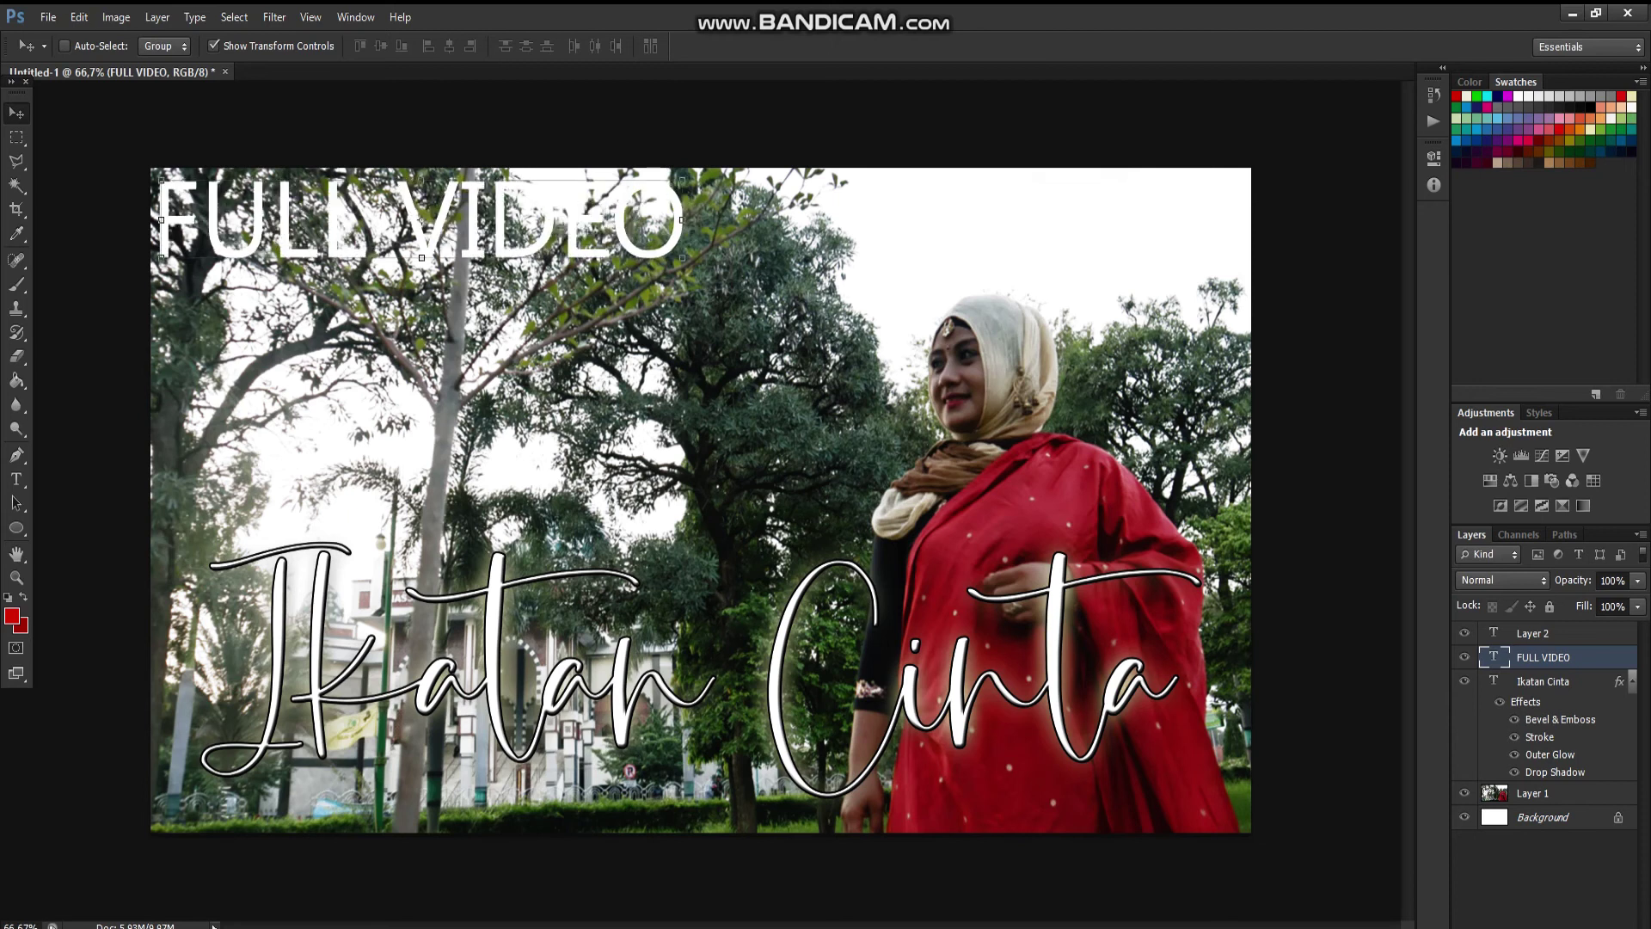
- Delete the stray letter ending the notes and minimize Notepad
{"action": "key", "text": "alt+Tab"}
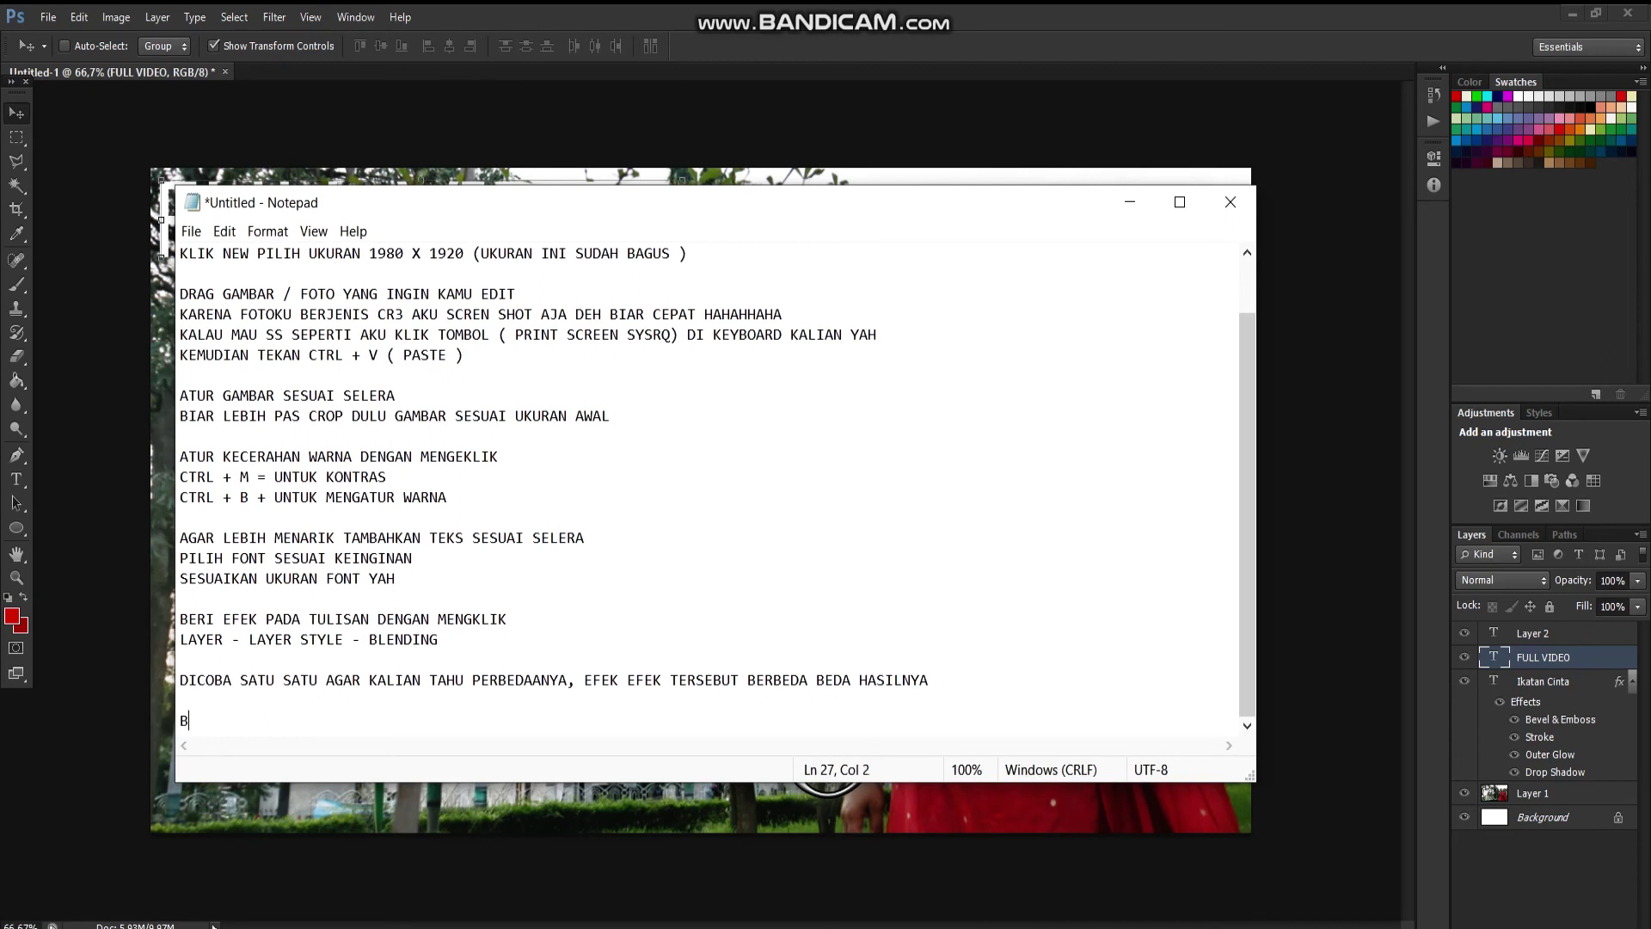
{"action": "key", "text": "BackSpace"}
{"action": "key", "text": "BackSpace"}
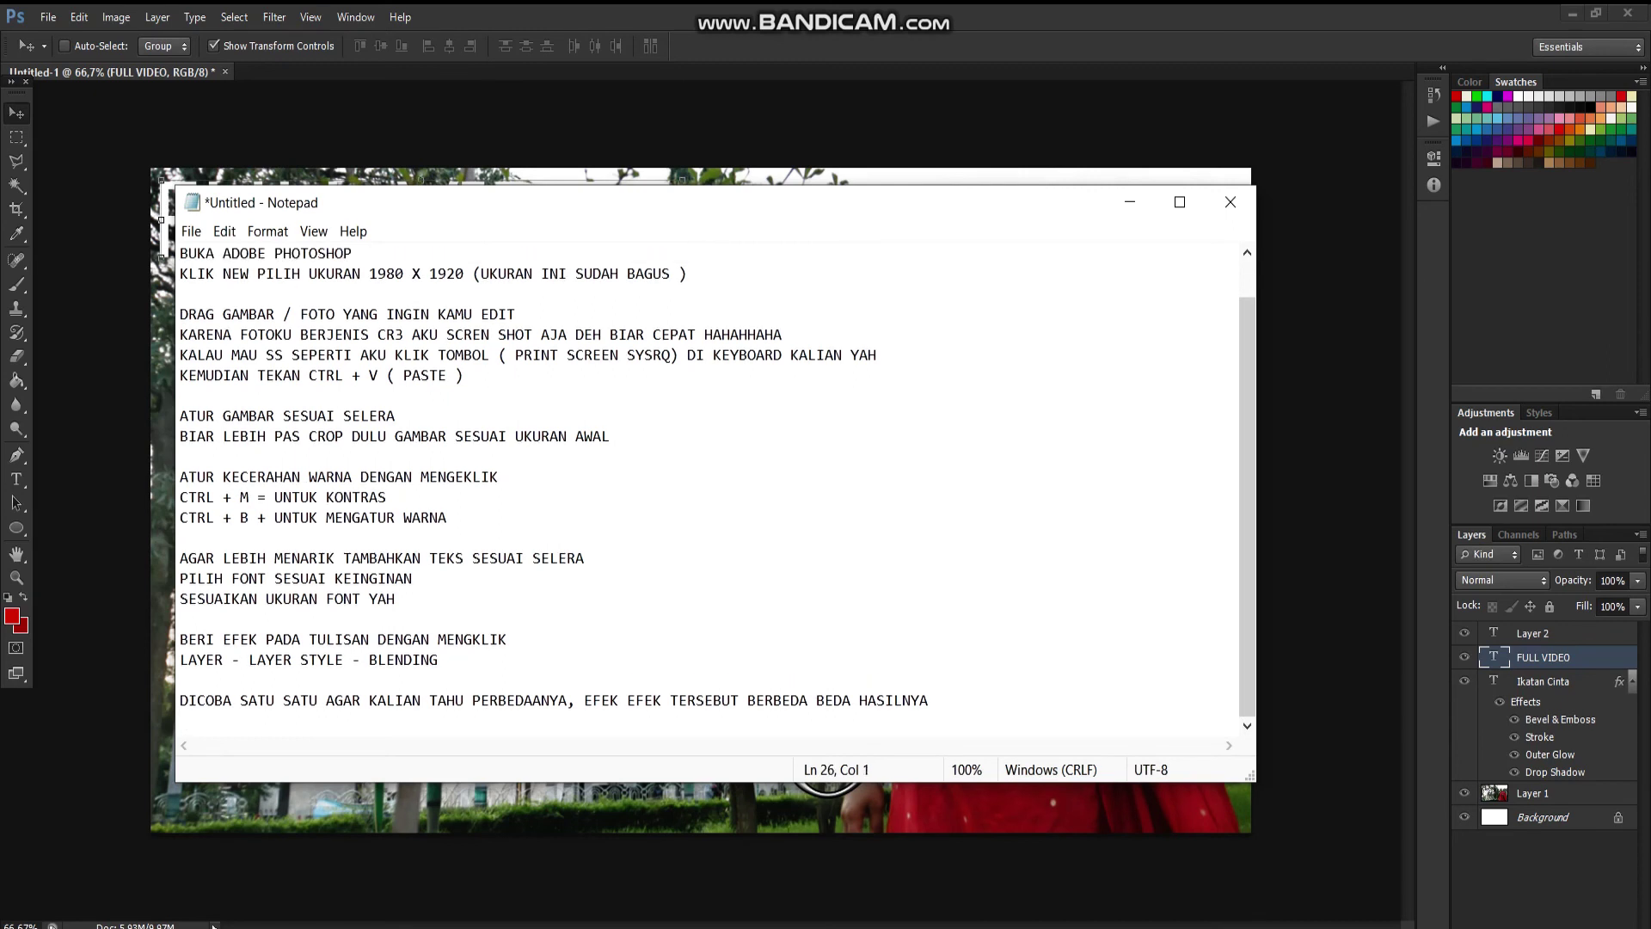
{"action": "left_click", "coordinate": [1130, 202]}
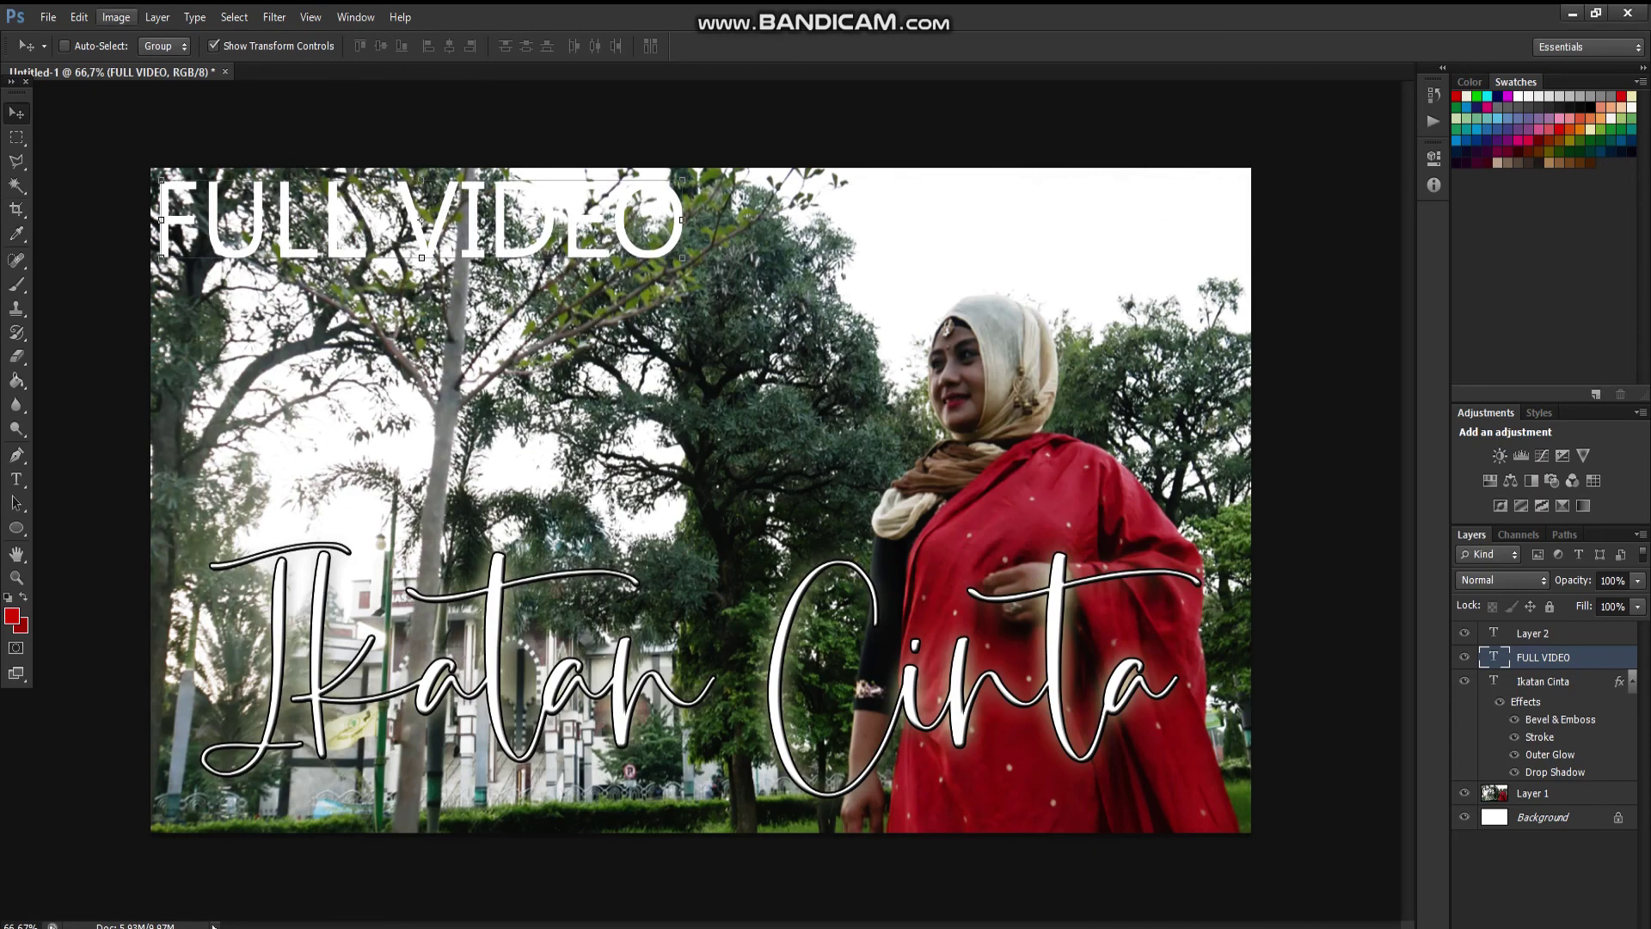
- Give FULL VIDEO Stroke, Outer Glow and Drop Shadow through Blending Options
{"action": "left_click", "coordinate": [116, 17]}
{"action": "mouse_move", "coordinate": [189, 141]}
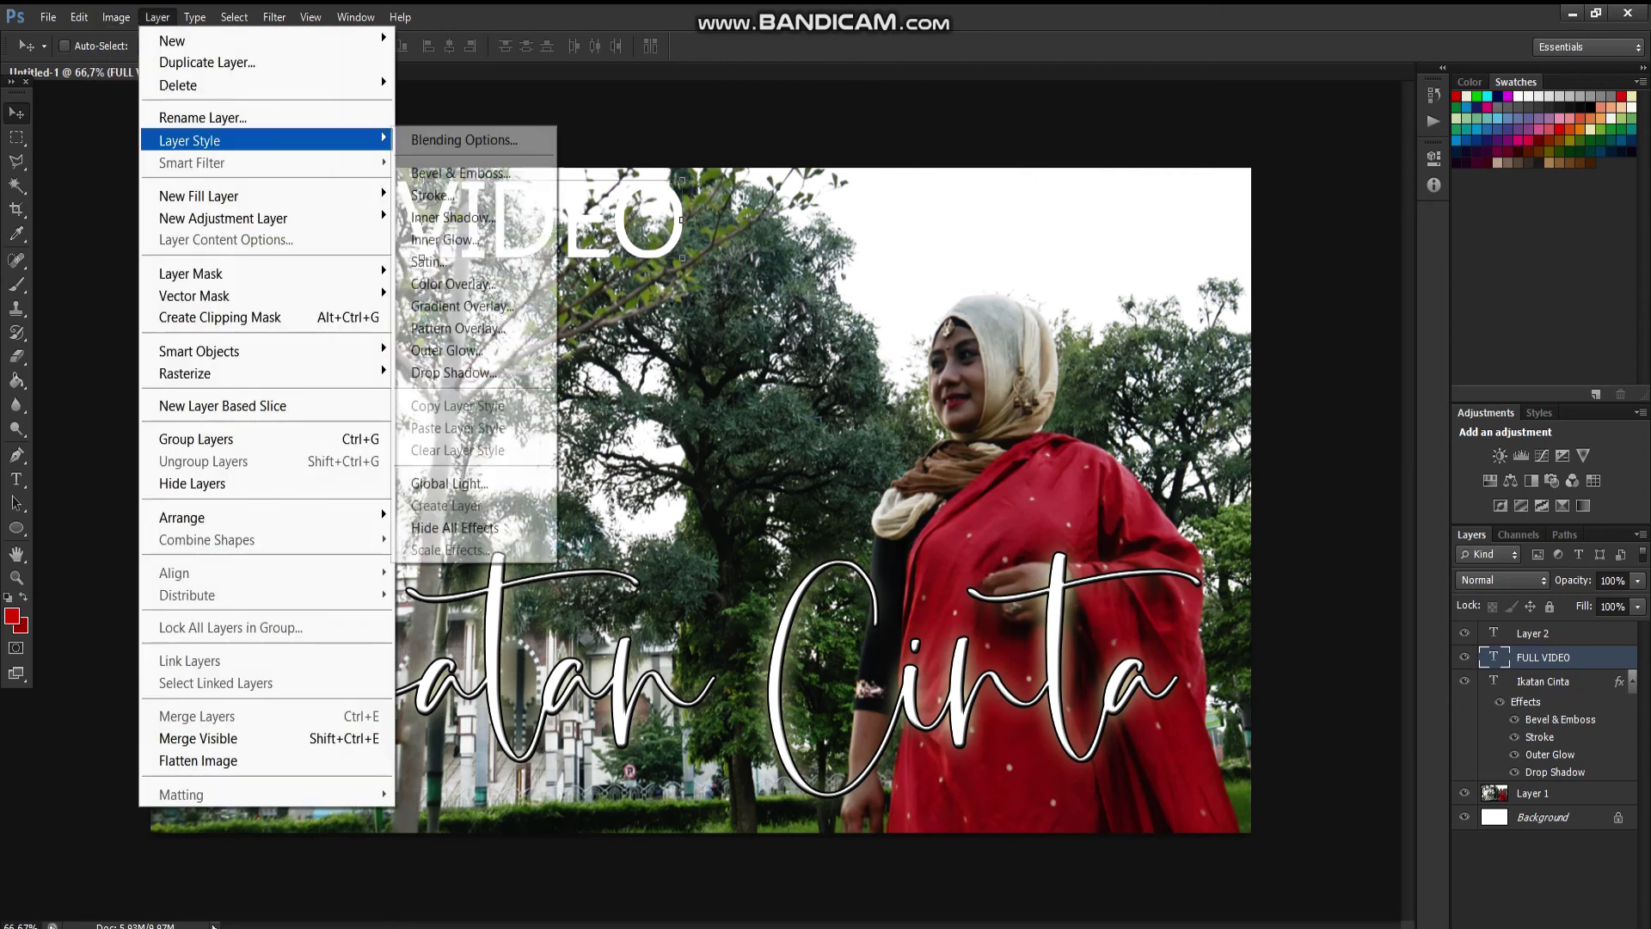
{"action": "left_click", "coordinate": [465, 140]}
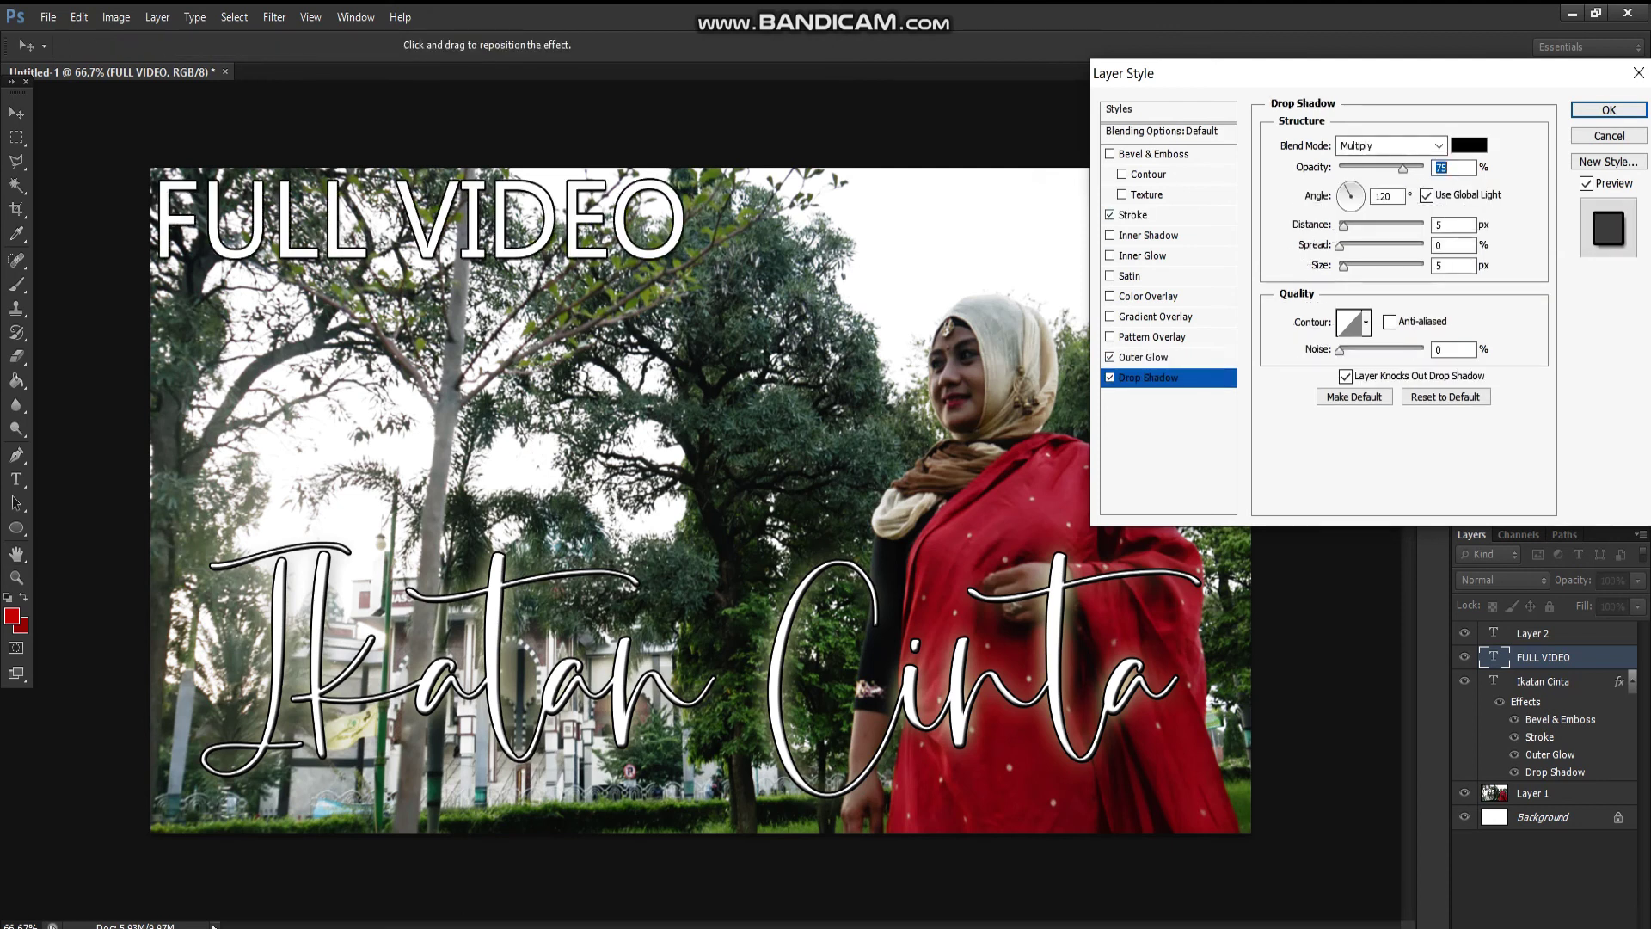
{"action": "key", "text": "Return"}
- Recolour the FULL VIDEO text, trying dark red and pale pink before the greens
{"action": "key", "text": "t"}
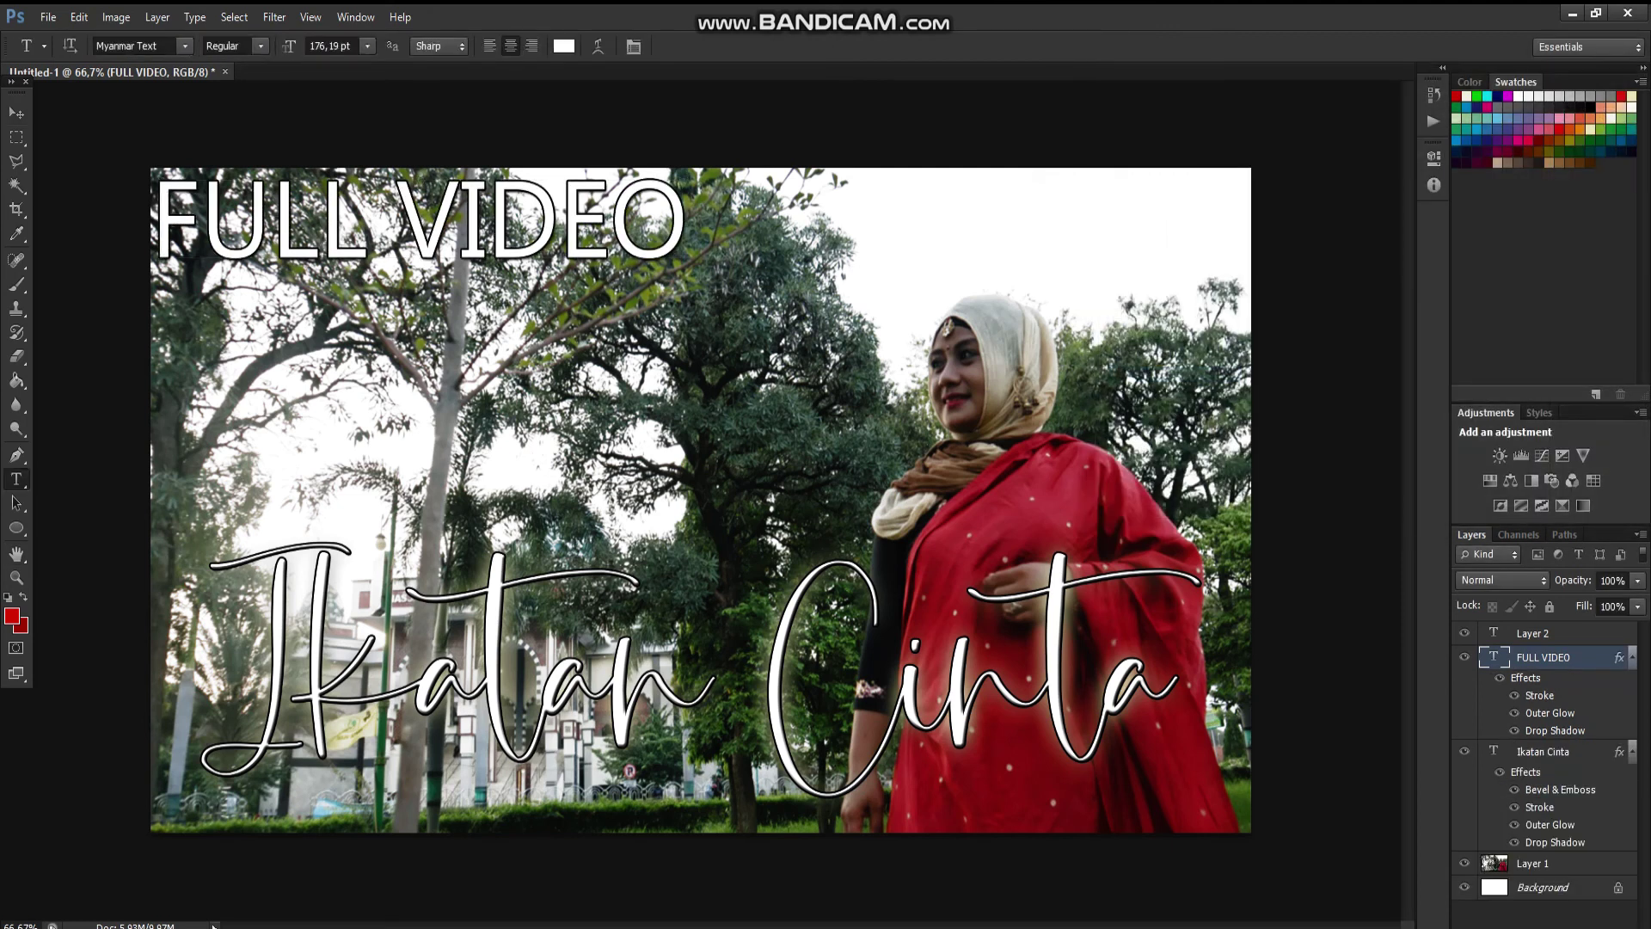
{"action": "key", "text": "ctrl+a"}
{"action": "left_click", "coordinate": [564, 46]}
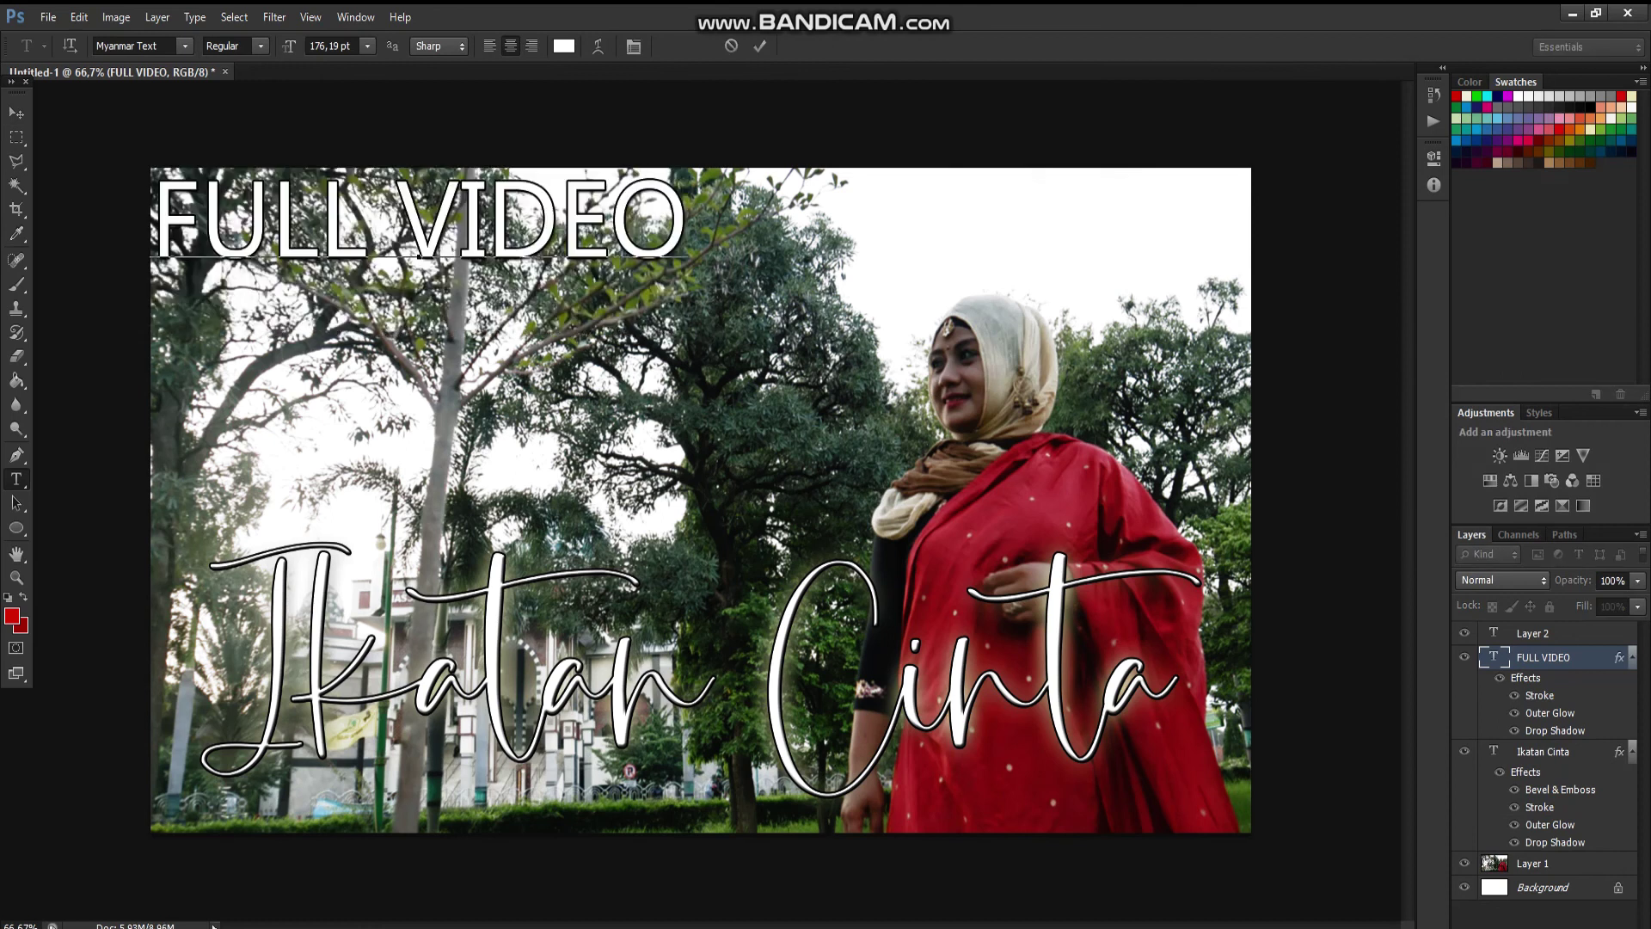
{"action": "left_click", "coordinate": [810, 214]}
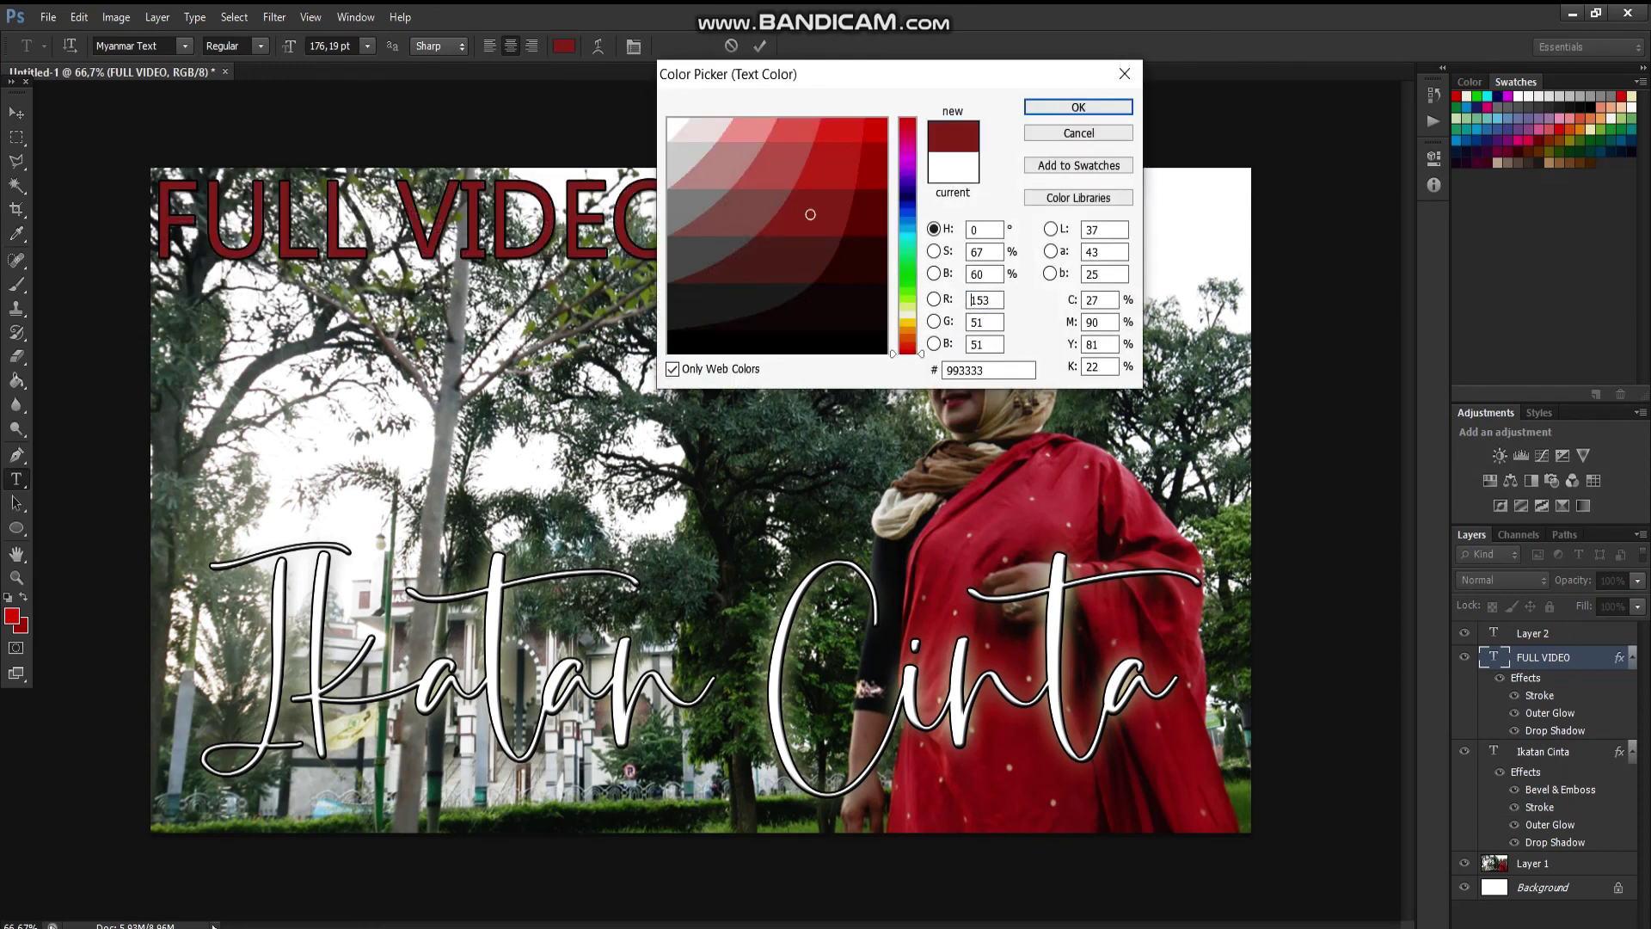
{"action": "left_click", "coordinate": [718, 128]}
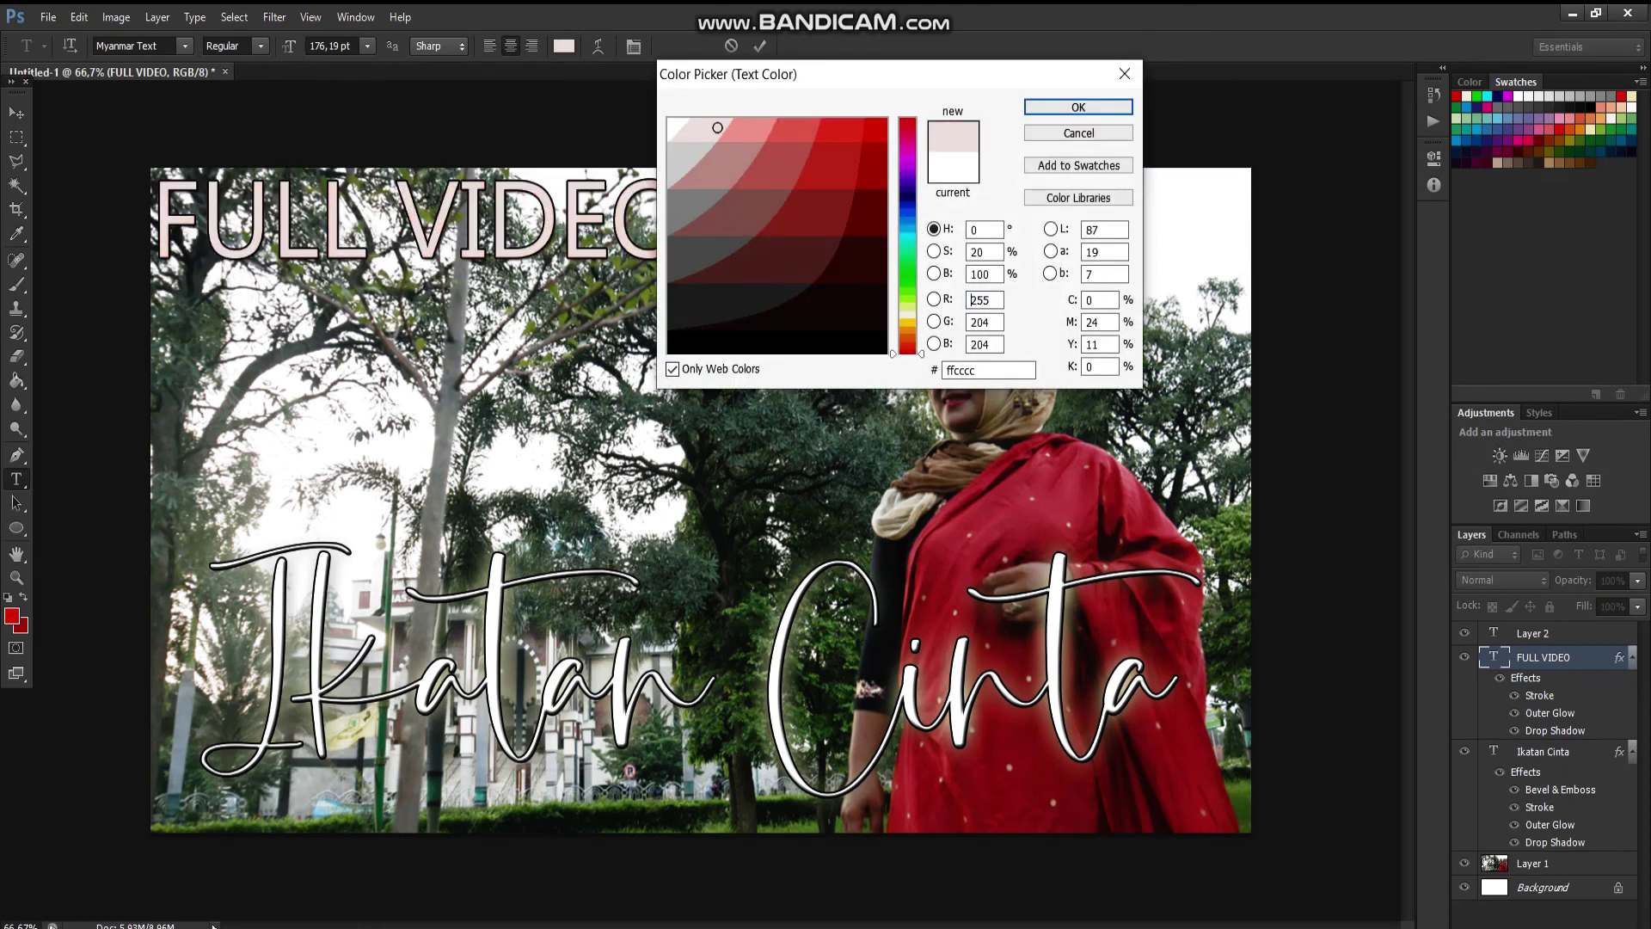
{"action": "left_click", "coordinate": [908, 279]}
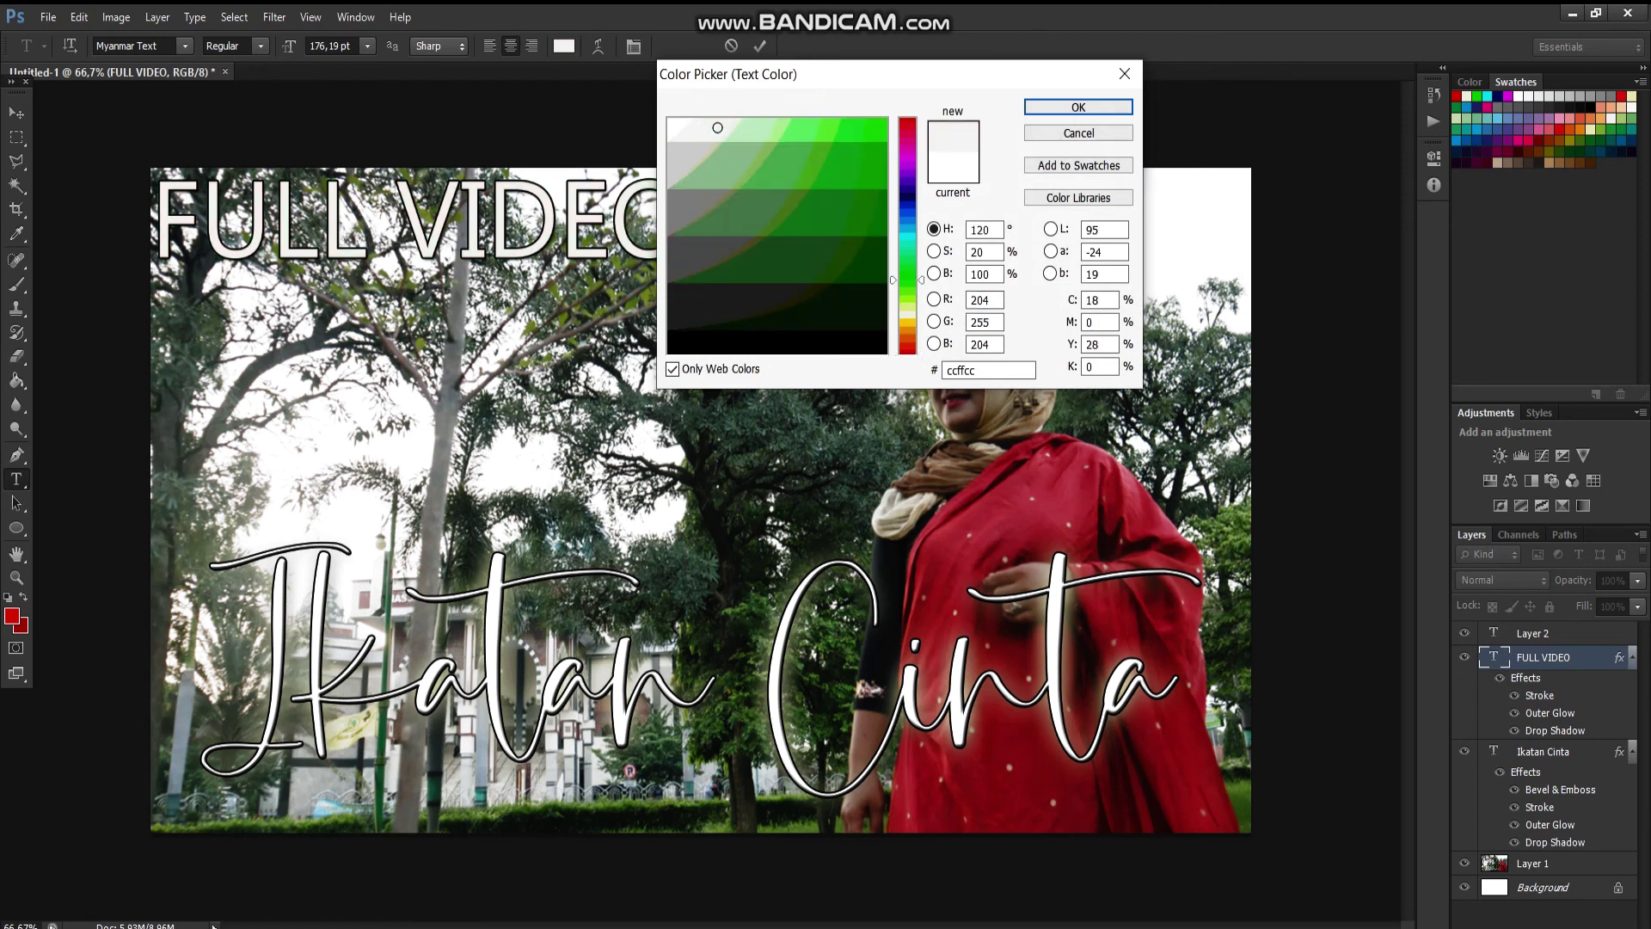
{"action": "left_click", "coordinate": [1078, 107]}
- Scale FULL VIDEO down and move it into the top-right corner
{"action": "left_click", "coordinate": [17, 112]}
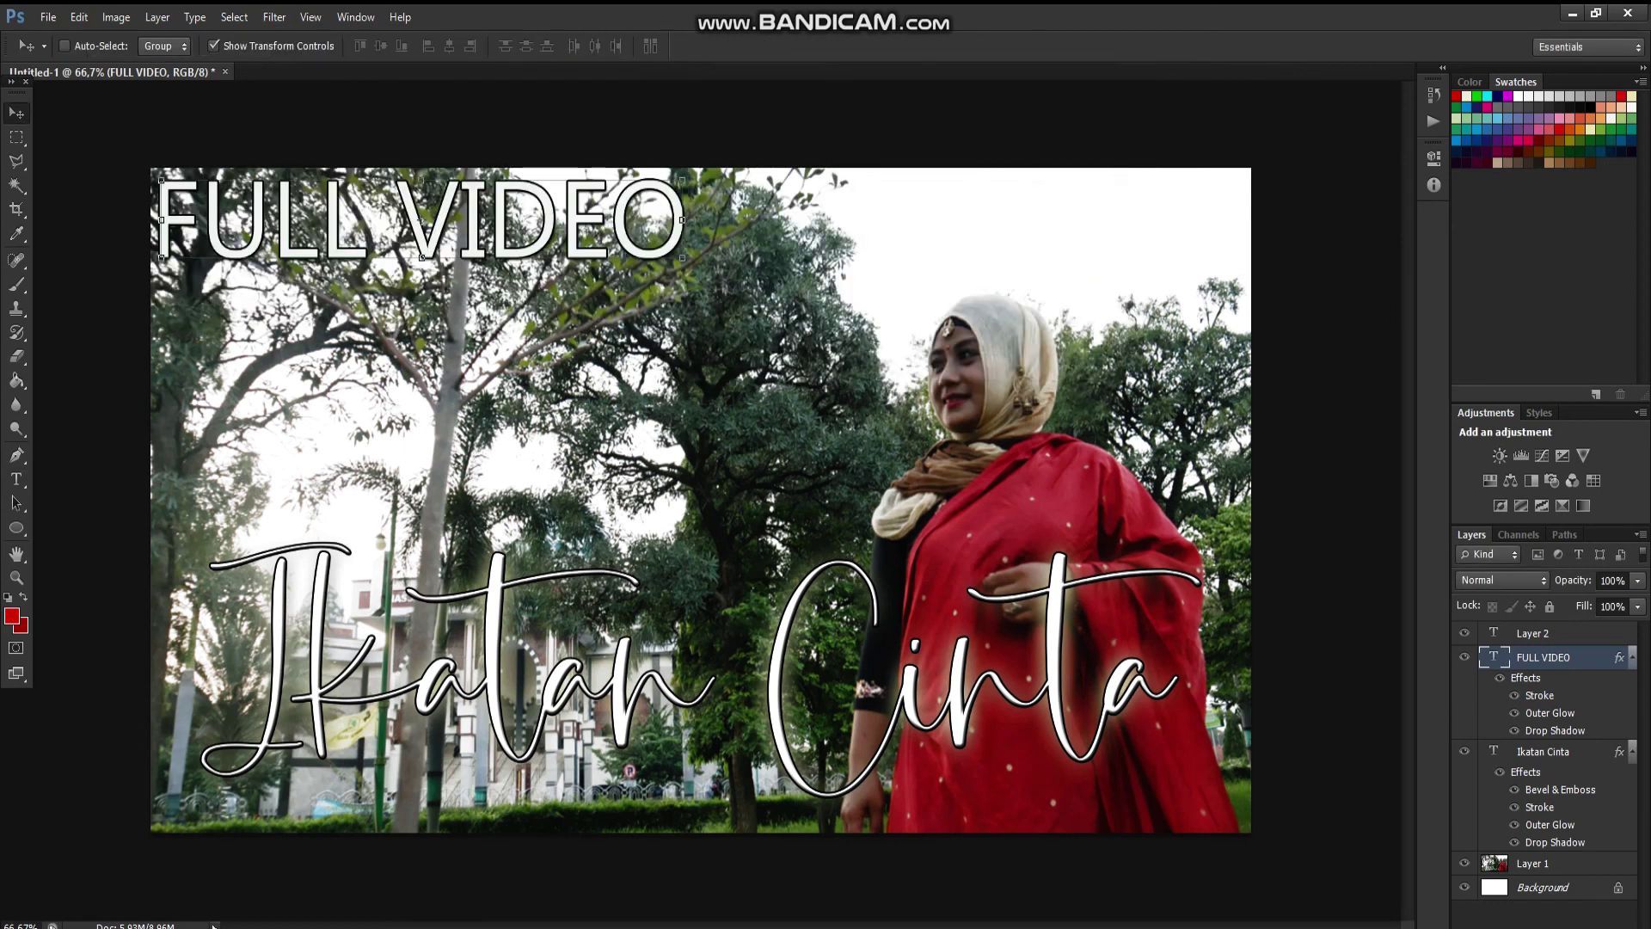
{"action": "key", "text": "ctrl+t"}
{"action": "left_click_drag", "start_coordinate": [422, 220], "coordinate": [692, 602]}
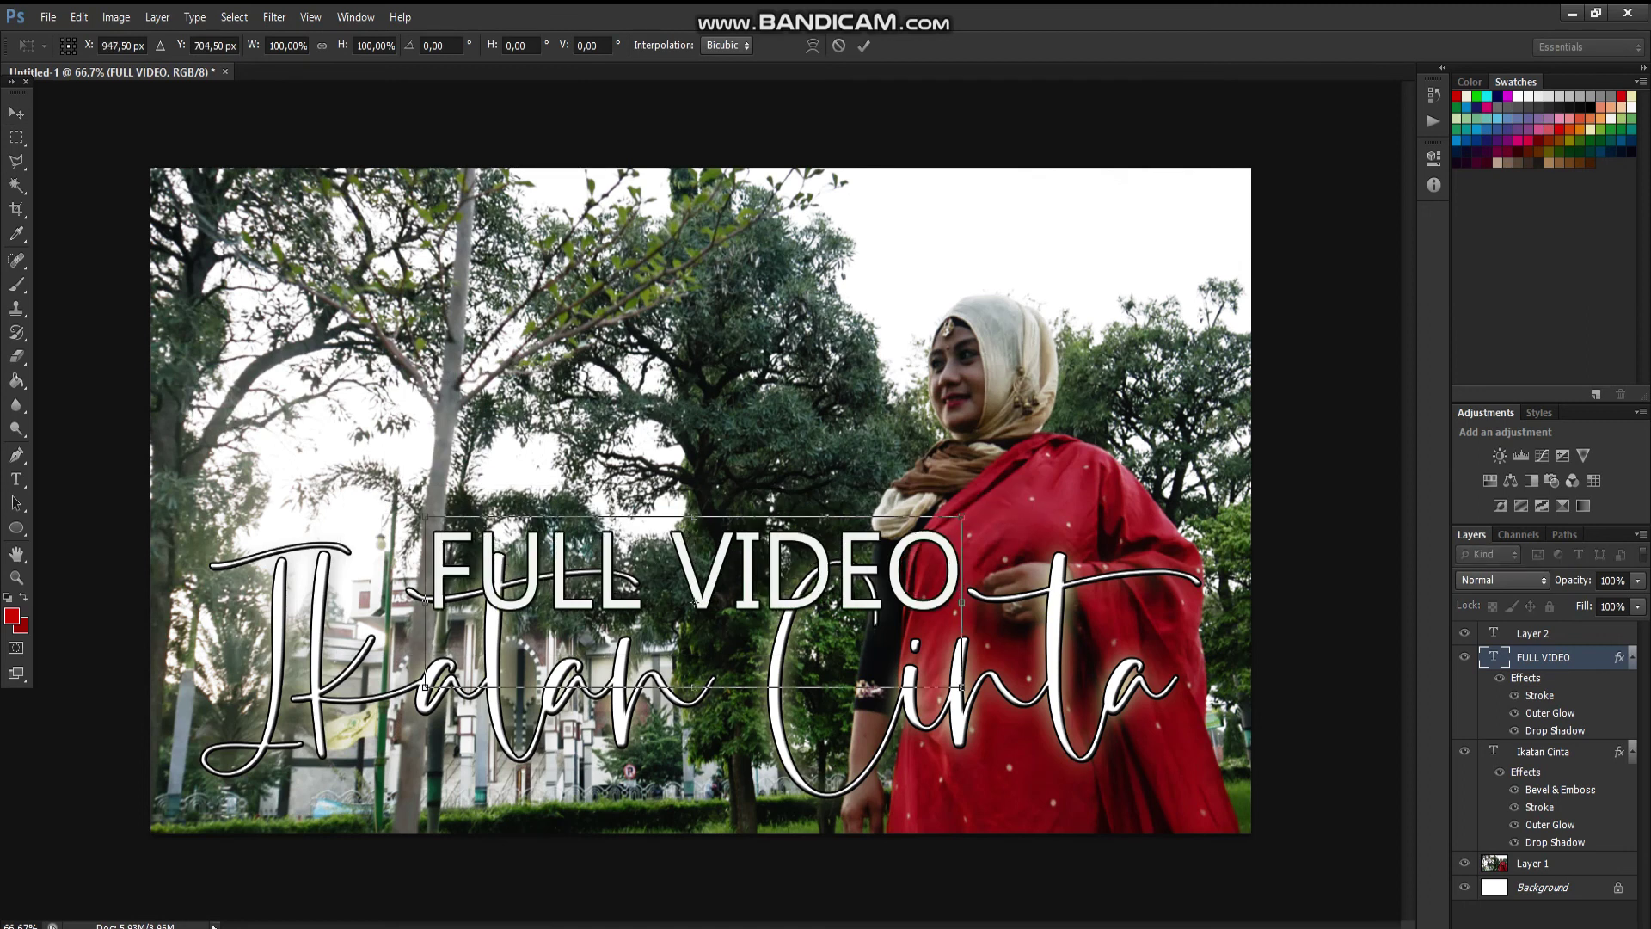
{"action": "mouse_move", "coordinate": [955, 525]}
{"action": "left_mouse_down"}
{"action": "mouse_move", "coordinate": [701, 596]}
{"action": "mouse_move", "coordinate": [1208, 258]}
{"action": "mouse_move", "coordinate": [1203, 142]}
{"action": "left_mouse_up"}
{"action": "key", "text": "Return"}
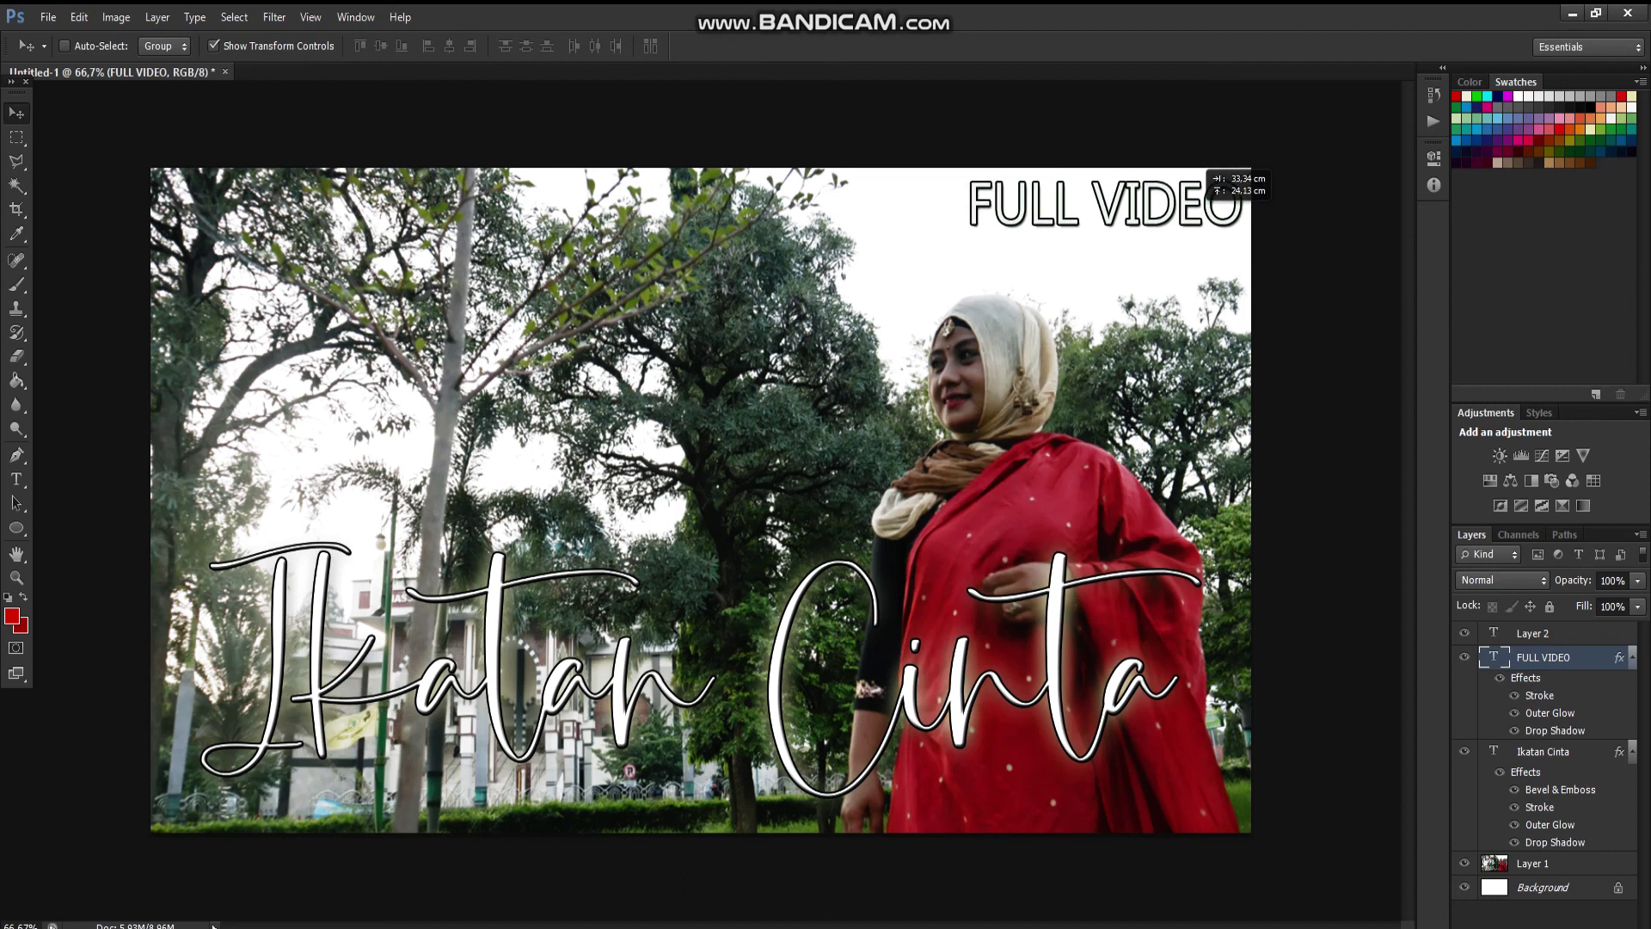
- Colour the word 'Ikatan' in the Ikatan Cinta title green (#00ff99)
{"action": "key", "text": "t"}
{"action": "left_click", "coordinate": [1544, 751]}
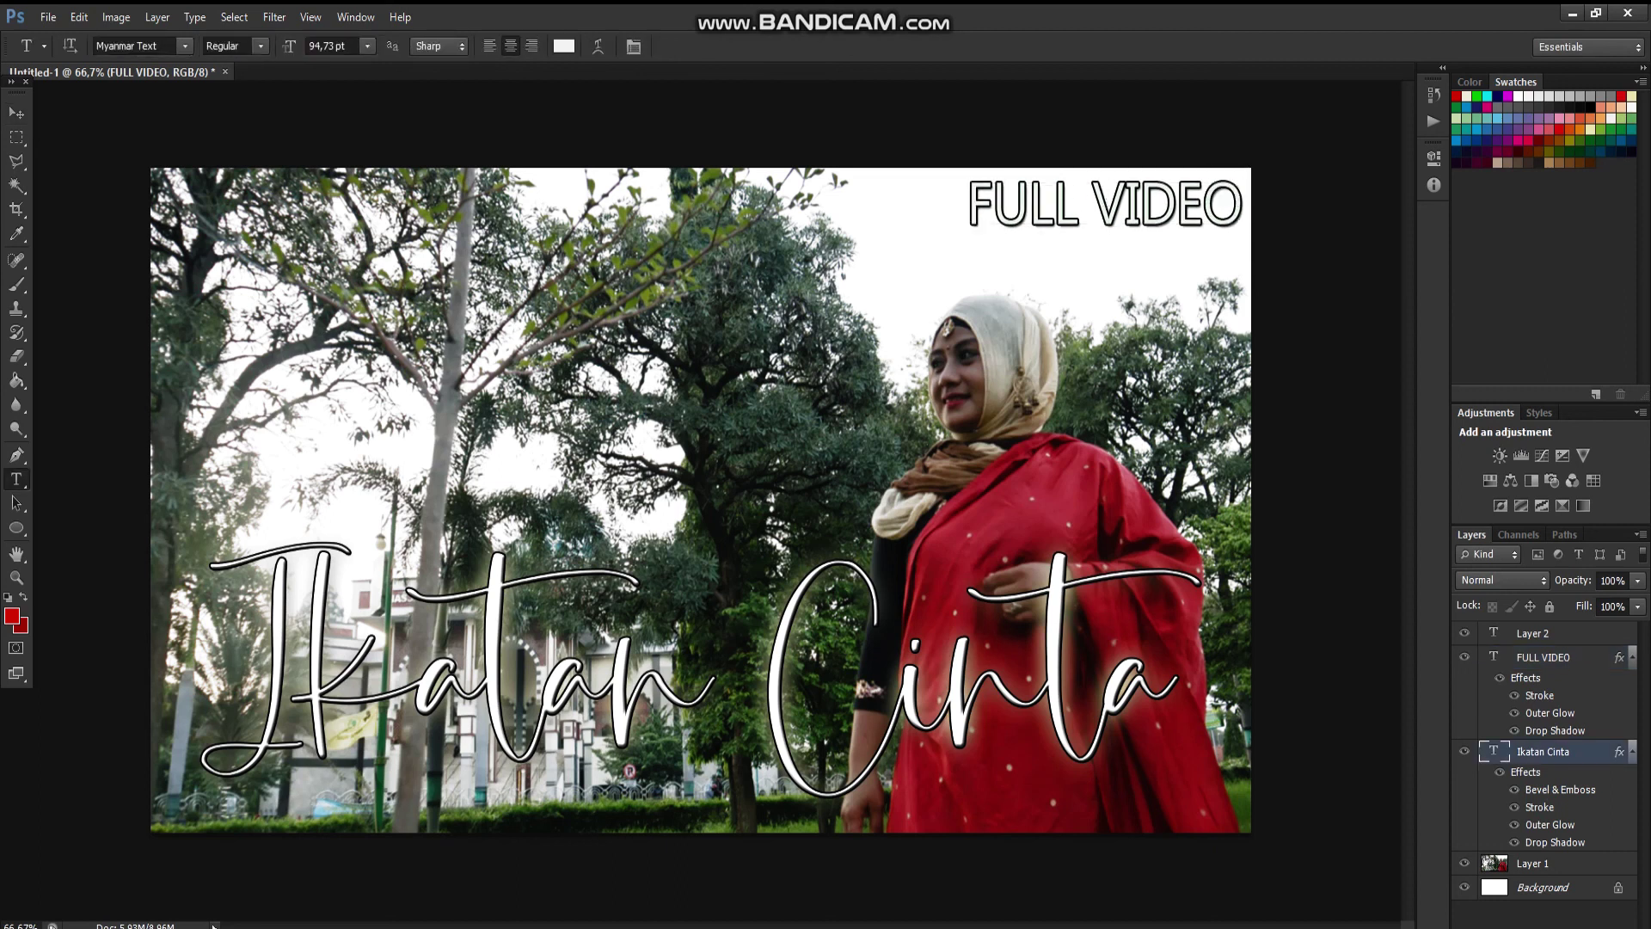
{"action": "double_click", "coordinate": [1494, 751]}
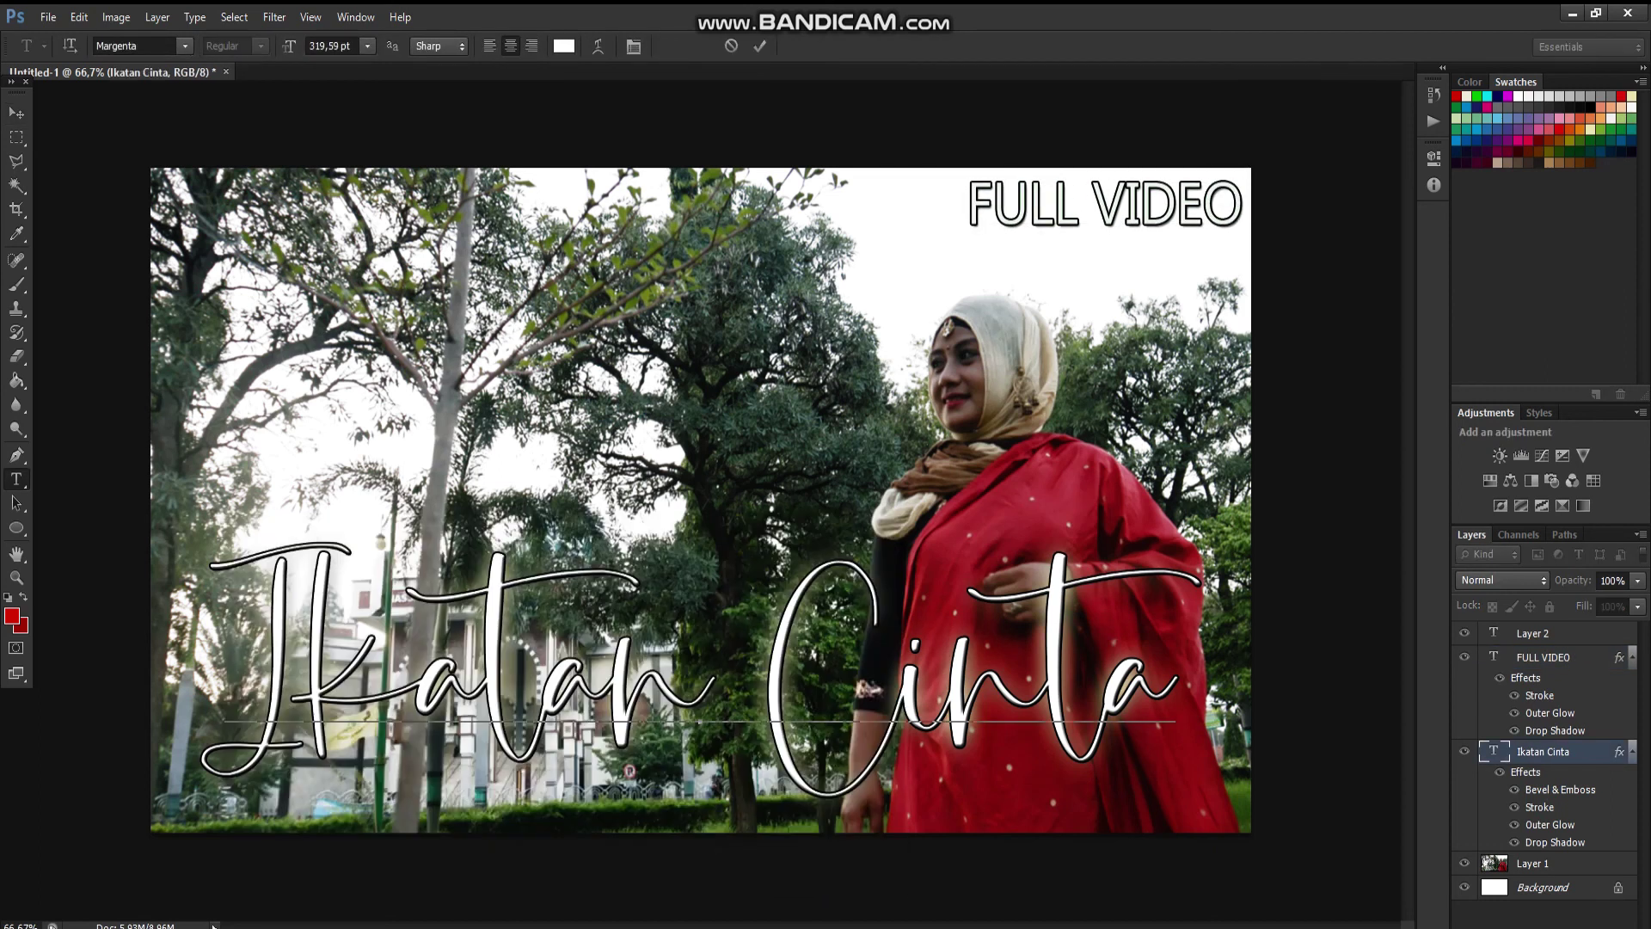
{"action": "left_click", "coordinate": [564, 45]}
{"action": "left_click", "coordinate": [908, 251]}
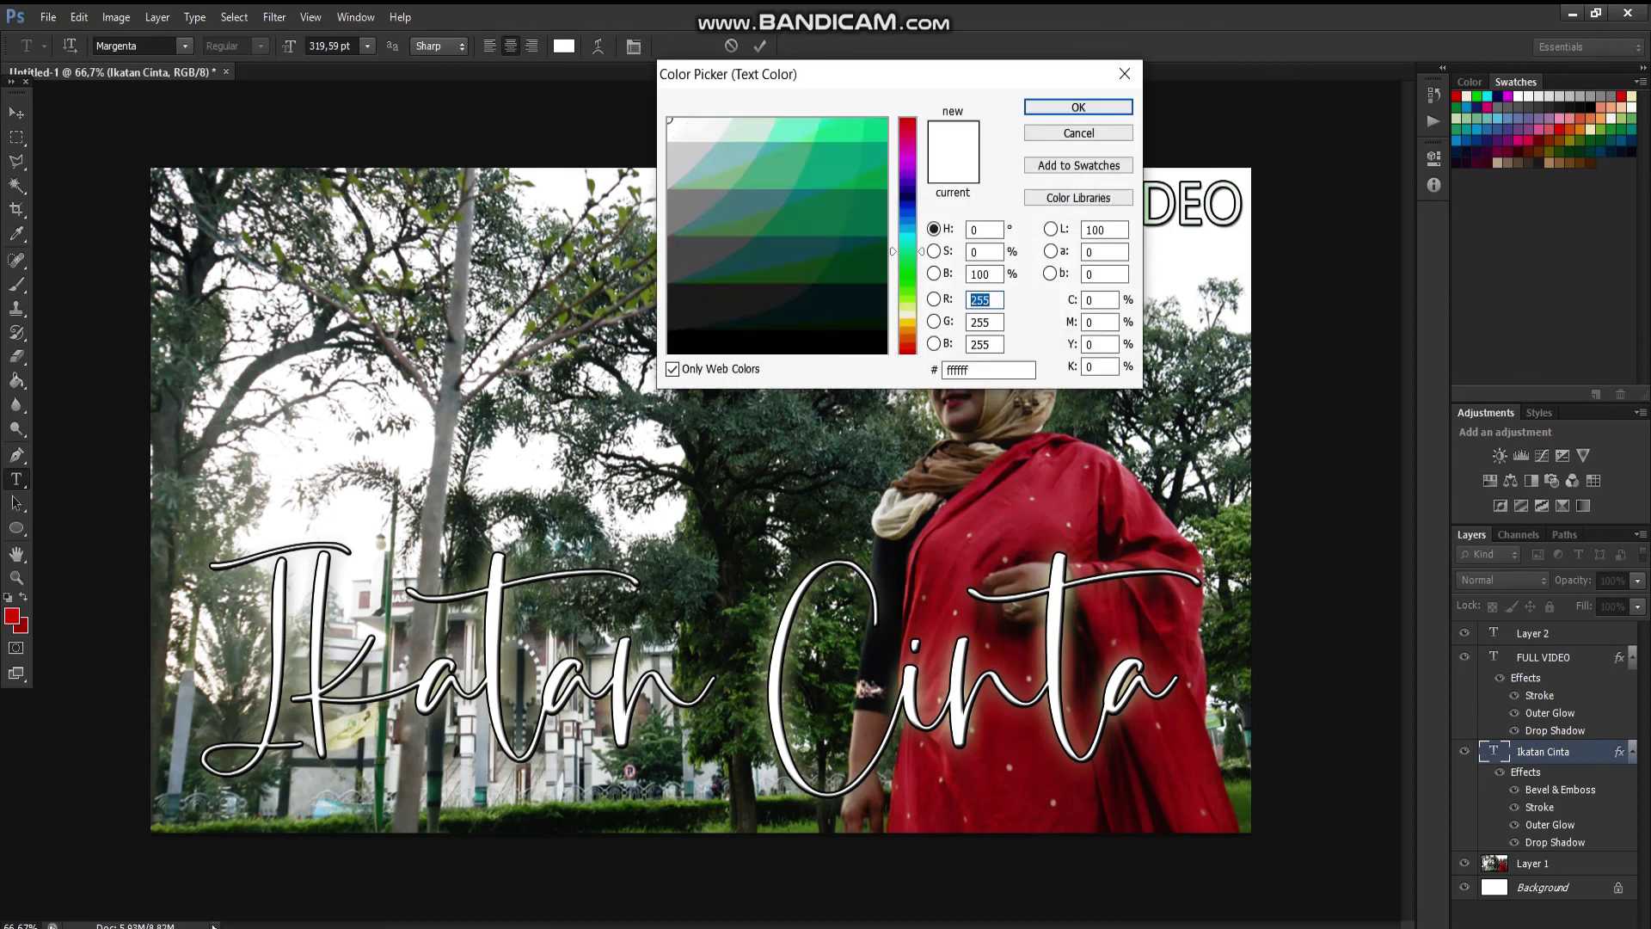
{"action": "left_click", "coordinate": [877, 129]}
{"action": "left_click", "coordinate": [1078, 106]}
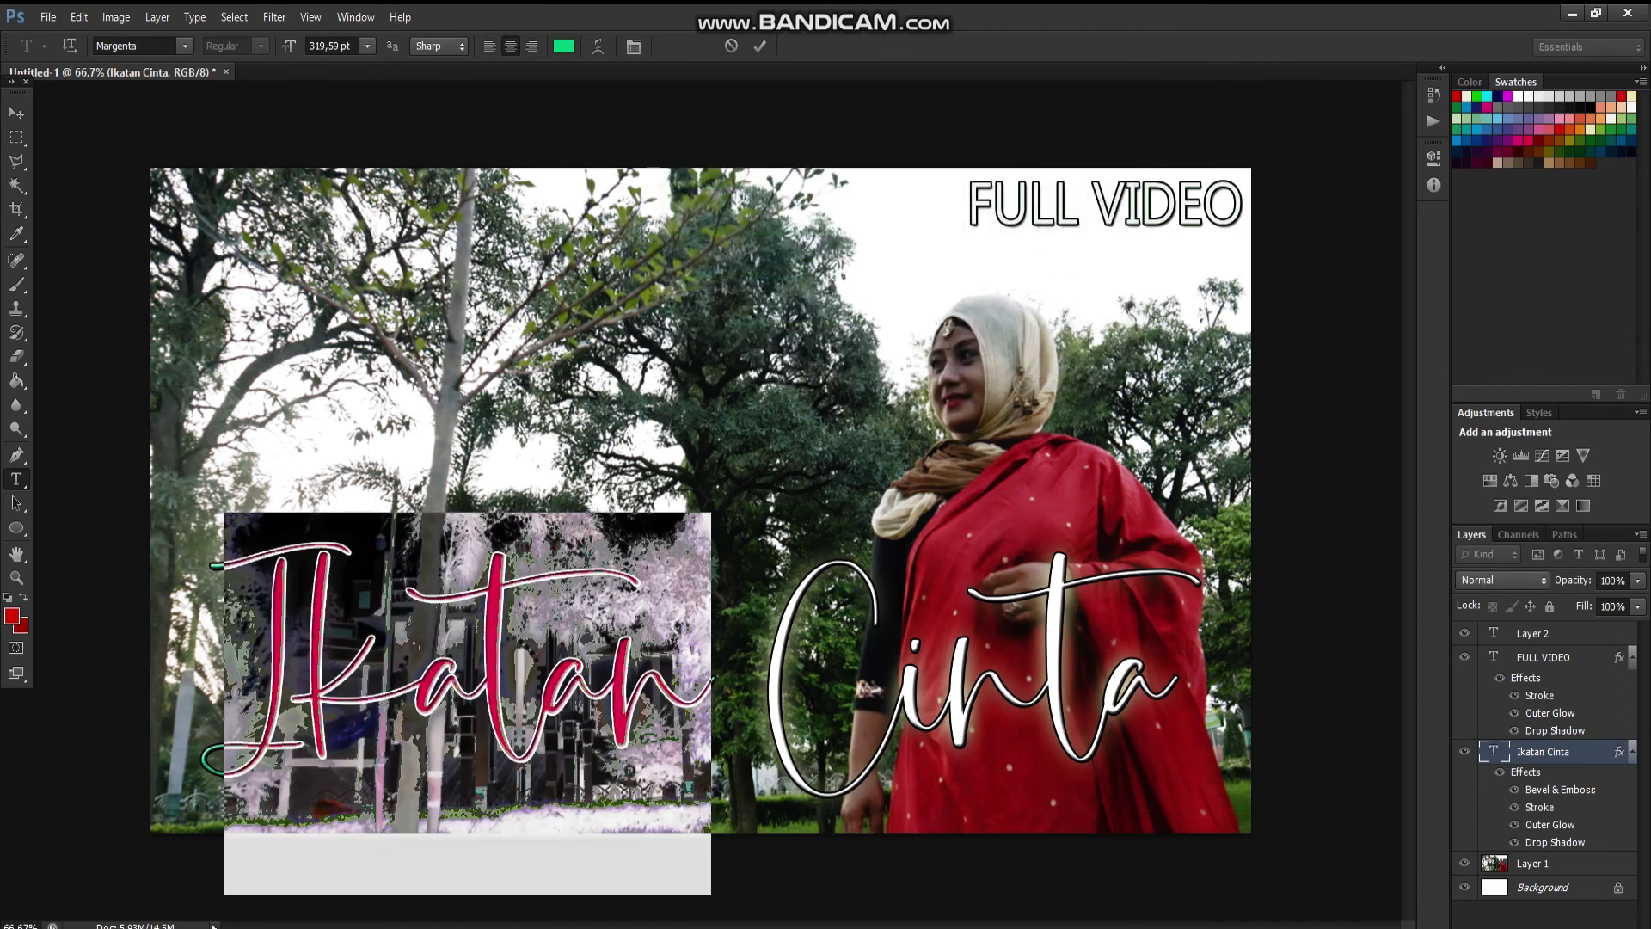
- Colour the word 'Cinta' in the title bright red (#ff3333)
{"action": "key", "text": "ctrl+h"}
{"action": "key", "text": "shift+Right"}
{"action": "key", "text": "shift+Right"}
{"action": "key", "text": "shift+Right"}
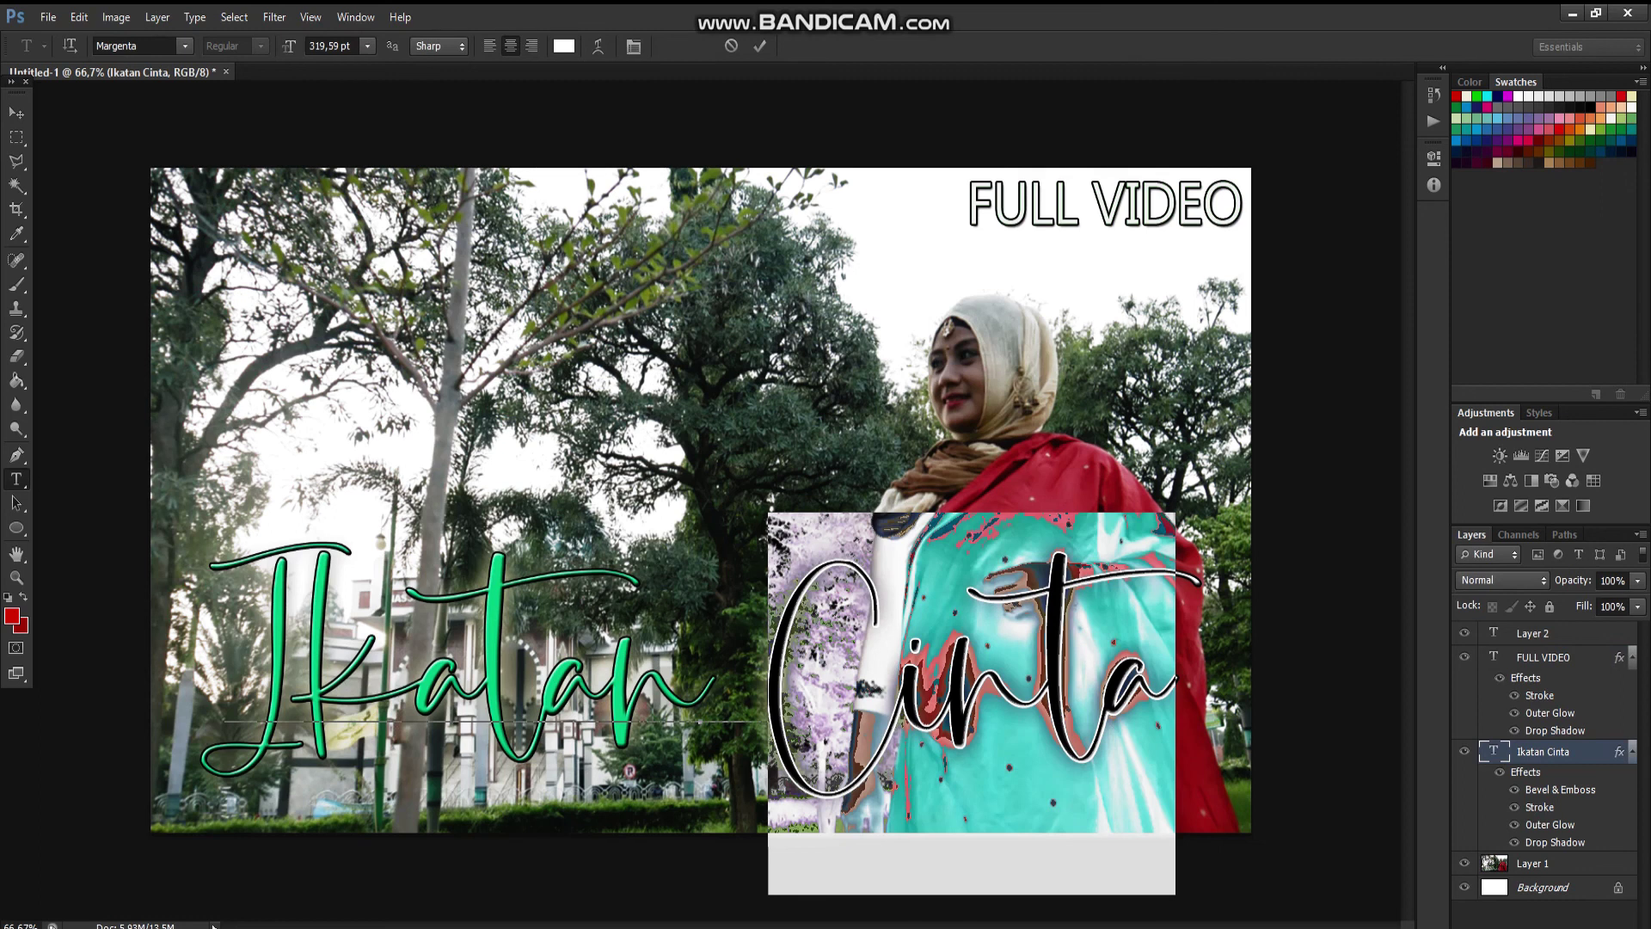
{"action": "left_click", "coordinate": [564, 46]}
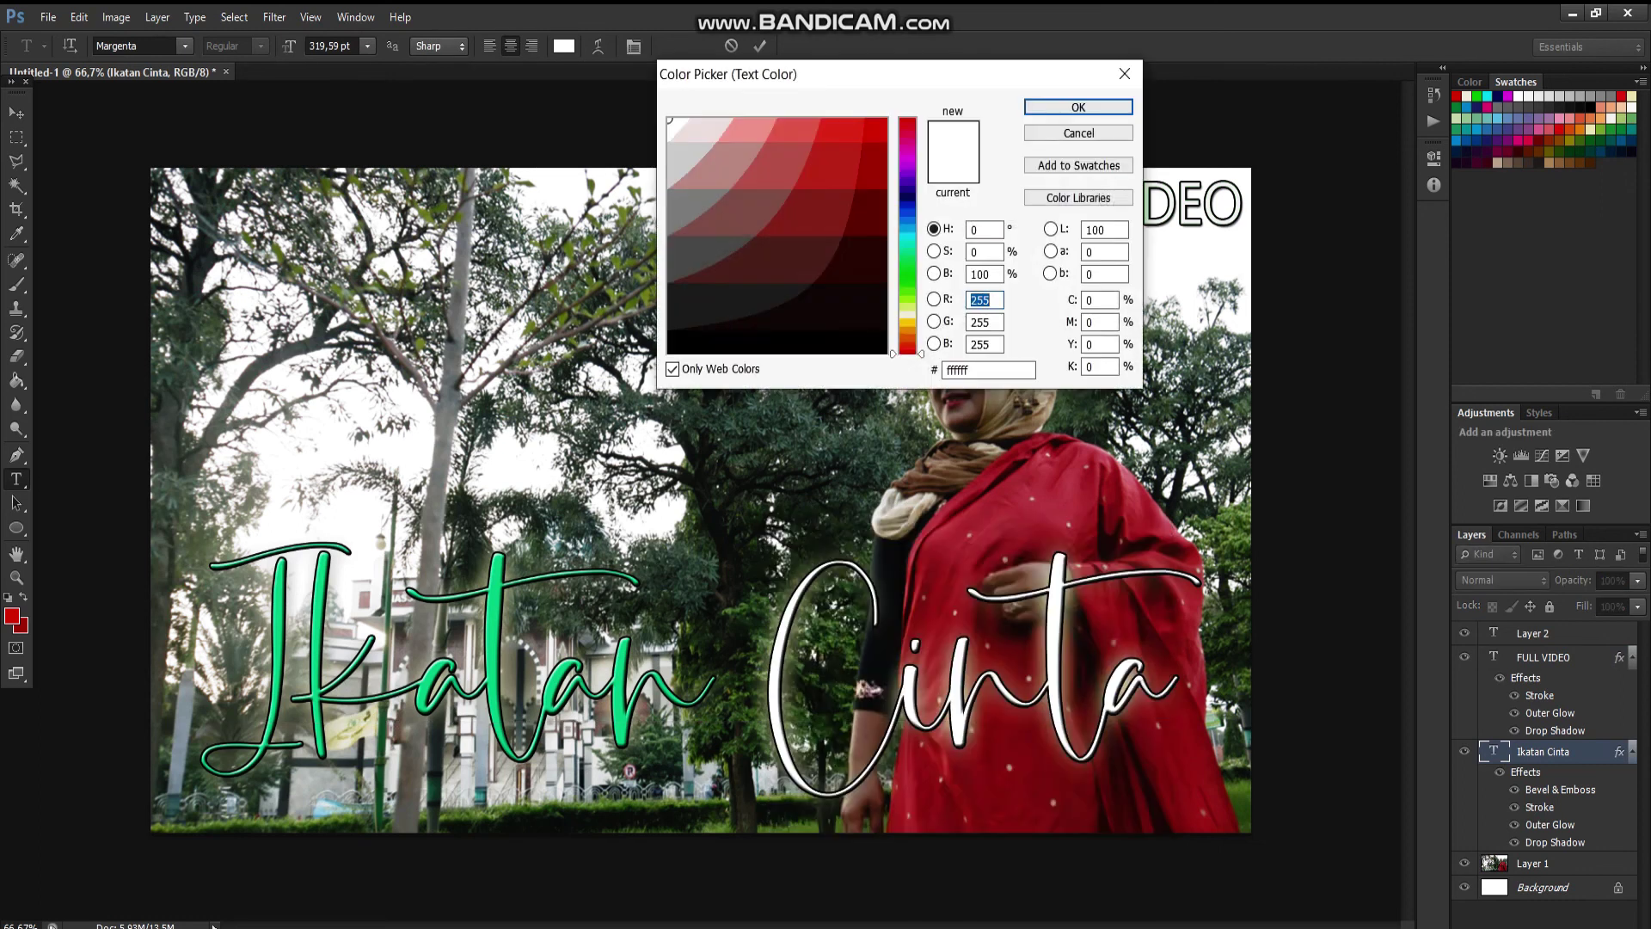
{"action": "left_click", "coordinate": [869, 212]}
{"action": "left_click", "coordinate": [824, 129]}
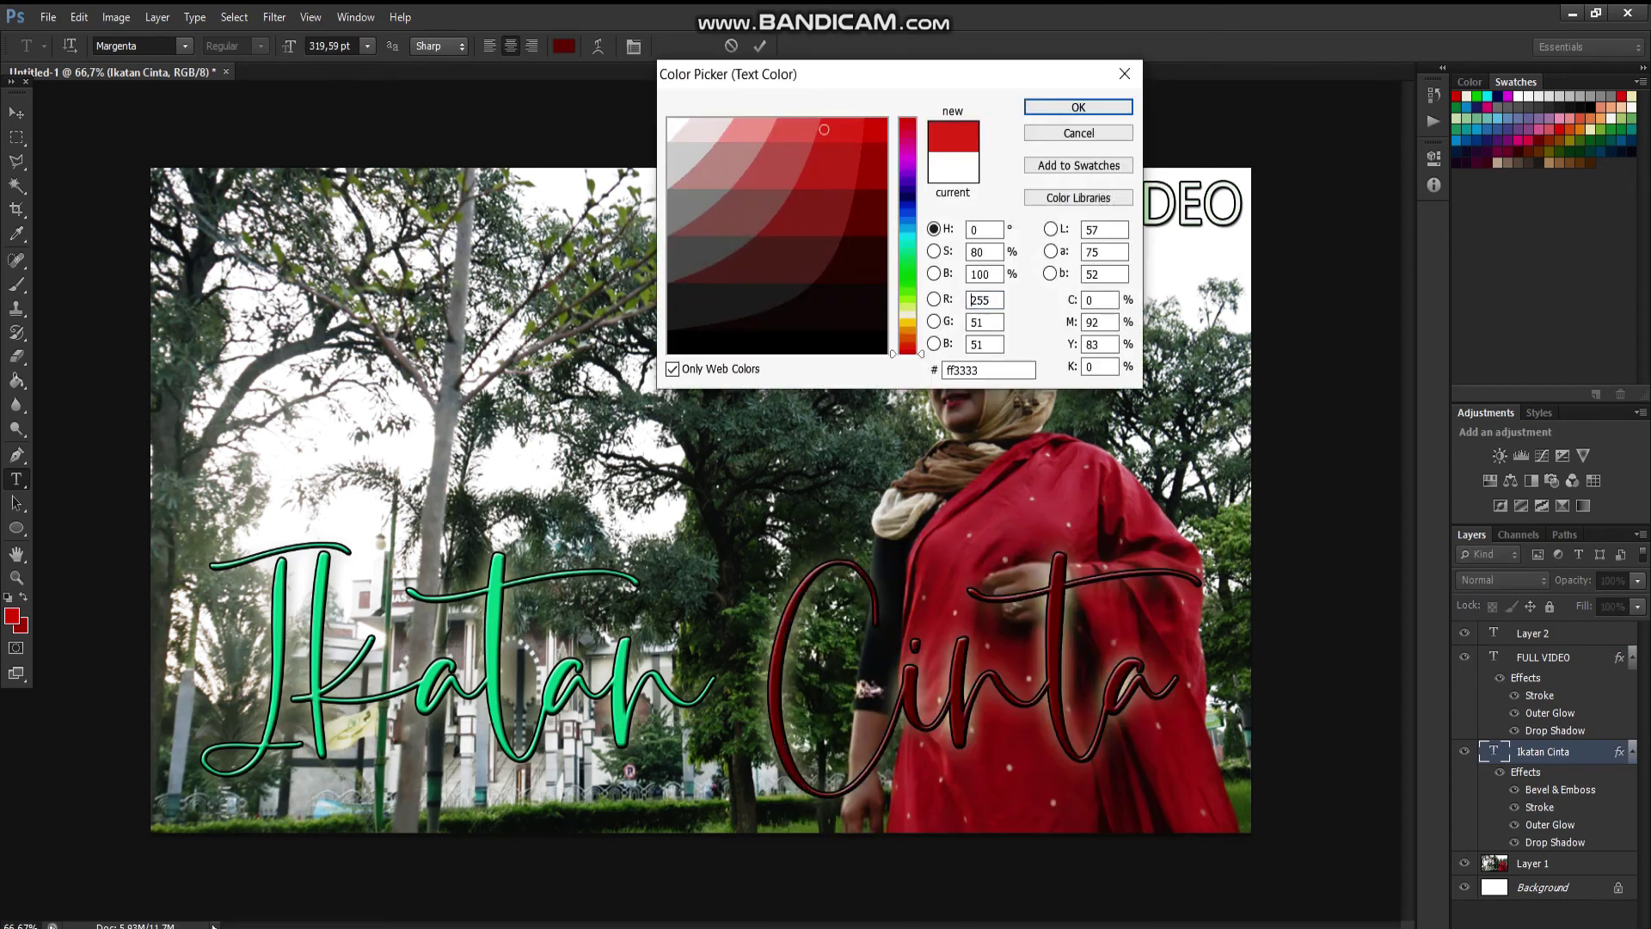
{"action": "left_click", "coordinate": [1078, 107]}
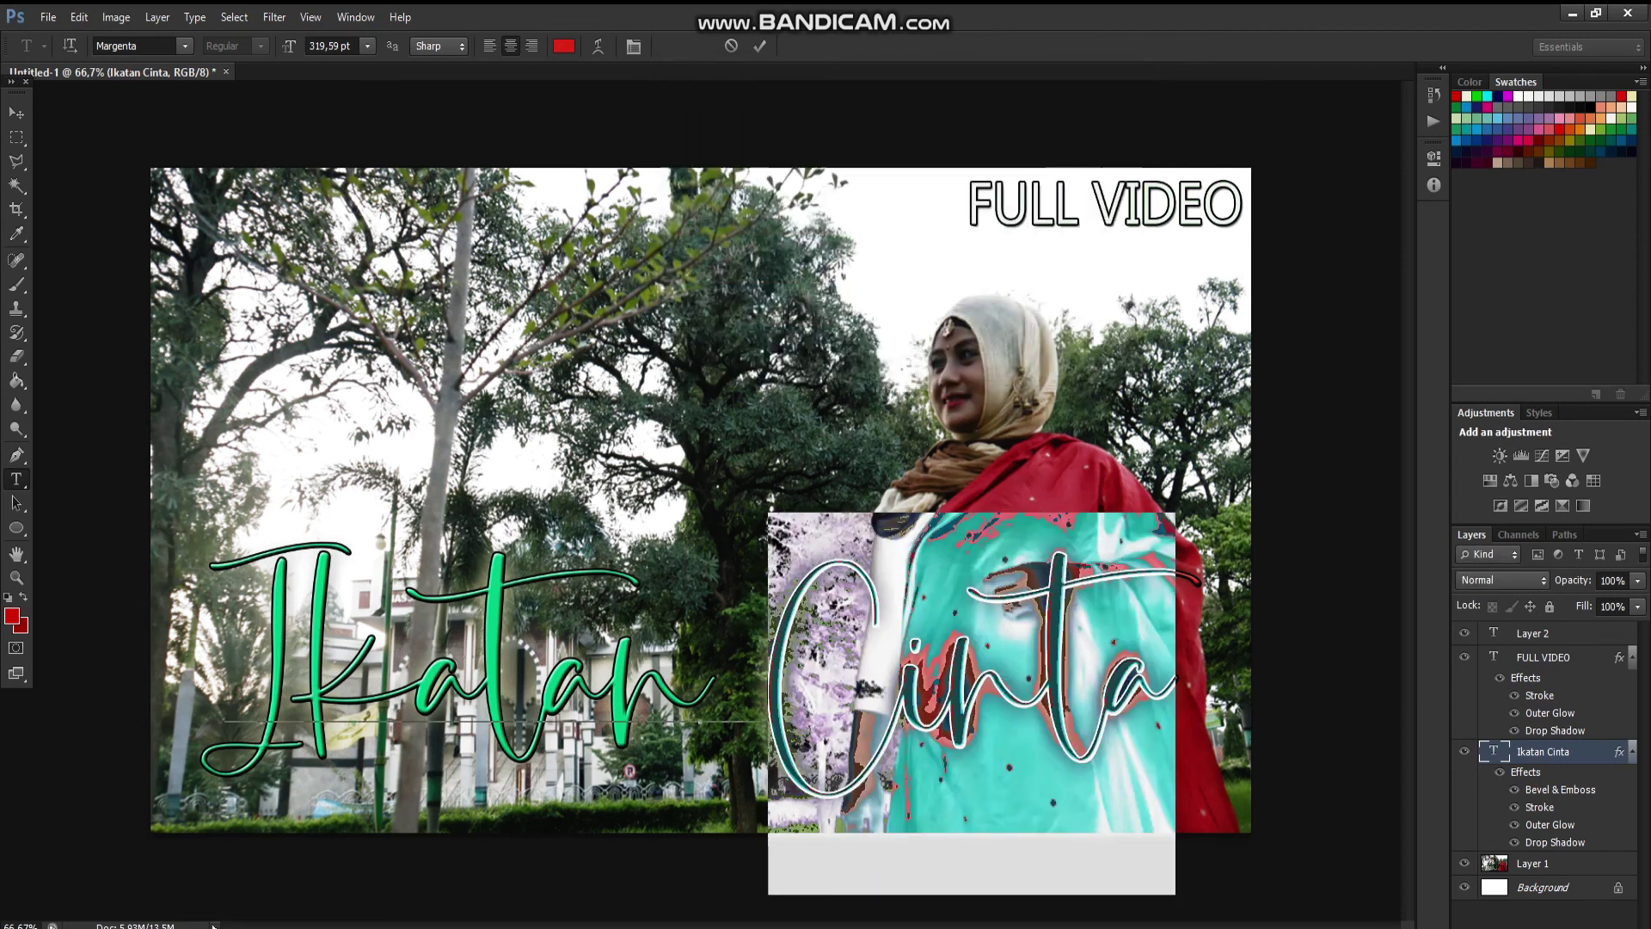
- Commit the title text edits and bring the Notepad tutorial notes back to the front
{"action": "left_click", "coordinate": [17, 113]}
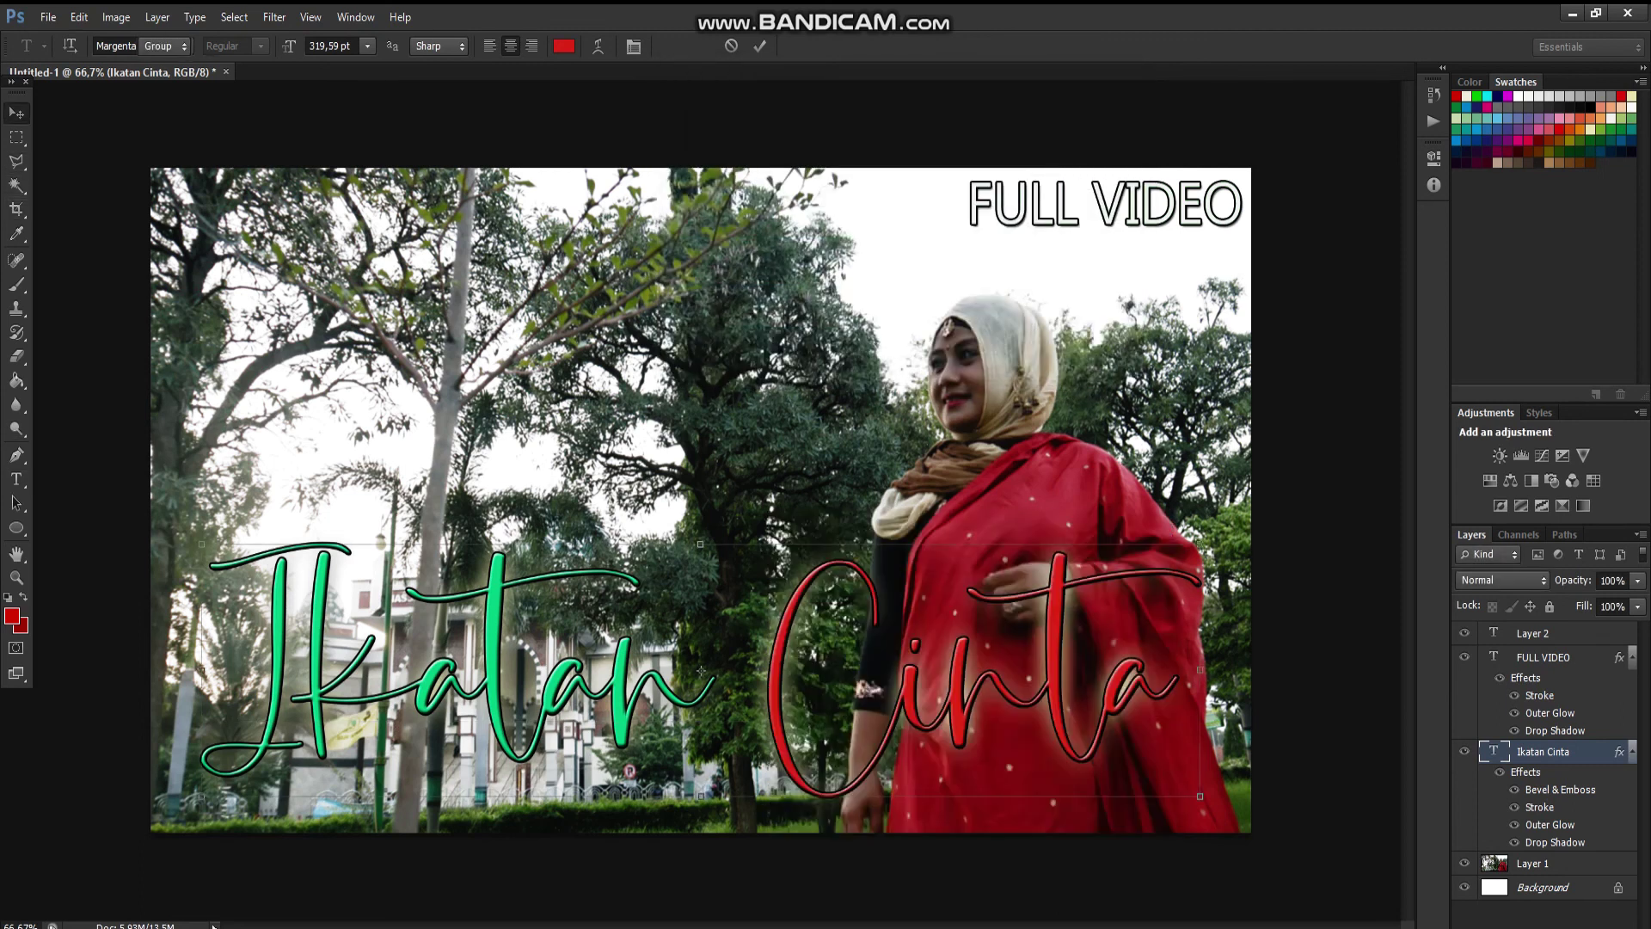
{"action": "left_click", "coordinate": [17, 479]}
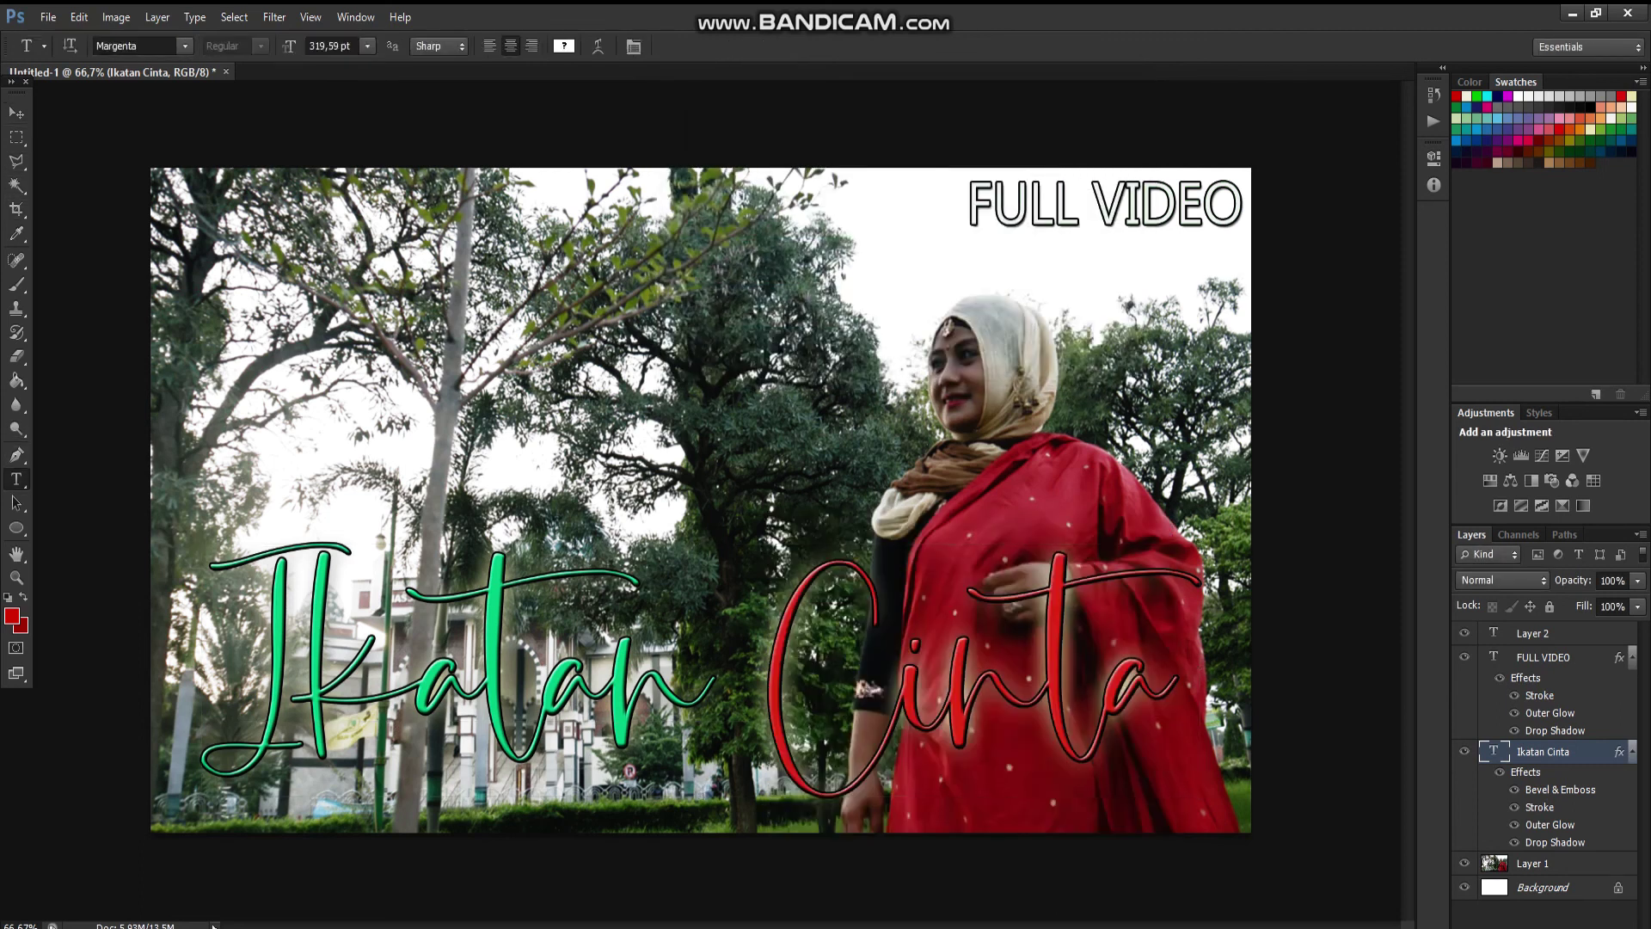
{"action": "key", "text": "alt+Tab"}
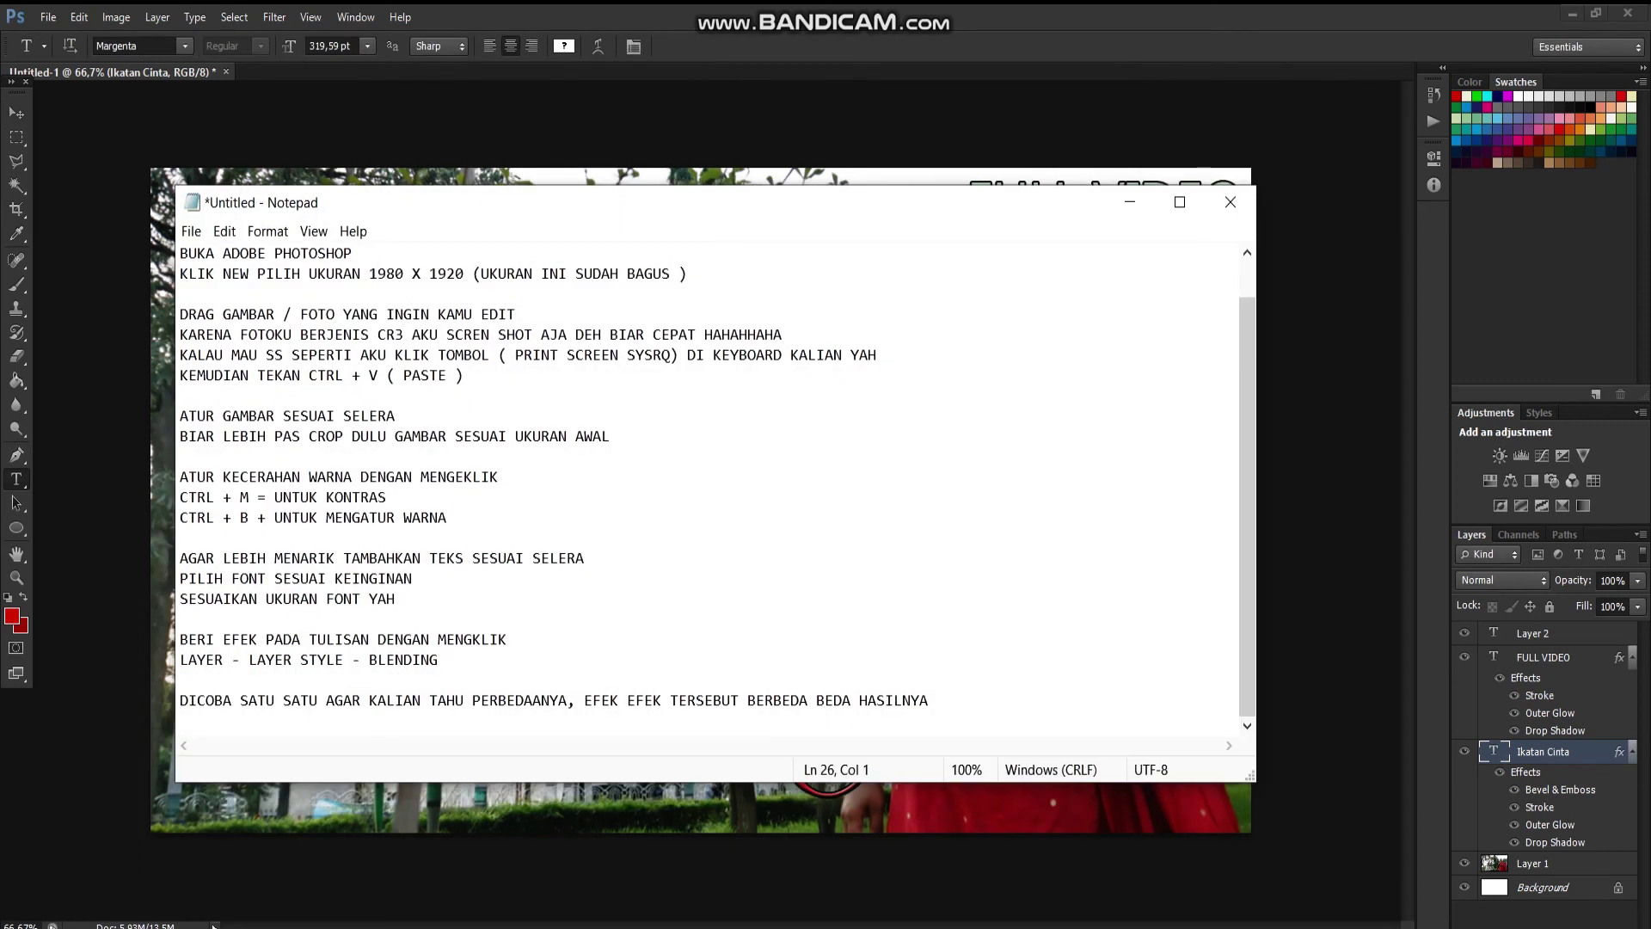
- Add the closing line 'MUDAH BUKAN SEKARANG TINGGAL SAVE DENGAN FORMAT' to the notes
{"action": "type", "text": "MUDAH BU"}
{"action": "type", "text": "KAN SEKARANG T"}
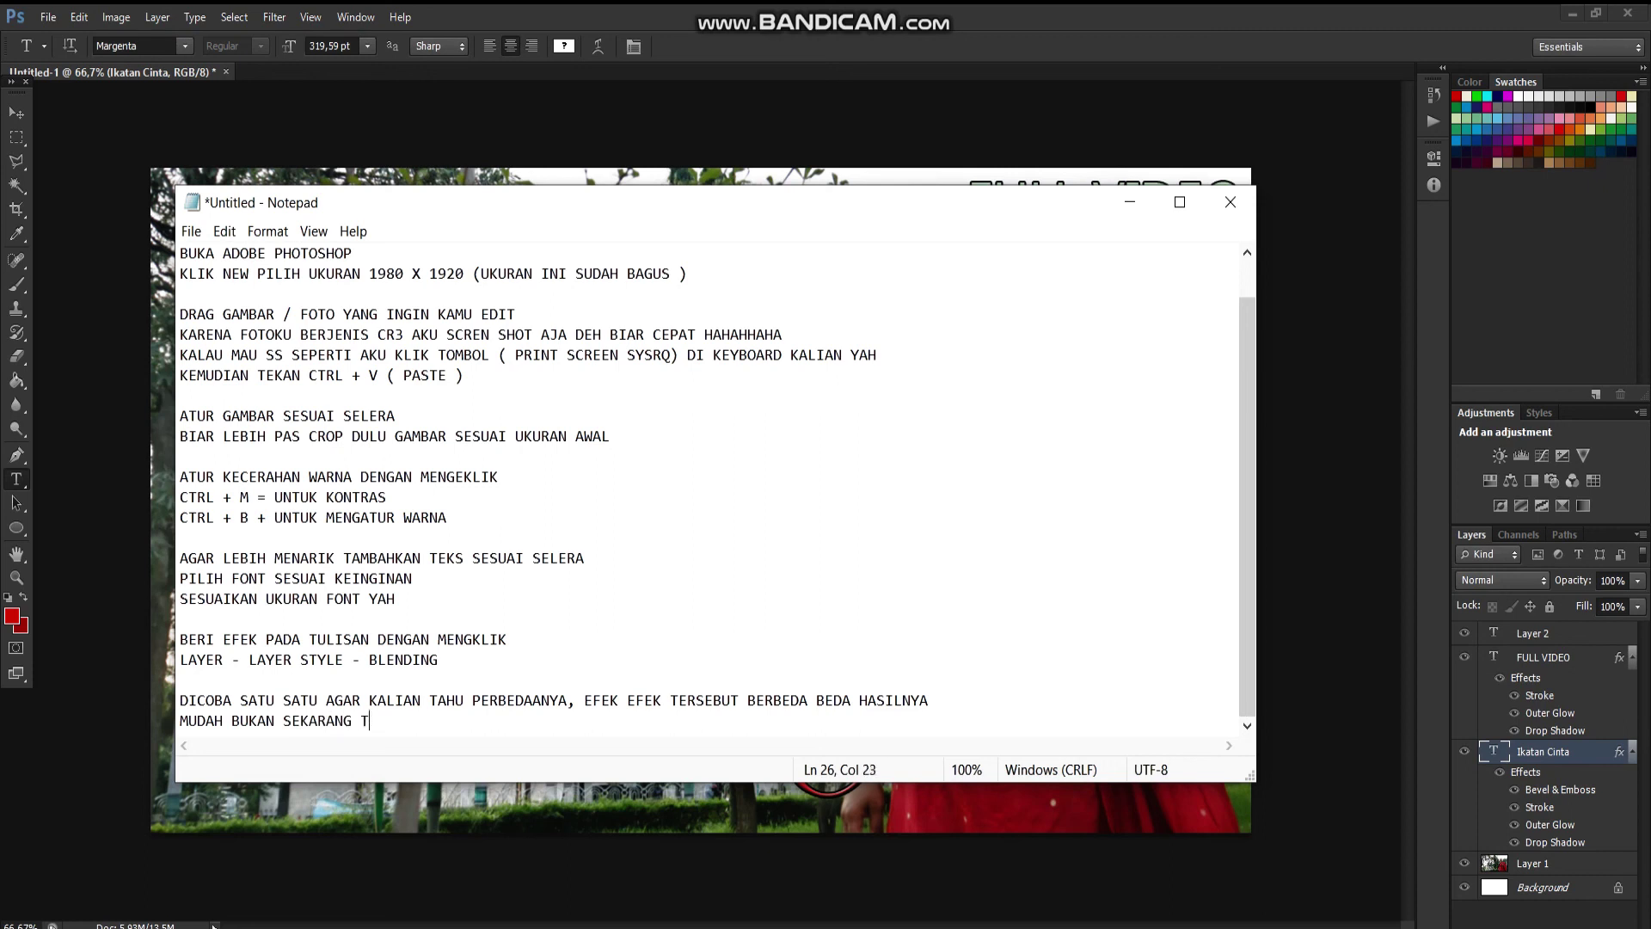
{"action": "type", "text": "INGGAL SAV"}
{"action": "type", "text": "E DENGAN FORMAT"}
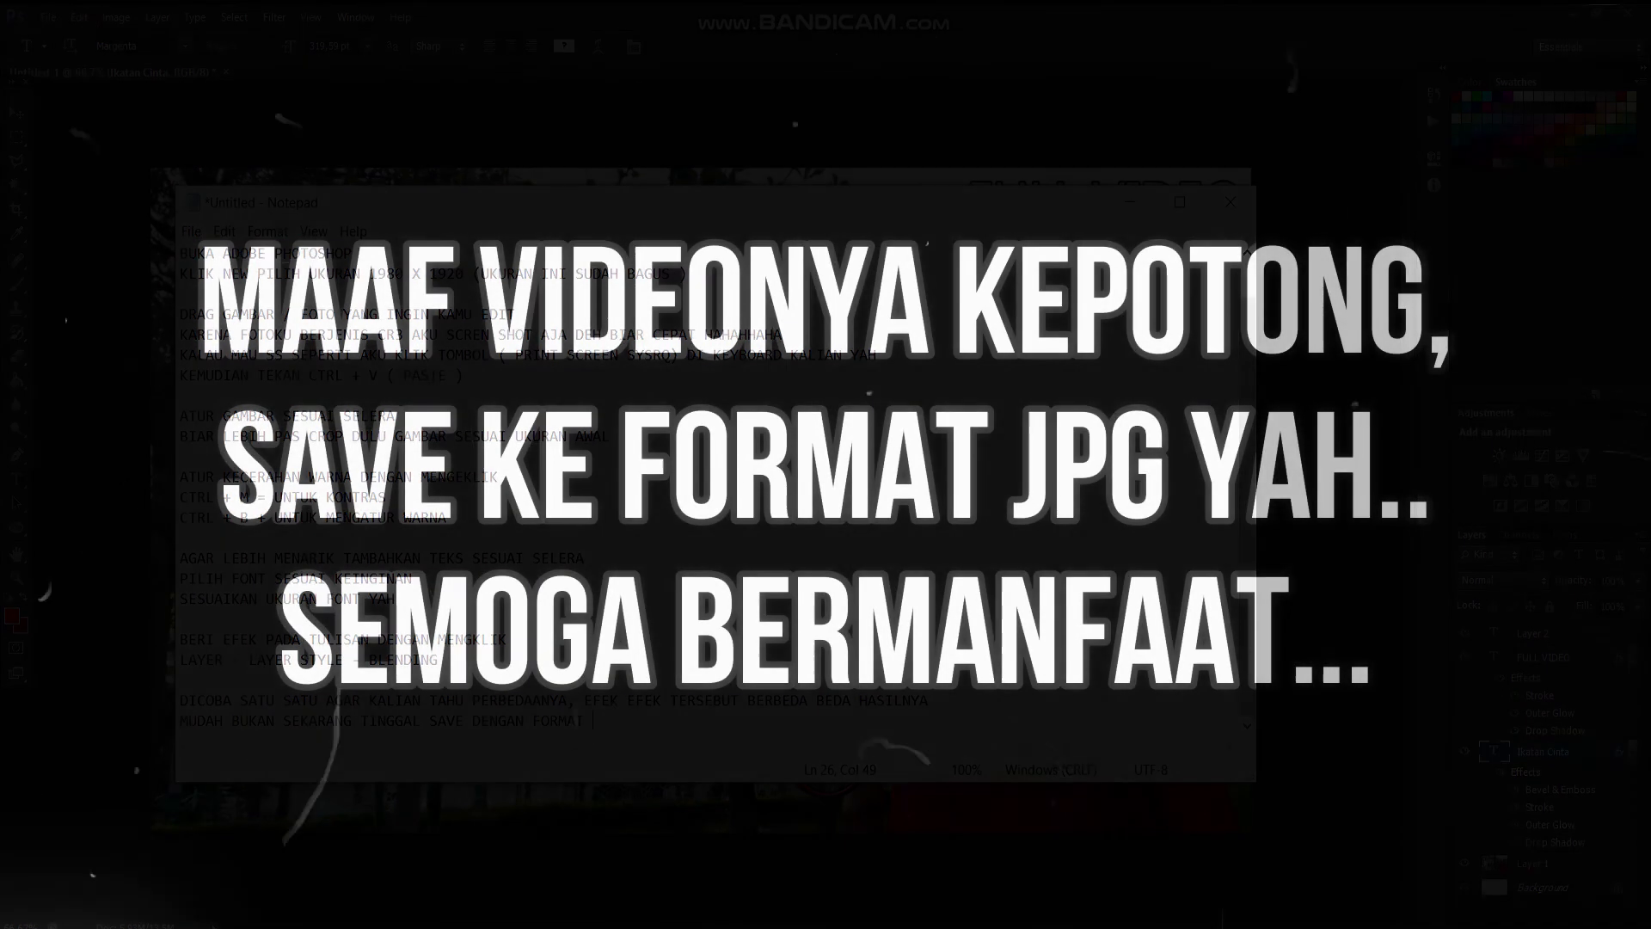